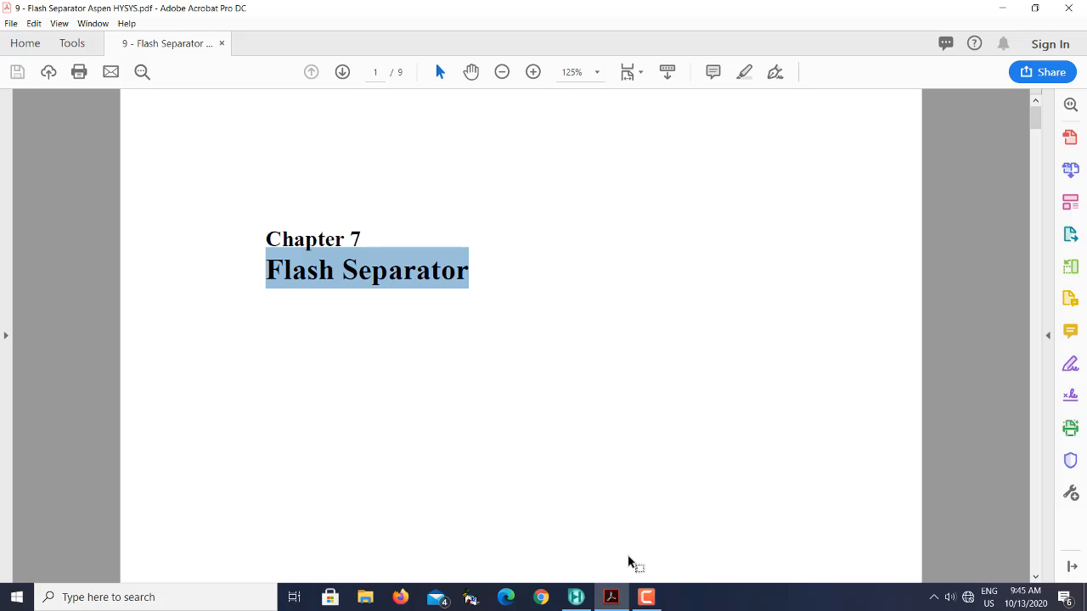
{"action": "mouse_move", "coordinate": [647, 600]}
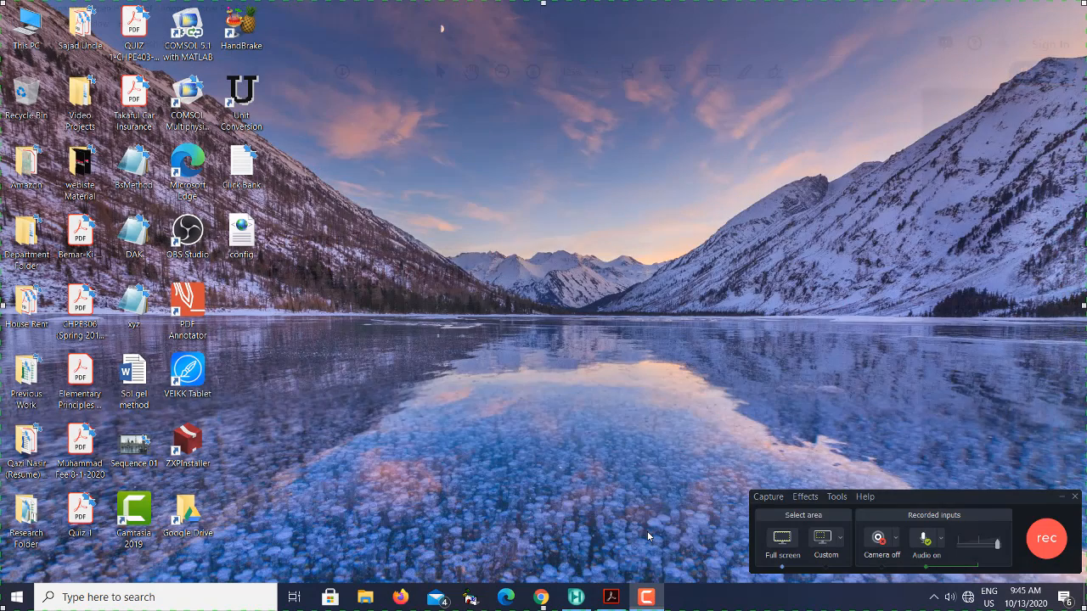
{"action": "left_click", "coordinate": [648, 535]}
{"action": "left_click", "coordinate": [1030, 543]}
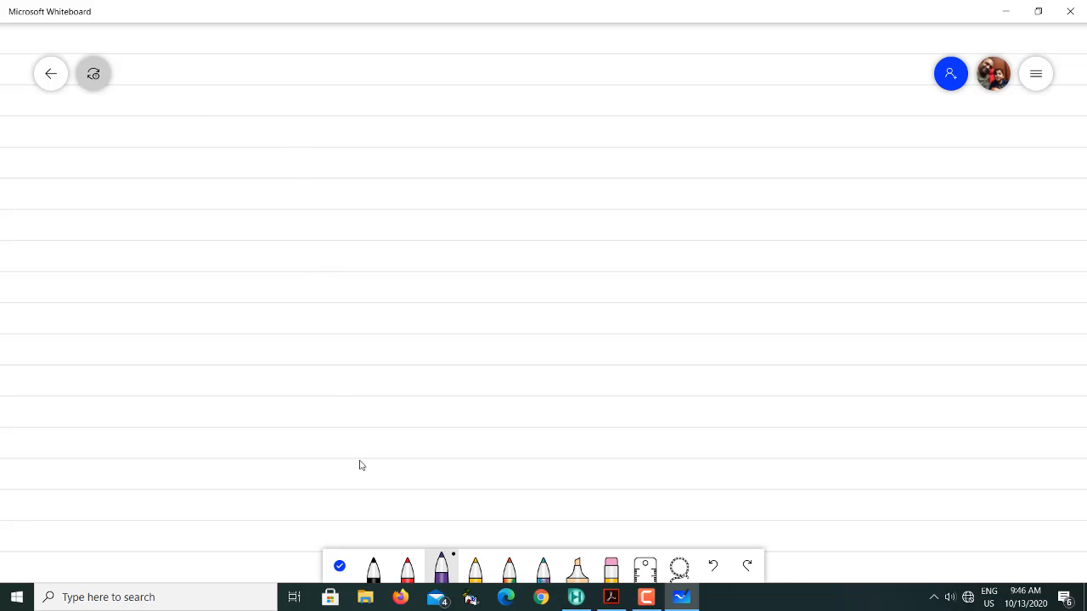
Step: Sketch a tall vertical separator vessel in black with a feed arrow entering its side and outlet arrows leaving its top and bottom
{"action": "left_click", "coordinate": [373, 567]}
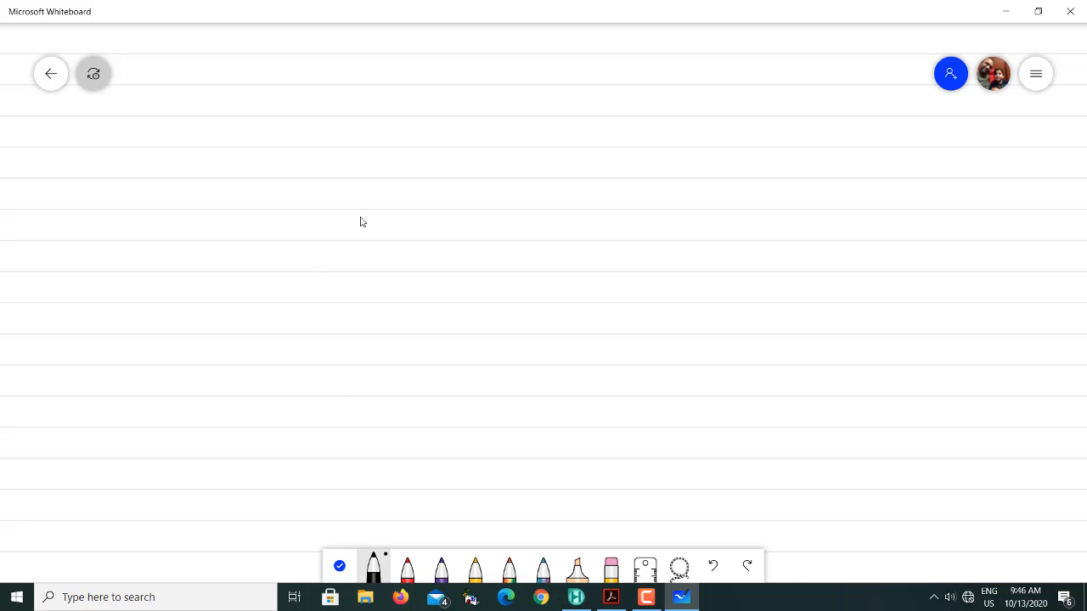
{"action": "left_click_drag", "start_coordinate": [358, 212], "coordinate": [360, 370]}
{"action": "mouse_move", "coordinate": [360, 217]}
{"action": "left_mouse_down"}
{"action": "mouse_move", "coordinate": [391, 203]}
{"action": "mouse_move", "coordinate": [405, 252]}
{"action": "mouse_move", "coordinate": [405, 372]}
{"action": "mouse_move", "coordinate": [393, 383]}
{"action": "mouse_move", "coordinate": [408, 372]}
{"action": "left_mouse_up"}
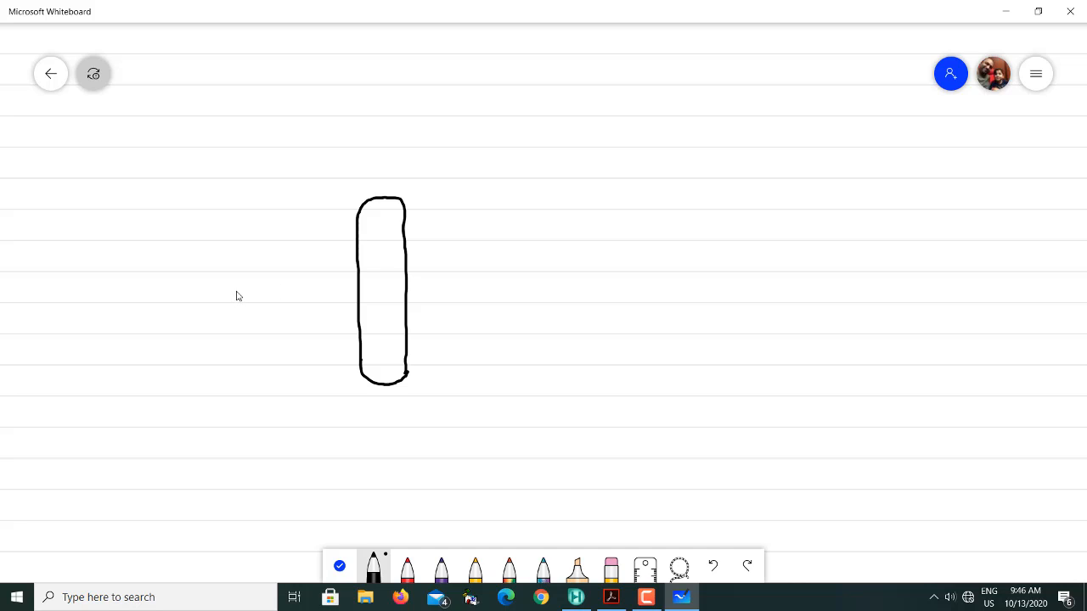
{"action": "mouse_move", "coordinate": [236, 291]}
{"action": "left_mouse_down"}
{"action": "mouse_move", "coordinate": [353, 274]}
{"action": "mouse_move", "coordinate": [346, 283]}
{"action": "left_mouse_up"}
{"action": "mouse_move", "coordinate": [384, 198]}
{"action": "left_mouse_down"}
{"action": "mouse_move", "coordinate": [382, 170]}
{"action": "mouse_move", "coordinate": [501, 155]}
{"action": "mouse_move", "coordinate": [496, 168]}
{"action": "left_mouse_up"}
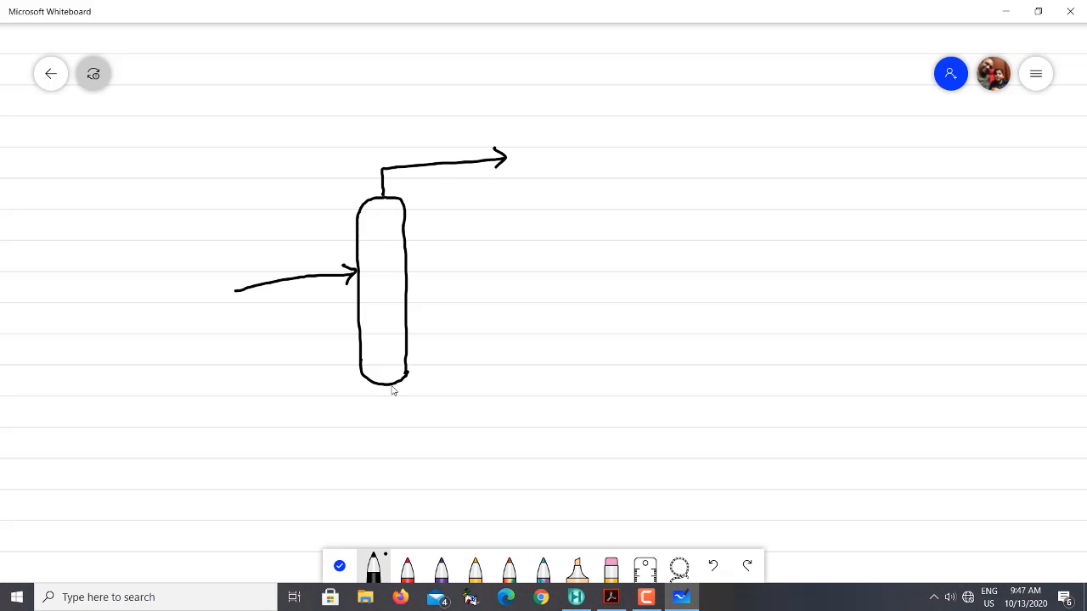
{"action": "mouse_move", "coordinate": [388, 387]}
{"action": "left_mouse_down"}
{"action": "mouse_move", "coordinate": [393, 410]}
{"action": "mouse_move", "coordinate": [529, 403]}
{"action": "mouse_move", "coordinate": [519, 418]}
{"action": "left_mouse_up"}
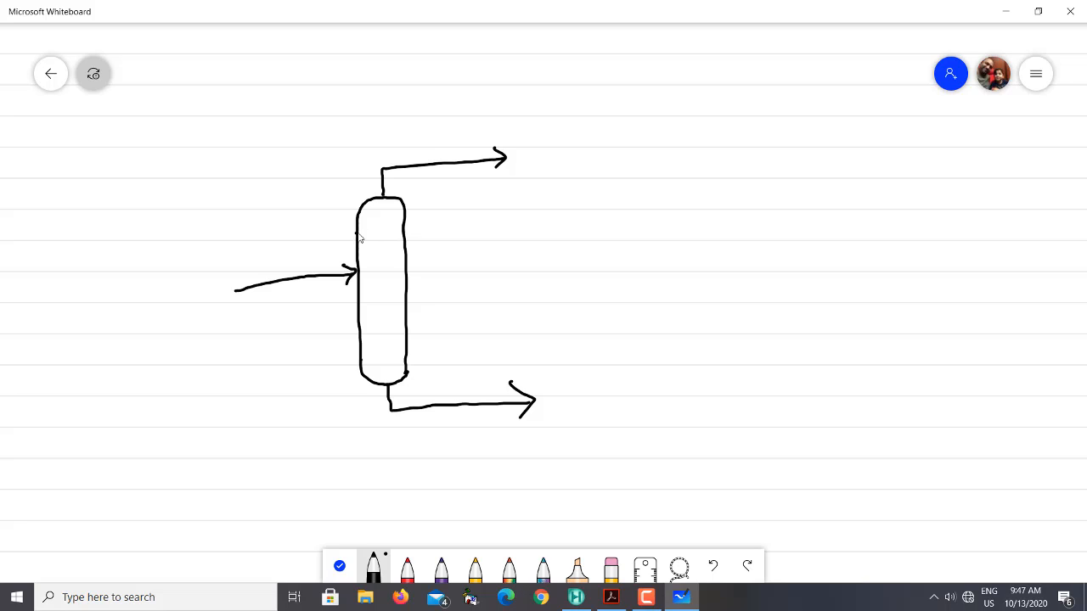
Step: Draw a dotted line across the upper part of the vertical vessel and feed arrows splitting up and down inside it
{"action": "left_click_drag", "start_coordinate": [359, 233], "coordinate": [404, 231]}
{"action": "left_click", "coordinate": [374, 232]}
{"action": "left_click", "coordinate": [369, 233]}
{"action": "left_click", "coordinate": [365, 231]}
{"action": "left_click", "coordinate": [394, 231]}
{"action": "mouse_move", "coordinate": [368, 283]}
{"action": "left_mouse_down"}
{"action": "mouse_move", "coordinate": [384, 270]}
{"action": "mouse_move", "coordinate": [380, 250]}
{"action": "mouse_move", "coordinate": [389, 261]}
{"action": "mouse_move", "coordinate": [376, 280]}
{"action": "mouse_move", "coordinate": [383, 317]}
{"action": "left_mouse_up"}
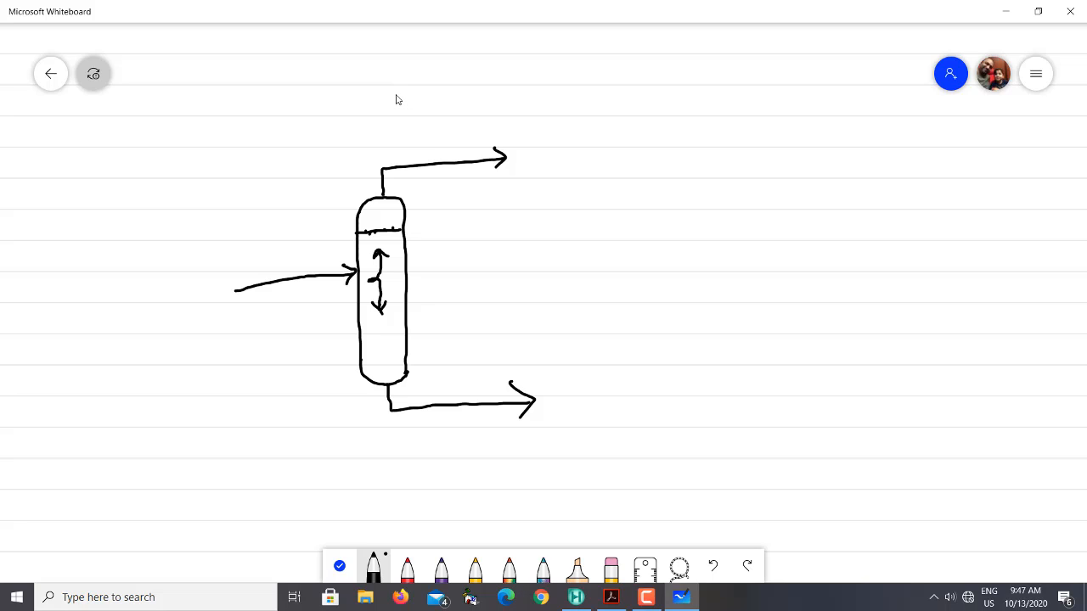
Step: Handwrite "volite Com" in black above the vertical vessel's top outlet
{"action": "mouse_move", "coordinate": [387, 97]}
{"action": "left_mouse_down"}
{"action": "mouse_move", "coordinate": [393, 109]}
{"action": "mouse_move", "coordinate": [401, 97]}
{"action": "mouse_move", "coordinate": [420, 108]}
{"action": "mouse_move", "coordinate": [440, 85]}
{"action": "mouse_move", "coordinate": [461, 109]}
{"action": "mouse_move", "coordinate": [429, 95]}
{"action": "mouse_move", "coordinate": [431, 106]}
{"action": "left_mouse_up"}
{"action": "left_click_drag", "start_coordinate": [439, 83], "coordinate": [441, 107]}
{"action": "left_click_drag", "start_coordinate": [435, 90], "coordinate": [447, 90]}
{"action": "left_click_drag", "start_coordinate": [448, 100], "coordinate": [492, 105]}
{"action": "mouse_move", "coordinate": [501, 93]}
{"action": "left_mouse_down"}
{"action": "mouse_move", "coordinate": [524, 94]}
{"action": "mouse_move", "coordinate": [529, 105]}
{"action": "left_mouse_up"}
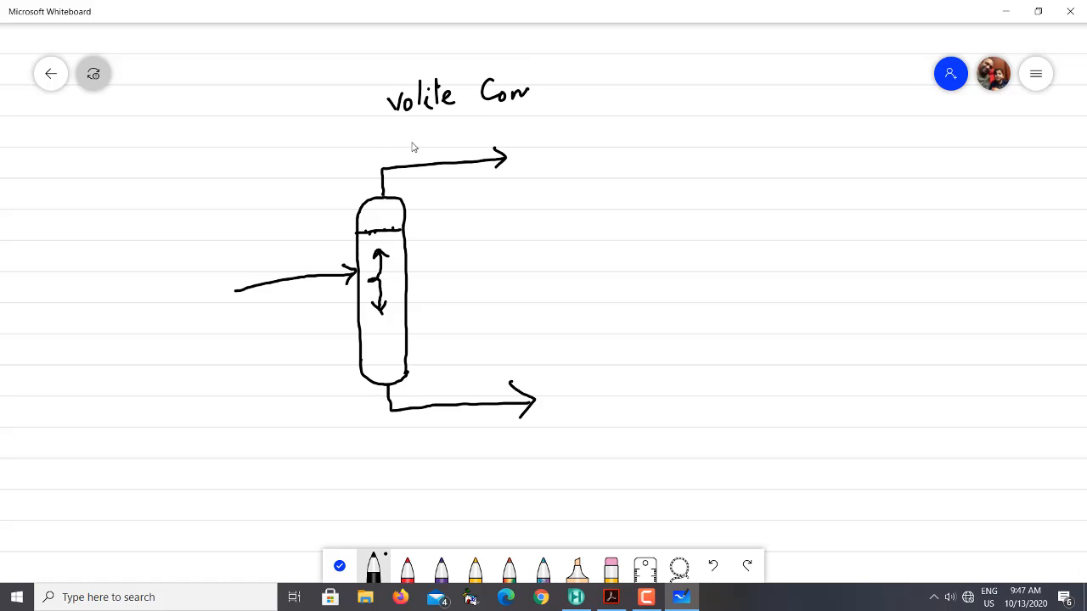
Step: Erase the word "volite", rewrite it as "Volatile" in black, and extend the second word to "Comp"
{"action": "left_click", "coordinate": [608, 576]}
{"action": "left_click_drag", "start_coordinate": [389, 105], "coordinate": [444, 97]}
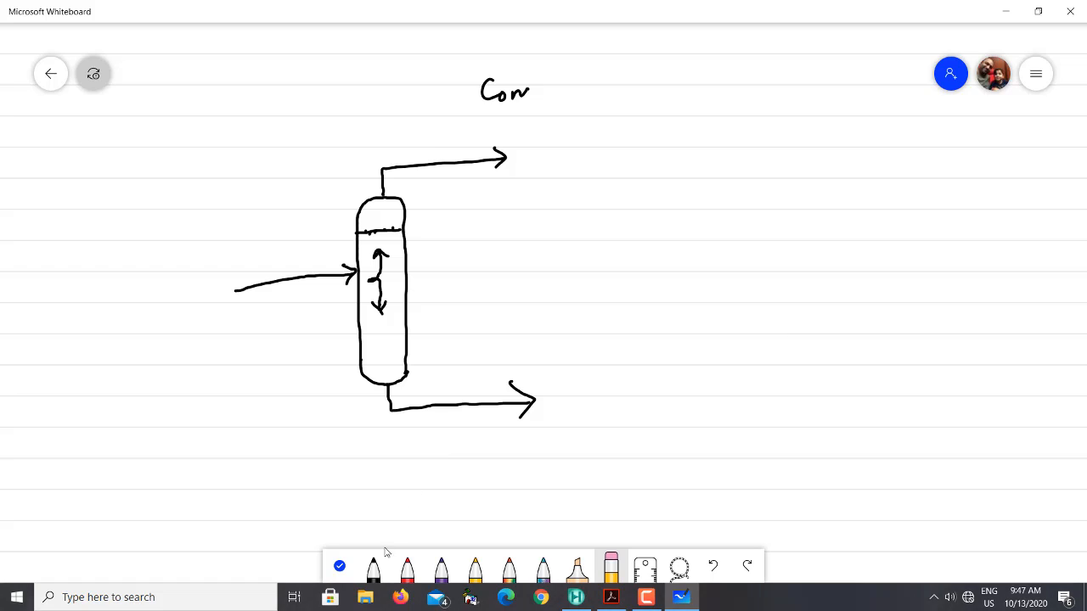
{"action": "left_click", "coordinate": [373, 573]}
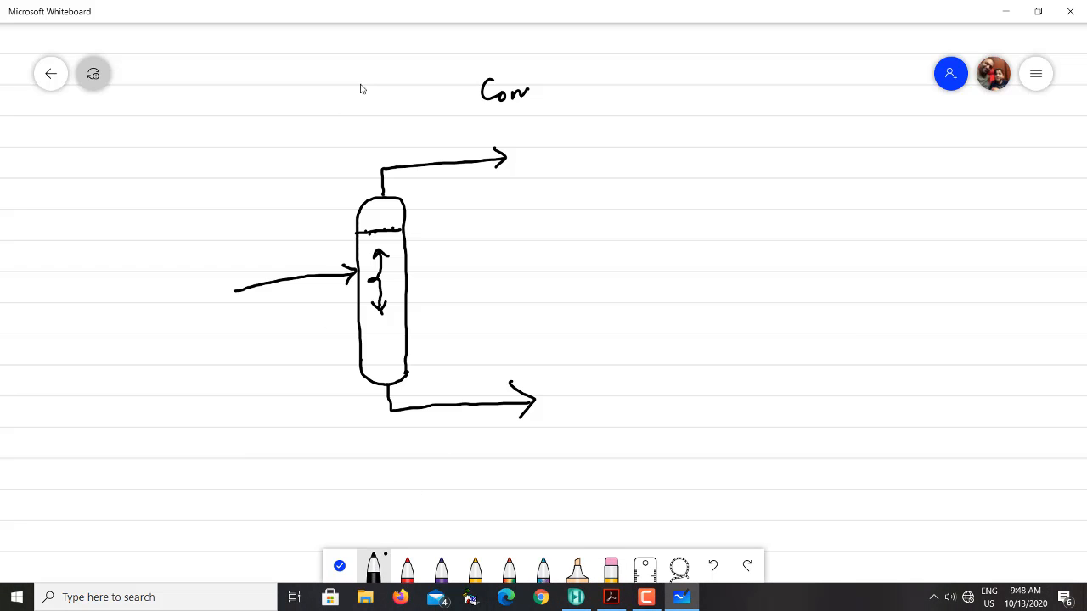
{"action": "mouse_move", "coordinate": [349, 80]}
{"action": "left_mouse_down"}
{"action": "mouse_move", "coordinate": [376, 103]}
{"action": "mouse_move", "coordinate": [394, 87]}
{"action": "mouse_move", "coordinate": [413, 99]}
{"action": "mouse_move", "coordinate": [429, 95]}
{"action": "mouse_move", "coordinate": [441, 61]}
{"action": "mouse_move", "coordinate": [459, 94]}
{"action": "mouse_move", "coordinate": [429, 78]}
{"action": "left_mouse_up"}
{"action": "mouse_move", "coordinate": [528, 91]}
{"action": "left_mouse_down"}
{"action": "mouse_move", "coordinate": [538, 127]}
{"action": "mouse_move", "coordinate": [539, 102]}
{"action": "left_mouse_up"}
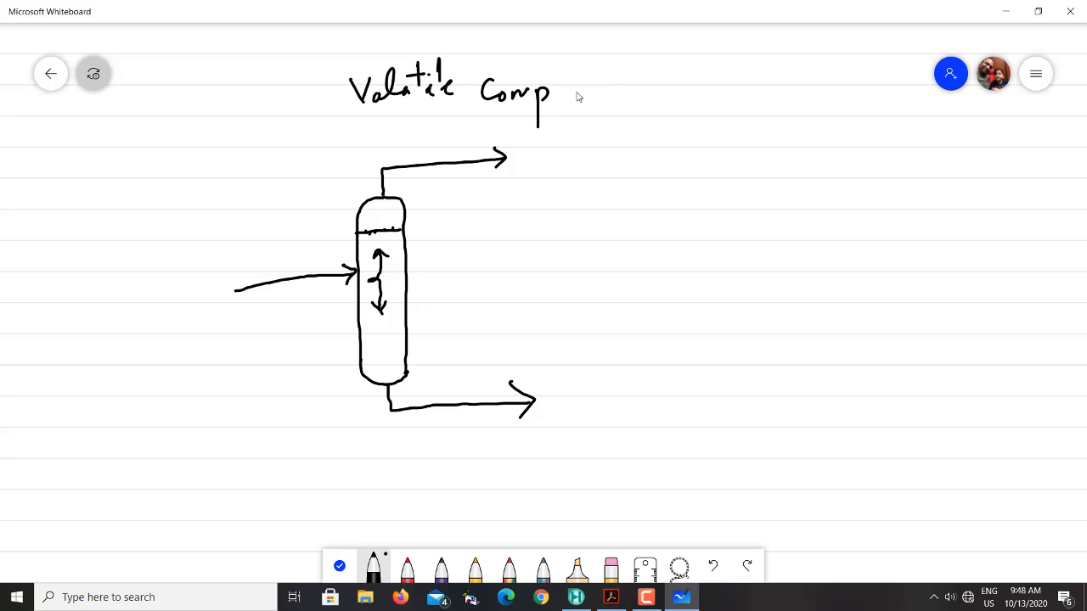
Step: Draw a small dot beside "Volatile Comp" and handwrite "non volatile" below it with a larger filled dot
{"action": "left_click_drag", "start_coordinate": [642, 88], "coordinate": [645, 98]}
{"action": "mouse_move", "coordinate": [587, 177]}
{"action": "left_mouse_down"}
{"action": "mouse_move", "coordinate": [687, 160]}
{"action": "mouse_move", "coordinate": [745, 167]}
{"action": "mouse_move", "coordinate": [767, 151]}
{"action": "mouse_move", "coordinate": [781, 169]}
{"action": "mouse_move", "coordinate": [752, 149]}
{"action": "left_mouse_up"}
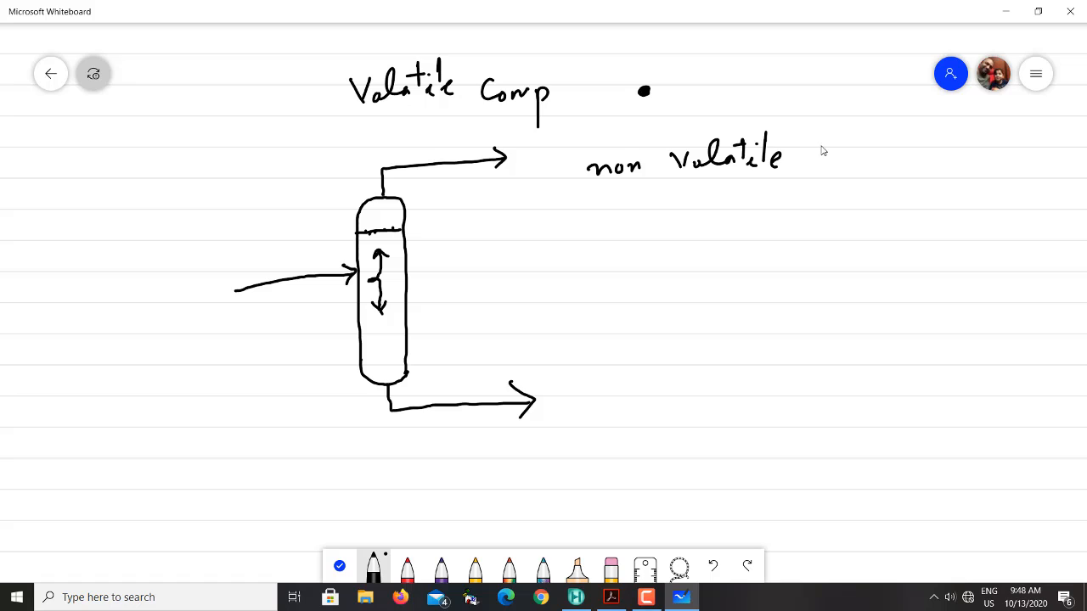
{"action": "left_click_drag", "start_coordinate": [869, 152], "coordinate": [861, 158]}
Step: Draw a black curve from "Volatile" into the vessel, then a red arrow from "Comp" to "non volatile" and red upward arrows through the dotted line
{"action": "mouse_move", "coordinate": [414, 102]}
{"action": "left_mouse_down"}
{"action": "mouse_move", "coordinate": [348, 190]}
{"action": "mouse_move", "coordinate": [377, 252]}
{"action": "left_mouse_up"}
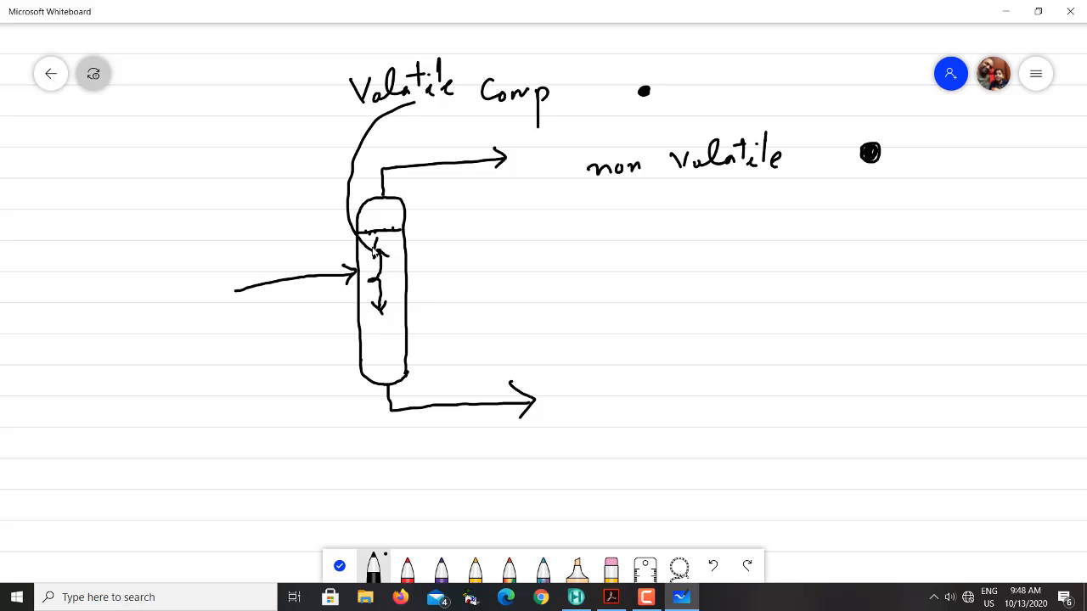
{"action": "left_click", "coordinate": [408, 568]}
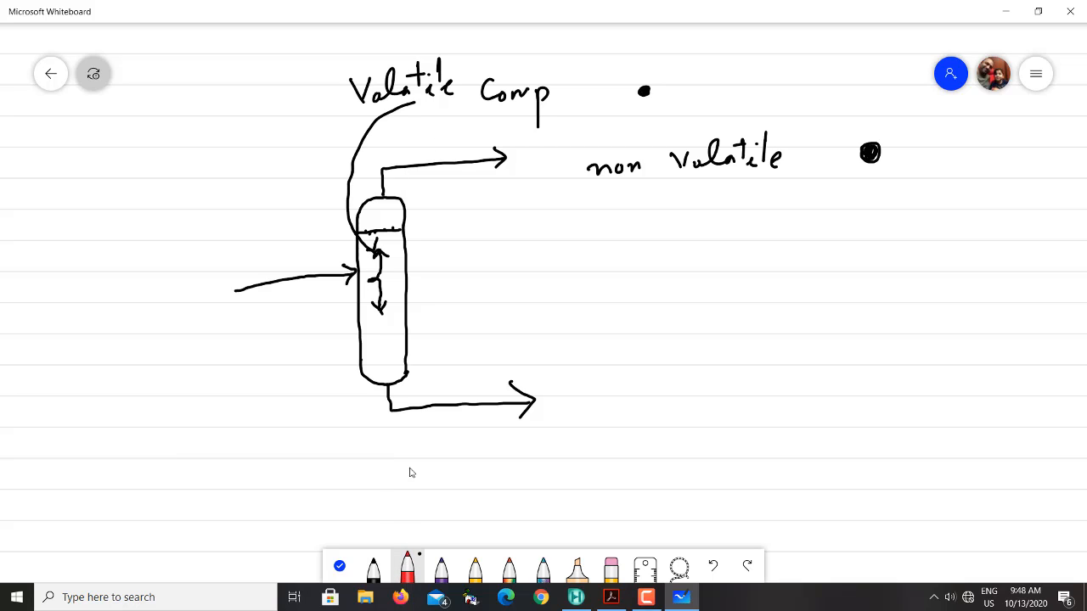
{"action": "mouse_move", "coordinate": [495, 108]}
{"action": "left_mouse_down"}
{"action": "mouse_move", "coordinate": [599, 138]}
{"action": "mouse_move", "coordinate": [591, 144]}
{"action": "left_mouse_up"}
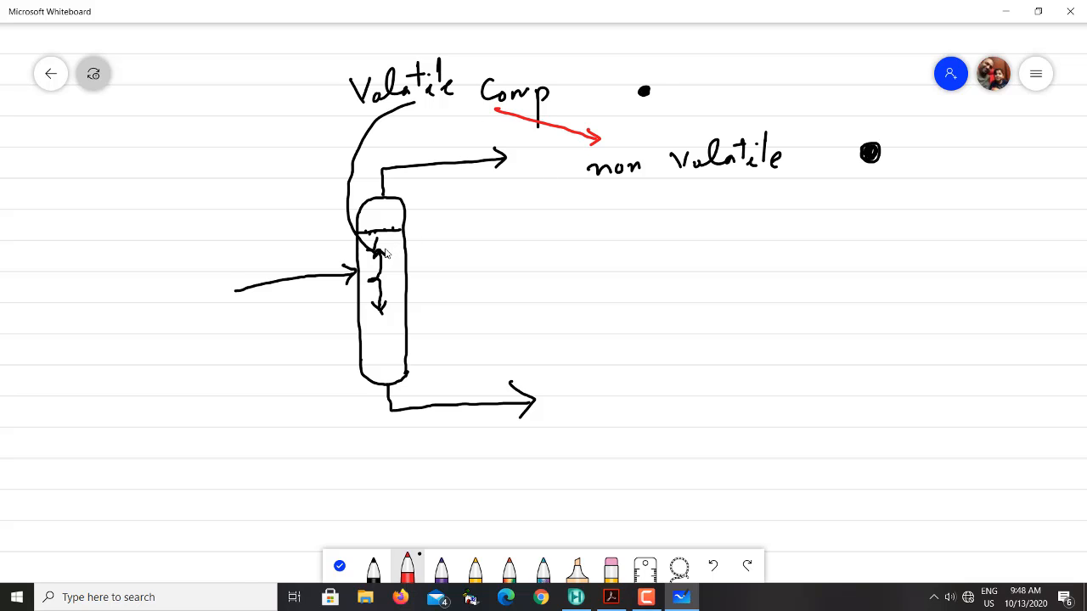
{"action": "left_click_drag", "start_coordinate": [386, 220], "coordinate": [380, 243]}
{"action": "left_click_drag", "start_coordinate": [370, 241], "coordinate": [370, 220]}
{"action": "left_click_drag", "start_coordinate": [381, 225], "coordinate": [392, 223]}
Step: Draw a red arrow from "non volatile" towards the top of the vertical vessel and mark it with an X
{"action": "left_click_drag", "start_coordinate": [572, 172], "coordinate": [423, 222]}
{"action": "mouse_move", "coordinate": [494, 206]}
{"action": "left_mouse_down"}
{"action": "mouse_move", "coordinate": [507, 218]}
{"action": "mouse_move", "coordinate": [493, 225]}
{"action": "left_mouse_up"}
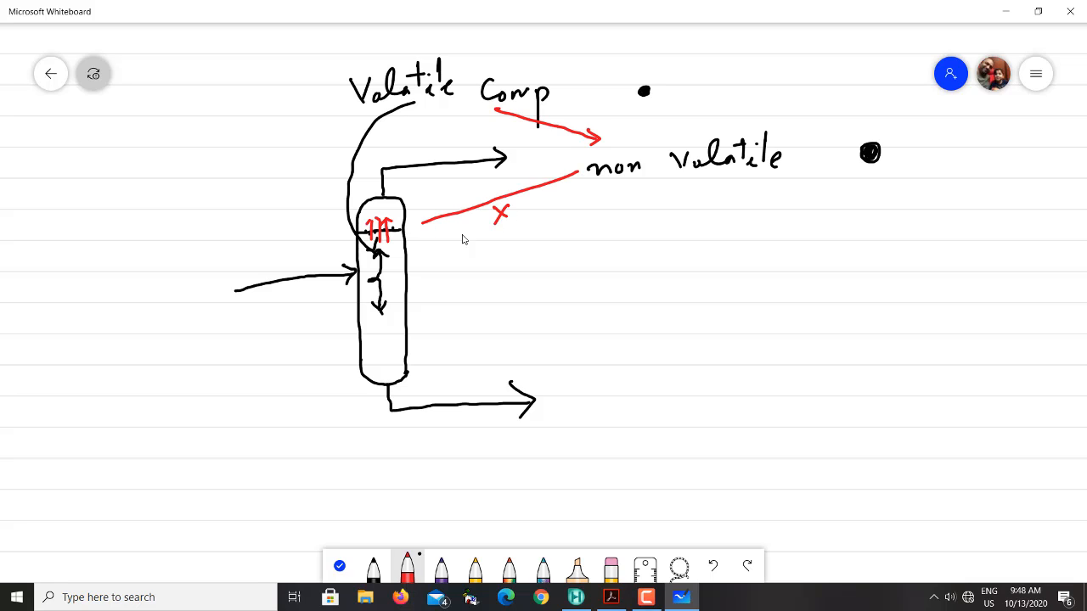
{"action": "left_click_drag", "start_coordinate": [428, 215], "coordinate": [424, 232]}
Step: Draw red arrows from "Volatile" into the vessel's top, above the top outlet, and from the bottom outlet up to "non volatile"
{"action": "mouse_move", "coordinate": [413, 116]}
{"action": "left_mouse_down"}
{"action": "mouse_move", "coordinate": [381, 223]}
{"action": "mouse_move", "coordinate": [390, 204]}
{"action": "left_mouse_up"}
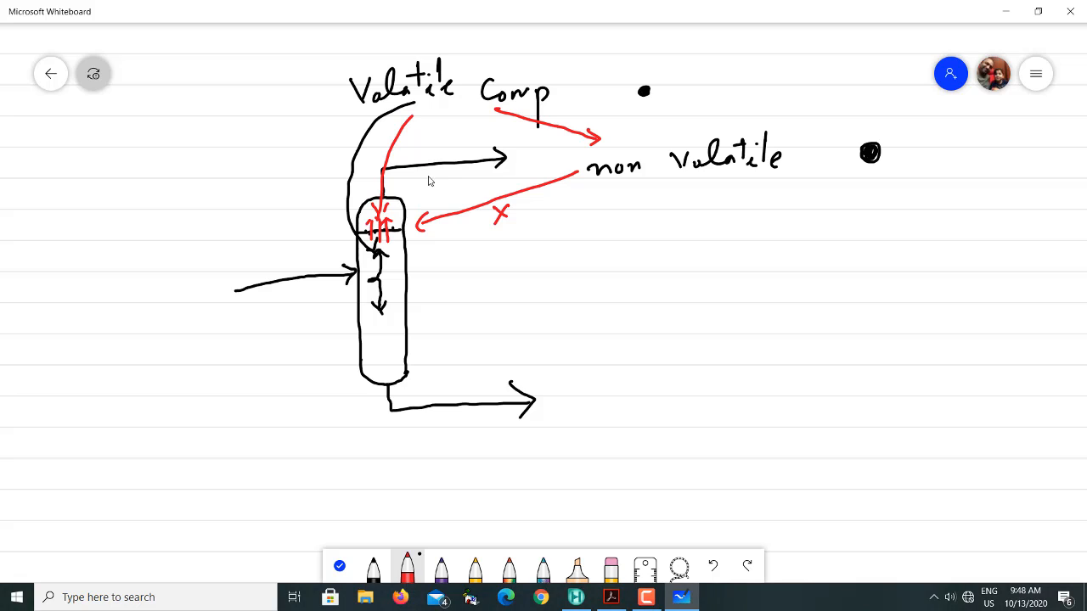
{"action": "mouse_move", "coordinate": [445, 155]}
{"action": "left_mouse_down"}
{"action": "mouse_move", "coordinate": [472, 136]}
{"action": "mouse_move", "coordinate": [471, 147]}
{"action": "left_mouse_up"}
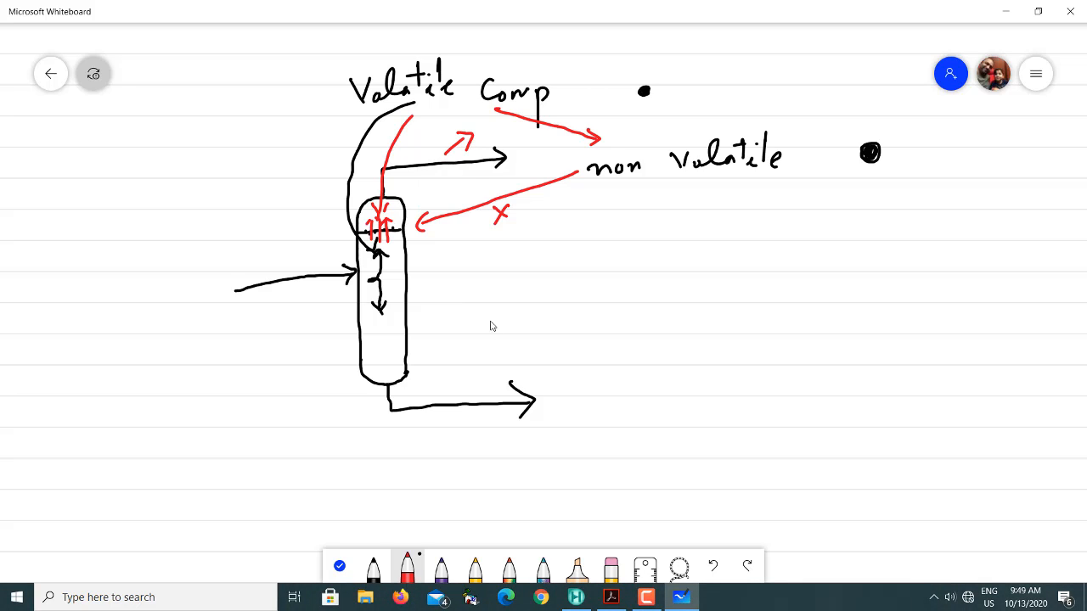
{"action": "mouse_move", "coordinate": [466, 388]}
{"action": "left_mouse_down"}
{"action": "mouse_move", "coordinate": [482, 356]}
{"action": "mouse_move", "coordinate": [665, 218]}
{"action": "mouse_move", "coordinate": [680, 194]}
{"action": "left_mouse_up"}
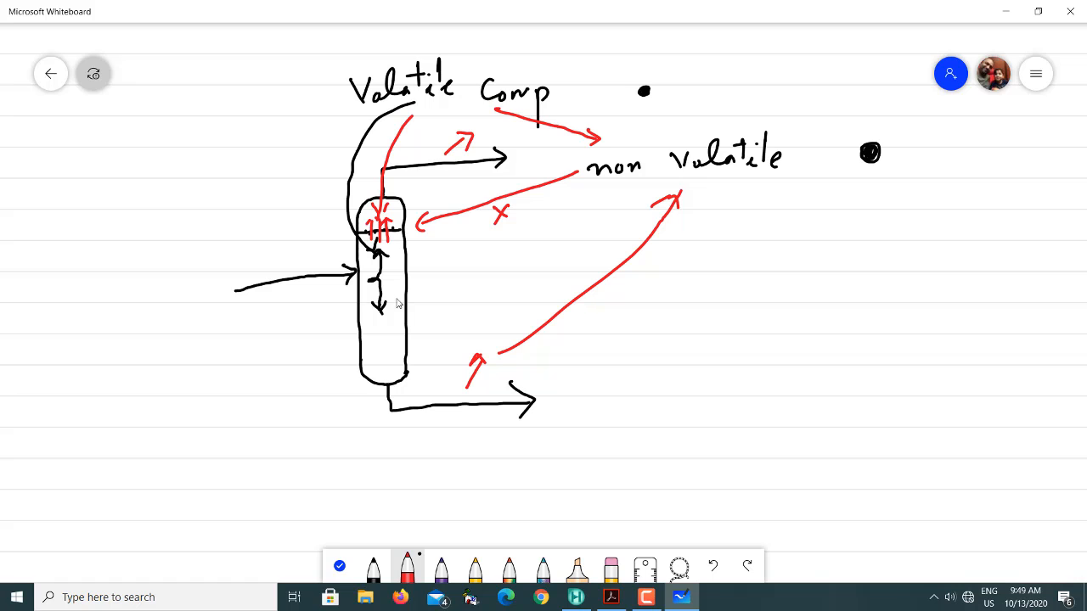
Step: Mark the vertical vessel's interior in red with a downward hook, repeated ovals and short strokes below the dotted line
{"action": "mouse_move", "coordinate": [393, 253]}
{"action": "left_mouse_down"}
{"action": "mouse_move", "coordinate": [405, 310]}
{"action": "mouse_move", "coordinate": [388, 364]}
{"action": "mouse_move", "coordinate": [384, 347]}
{"action": "left_mouse_up"}
{"action": "right_click", "coordinate": [371, 266]}
{"action": "left_click", "coordinate": [372, 274]}
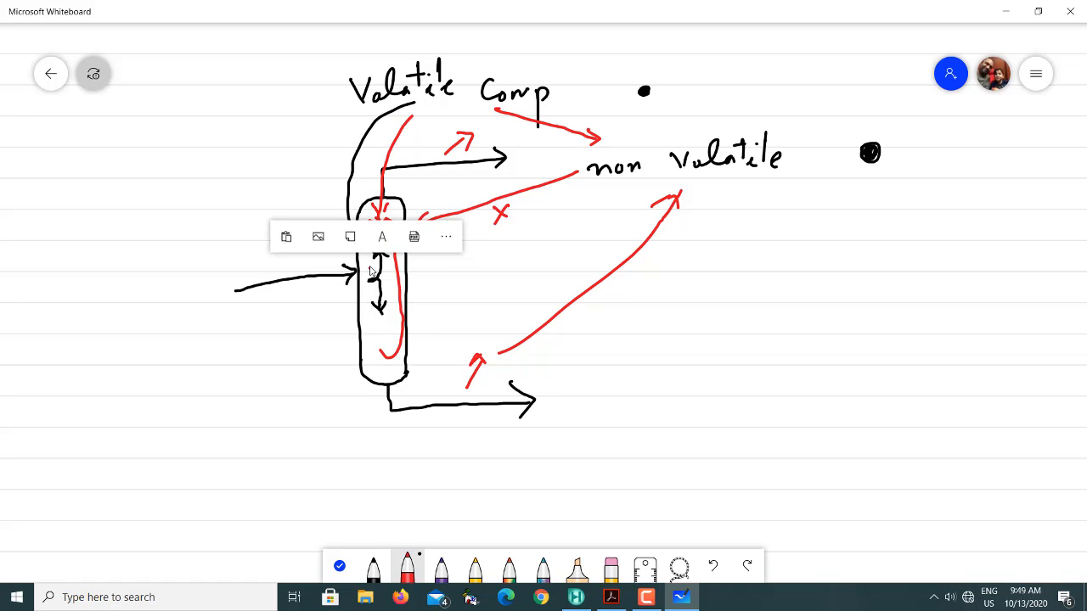
{"action": "mouse_move", "coordinate": [370, 267]}
{"action": "left_mouse_down"}
{"action": "mouse_move", "coordinate": [382, 329]}
{"action": "mouse_move", "coordinate": [387, 265]}
{"action": "mouse_move", "coordinate": [385, 279]}
{"action": "left_mouse_up"}
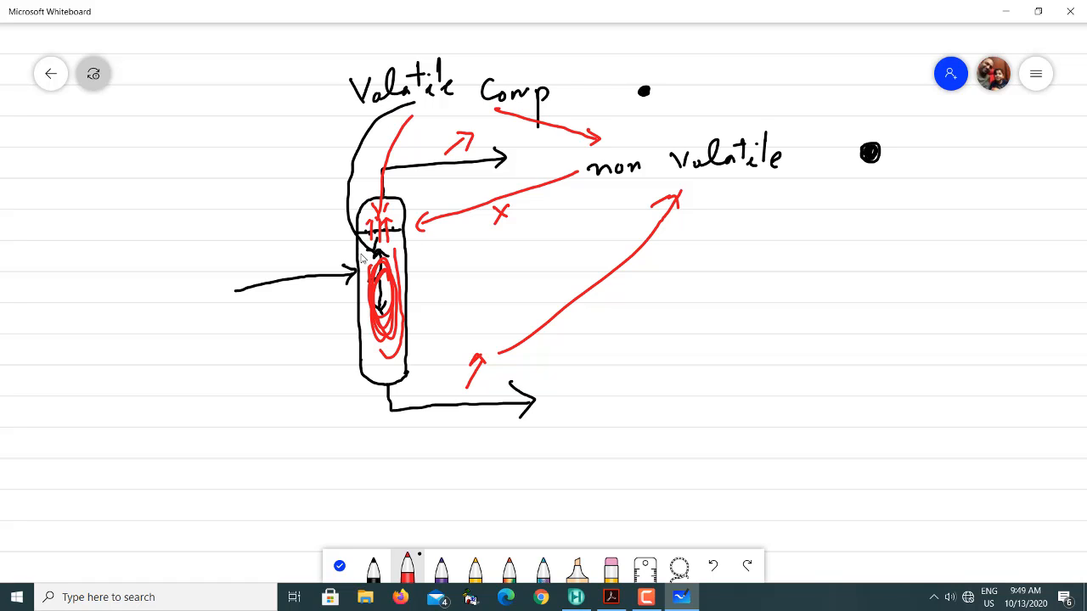
{"action": "mouse_move", "coordinate": [370, 249]}
{"action": "left_mouse_down"}
{"action": "mouse_move", "coordinate": [388, 245]}
{"action": "mouse_move", "coordinate": [391, 278]}
{"action": "left_mouse_up"}
Step: Sketch a horizontal separator vessel in red below "non volatile", with a small boot on its underside
{"action": "left_click_drag", "start_coordinate": [673, 303], "coordinate": [853, 296]}
{"action": "mouse_move", "coordinate": [674, 304]}
{"action": "left_mouse_down"}
{"action": "mouse_move", "coordinate": [662, 341]}
{"action": "mouse_move", "coordinate": [799, 346]}
{"action": "left_mouse_up"}
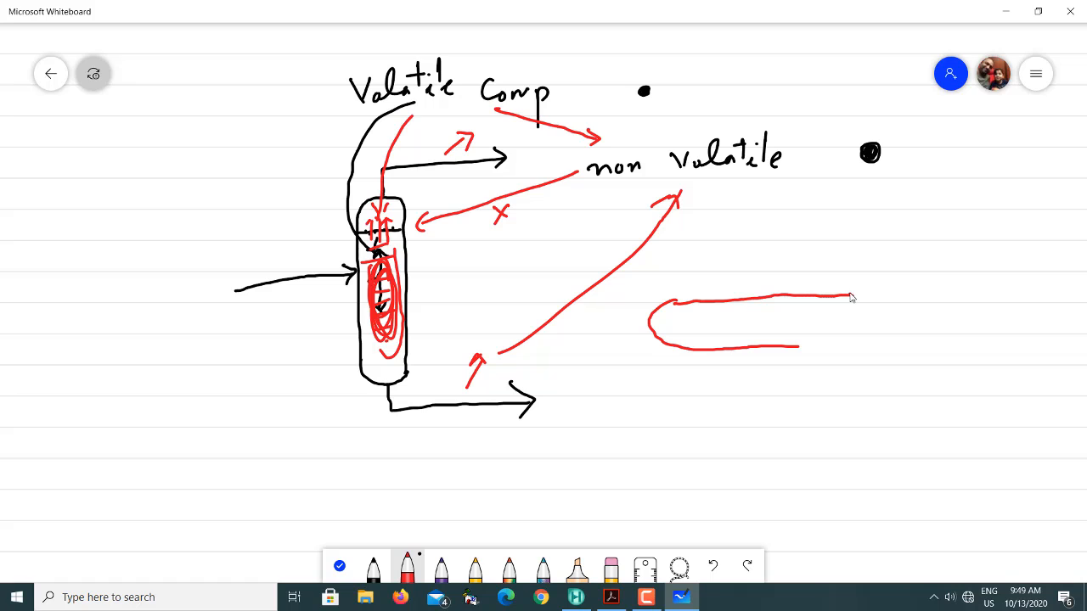
{"action": "mouse_move", "coordinate": [850, 295]}
{"action": "left_mouse_down"}
{"action": "mouse_move", "coordinate": [858, 332]}
{"action": "mouse_move", "coordinate": [817, 337]}
{"action": "mouse_move", "coordinate": [796, 364]}
{"action": "mouse_move", "coordinate": [796, 348]}
{"action": "mouse_move", "coordinate": [783, 345]}
{"action": "left_mouse_up"}
{"action": "left_click_drag", "start_coordinate": [671, 301], "coordinate": [853, 297]}
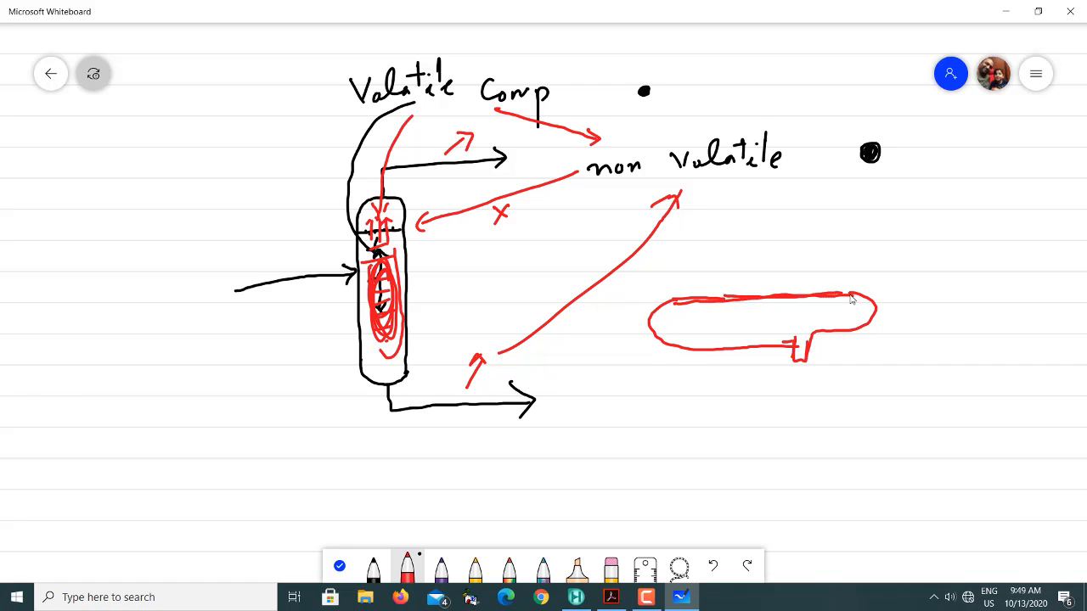
{"action": "mouse_move", "coordinate": [818, 347]}
{"action": "left_mouse_down"}
{"action": "mouse_move", "coordinate": [866, 345]}
{"action": "mouse_move", "coordinate": [877, 328]}
{"action": "mouse_move", "coordinate": [813, 337]}
{"action": "left_mouse_up"}
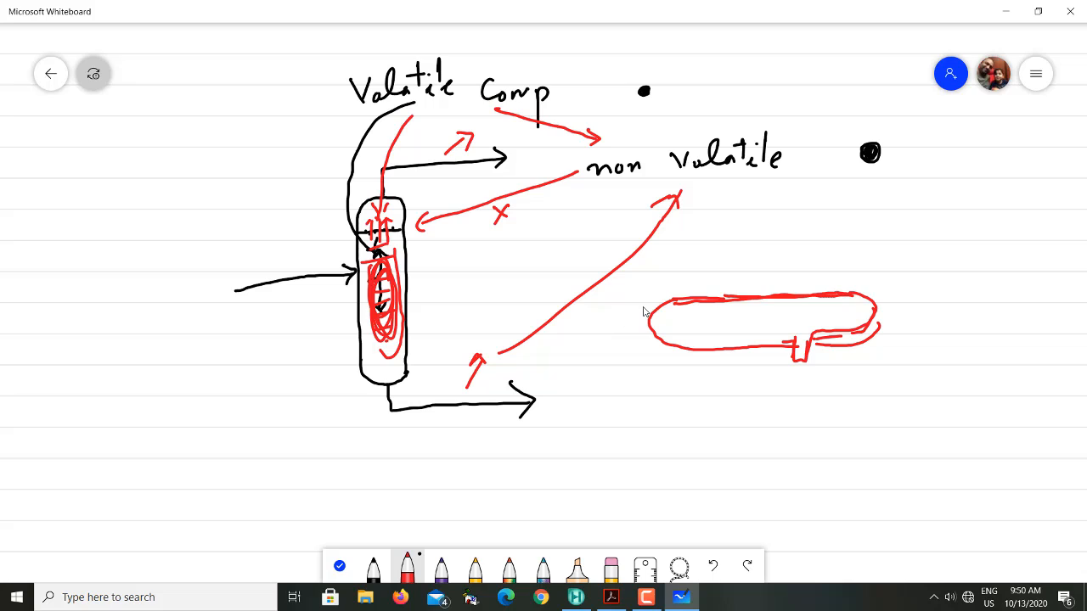
Step: Handwrite "Liquid 1", "Liquid 2" and "gases" in red above the horizontal vessel and draw a bracket with an arrow leading into it
{"action": "mouse_move", "coordinate": [727, 204]}
{"action": "left_mouse_down"}
{"action": "mouse_move", "coordinate": [752, 238]}
{"action": "mouse_move", "coordinate": [799, 193]}
{"action": "mouse_move", "coordinate": [836, 220]}
{"action": "left_mouse_up"}
{"action": "mouse_move", "coordinate": [832, 200]}
{"action": "left_mouse_down"}
{"action": "mouse_move", "coordinate": [818, 222]}
{"action": "mouse_move", "coordinate": [833, 200]}
{"action": "left_mouse_up"}
{"action": "mouse_move", "coordinate": [737, 246]}
{"action": "left_mouse_down"}
{"action": "mouse_move", "coordinate": [804, 253]}
{"action": "mouse_move", "coordinate": [809, 230]}
{"action": "mouse_move", "coordinate": [837, 262]}
{"action": "mouse_move", "coordinate": [828, 236]}
{"action": "left_mouse_up"}
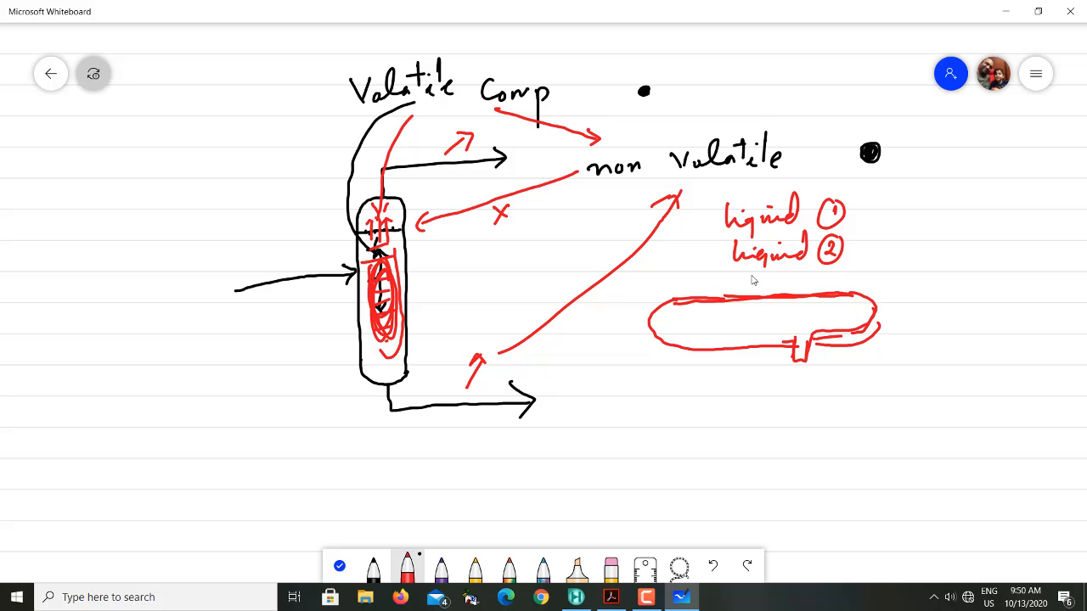
{"action": "mouse_move", "coordinate": [746, 271]}
{"action": "left_mouse_down"}
{"action": "mouse_move", "coordinate": [764, 288]}
{"action": "mouse_move", "coordinate": [821, 283]}
{"action": "left_mouse_up"}
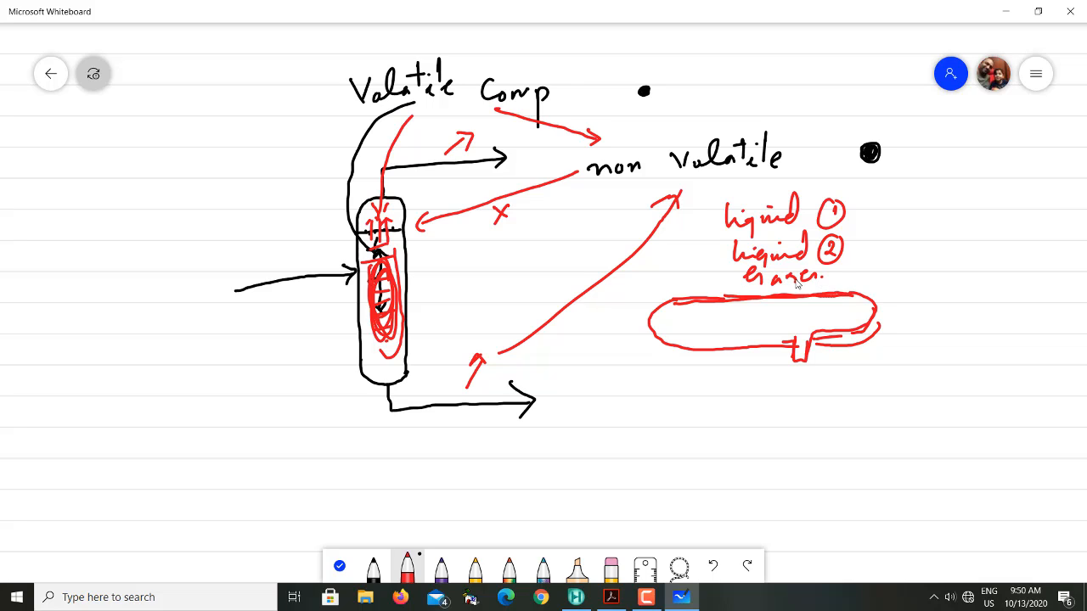
{"action": "mouse_move", "coordinate": [707, 215]}
{"action": "left_mouse_down"}
{"action": "mouse_move", "coordinate": [706, 269]}
{"action": "mouse_move", "coordinate": [671, 259]}
{"action": "mouse_move", "coordinate": [665, 287]}
{"action": "mouse_move", "coordinate": [679, 310]}
{"action": "mouse_move", "coordinate": [687, 305]}
{"action": "left_mouse_up"}
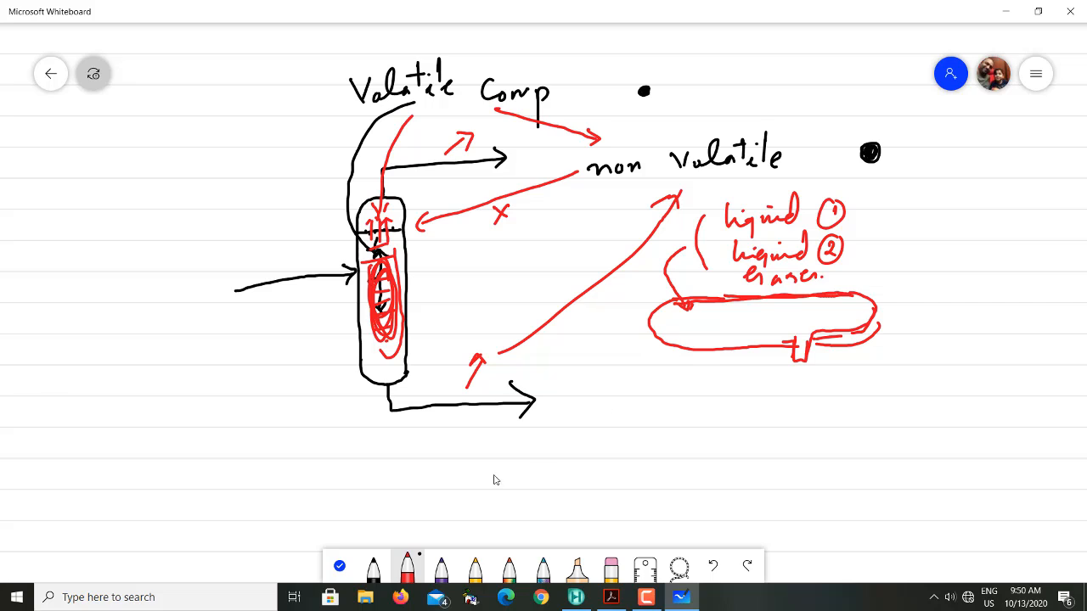
Step: Draw a hatched black liquid layer in the lower part of the horizontal vessel and link "Liquid 1" to it with a curved arrow
{"action": "left_click", "coordinate": [377, 565]}
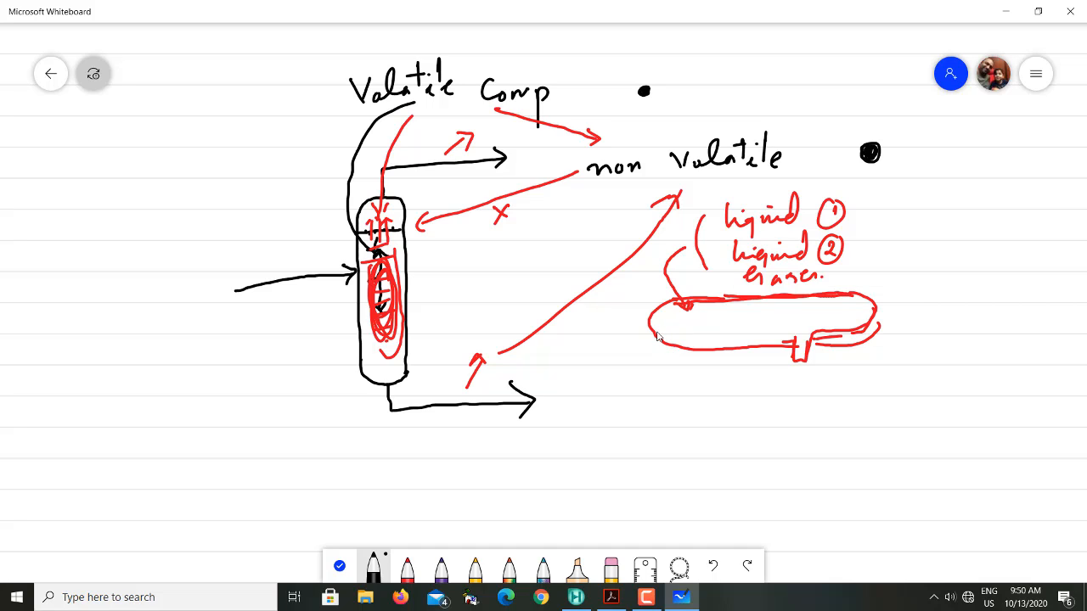
{"action": "left_click_drag", "start_coordinate": [658, 332], "coordinate": [849, 330]}
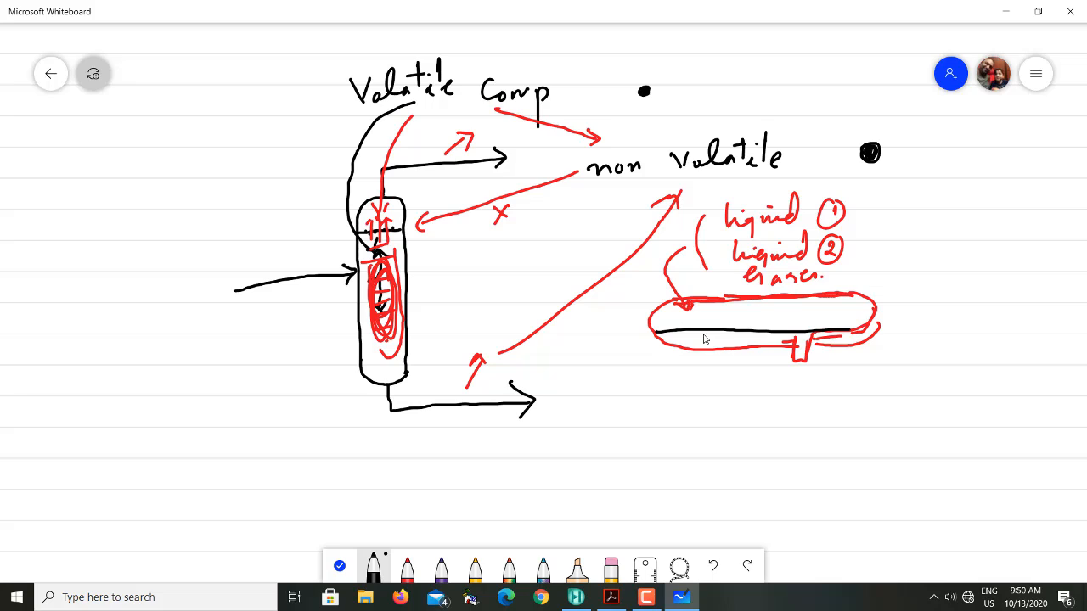
{"action": "left_click_drag", "start_coordinate": [688, 345], "coordinate": [700, 332]}
{"action": "left_click_drag", "start_coordinate": [703, 345], "coordinate": [728, 333]}
{"action": "left_click_drag", "start_coordinate": [732, 344], "coordinate": [756, 337]}
{"action": "left_click_drag", "start_coordinate": [759, 343], "coordinate": [778, 338]}
{"action": "left_click_drag", "start_coordinate": [783, 343], "coordinate": [791, 337]}
{"action": "mouse_move", "coordinate": [853, 202]}
{"action": "left_mouse_down"}
{"action": "mouse_move", "coordinate": [878, 283]}
{"action": "mouse_move", "coordinate": [840, 331]}
{"action": "left_mouse_up"}
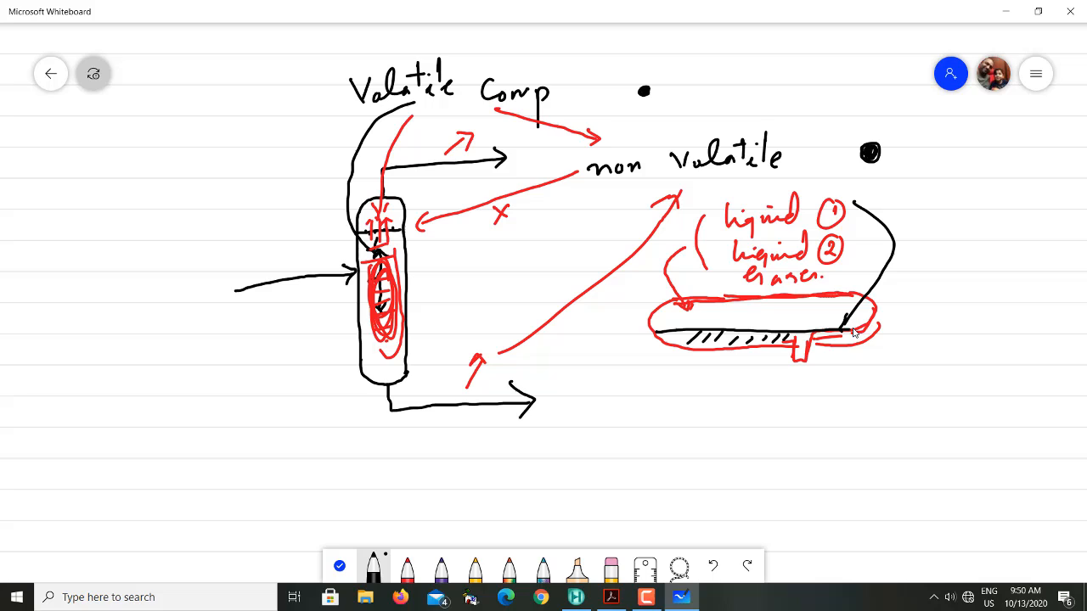
Step: Draw a second liquid layer in purple above the black one in the horizontal vessel and fill it with hatching
{"action": "left_click", "coordinate": [440, 569]}
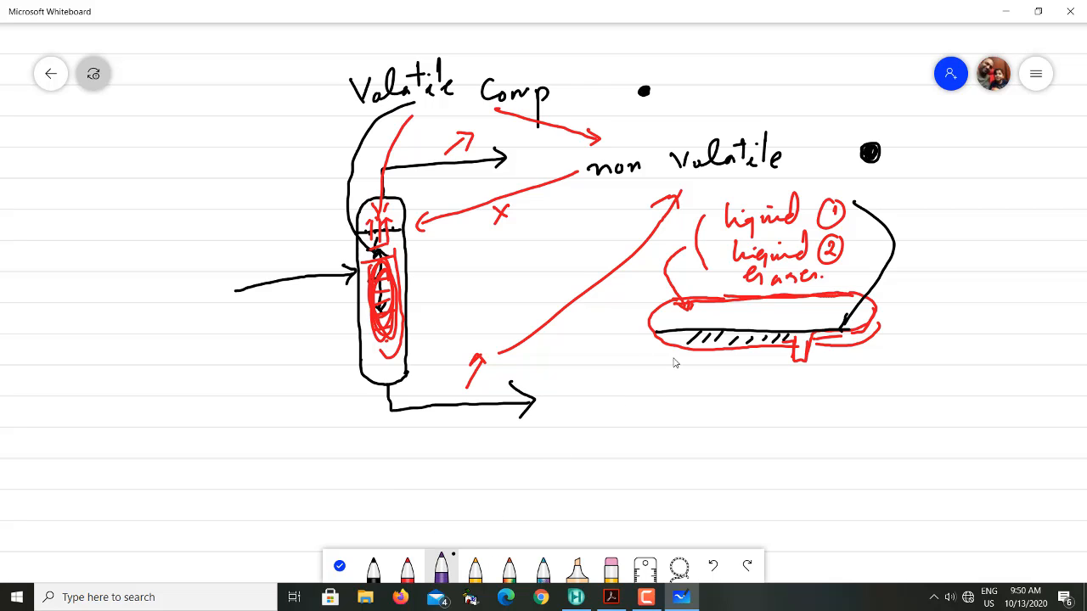
{"action": "left_click_drag", "start_coordinate": [652, 317], "coordinate": [875, 311]}
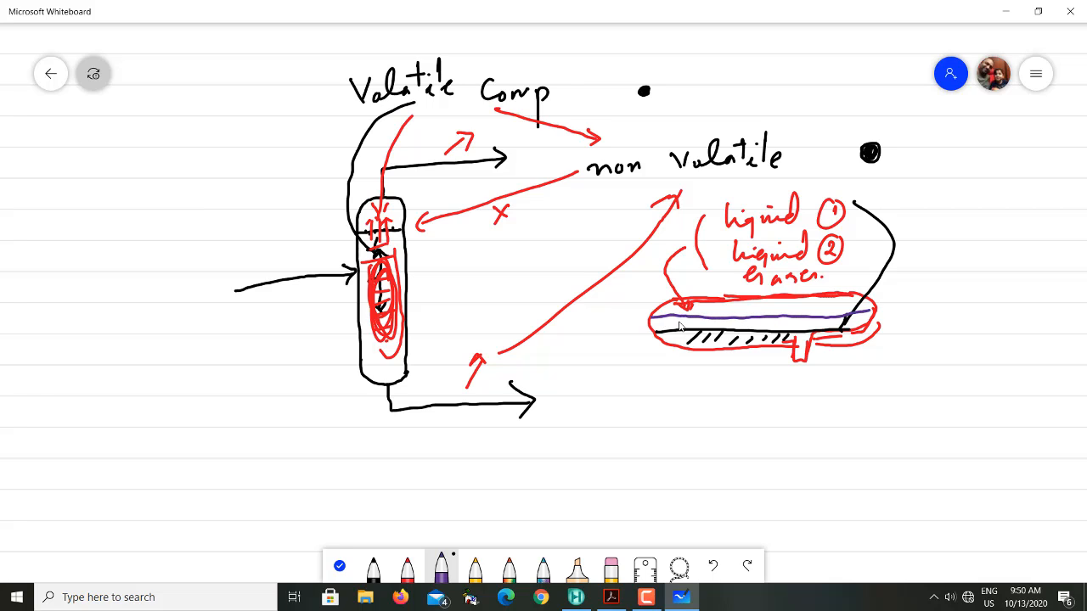
{"action": "left_click_drag", "start_coordinate": [678, 320], "coordinate": [674, 326]}
{"action": "left_click_drag", "start_coordinate": [684, 319], "coordinate": [687, 326]}
{"action": "left_click_drag", "start_coordinate": [697, 320], "coordinate": [700, 327]}
{"action": "left_click_drag", "start_coordinate": [717, 321], "coordinate": [723, 327]}
{"action": "left_click_drag", "start_coordinate": [737, 322], "coordinate": [753, 329]}
{"action": "left_click_drag", "start_coordinate": [769, 322], "coordinate": [780, 329]}
{"action": "left_click_drag", "start_coordinate": [795, 322], "coordinate": [808, 327]}
{"action": "left_click_drag", "start_coordinate": [824, 321], "coordinate": [831, 327]}
{"action": "left_click_drag", "start_coordinate": [845, 320], "coordinate": [843, 327]}
Step: Draw purple arrows rising out of the horizontal vessel, an outlet arrow below the boot, and a side nozzle with an outlet arrow
{"action": "mouse_move", "coordinate": [782, 306]}
{"action": "left_mouse_down"}
{"action": "mouse_move", "coordinate": [782, 290]}
{"action": "mouse_move", "coordinate": [844, 290]}
{"action": "mouse_move", "coordinate": [844, 270]}
{"action": "mouse_move", "coordinate": [851, 280]}
{"action": "left_mouse_up"}
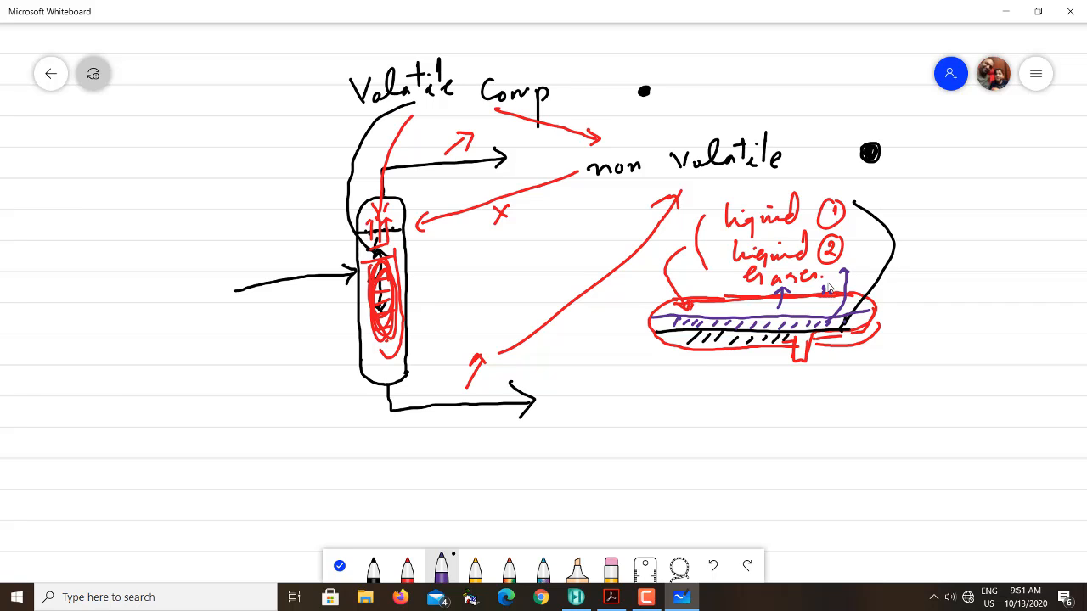
{"action": "mouse_move", "coordinate": [829, 287]}
{"action": "left_mouse_down"}
{"action": "mouse_move", "coordinate": [899, 239]}
{"action": "mouse_move", "coordinate": [912, 253]}
{"action": "mouse_move", "coordinate": [917, 245]}
{"action": "left_mouse_up"}
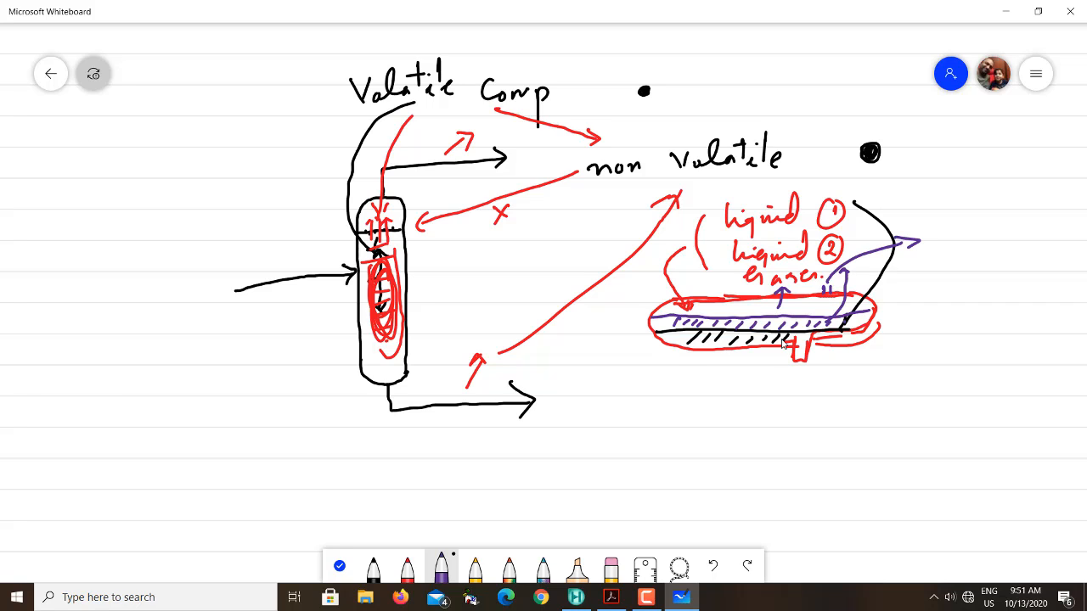
{"action": "left_click_drag", "start_coordinate": [801, 351], "coordinate": [800, 387]}
{"action": "mouse_move", "coordinate": [878, 318]}
{"action": "left_mouse_down"}
{"action": "mouse_move", "coordinate": [892, 316]}
{"action": "mouse_move", "coordinate": [872, 321]}
{"action": "left_mouse_up"}
{"action": "mouse_move", "coordinate": [900, 316]}
{"action": "left_mouse_down"}
{"action": "mouse_move", "coordinate": [968, 317]}
{"action": "mouse_move", "coordinate": [959, 322]}
{"action": "left_mouse_up"}
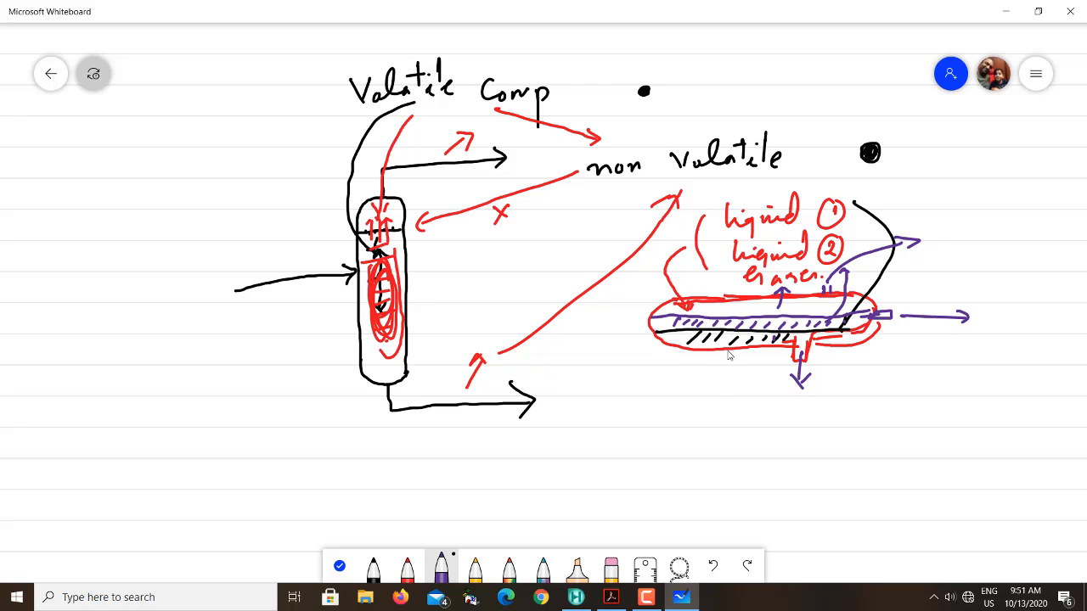
Step: Draw a purple down arrow below the horizontal vessel, handwrite "gravity separator" under it and underline the words
{"action": "mouse_move", "coordinate": [711, 367]}
{"action": "left_mouse_down"}
{"action": "mouse_move", "coordinate": [714, 433]}
{"action": "mouse_move", "coordinate": [720, 418]}
{"action": "mouse_move", "coordinate": [776, 424]}
{"action": "left_mouse_up"}
{"action": "mouse_move", "coordinate": [784, 387]}
{"action": "left_mouse_down"}
{"action": "mouse_move", "coordinate": [793, 436]}
{"action": "mouse_move", "coordinate": [777, 399]}
{"action": "mouse_move", "coordinate": [849, 420]}
{"action": "left_mouse_up"}
{"action": "mouse_move", "coordinate": [857, 406]}
{"action": "left_mouse_down"}
{"action": "mouse_move", "coordinate": [858, 440]}
{"action": "mouse_move", "coordinate": [869, 416]}
{"action": "left_mouse_up"}
{"action": "left_click_drag", "start_coordinate": [875, 412], "coordinate": [932, 422]}
{"action": "left_click_drag", "start_coordinate": [931, 381], "coordinate": [931, 409]}
{"action": "mouse_move", "coordinate": [942, 408]}
{"action": "left_mouse_down"}
{"action": "mouse_move", "coordinate": [948, 418]}
{"action": "mouse_move", "coordinate": [965, 399]}
{"action": "left_mouse_up"}
{"action": "left_click_drag", "start_coordinate": [946, 397], "coordinate": [939, 403]}
{"action": "left_click_drag", "start_coordinate": [729, 462], "coordinate": [900, 440]}
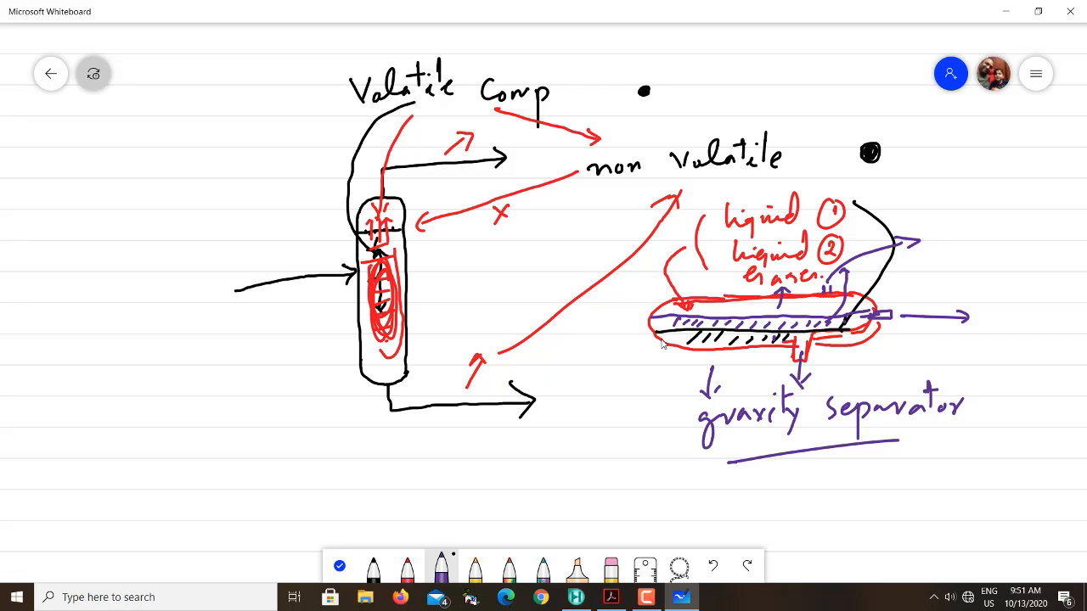
Step: Mark both vessels with purple ticks and handwrite "Volatile + nonvolatile" beside the vertical vessel, with a brace and an arrow toward it
{"action": "left_click_drag", "start_coordinate": [644, 351], "coordinate": [672, 346]}
{"action": "left_click", "coordinate": [433, 324]}
{"action": "left_click_drag", "start_coordinate": [433, 324], "coordinate": [483, 298]}
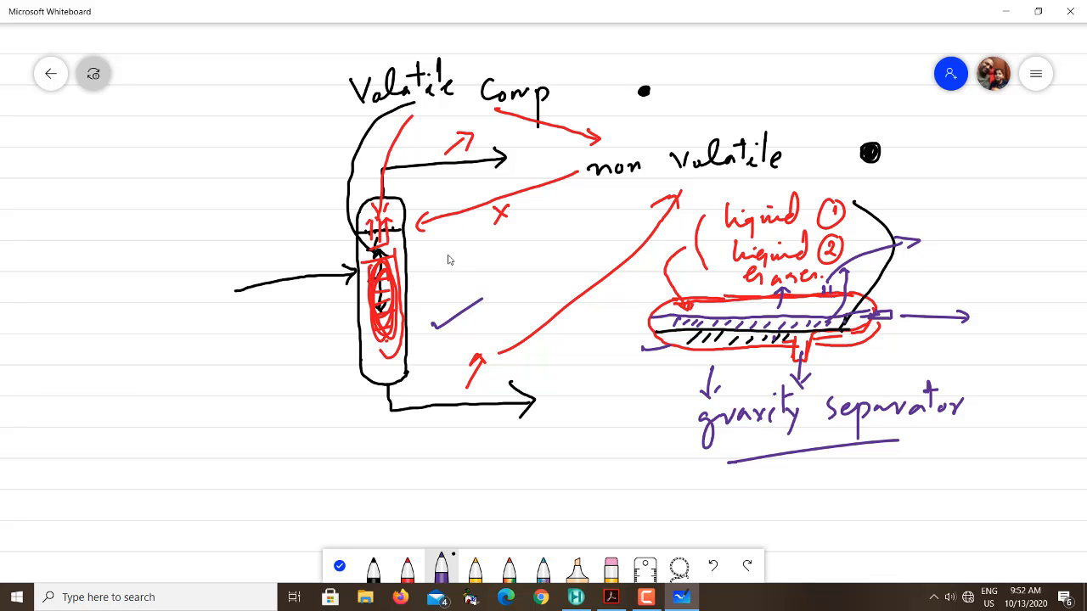
{"action": "mouse_move", "coordinate": [448, 253]}
{"action": "left_mouse_down"}
{"action": "mouse_move", "coordinate": [461, 268]}
{"action": "mouse_move", "coordinate": [488, 246]}
{"action": "mouse_move", "coordinate": [495, 259]}
{"action": "mouse_move", "coordinate": [527, 242]}
{"action": "mouse_move", "coordinate": [543, 255]}
{"action": "mouse_move", "coordinate": [519, 241]}
{"action": "left_mouse_up"}
{"action": "mouse_move", "coordinate": [479, 279]}
{"action": "left_mouse_down"}
{"action": "mouse_move", "coordinate": [497, 297]}
{"action": "mouse_move", "coordinate": [562, 289]}
{"action": "mouse_move", "coordinate": [596, 253]}
{"action": "mouse_move", "coordinate": [615, 261]}
{"action": "mouse_move", "coordinate": [620, 251]}
{"action": "left_mouse_up"}
{"action": "mouse_move", "coordinate": [458, 261]}
{"action": "left_mouse_down"}
{"action": "mouse_move", "coordinate": [452, 283]}
{"action": "mouse_move", "coordinate": [464, 311]}
{"action": "mouse_move", "coordinate": [450, 291]}
{"action": "left_mouse_up"}
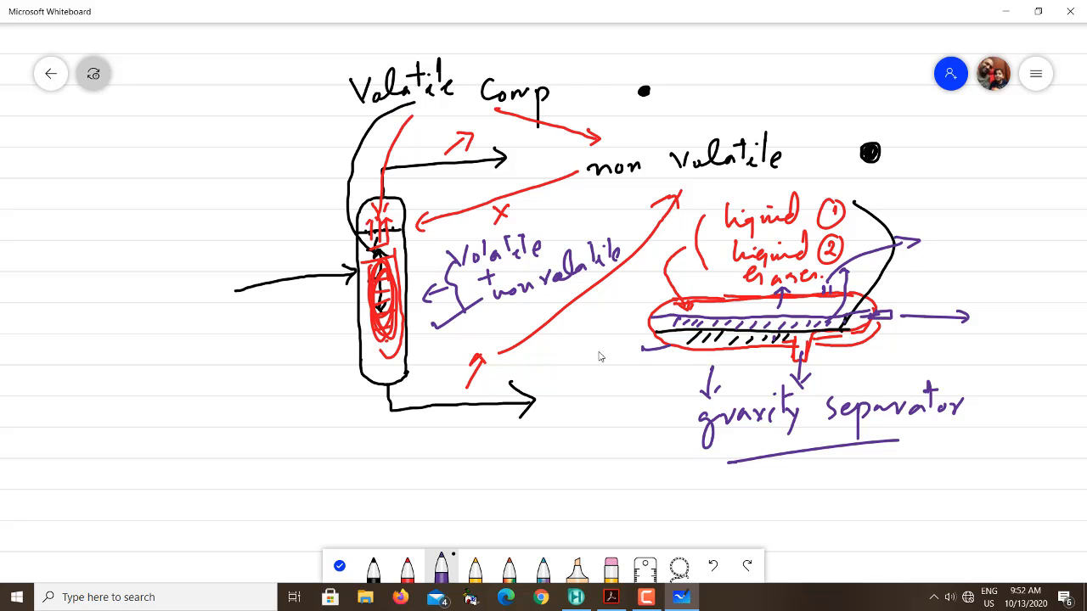
Step: Draw a purple arrow away from the vertical vessel to a handwritten note "Cover less area", double-underline it and add an arrow beside it
{"action": "mouse_move", "coordinate": [240, 339]}
{"action": "left_mouse_down"}
{"action": "mouse_move", "coordinate": [309, 324]}
{"action": "mouse_move", "coordinate": [244, 345]}
{"action": "left_mouse_up"}
{"action": "mouse_move", "coordinate": [31, 321]}
{"action": "left_mouse_down"}
{"action": "mouse_move", "coordinate": [26, 332]}
{"action": "mouse_move", "coordinate": [49, 339]}
{"action": "left_mouse_up"}
{"action": "left_click_drag", "start_coordinate": [69, 334], "coordinate": [111, 327]}
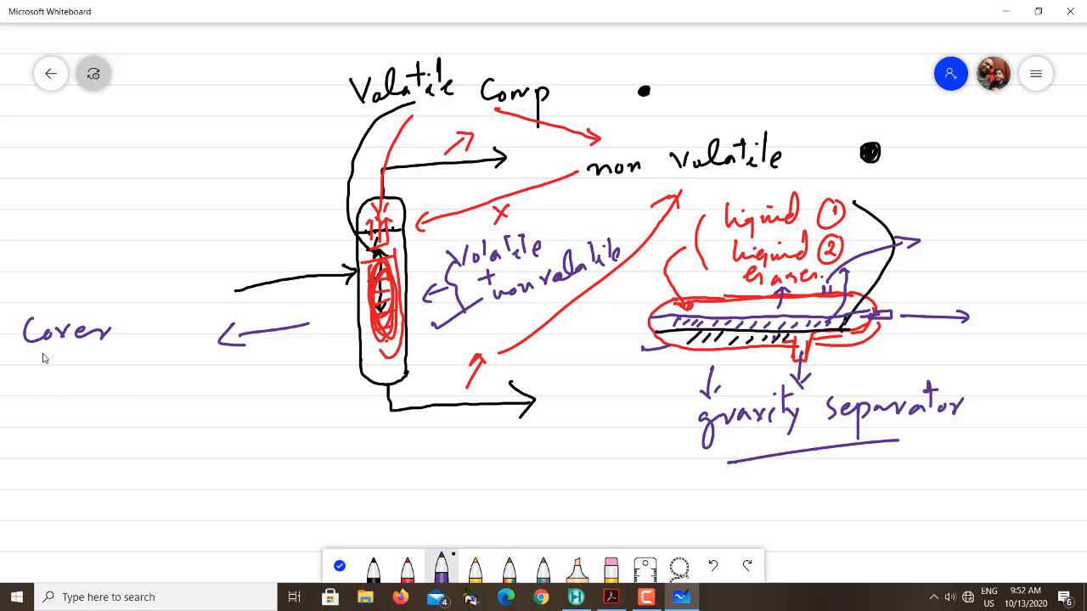
{"action": "mouse_move", "coordinate": [42, 353]}
{"action": "left_mouse_down"}
{"action": "mouse_move", "coordinate": [45, 375]}
{"action": "mouse_move", "coordinate": [66, 373]}
{"action": "left_mouse_up"}
{"action": "left_click_drag", "start_coordinate": [70, 365], "coordinate": [84, 382]}
{"action": "left_click", "coordinate": [112, 359]}
{"action": "left_click_drag", "start_coordinate": [107, 360], "coordinate": [173, 363]}
{"action": "mouse_move", "coordinate": [53, 394]}
{"action": "left_mouse_down"}
{"action": "mouse_move", "coordinate": [134, 385]}
{"action": "mouse_move", "coordinate": [129, 397]}
{"action": "left_mouse_up"}
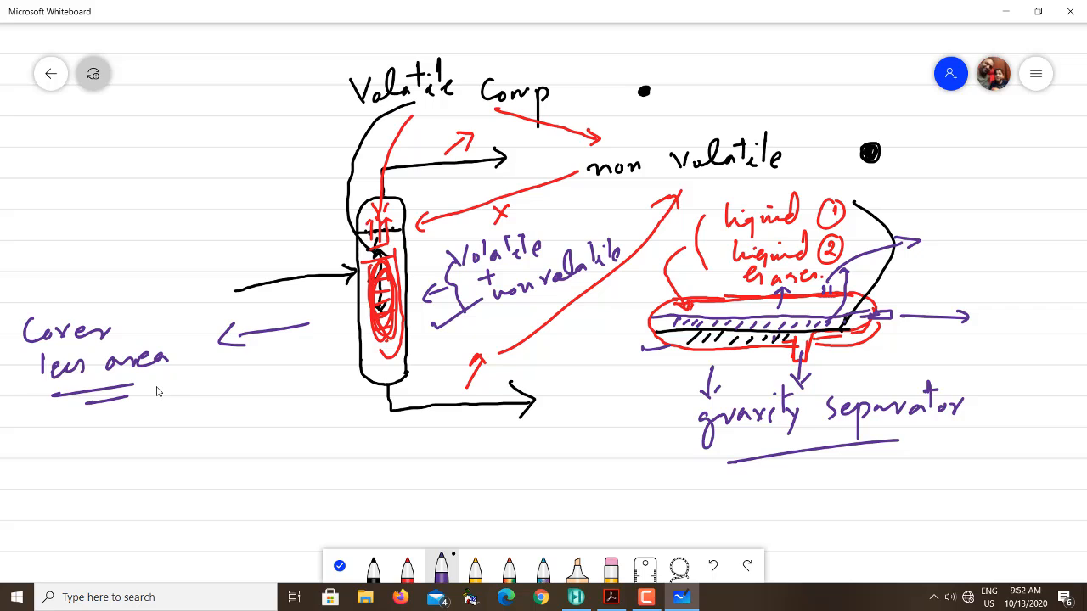
{"action": "mouse_move", "coordinate": [153, 387]}
{"action": "left_mouse_down"}
{"action": "mouse_move", "coordinate": [208, 369]}
{"action": "mouse_move", "coordinate": [200, 378]}
{"action": "left_mouse_up"}
Step: Draw a purple line from the horizontal vessel to a handwritten "Larger area" note and add purple check marks above both vessels
{"action": "left_click_drag", "start_coordinate": [622, 371], "coordinate": [583, 416]}
{"action": "mouse_move", "coordinate": [477, 421]}
{"action": "left_mouse_down"}
{"action": "mouse_move", "coordinate": [518, 450]}
{"action": "mouse_move", "coordinate": [531, 436]}
{"action": "mouse_move", "coordinate": [538, 468]}
{"action": "mouse_move", "coordinate": [596, 436]}
{"action": "left_mouse_up"}
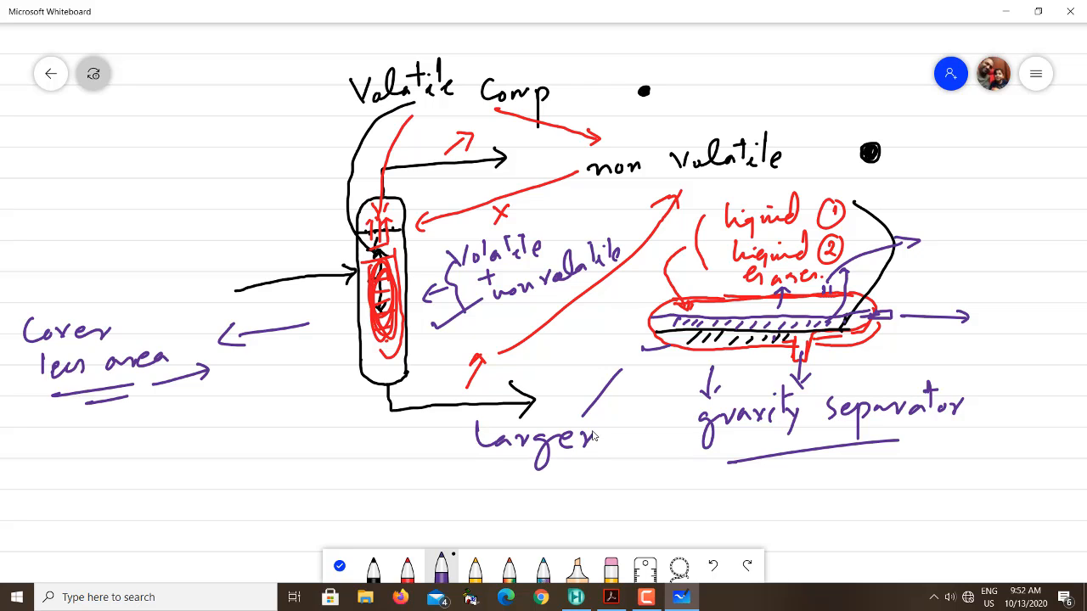
{"action": "mouse_move", "coordinate": [495, 470]}
{"action": "left_mouse_down"}
{"action": "mouse_move", "coordinate": [570, 480]}
{"action": "mouse_move", "coordinate": [596, 463]}
{"action": "left_mouse_up"}
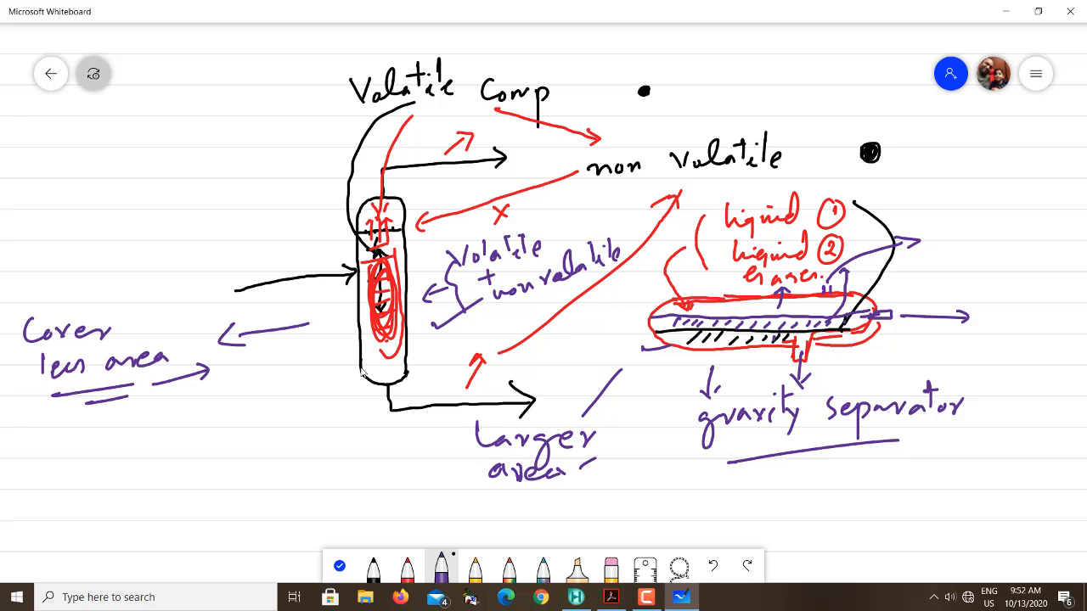
{"action": "left_click_drag", "start_coordinate": [856, 201], "coordinate": [947, 184]}
{"action": "left_click_drag", "start_coordinate": [300, 216], "coordinate": [347, 177]}
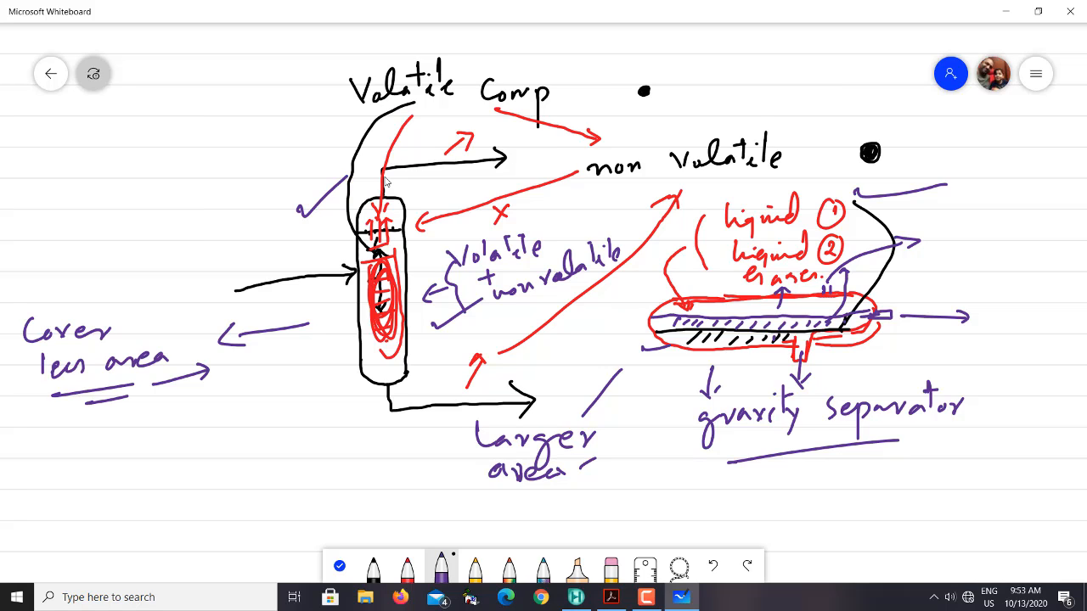
Step: Switch to the Flash Separator PDF in Acrobat and read page 3's opening sentence, highlighting "liquid", "vapor" and "flash separator"
{"action": "left_click", "coordinate": [1002, 11]}
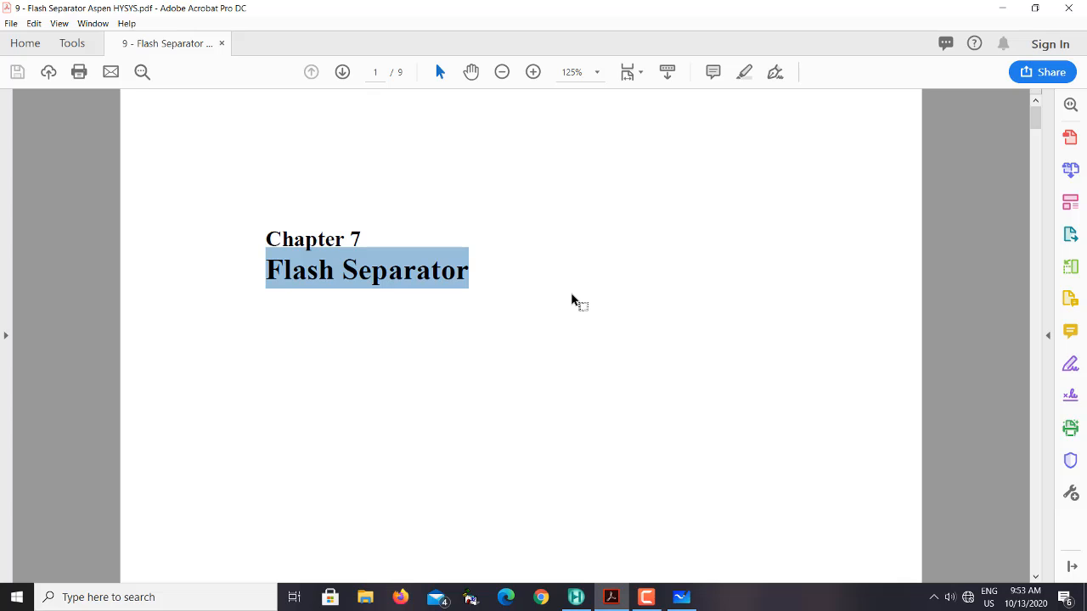
{"action": "scroll", "coordinate": [572, 298], "scroll_direction": "down", "scroll_amount": 10}
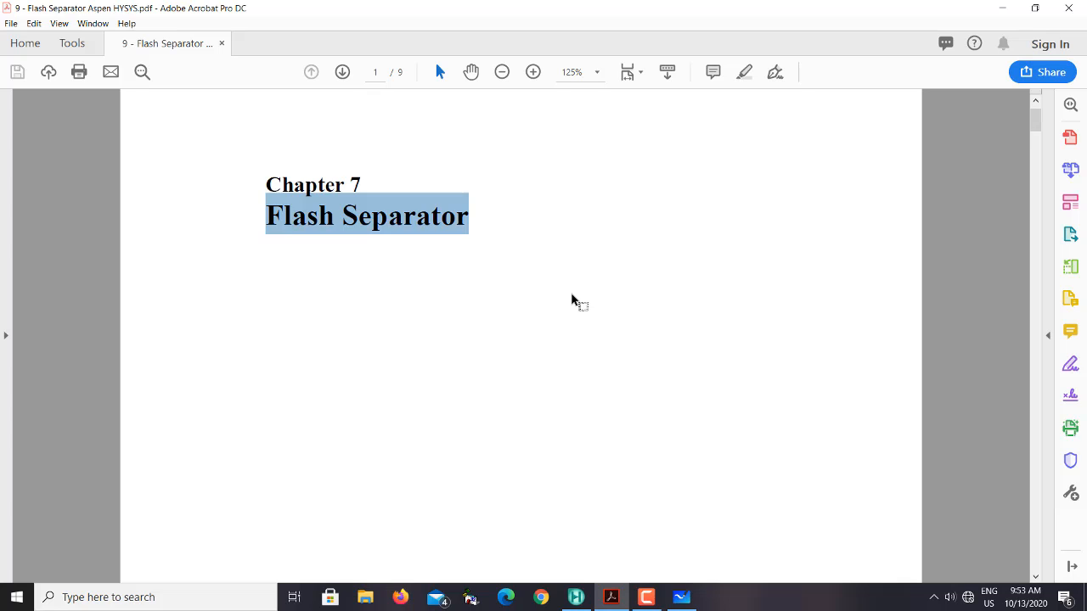
{"action": "scroll", "coordinate": [571, 298], "scroll_direction": "down", "scroll_amount": 15}
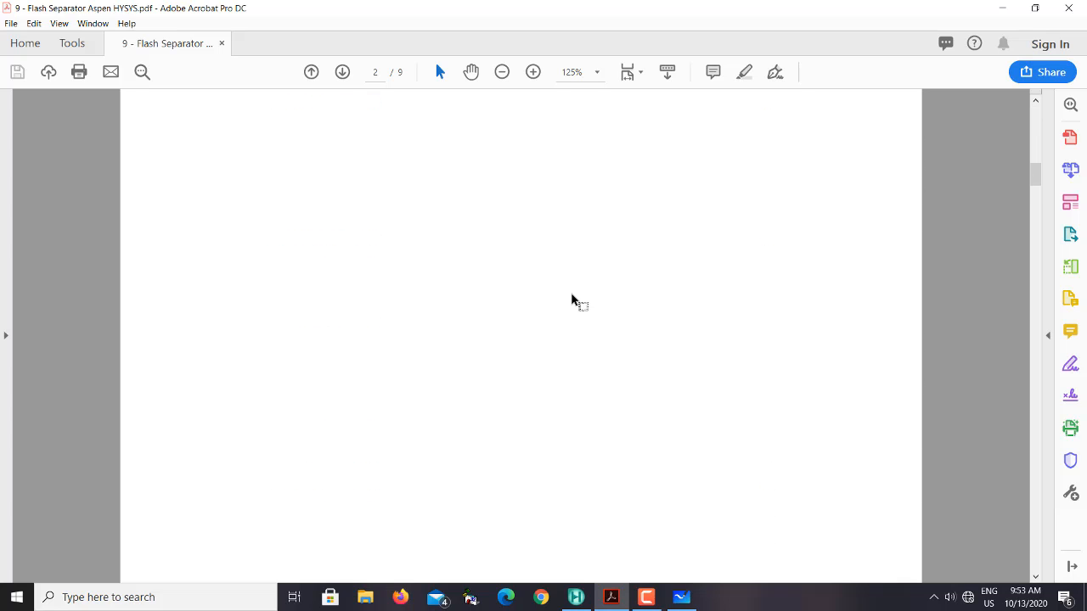
{"action": "scroll", "coordinate": [572, 299], "scroll_direction": "down", "scroll_amount": 5}
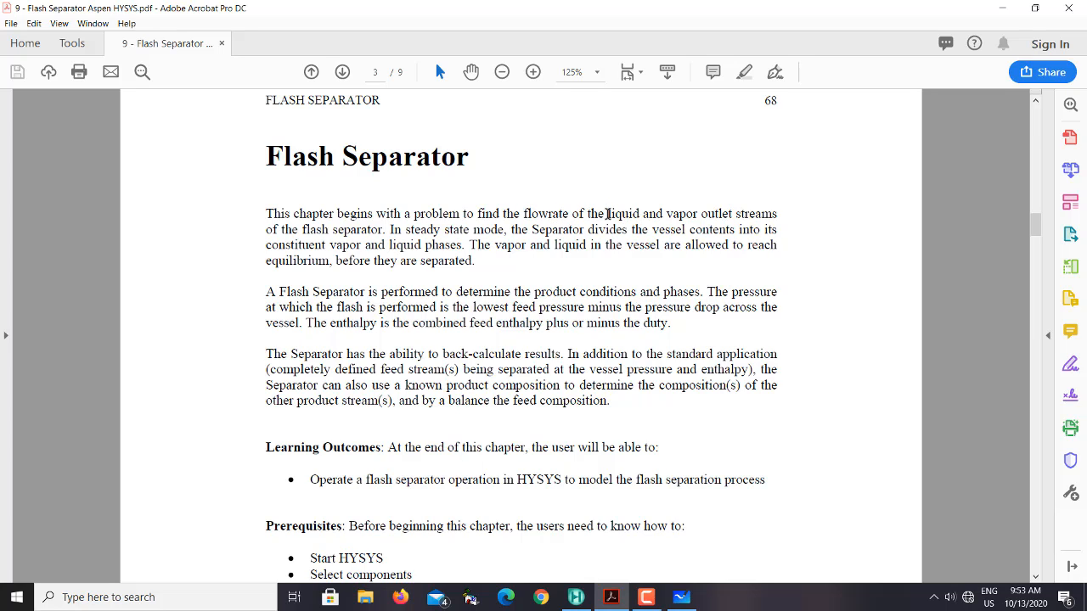
{"action": "left_click_drag", "start_coordinate": [607, 214], "coordinate": [640, 214]}
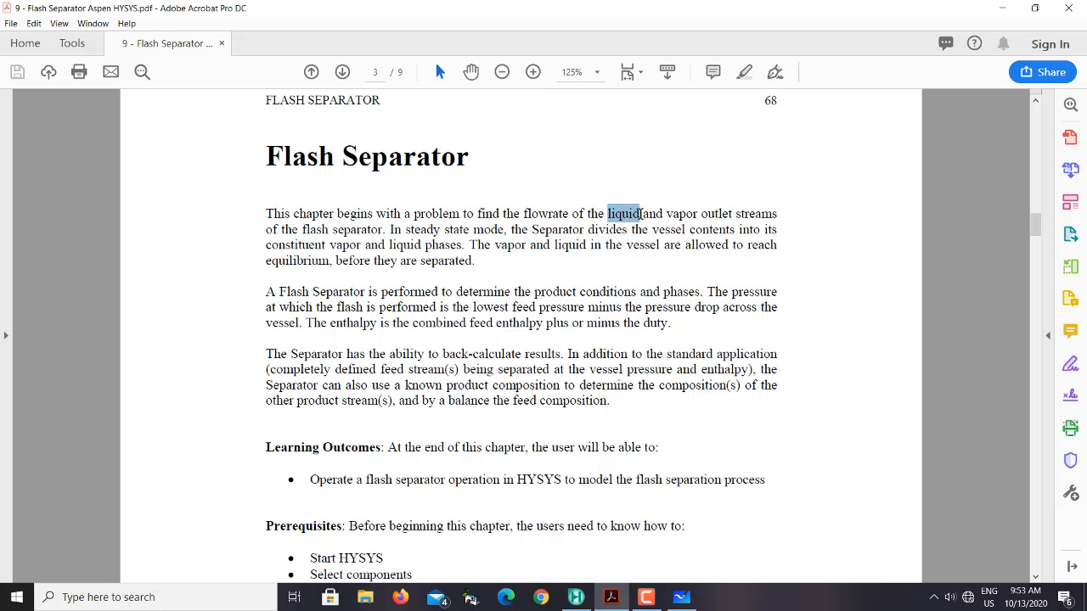
{"action": "left_click_drag", "start_coordinate": [667, 214], "coordinate": [699, 215]}
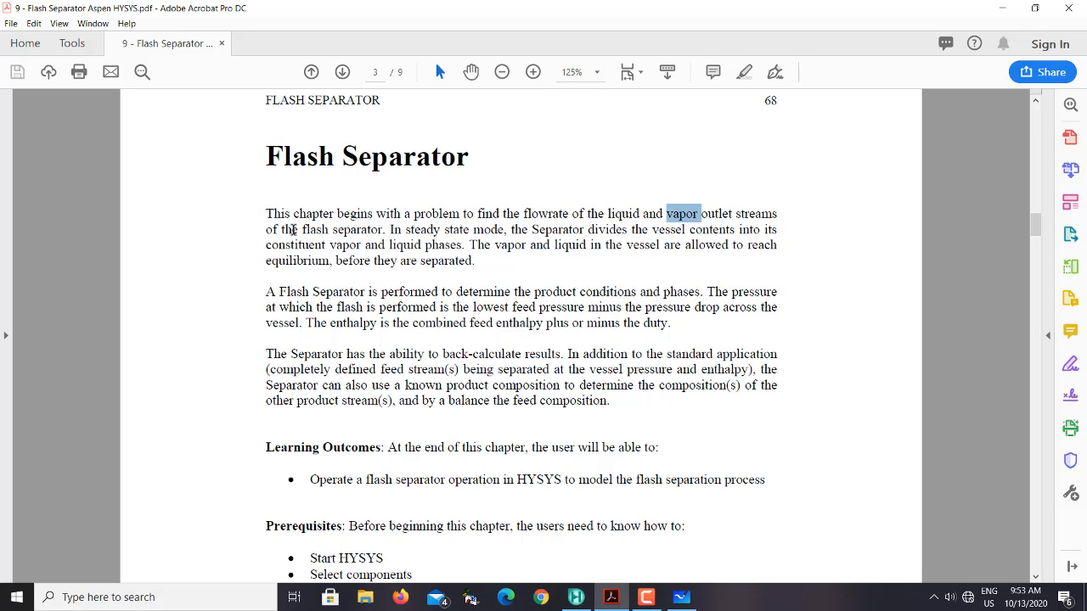
{"action": "left_click_drag", "start_coordinate": [302, 229], "coordinate": [351, 233]}
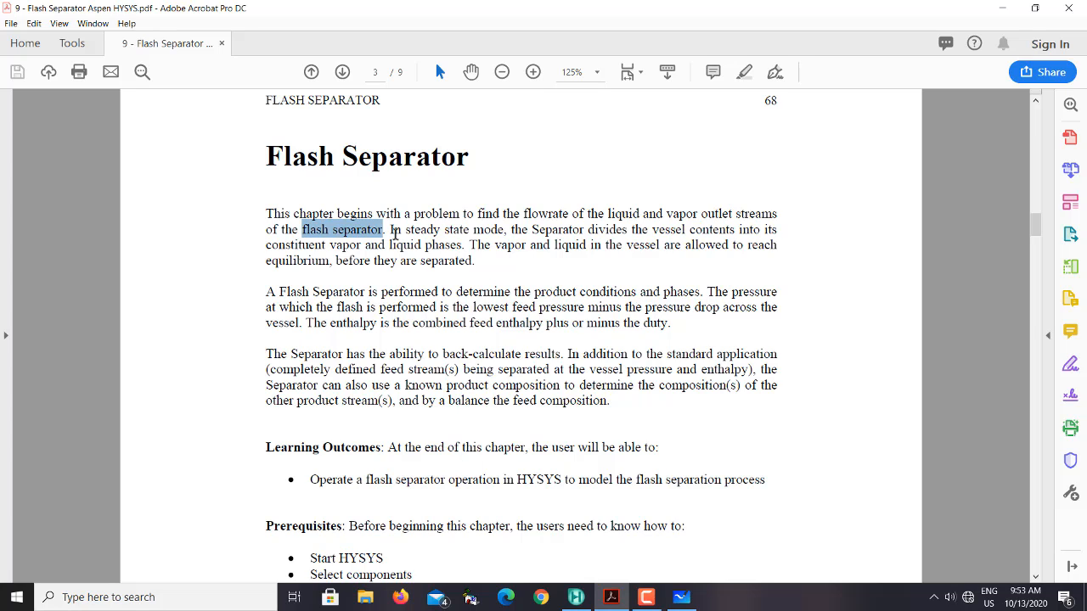
Step: Read the steady state sentence in the first paragraph, highlighting the steady state, separator, vessel and liquid phase wording
{"action": "left_click", "coordinate": [392, 231]}
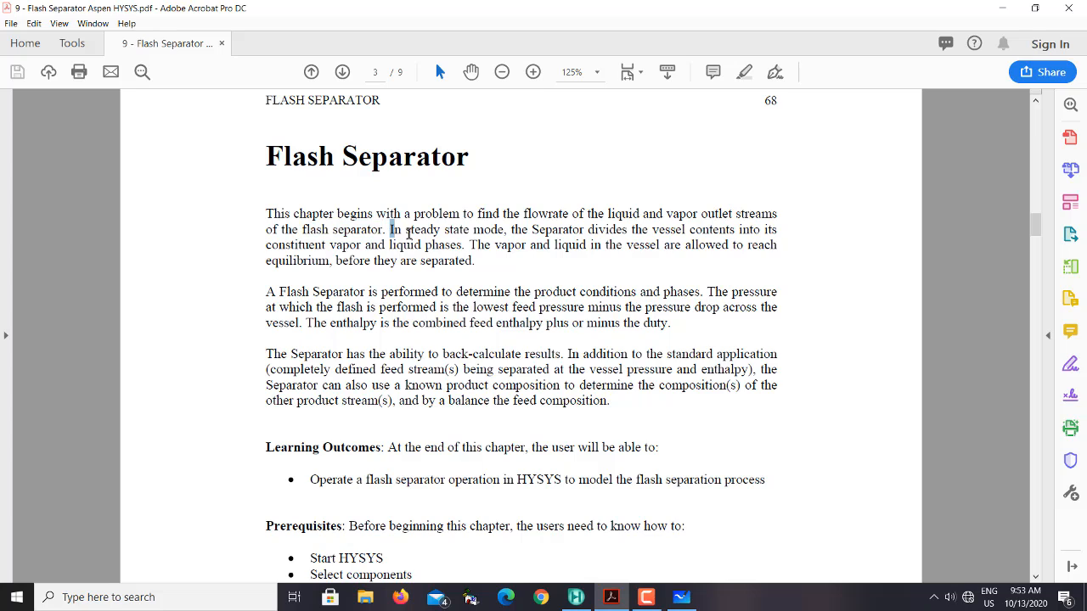
{"action": "left_click_drag", "start_coordinate": [408, 234], "coordinate": [498, 229]}
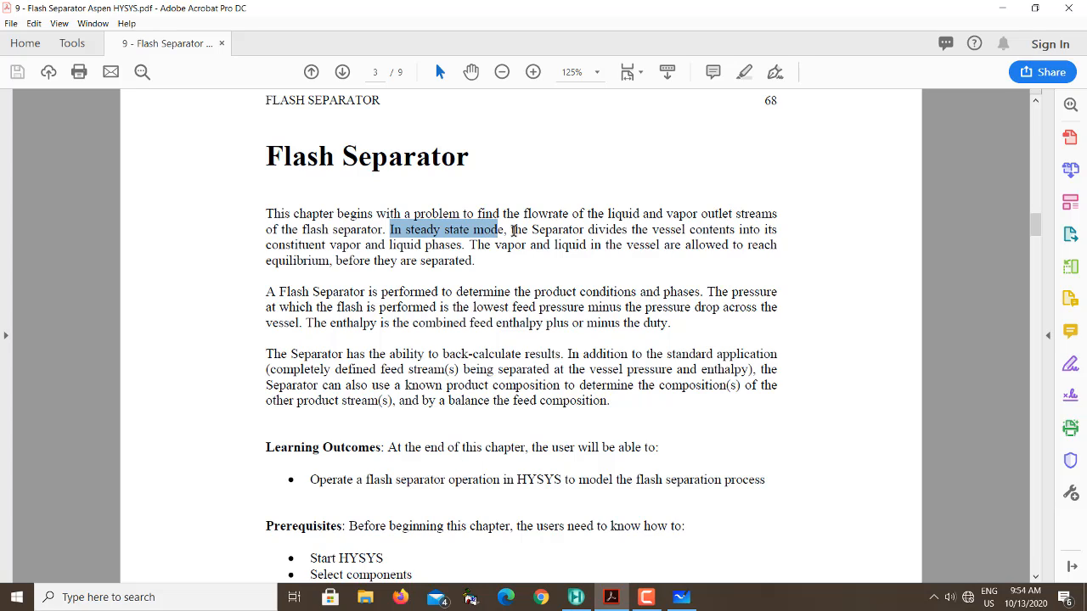
{"action": "left_click_drag", "start_coordinate": [513, 230], "coordinate": [328, 246]}
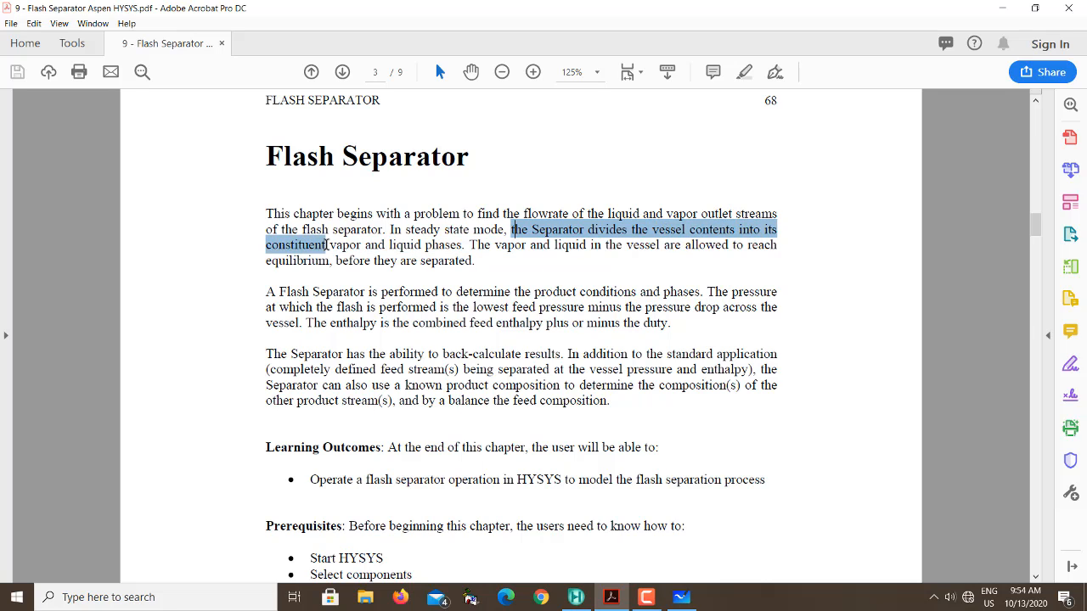
{"action": "left_click", "coordinate": [574, 242]}
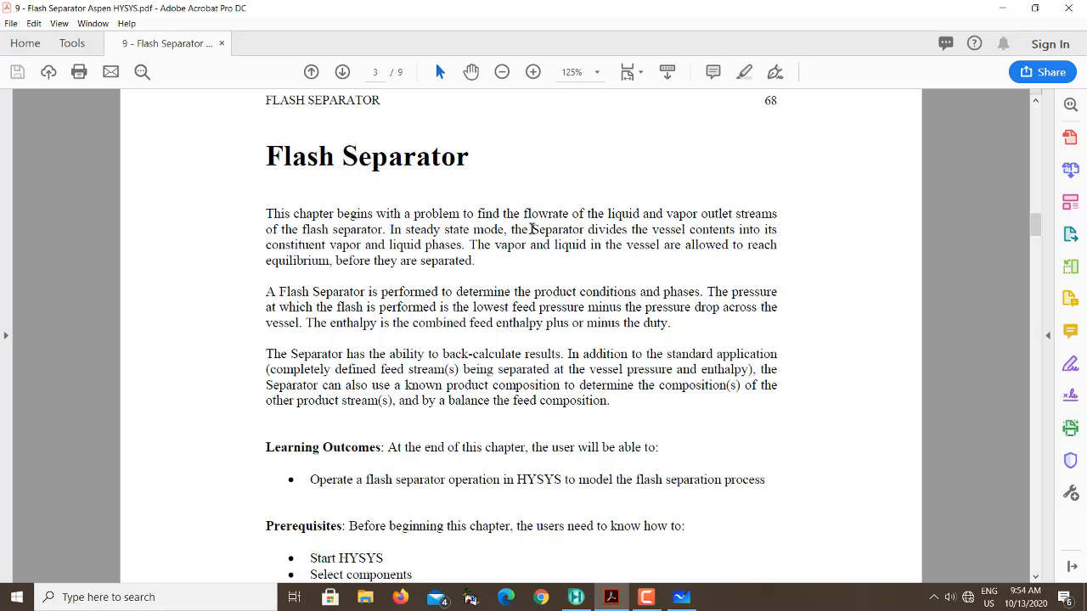
{"action": "left_click_drag", "start_coordinate": [531, 229], "coordinate": [587, 229]}
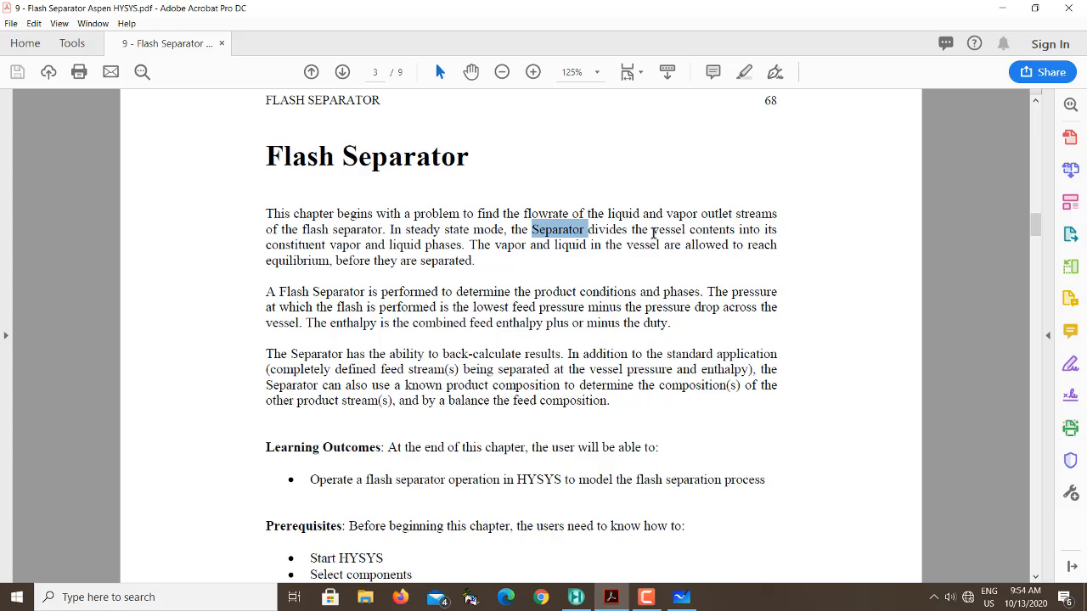
{"action": "left_click_drag", "start_coordinate": [653, 231], "coordinate": [684, 230]}
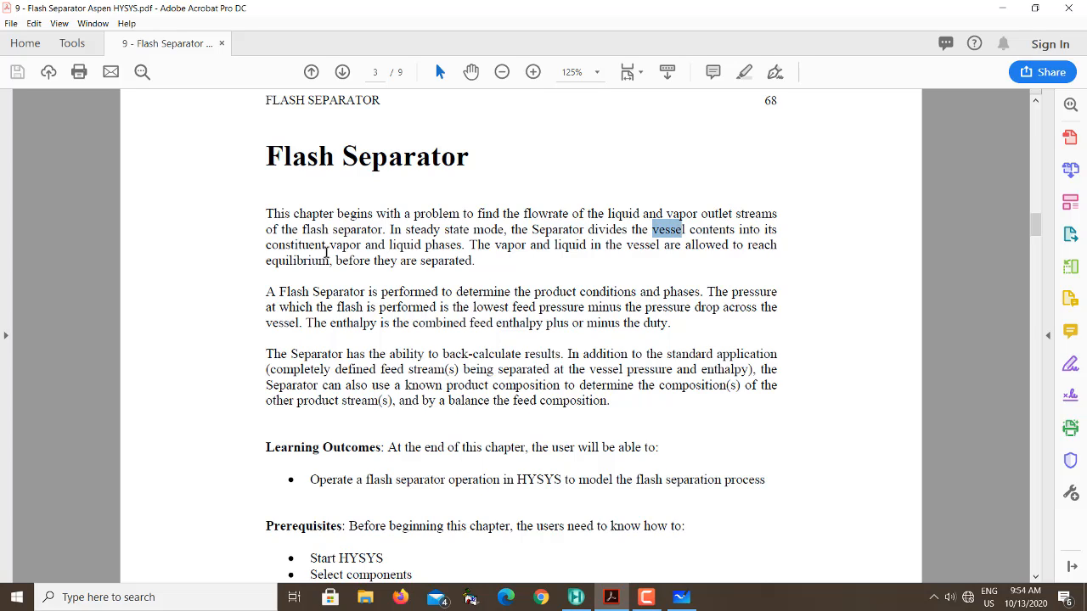
{"action": "left_click_drag", "start_coordinate": [336, 245], "coordinate": [424, 243]}
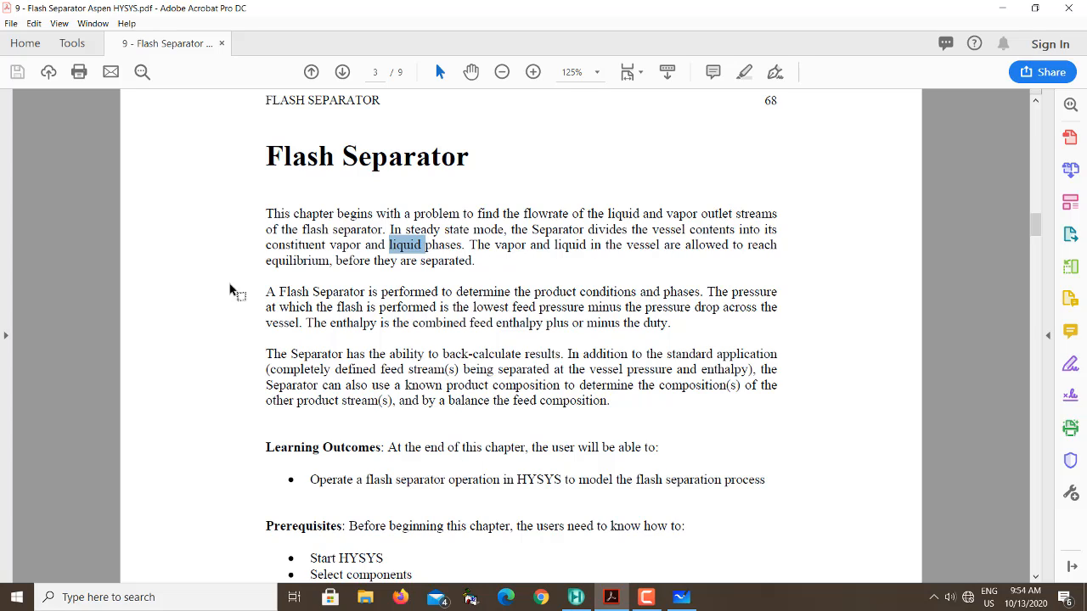
Step: Read the first paragraph's last sentence, highlighting "equilibrium", "before they are separated" and "vapor"
{"action": "left_click_drag", "start_coordinate": [265, 261], "coordinate": [330, 261]}
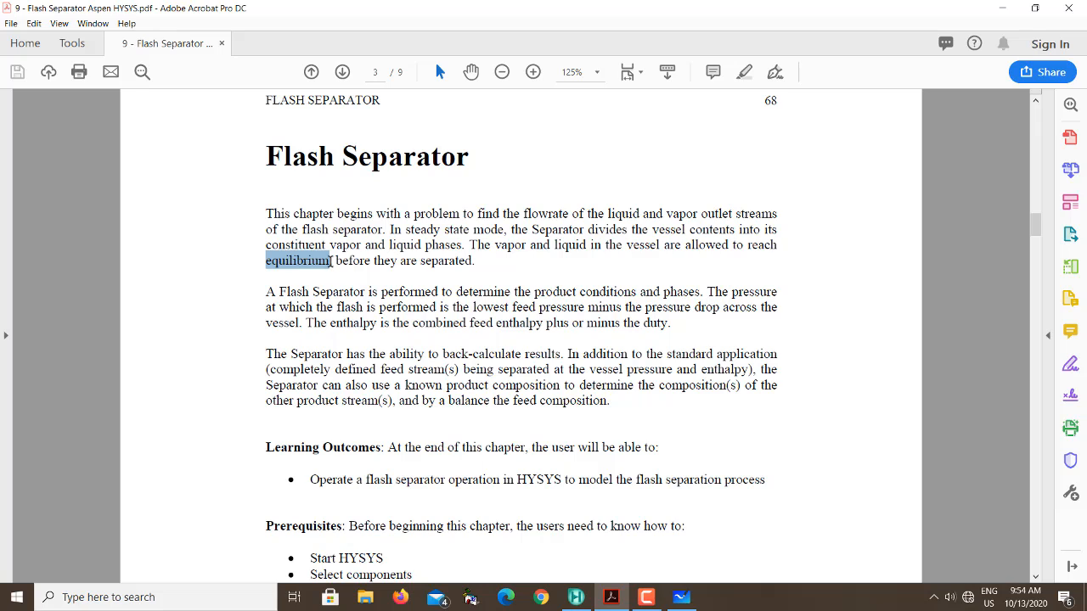
{"action": "left_click_drag", "start_coordinate": [331, 261], "coordinate": [478, 261]}
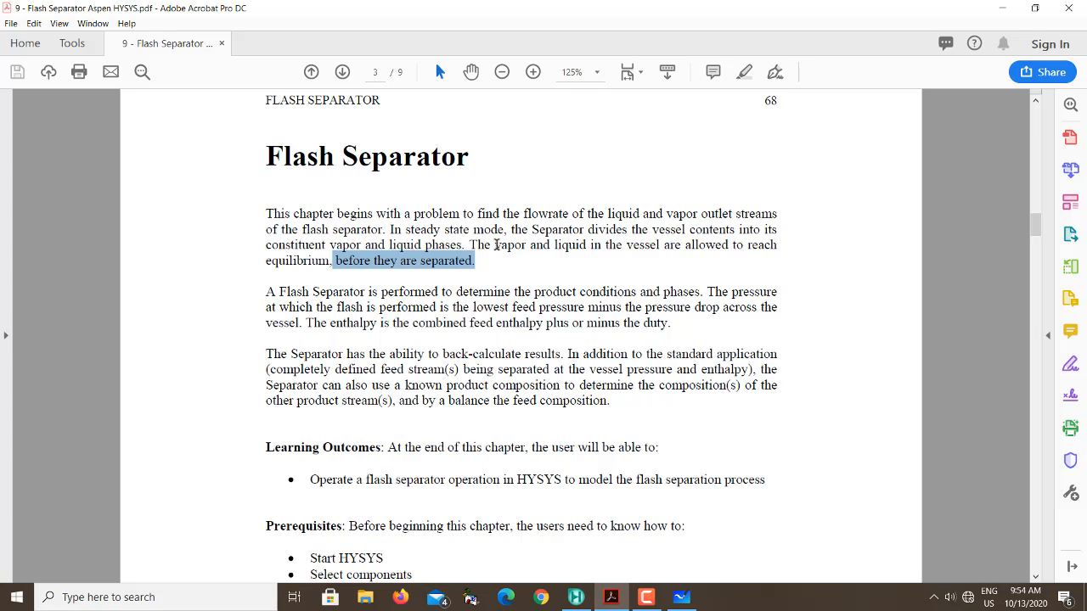
{"action": "left_click_drag", "start_coordinate": [495, 245], "coordinate": [555, 242]}
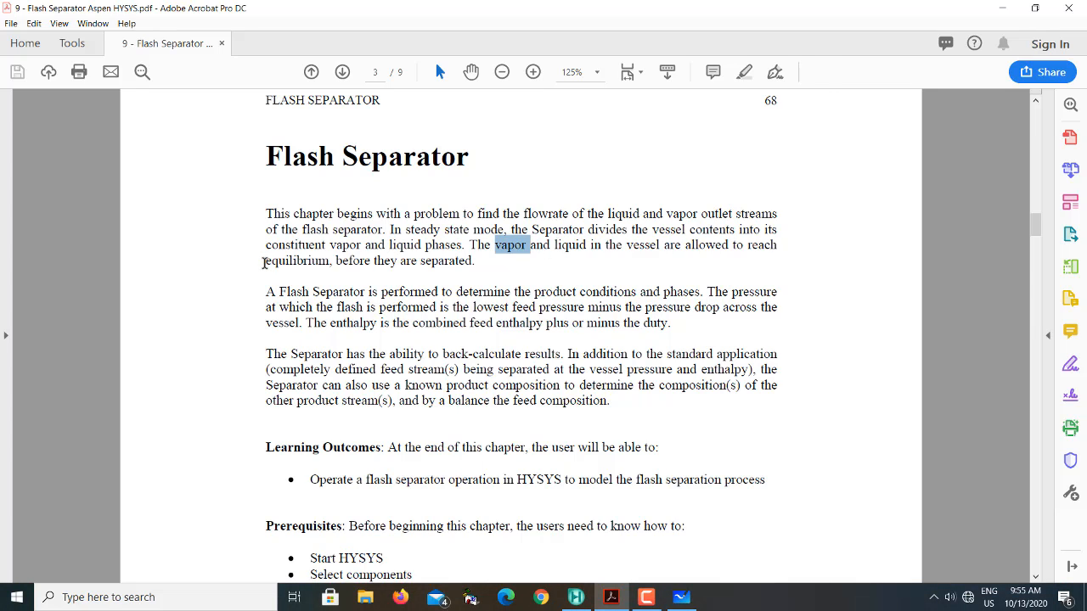
{"action": "left_click_drag", "start_coordinate": [264, 263], "coordinate": [332, 266]}
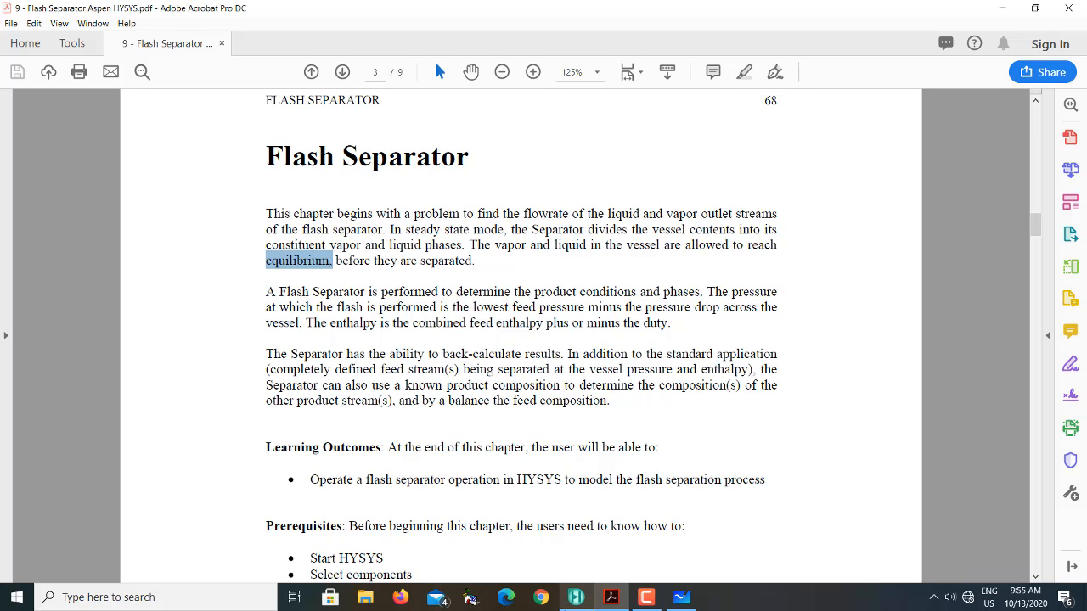
Step: Switch back to Microsoft Whiteboard and handwrite K = Y/x in black, labelling Y as vapor and x as liquid
{"action": "left_click", "coordinate": [673, 601]}
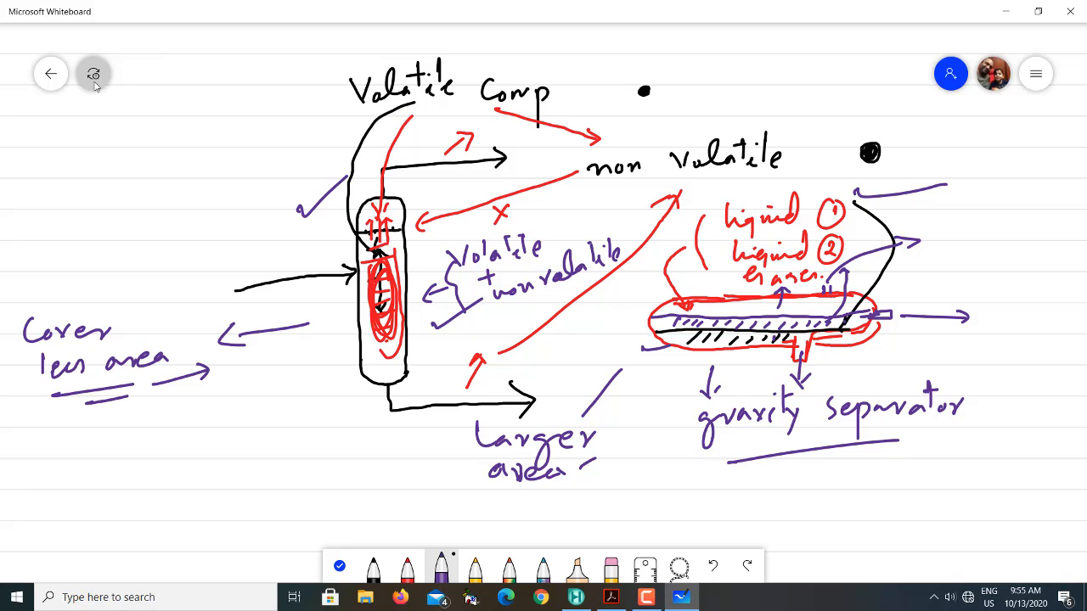
{"action": "left_click", "coordinate": [373, 567]}
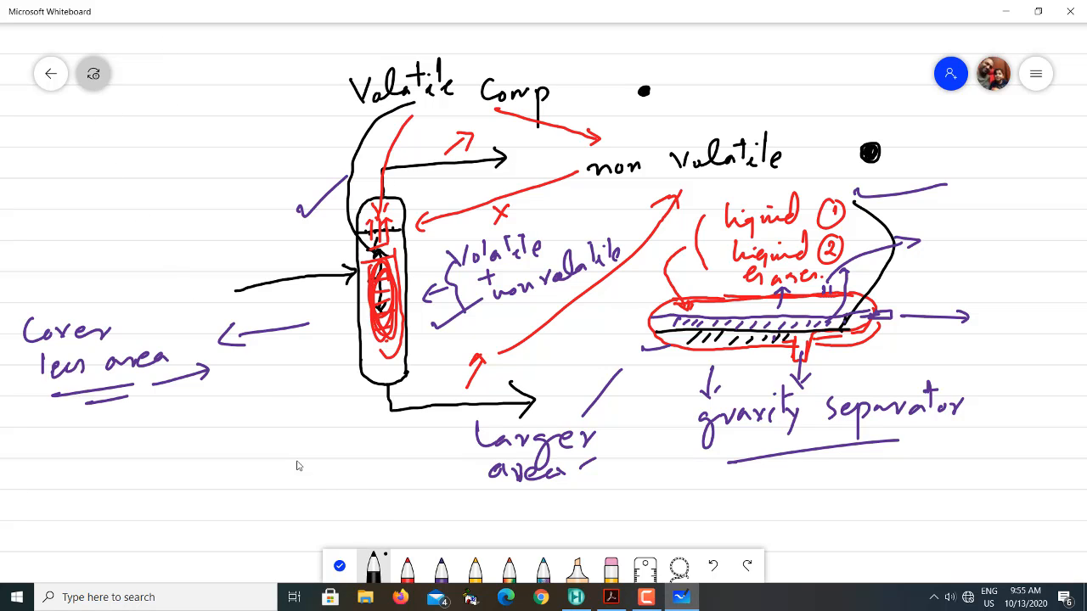
{"action": "mouse_move", "coordinate": [89, 158]}
{"action": "left_mouse_down"}
{"action": "mouse_move", "coordinate": [88, 181]}
{"action": "mouse_move", "coordinate": [111, 182]}
{"action": "mouse_move", "coordinate": [124, 157]}
{"action": "left_mouse_up"}
{"action": "mouse_move", "coordinate": [115, 167]}
{"action": "left_mouse_down"}
{"action": "mouse_move", "coordinate": [138, 156]}
{"action": "mouse_move", "coordinate": [134, 174]}
{"action": "mouse_move", "coordinate": [161, 175]}
{"action": "left_mouse_up"}
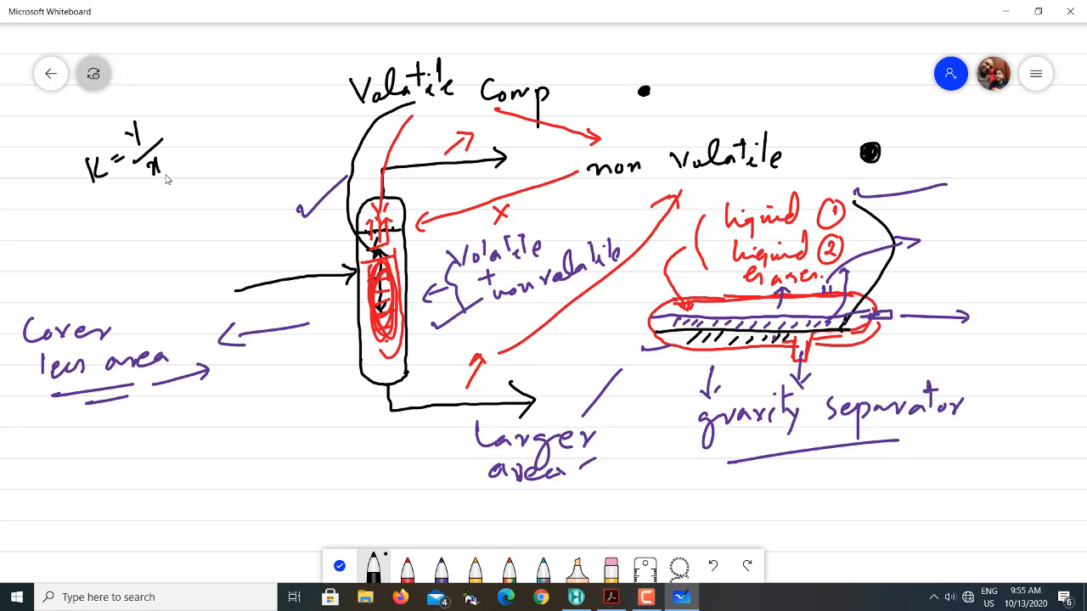
{"action": "mouse_move", "coordinate": [170, 88]}
{"action": "left_mouse_down"}
{"action": "mouse_move", "coordinate": [147, 117]}
{"action": "mouse_move", "coordinate": [187, 71]}
{"action": "mouse_move", "coordinate": [236, 48]}
{"action": "left_mouse_up"}
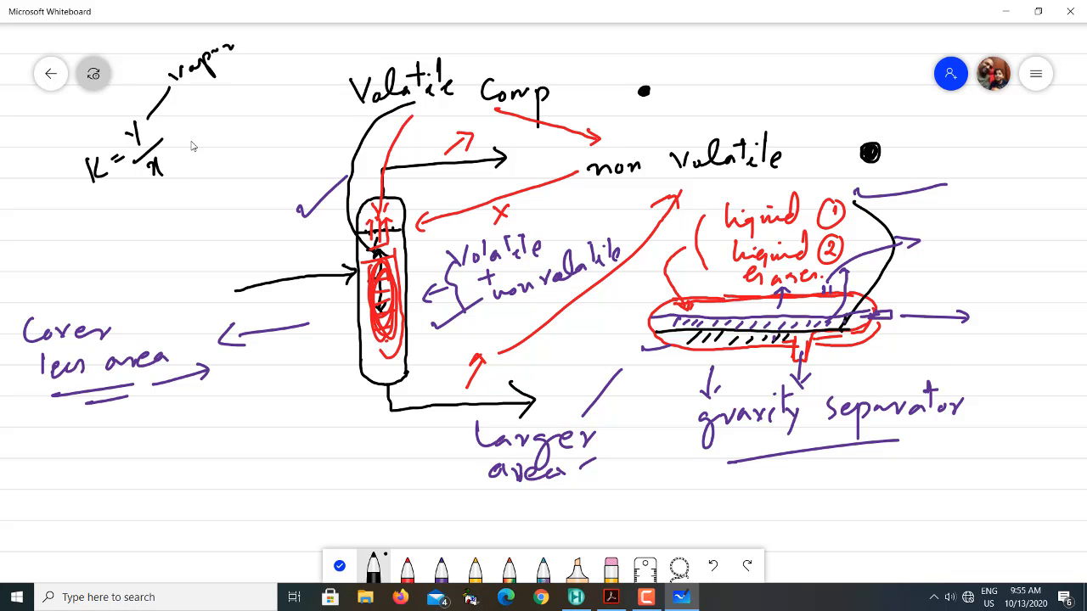
{"action": "mouse_move", "coordinate": [174, 166]}
{"action": "left_mouse_down"}
{"action": "mouse_move", "coordinate": [212, 127]}
{"action": "mouse_move", "coordinate": [255, 119]}
{"action": "mouse_move", "coordinate": [263, 100]}
{"action": "left_mouse_up"}
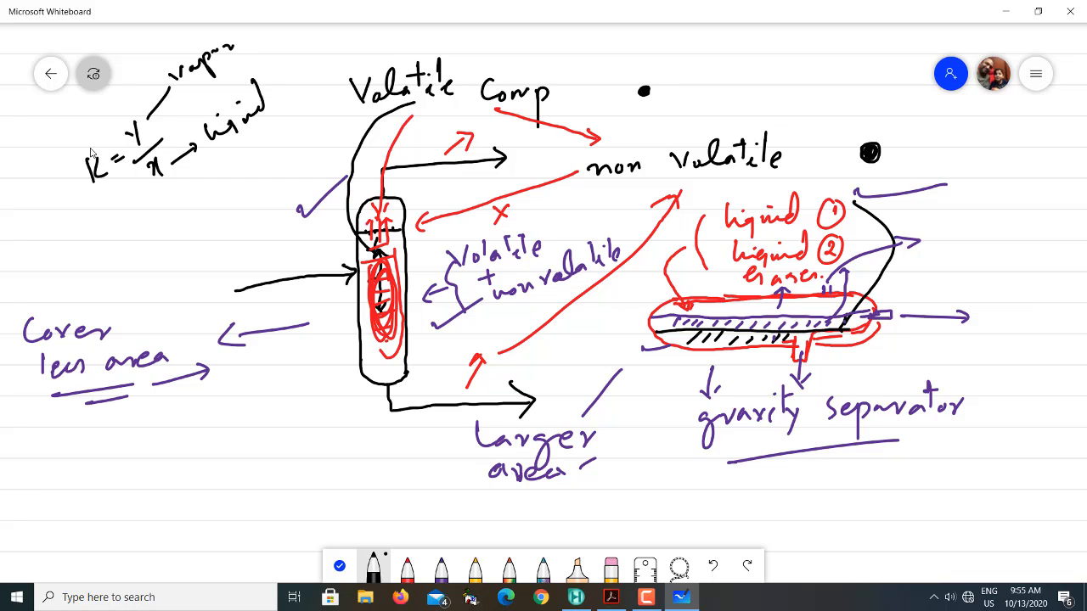
Step: Circle the K, add small marks to the equation and handwrite "equilibrium constant" beneath it with an arrow
{"action": "mouse_move", "coordinate": [91, 153]}
{"action": "left_mouse_down"}
{"action": "mouse_move", "coordinate": [114, 174]}
{"action": "mouse_move", "coordinate": [100, 140]}
{"action": "left_mouse_up"}
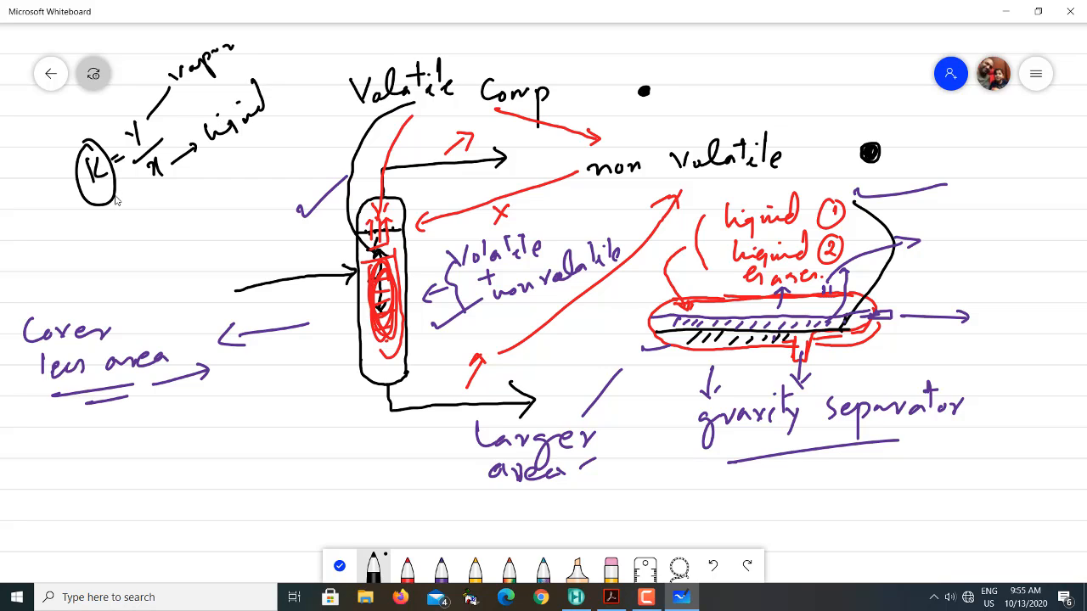
{"action": "left_click_drag", "start_coordinate": [175, 80], "coordinate": [173, 53]}
{"action": "mouse_move", "coordinate": [157, 127]}
{"action": "left_mouse_down"}
{"action": "mouse_move", "coordinate": [173, 124]}
{"action": "mouse_move", "coordinate": [167, 136]}
{"action": "left_mouse_up"}
{"action": "mouse_move", "coordinate": [117, 205]}
{"action": "left_mouse_down"}
{"action": "mouse_move", "coordinate": [146, 240]}
{"action": "mouse_move", "coordinate": [168, 246]}
{"action": "mouse_move", "coordinate": [182, 211]}
{"action": "mouse_move", "coordinate": [238, 151]}
{"action": "mouse_move", "coordinate": [175, 205]}
{"action": "mouse_move", "coordinate": [201, 236]}
{"action": "mouse_move", "coordinate": [245, 174]}
{"action": "mouse_move", "coordinate": [258, 189]}
{"action": "mouse_move", "coordinate": [220, 197]}
{"action": "mouse_move", "coordinate": [234, 213]}
{"action": "mouse_move", "coordinate": [254, 164]}
{"action": "left_mouse_up"}
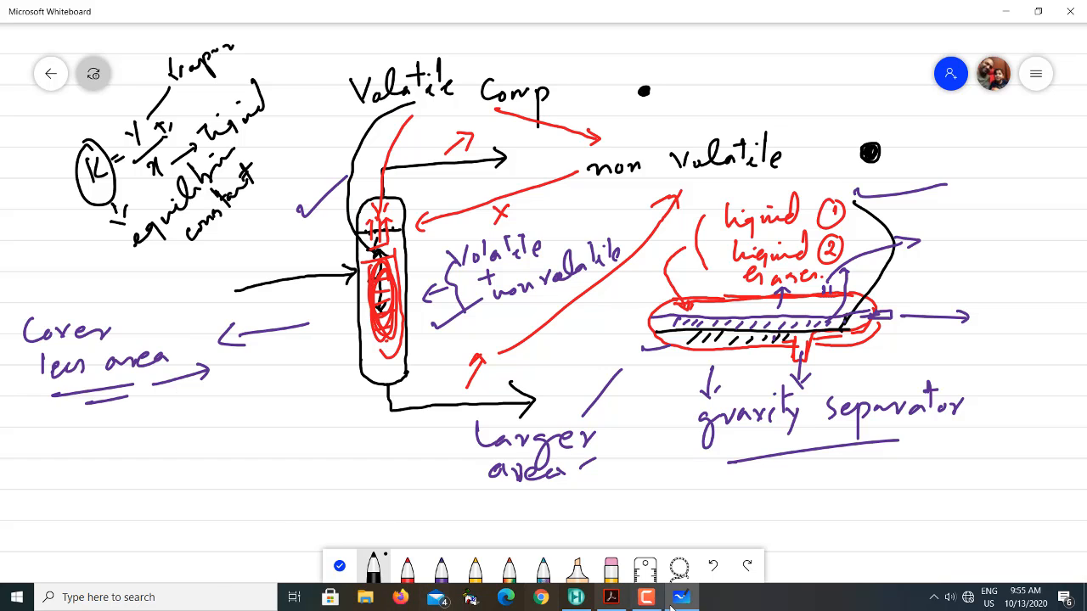
Step: Switch to the Flash Separator PDF and read the second paragraph's first sentence, highlighting "product" and "phases", plus "vapor" in the first paragraph
{"action": "left_click", "coordinate": [611, 597]}
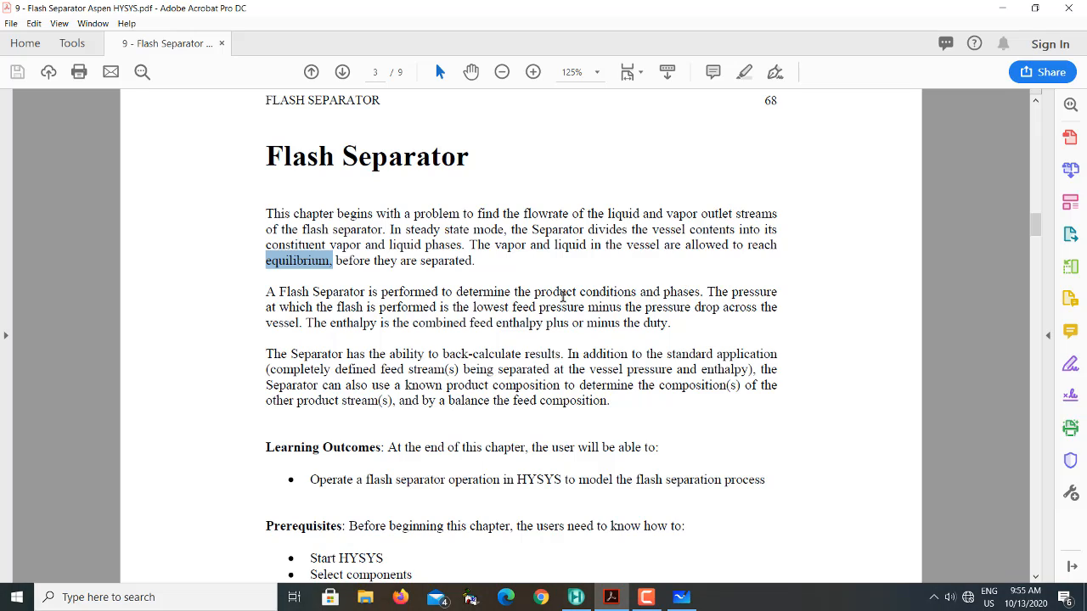
{"action": "left_click_drag", "start_coordinate": [536, 296], "coordinate": [574, 296]}
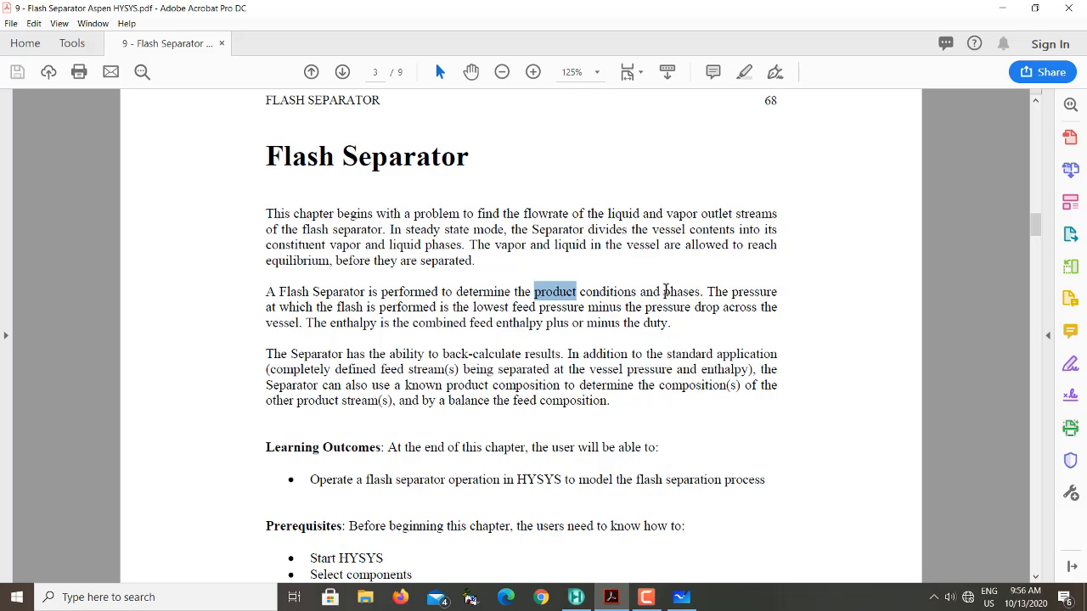
{"action": "left_click_drag", "start_coordinate": [664, 291], "coordinate": [693, 291]}
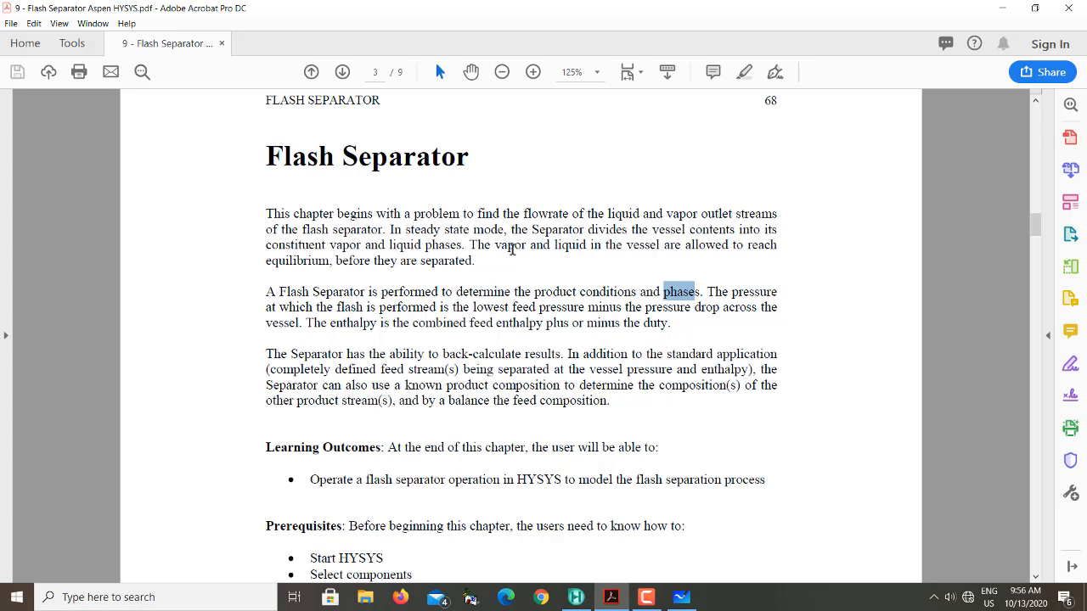
{"action": "left_click_drag", "start_coordinate": [494, 245], "coordinate": [528, 245]}
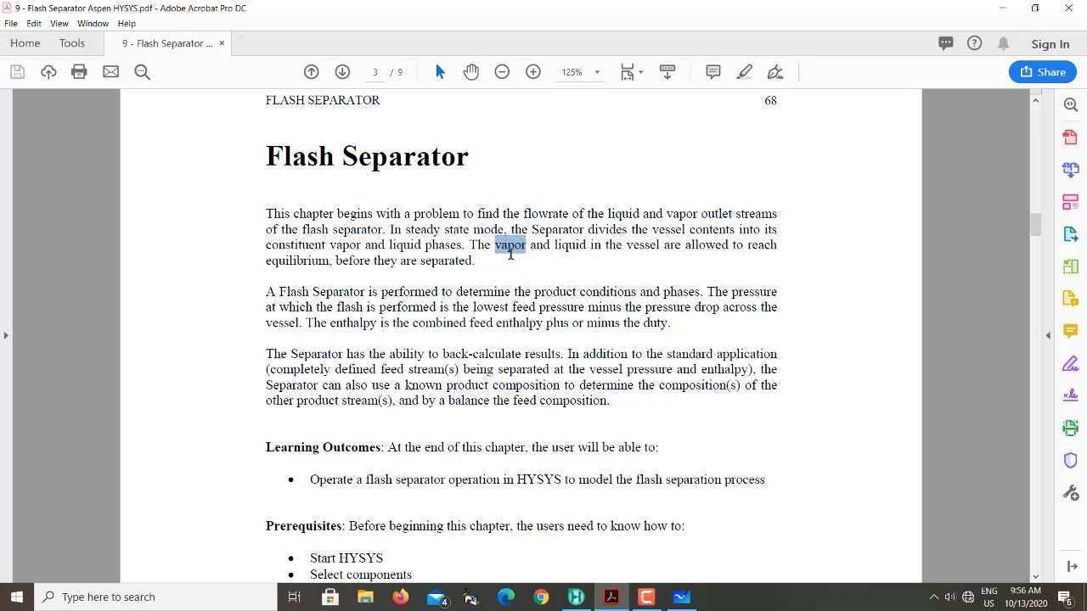
Step: Read the second paragraph's pressure and enthalpy sentences, highlighting both and "lowest feed pressure minus the pressure drop", with a brief look at the whiteboard
{"action": "left_click", "coordinate": [713, 292]}
{"action": "left_click_drag", "start_coordinate": [709, 292], "coordinate": [300, 330]}
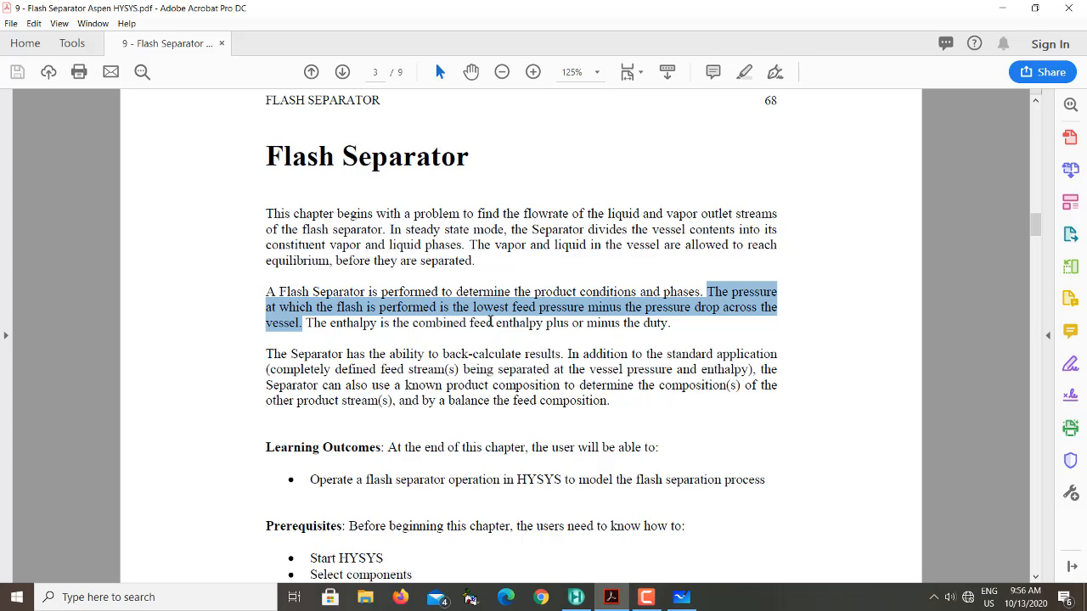
{"action": "left_click", "coordinate": [541, 312]}
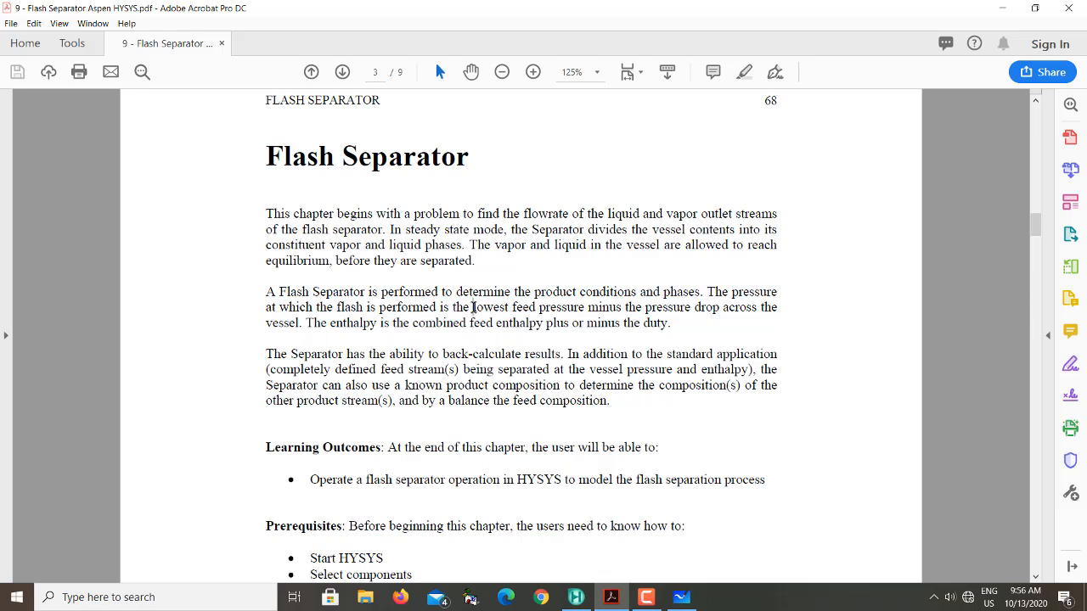
{"action": "left_click_drag", "start_coordinate": [473, 307], "coordinate": [697, 310]}
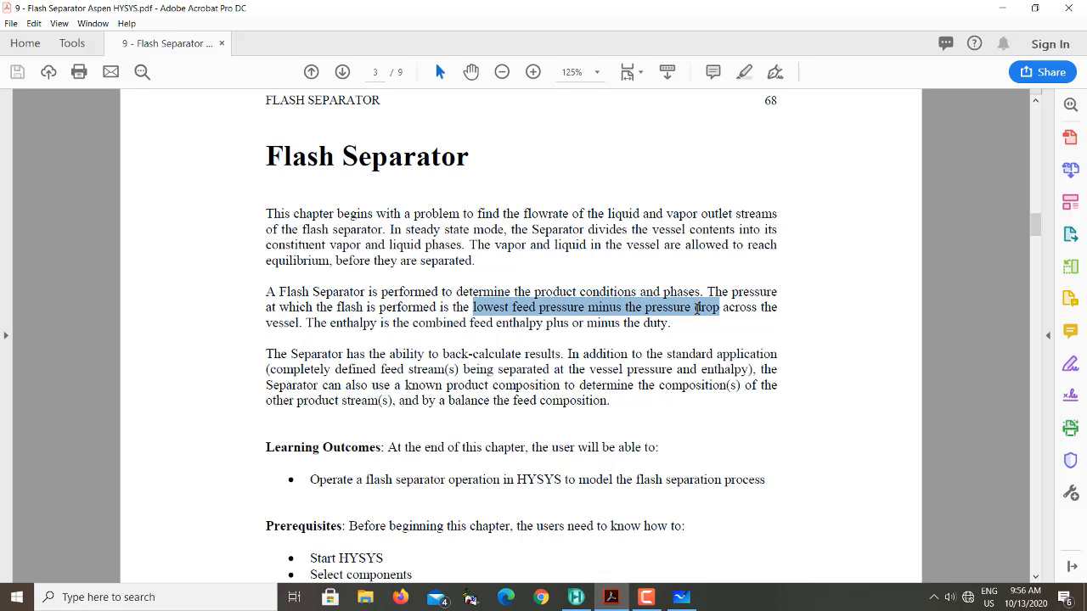
{"action": "left_click", "coordinate": [681, 597]}
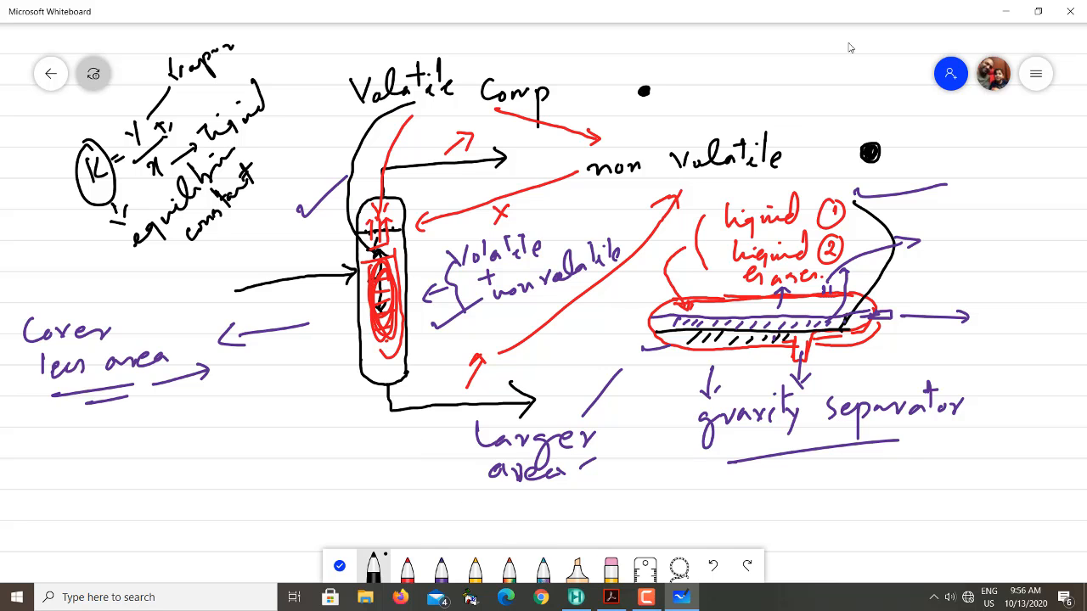
{"action": "left_click", "coordinate": [995, 7]}
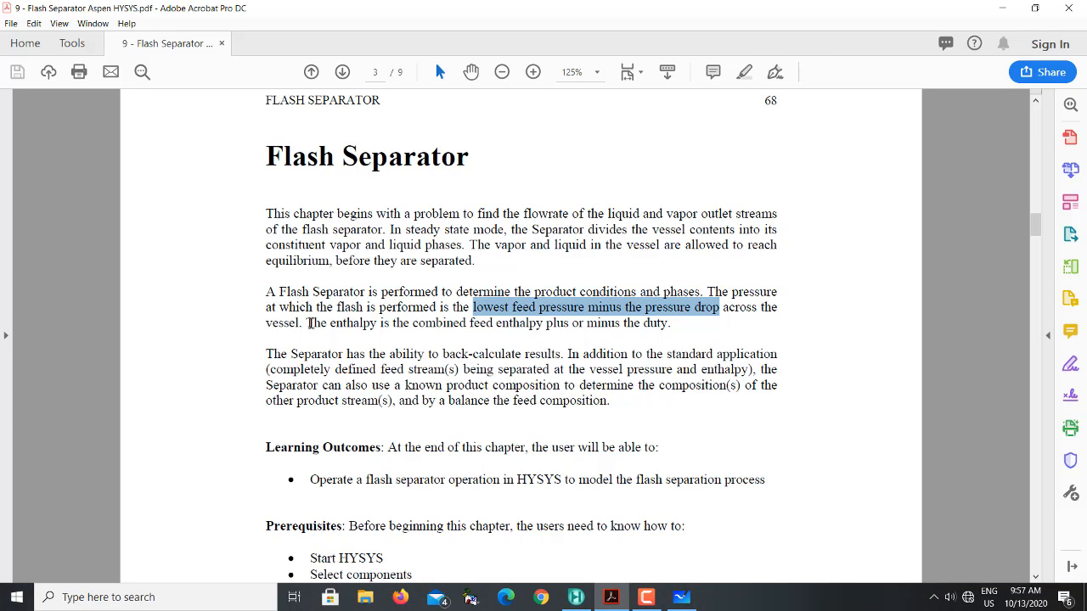
{"action": "left_click_drag", "start_coordinate": [307, 323], "coordinate": [672, 322]}
{"action": "left_click", "coordinate": [672, 322]}
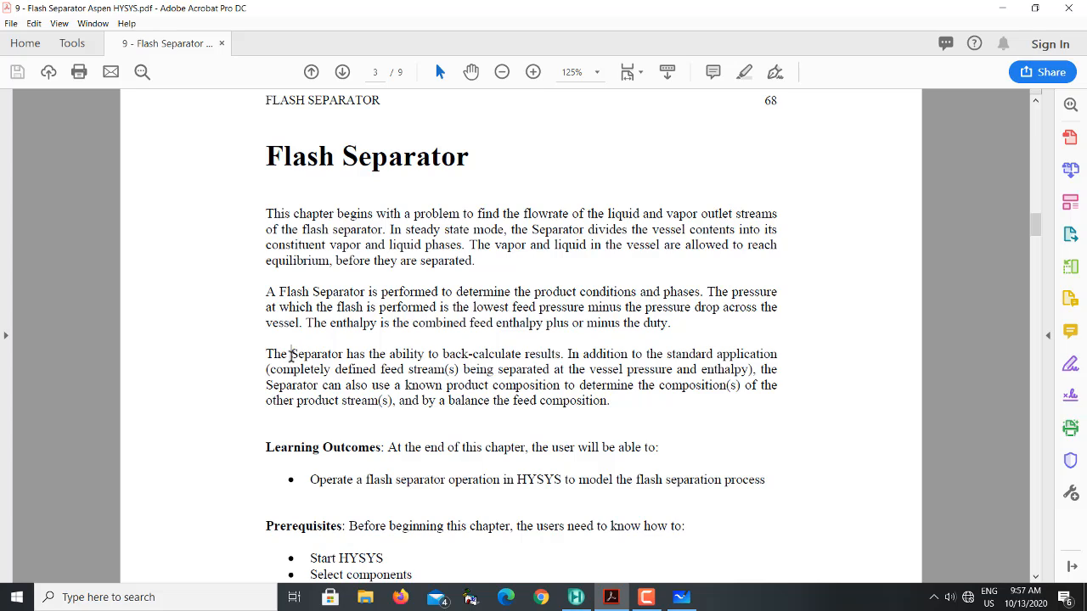
Step: Read the third paragraph on back-calculation, highlighting "Separator", "product composition", "composition(s) of" and "feed composition"
{"action": "left_click_drag", "start_coordinate": [290, 355], "coordinate": [346, 358]}
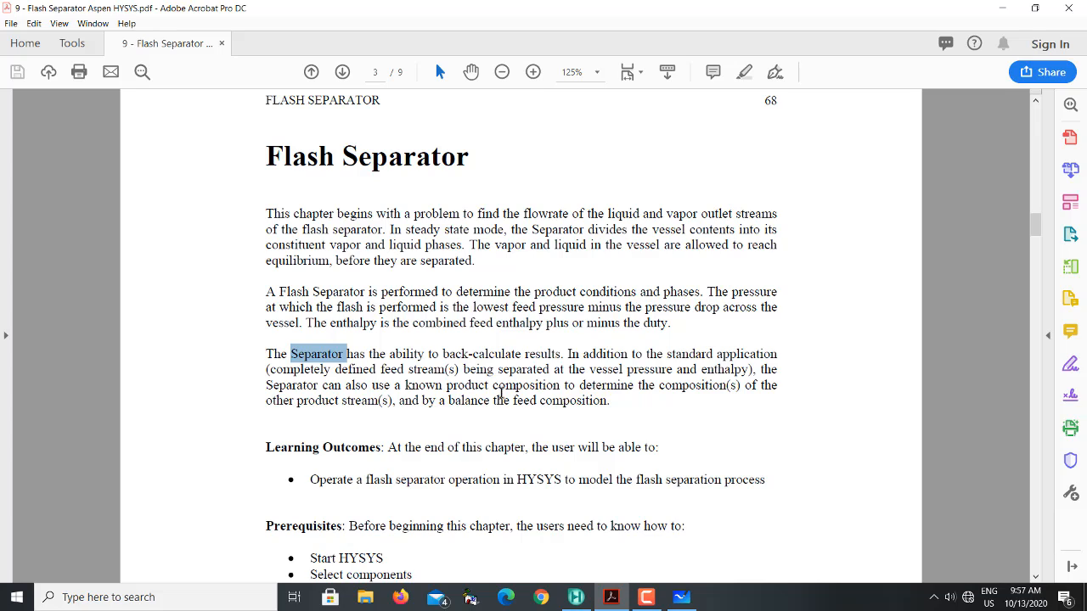
{"action": "left_click_drag", "start_coordinate": [442, 387], "coordinate": [542, 389]}
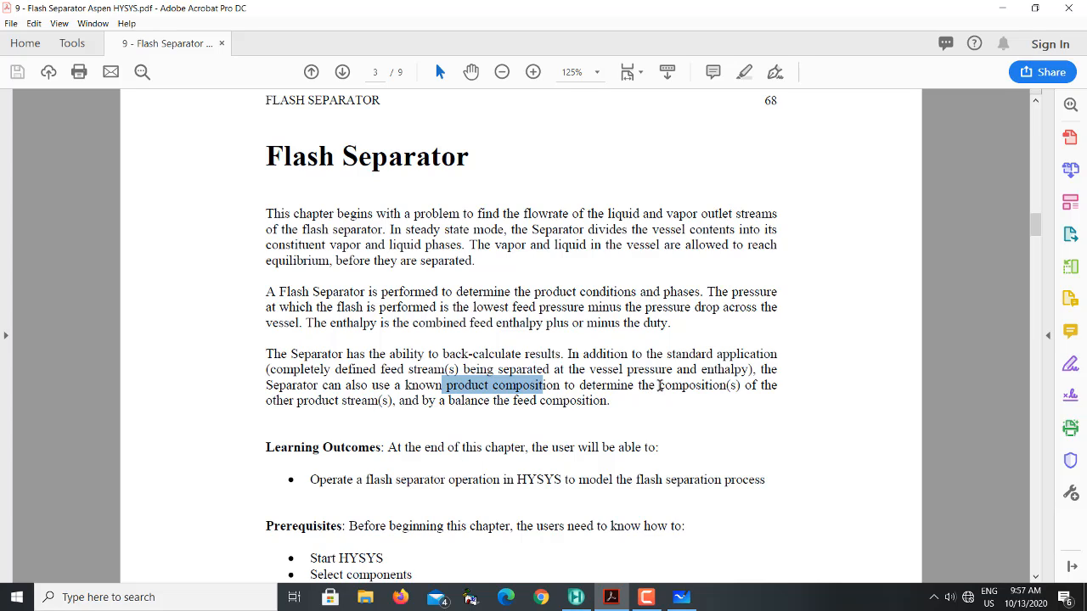
{"action": "left_click_drag", "start_coordinate": [659, 385], "coordinate": [751, 399]}
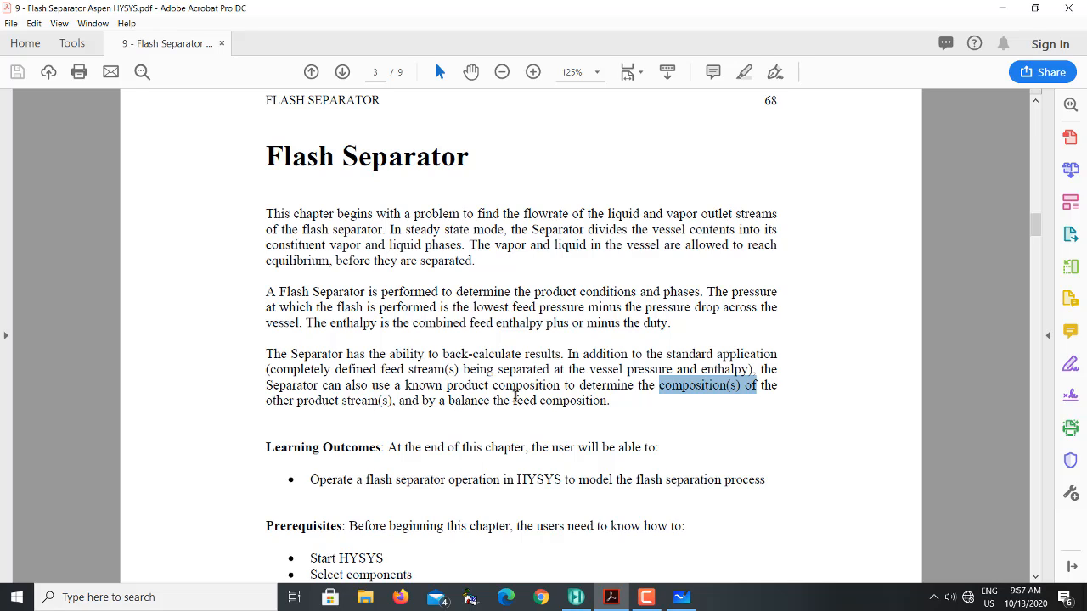
{"action": "left_click_drag", "start_coordinate": [515, 396], "coordinate": [610, 409]}
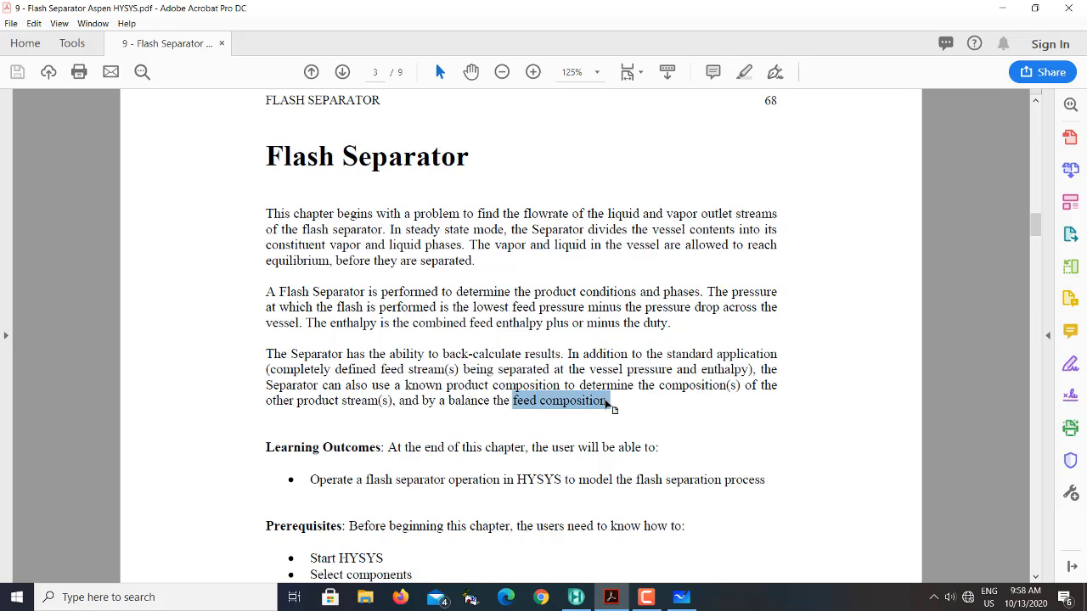
{"action": "left_click", "coordinate": [526, 411]}
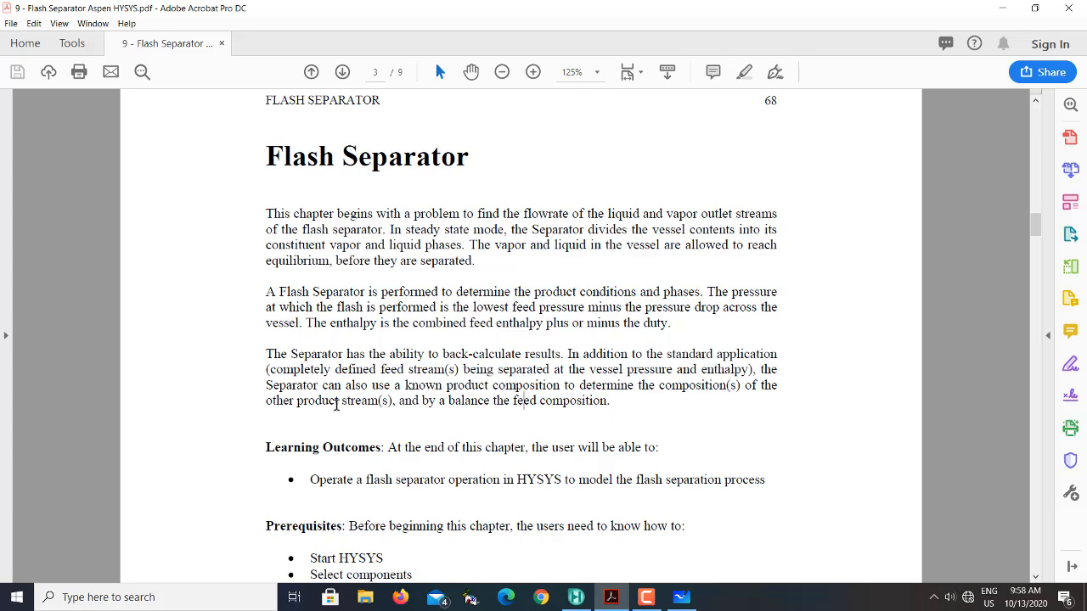
{"action": "left_click_drag", "start_coordinate": [513, 401], "coordinate": [671, 413]}
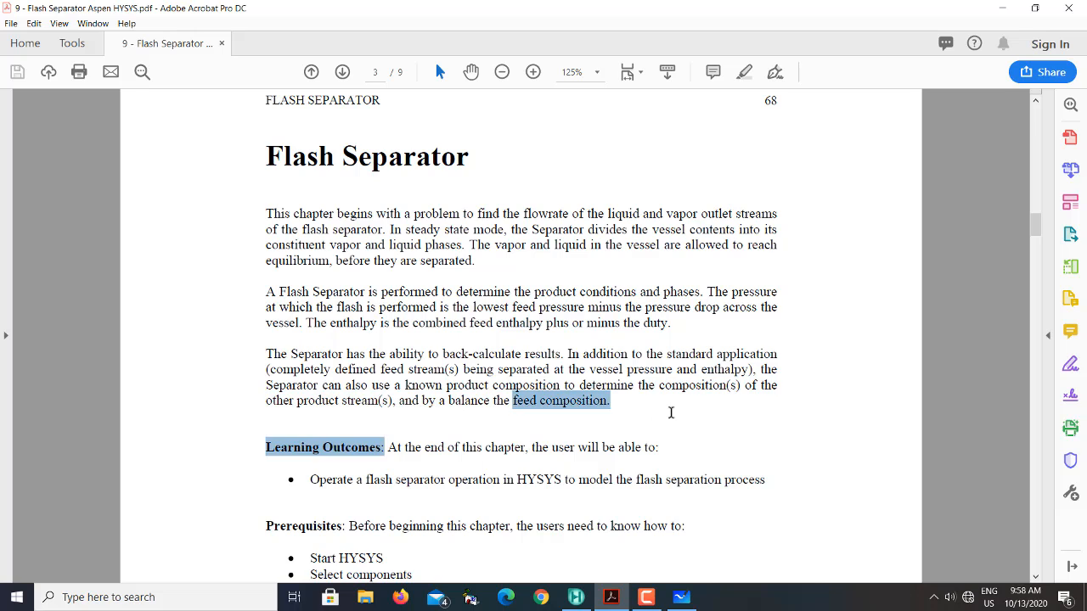
{"action": "left_click", "coordinate": [672, 413]}
Step: Read the Learning Outcomes and Prerequisites, highlighting the HYSYS flash separation wording, "Select components" and "Define and select a fluid package"
{"action": "scroll", "coordinate": [584, 369], "scroll_direction": "down", "scroll_amount": 5}
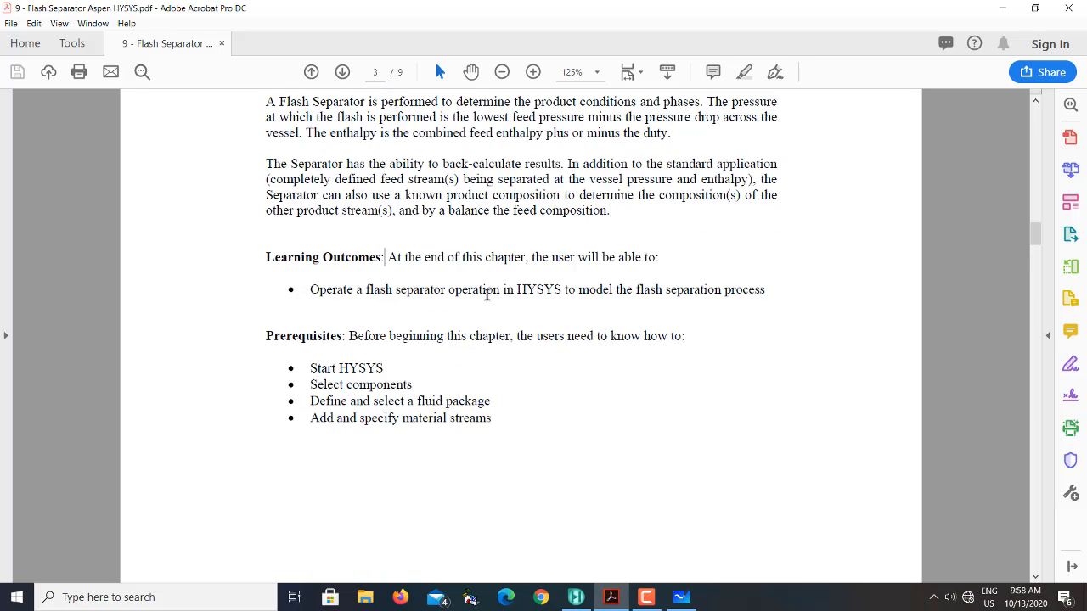
{"action": "left_click_drag", "start_coordinate": [516, 289], "coordinate": [761, 290]}
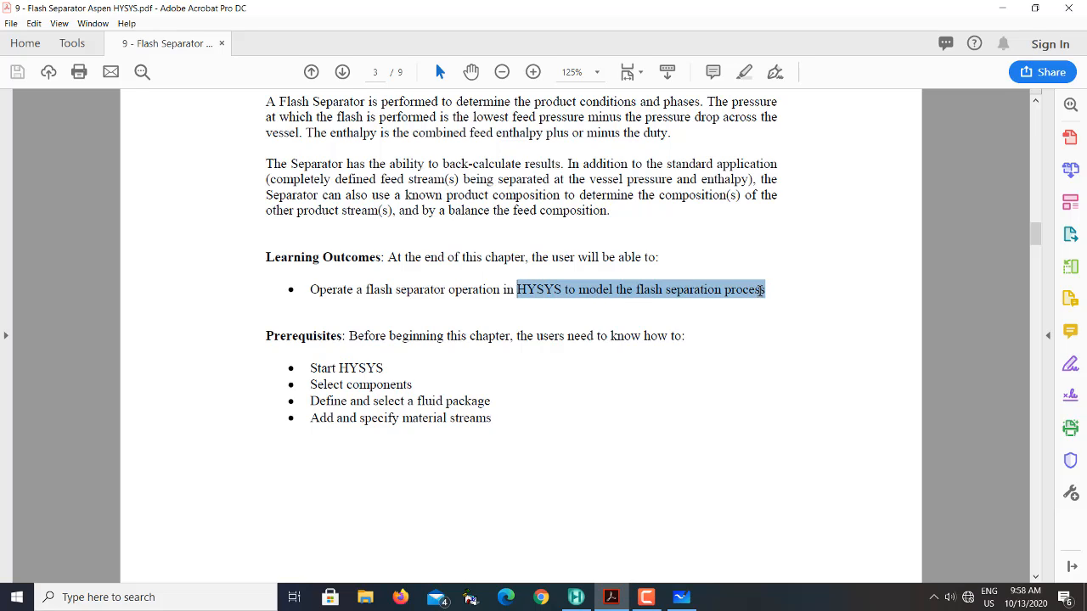
{"action": "left_click", "coordinate": [648, 291]}
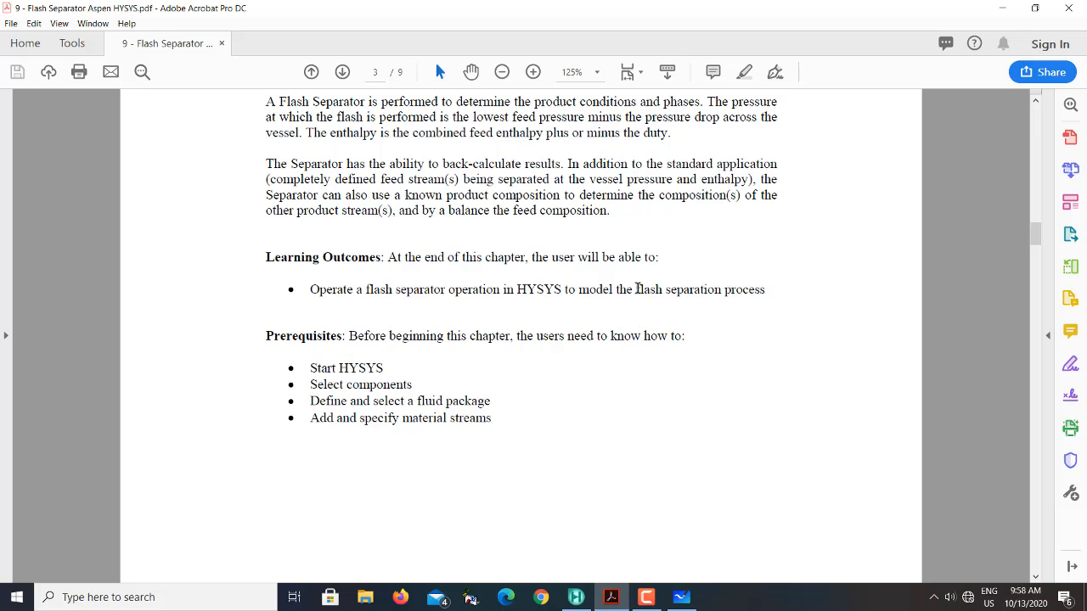
{"action": "left_click_drag", "start_coordinate": [638, 289], "coordinate": [739, 295]}
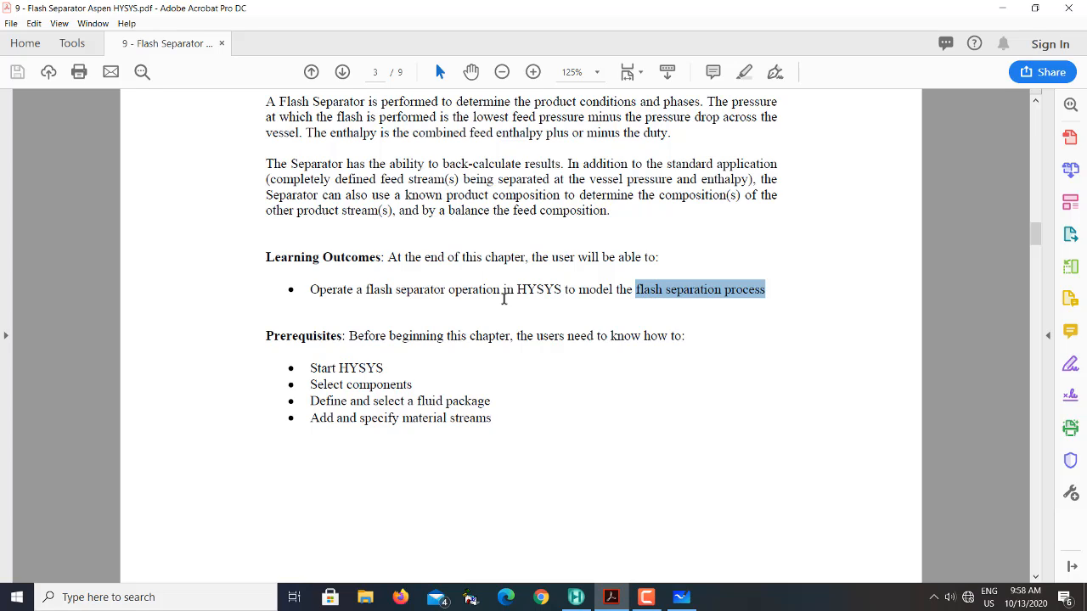
{"action": "left_click_drag", "start_coordinate": [518, 290], "coordinate": [586, 287]}
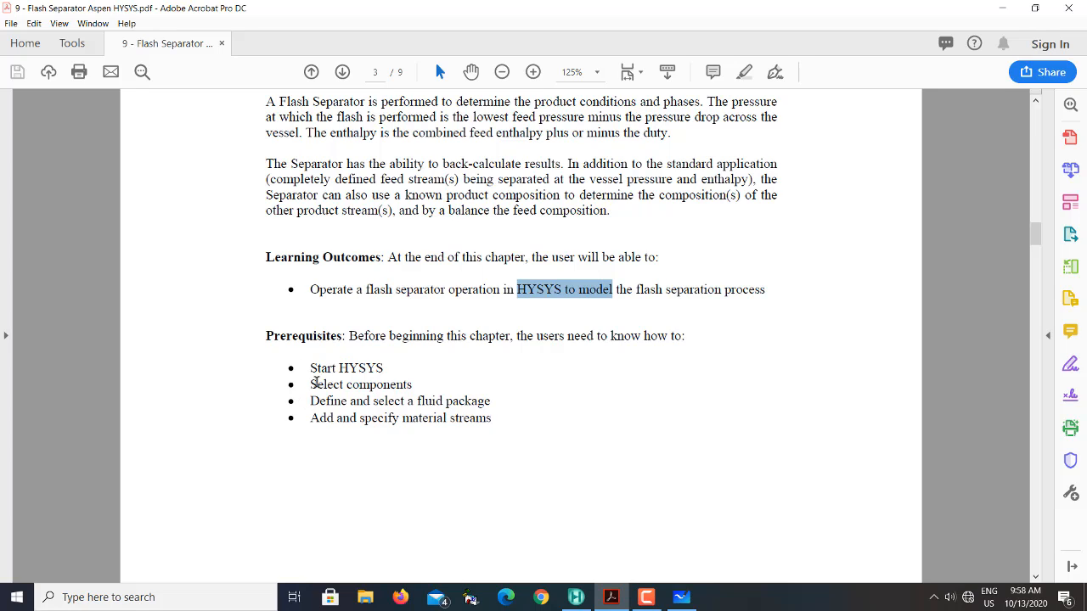
{"action": "left_click_drag", "start_coordinate": [312, 384], "coordinate": [379, 384]}
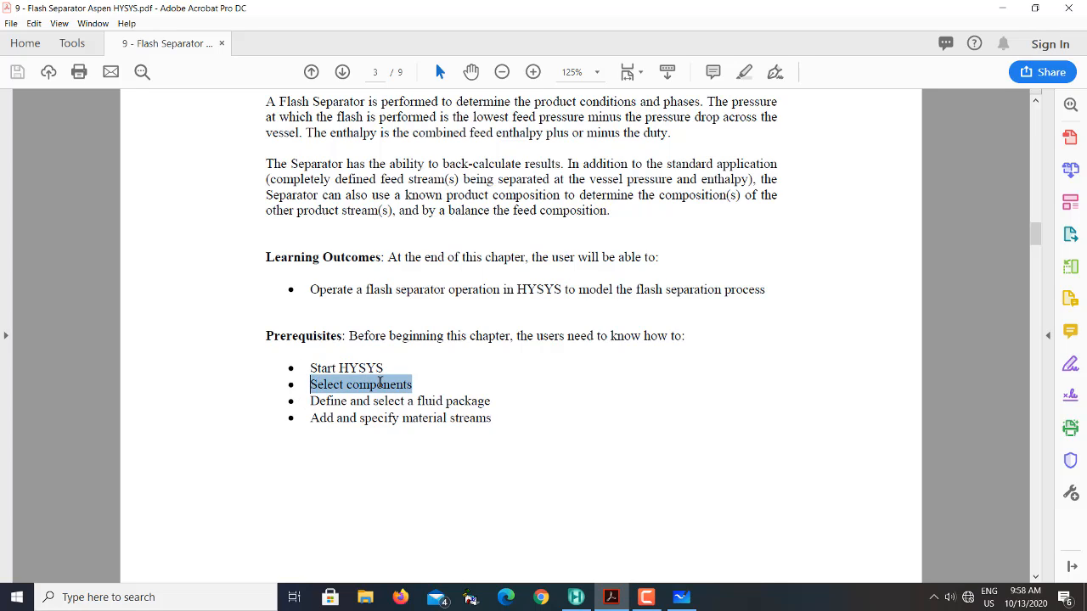
{"action": "left_click_drag", "start_coordinate": [311, 401], "coordinate": [468, 403]}
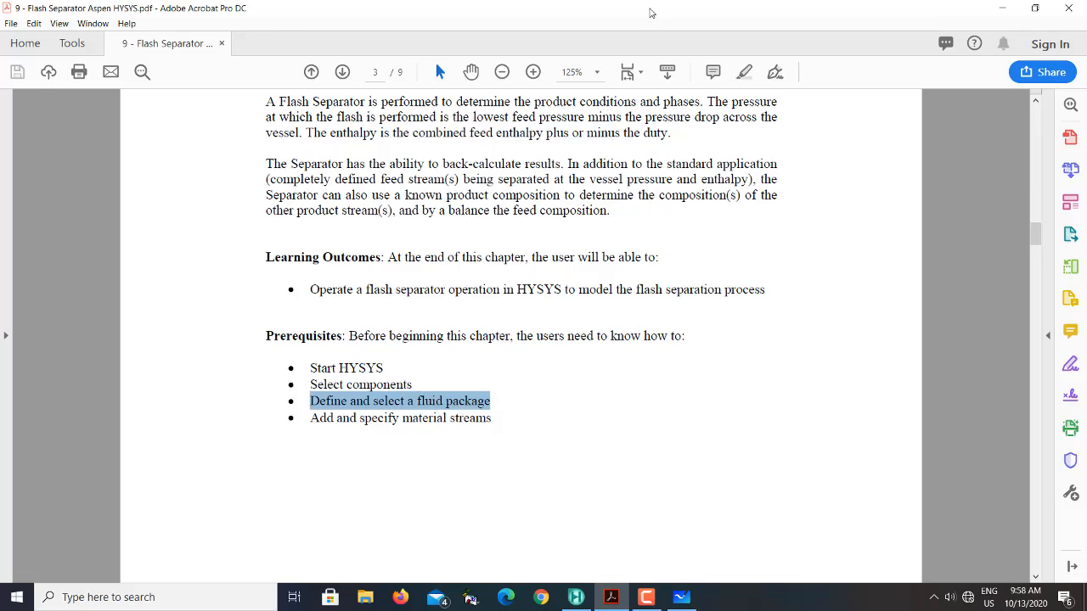
Step: Arrange the PDF and Aspen HYSYS windows side by side and set the PDF zoom to 100%
{"action": "left_click_drag", "start_coordinate": [652, 13], "coordinate": [2, 254]}
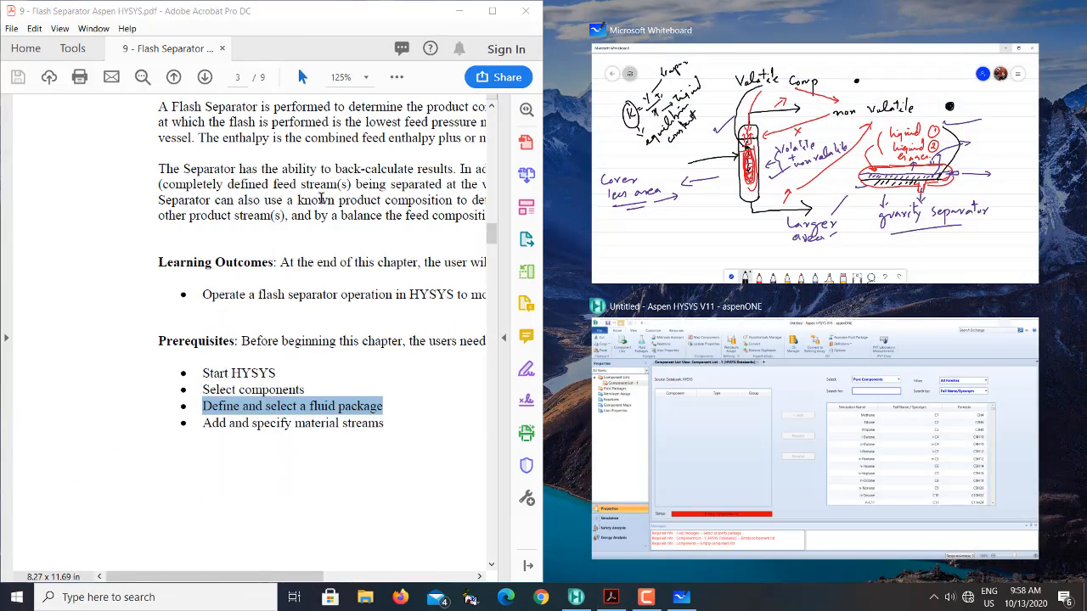
{"action": "left_click", "coordinate": [700, 450]}
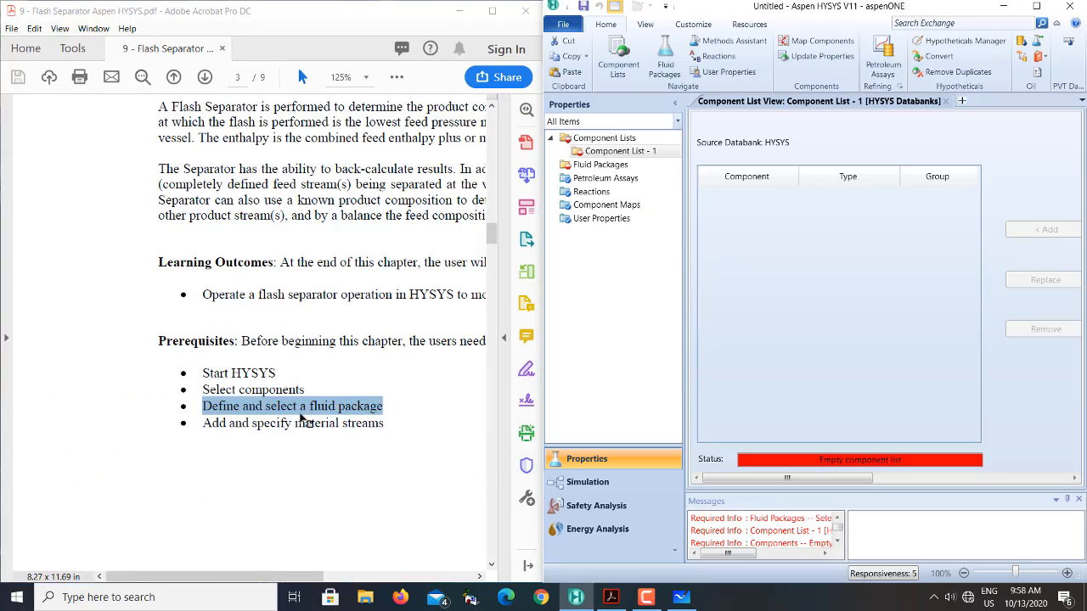
{"action": "left_click_drag", "start_coordinate": [240, 578], "coordinate": [287, 580]}
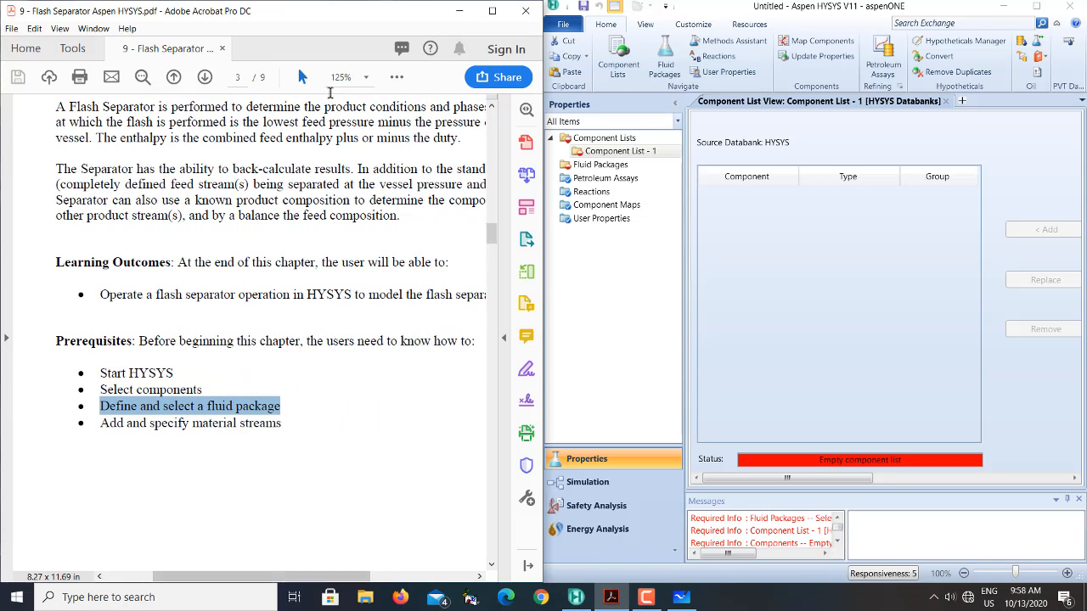
{"action": "left_click", "coordinate": [366, 78]}
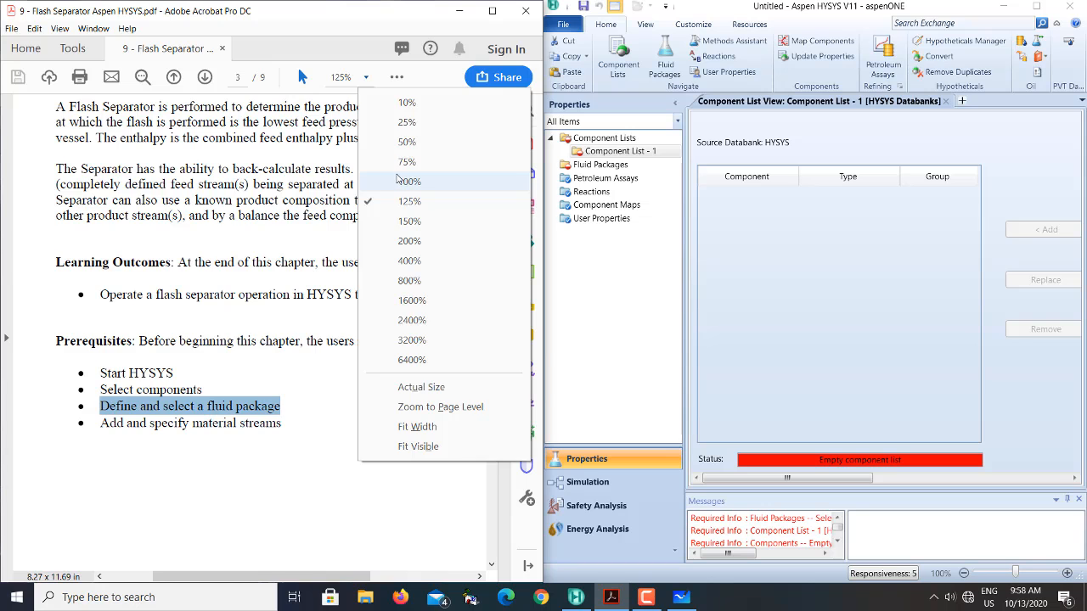
{"action": "left_click", "coordinate": [396, 178]}
Step: Read the feed conditions in the 7.1 Problem Statement, highlighting the 50°F temperature and the "lbmole/hr" flowrate unit
{"action": "scroll", "coordinate": [308, 280], "scroll_direction": "down", "scroll_amount": 5}
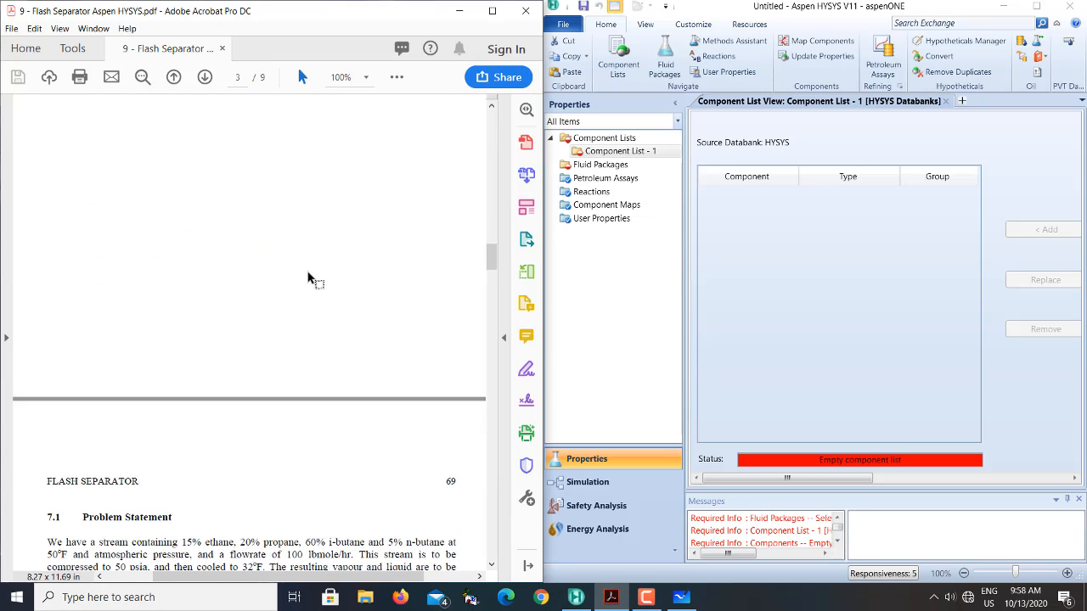
{"action": "scroll", "coordinate": [308, 279], "scroll_direction": "down", "scroll_amount": 5}
{"action": "scroll", "coordinate": [259, 344], "scroll_direction": "down", "scroll_amount": 4}
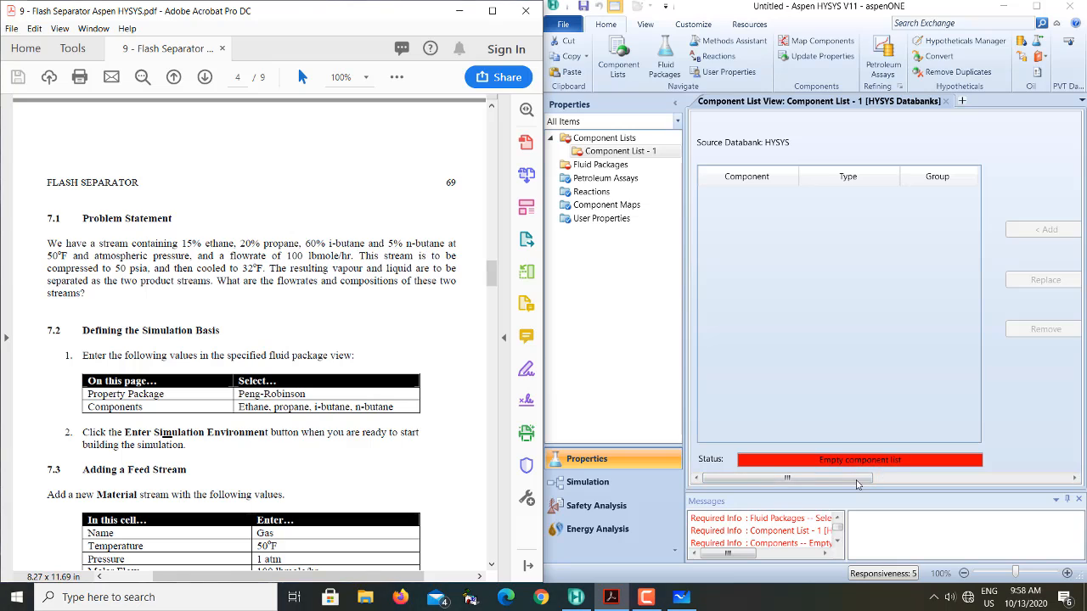
{"action": "left_click_drag", "start_coordinate": [850, 479], "coordinate": [903, 479]}
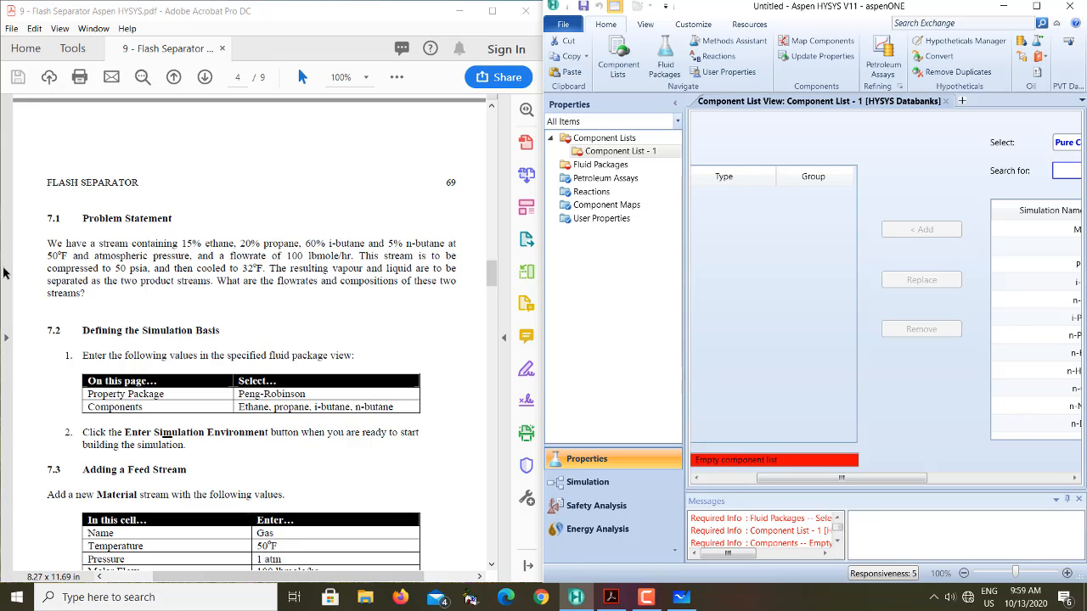
{"action": "left_click_drag", "start_coordinate": [47, 254], "coordinate": [77, 256]}
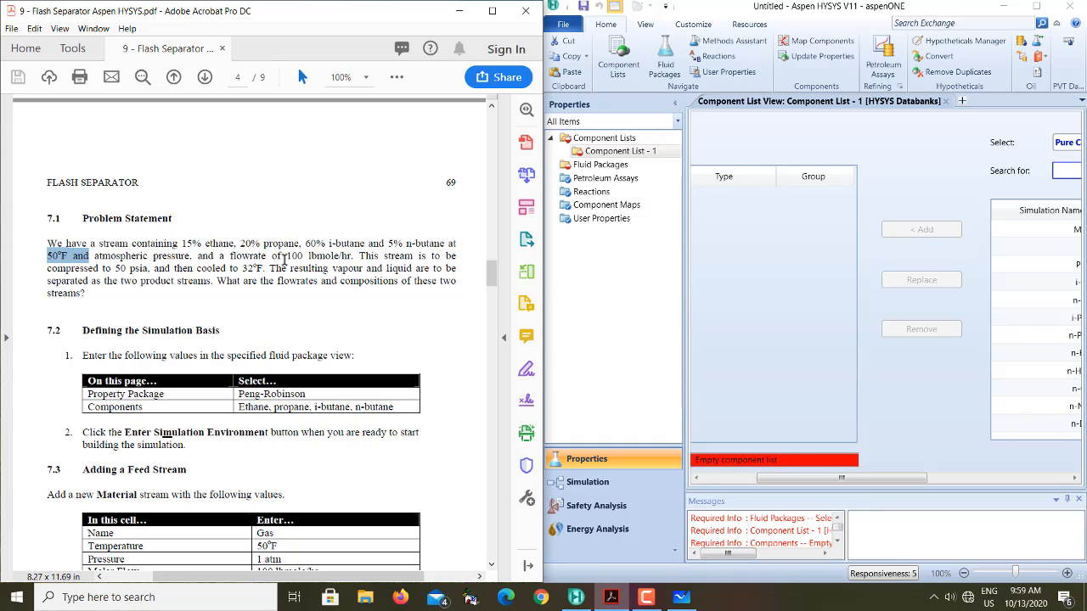
{"action": "left_click_drag", "start_coordinate": [309, 255], "coordinate": [352, 254]}
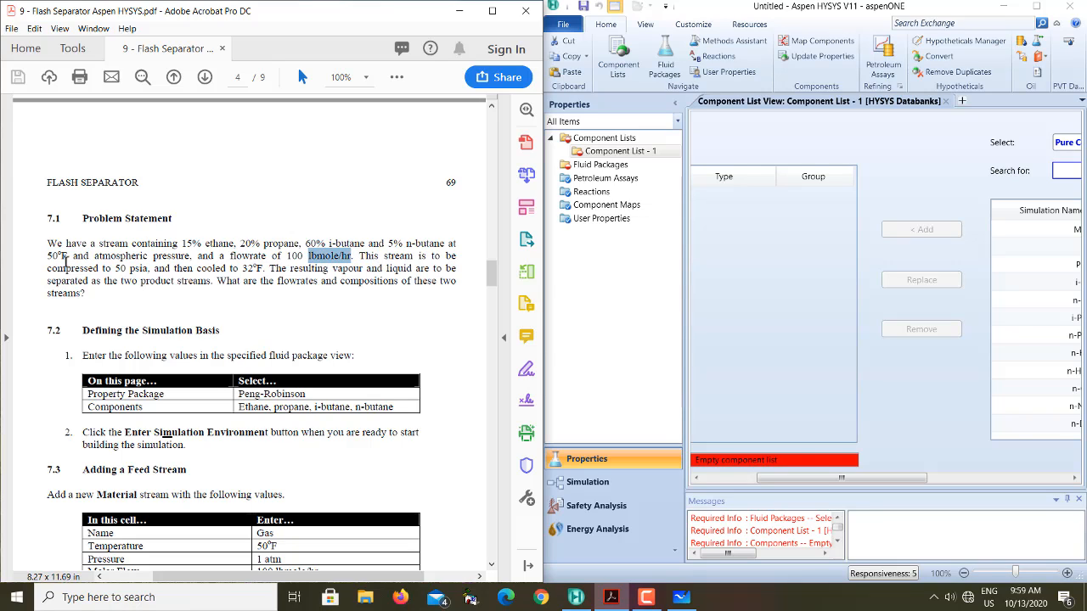
{"action": "left_click_drag", "start_coordinate": [48, 256], "coordinate": [69, 254]}
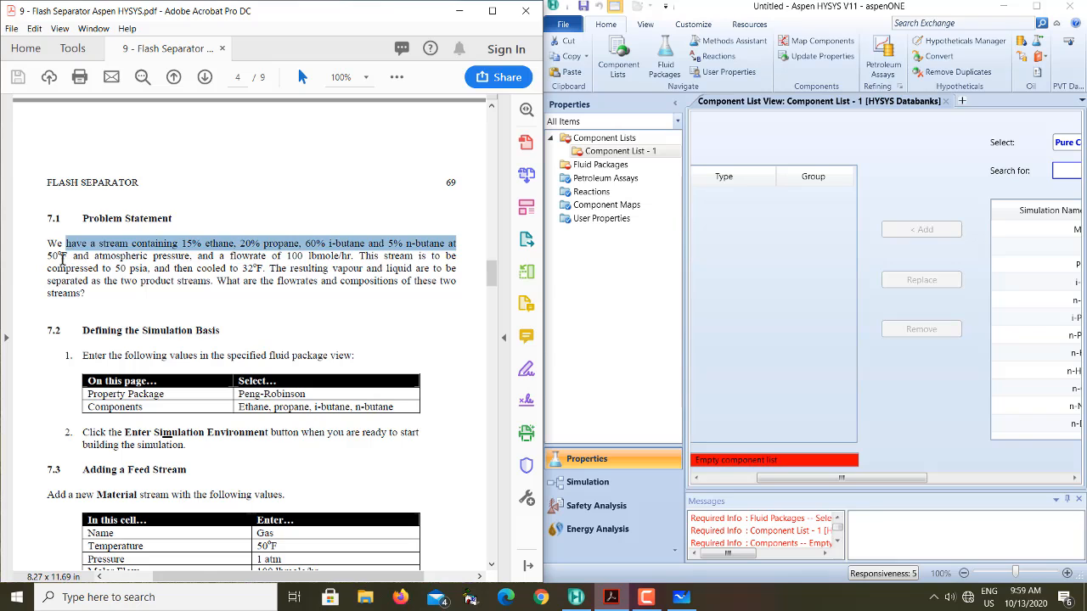
{"action": "left_click", "coordinate": [64, 259]}
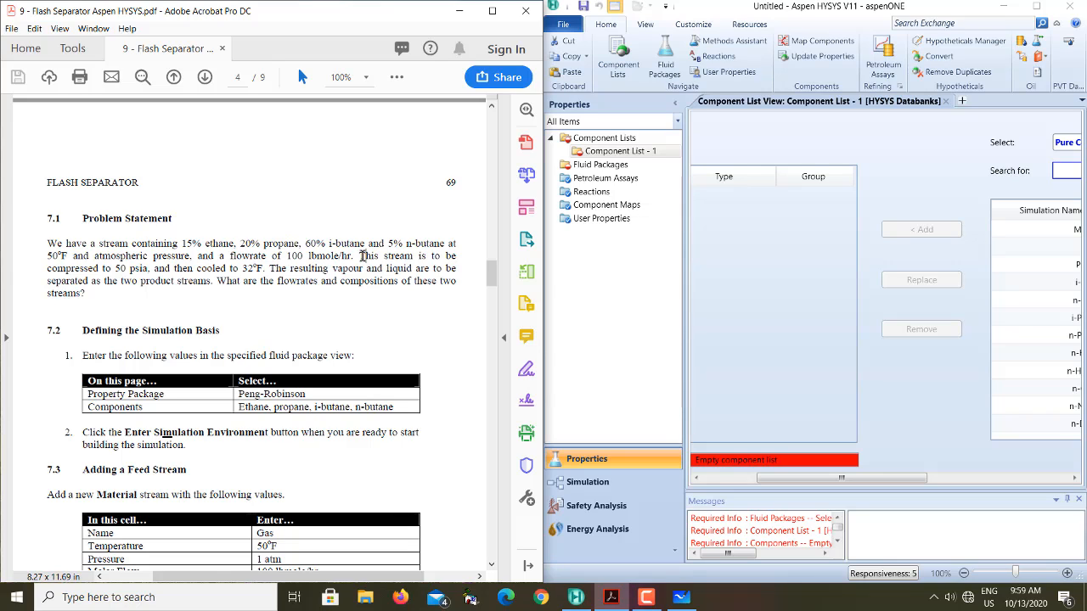
Step: Read and highlight the problem statement's sentence about compressing the stream to 50 psia and cooling it to 32°F
{"action": "left_click_drag", "start_coordinate": [361, 255], "coordinate": [114, 269]}
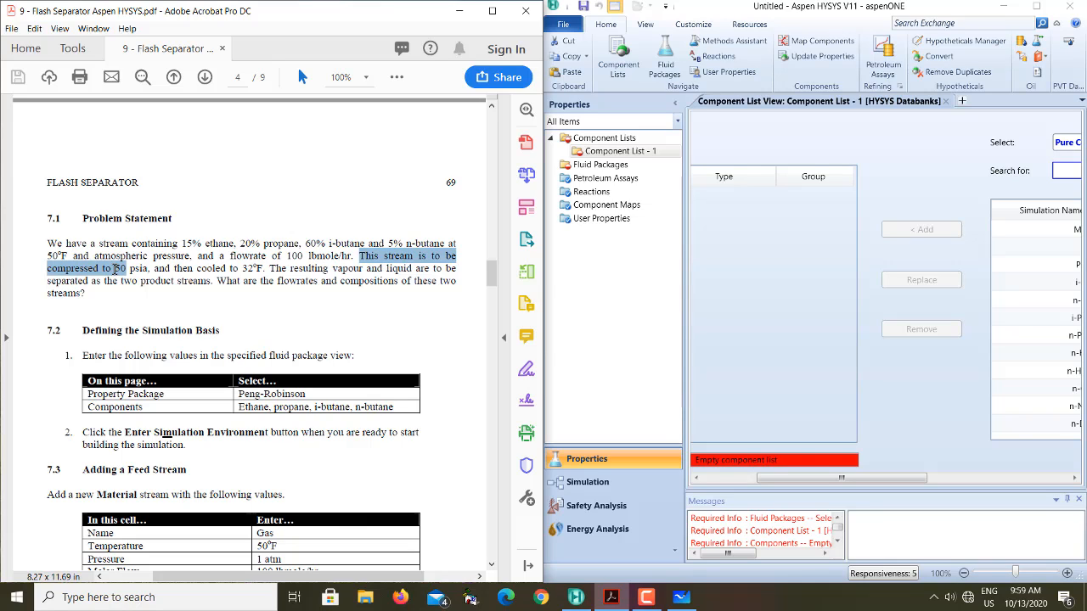
{"action": "left_click", "coordinate": [114, 269]}
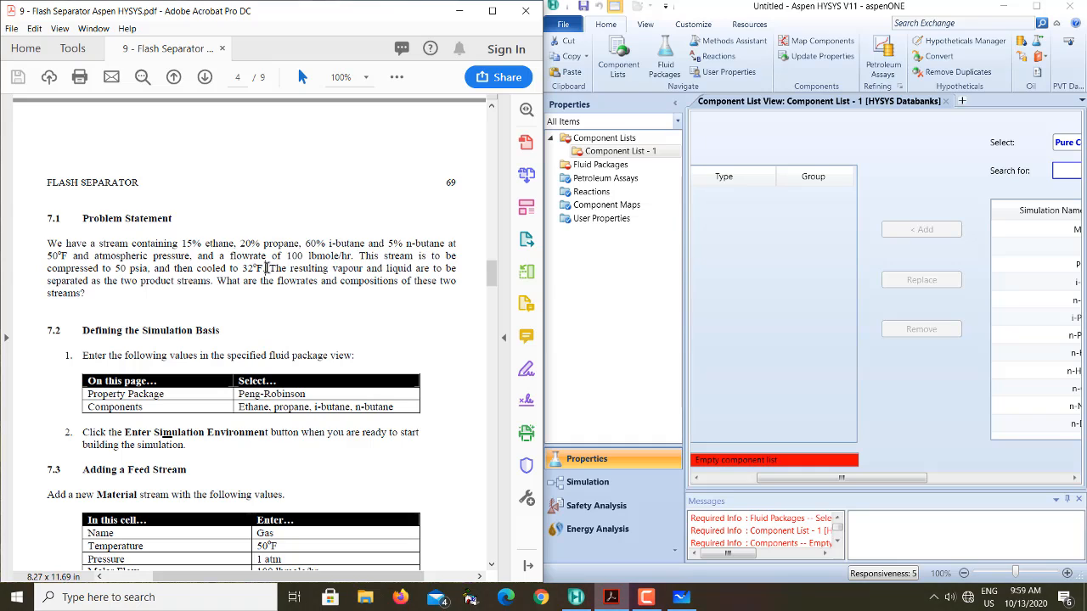
{"action": "left_click_drag", "start_coordinate": [265, 268], "coordinate": [28, 272]}
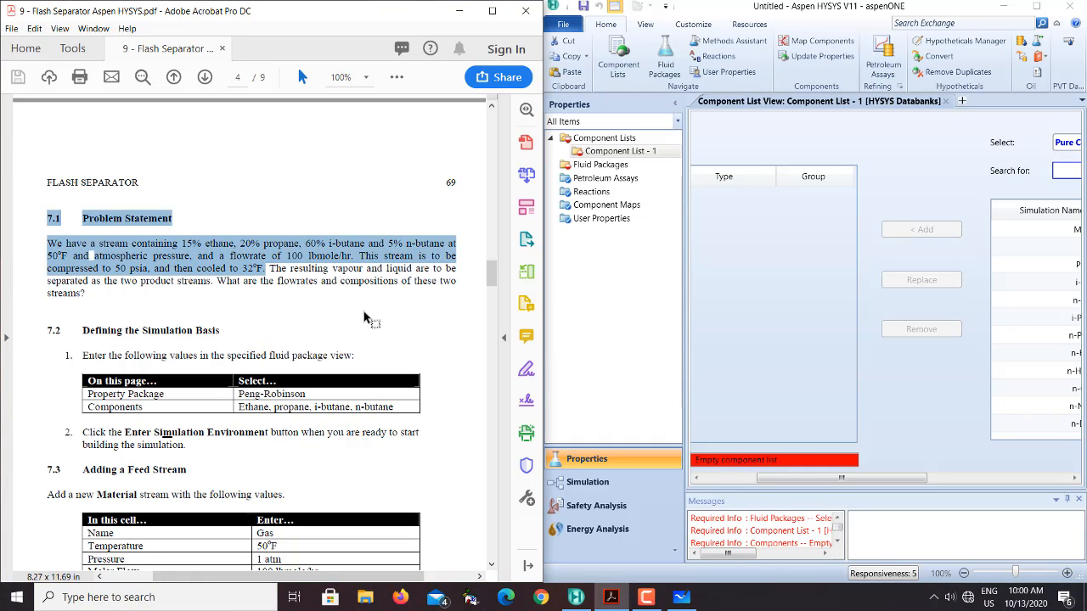
{"action": "left_click", "coordinate": [365, 319]}
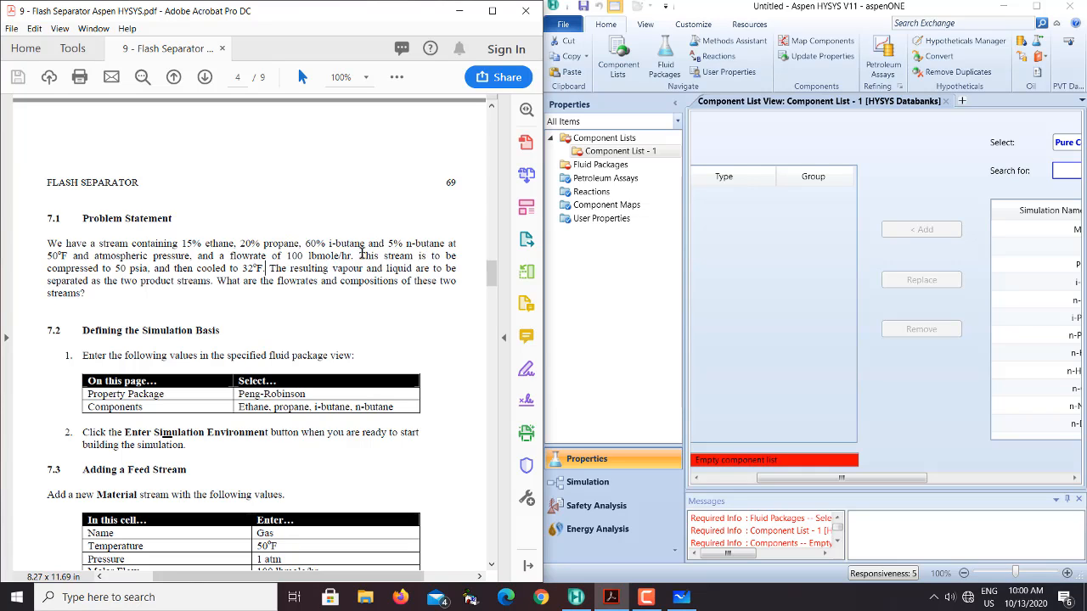
{"action": "left_click_drag", "start_coordinate": [360, 255], "coordinate": [270, 270]}
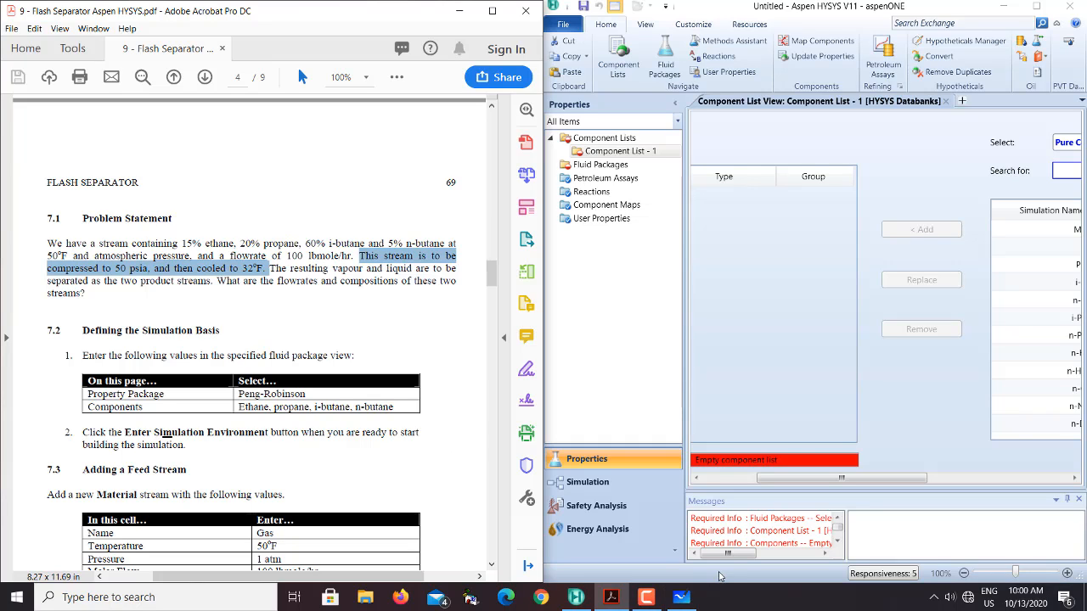
Step: Switch to Microsoft Whiteboard and draw, in black on a blank area, axes labelled P and T with a phase envelope curve
{"action": "left_click", "coordinate": [681, 598]}
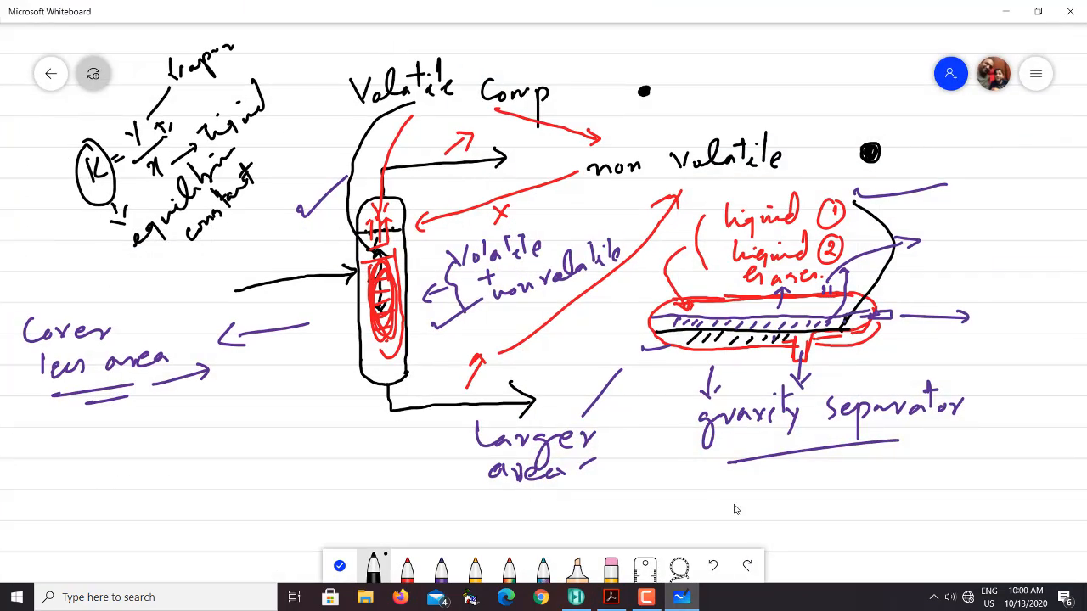
{"action": "scroll", "coordinate": [705, 498], "scroll_direction": "down", "scroll_amount": 5, "text": "ctrl"}
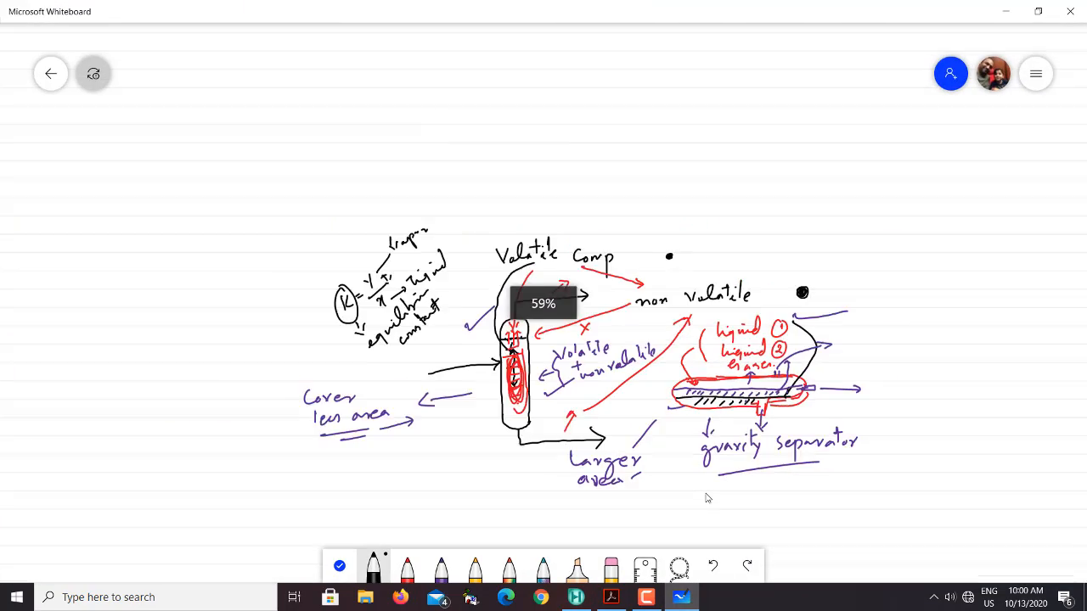
{"action": "scroll", "coordinate": [706, 499], "scroll_direction": "up", "scroll_amount": 4, "text": "ctrl"}
{"action": "scroll", "coordinate": [705, 499], "scroll_direction": "up", "scroll_amount": 1, "text": "ctrl"}
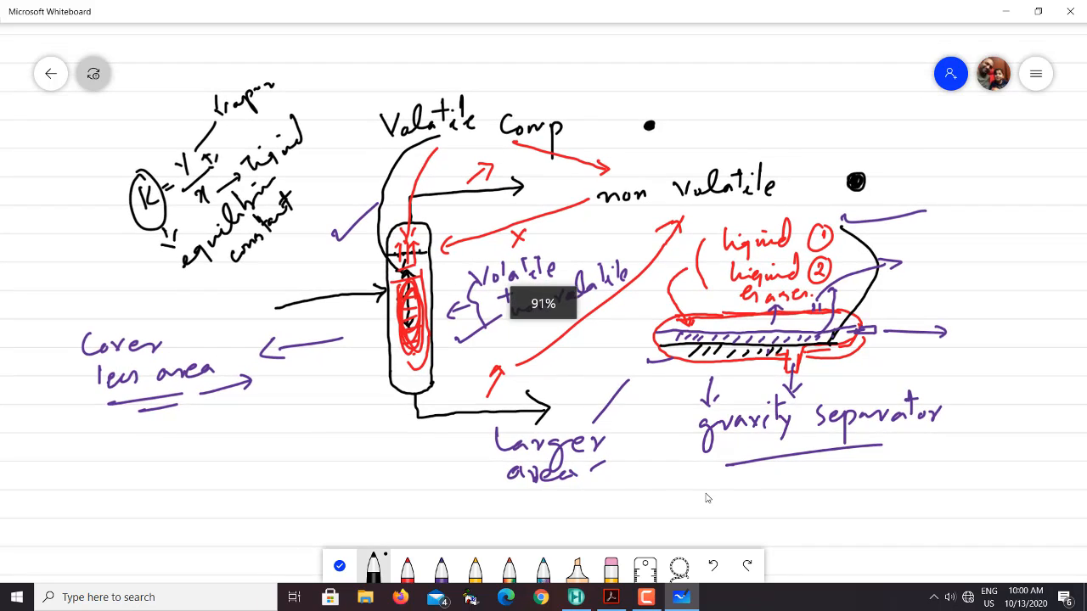
{"action": "scroll", "coordinate": [705, 499], "scroll_direction": "up", "scroll_amount": 2, "text": "ctrl"}
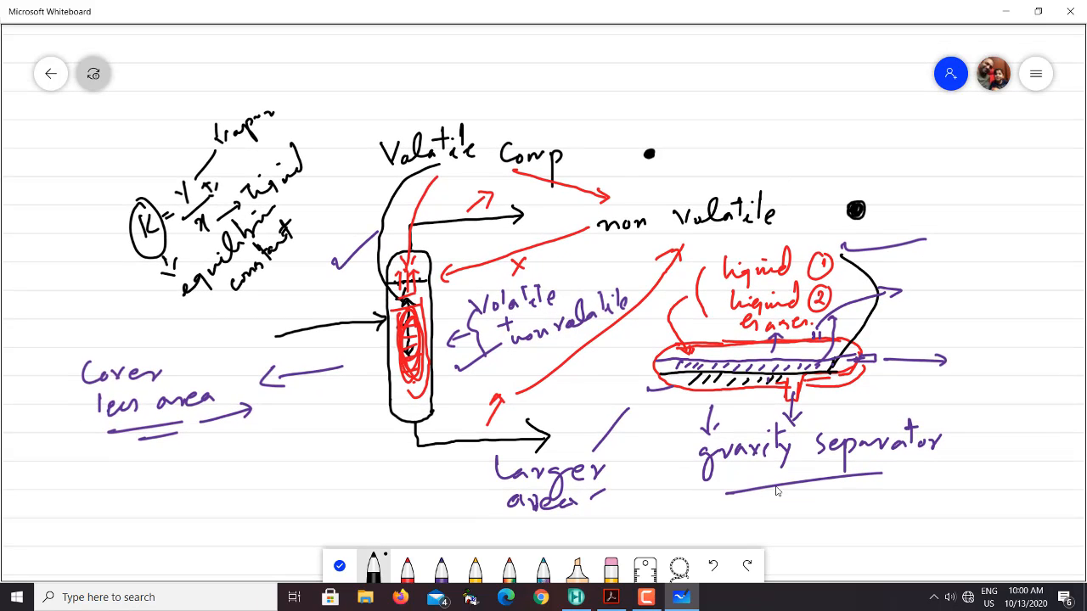
{"action": "scroll", "coordinate": [774, 493], "scroll_direction": "up", "scroll_amount": 3}
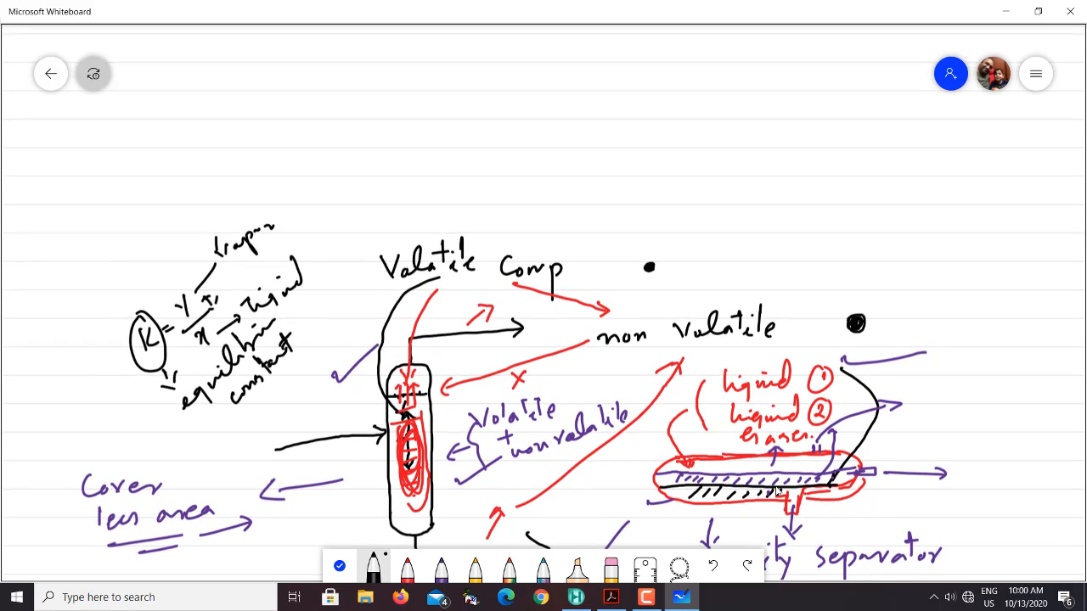
{"action": "scroll", "coordinate": [775, 491], "scroll_direction": "down", "scroll_amount": 10}
{"action": "scroll", "coordinate": [776, 491], "scroll_direction": "down", "scroll_amount": 4}
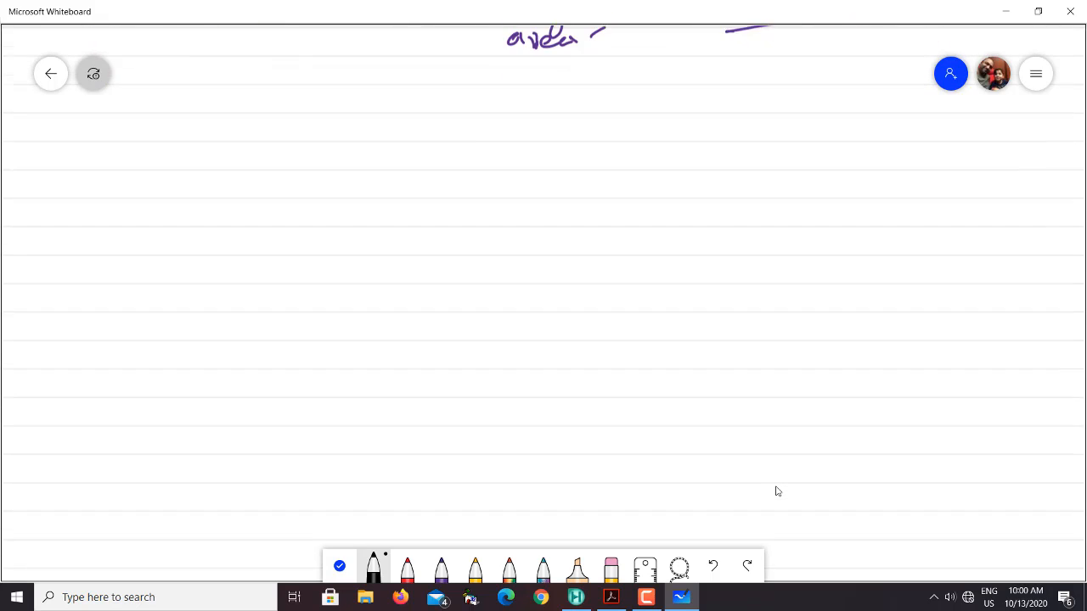
{"action": "scroll", "coordinate": [775, 491], "scroll_direction": "down", "scroll_amount": 1}
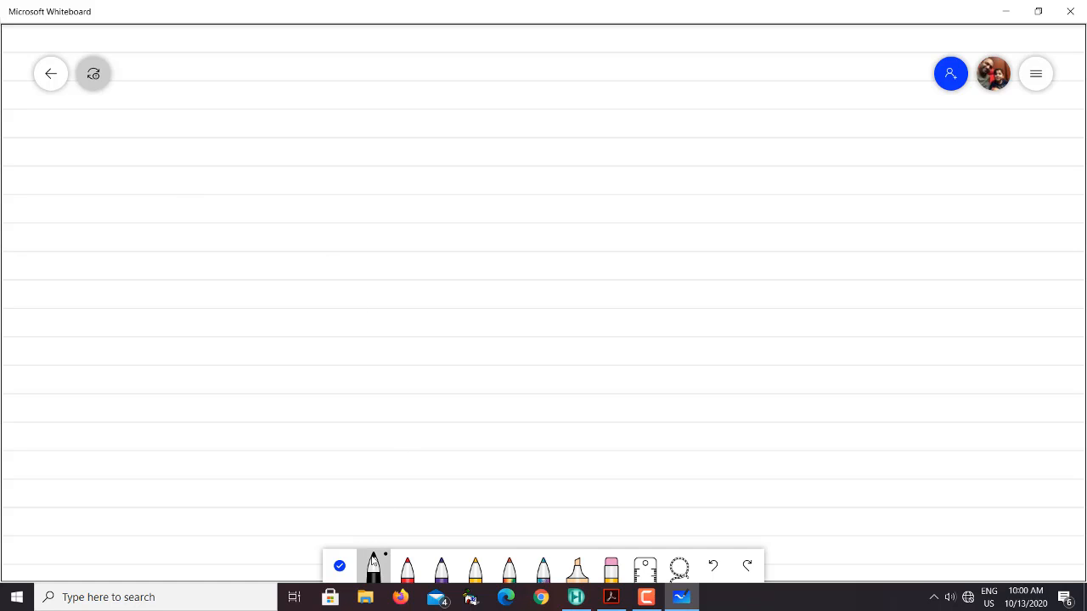
{"action": "left_click", "coordinate": [384, 548]}
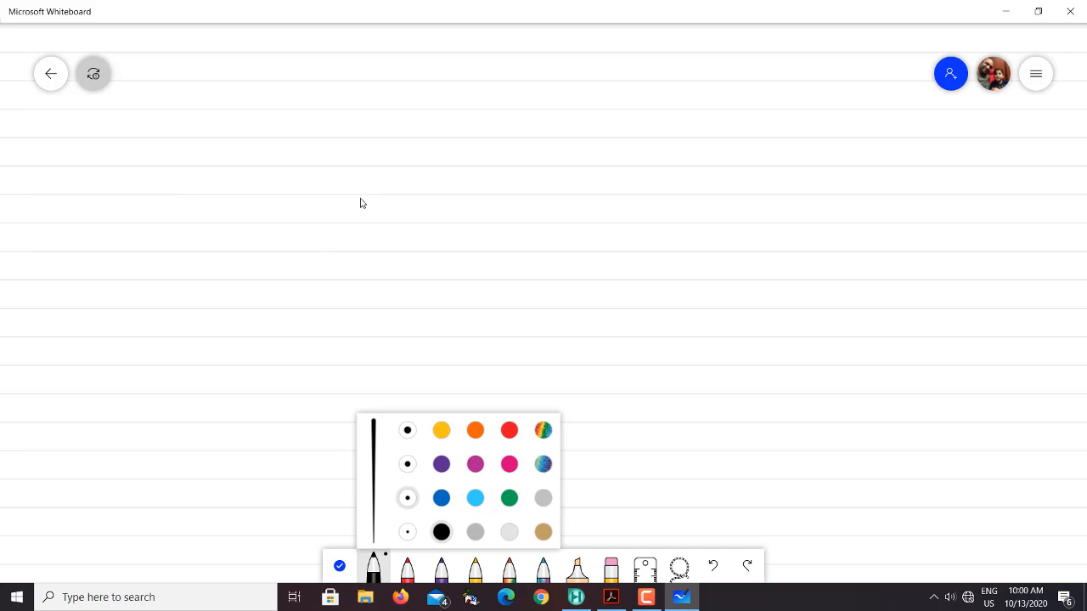
{"action": "mouse_move", "coordinate": [357, 140]}
{"action": "left_mouse_down"}
{"action": "mouse_move", "coordinate": [354, 351]}
{"action": "mouse_move", "coordinate": [437, 338]}
{"action": "mouse_move", "coordinate": [605, 344]}
{"action": "left_mouse_up"}
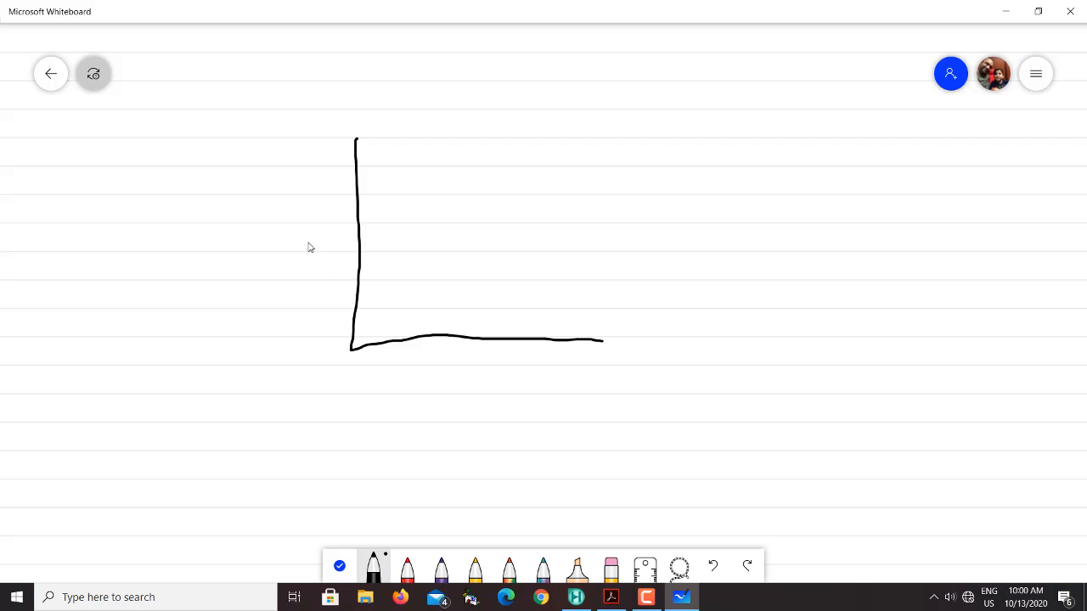
{"action": "left_click_drag", "start_coordinate": [299, 246], "coordinate": [299, 253]}
{"action": "mouse_move", "coordinate": [299, 226]}
{"action": "left_mouse_down"}
{"action": "mouse_move", "coordinate": [311, 233]}
{"action": "mouse_move", "coordinate": [301, 245]}
{"action": "left_mouse_up"}
{"action": "mouse_move", "coordinate": [441, 357]}
{"action": "left_mouse_down"}
{"action": "mouse_move", "coordinate": [441, 382]}
{"action": "mouse_move", "coordinate": [459, 349]}
{"action": "left_mouse_up"}
{"action": "mouse_move", "coordinate": [392, 281]}
{"action": "left_mouse_down"}
{"action": "mouse_move", "coordinate": [444, 181]}
{"action": "mouse_move", "coordinate": [540, 163]}
{"action": "mouse_move", "coordinate": [512, 241]}
{"action": "mouse_move", "coordinate": [434, 313]}
{"action": "left_mouse_up"}
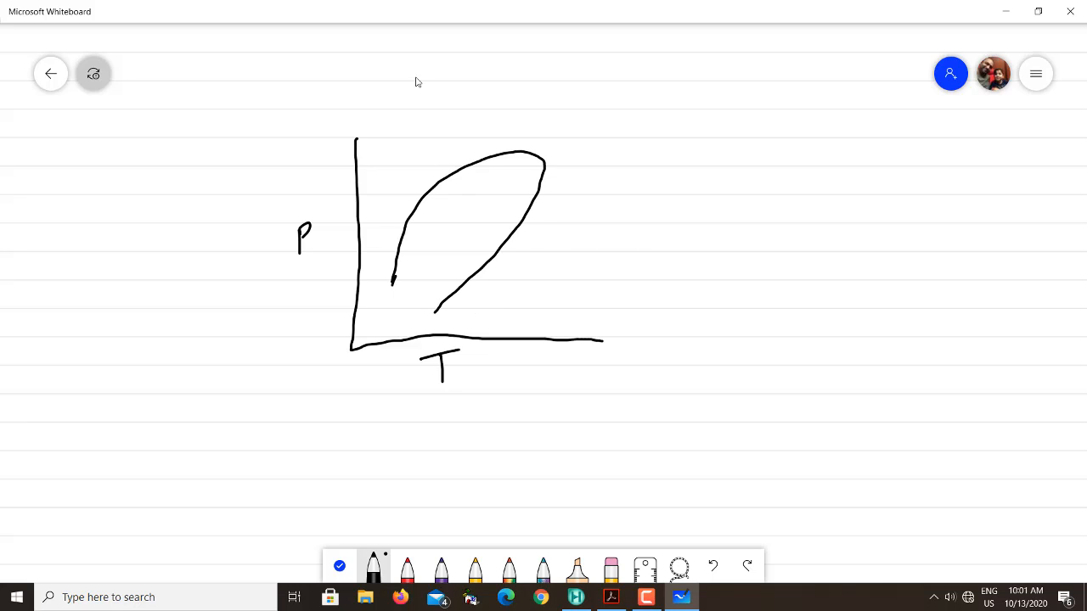
Step: Handwrite the title "PT diagram (Phase envelope)" above the graph and add a short stroke over it
{"action": "left_click_drag", "start_coordinate": [375, 62], "coordinate": [378, 70]}
{"action": "mouse_move", "coordinate": [389, 60]}
{"action": "left_mouse_down"}
{"action": "mouse_move", "coordinate": [391, 79]}
{"action": "mouse_move", "coordinate": [397, 48]}
{"action": "mouse_move", "coordinate": [473, 68]}
{"action": "mouse_move", "coordinate": [527, 62]}
{"action": "mouse_move", "coordinate": [585, 85]}
{"action": "mouse_move", "coordinate": [612, 68]}
{"action": "mouse_move", "coordinate": [680, 61]}
{"action": "mouse_move", "coordinate": [679, 73]}
{"action": "mouse_move", "coordinate": [759, 73]}
{"action": "left_mouse_up"}
{"action": "mouse_move", "coordinate": [782, 37]}
{"action": "left_mouse_down"}
{"action": "mouse_move", "coordinate": [779, 59]}
{"action": "mouse_move", "coordinate": [798, 66]}
{"action": "mouse_move", "coordinate": [769, 63]}
{"action": "mouse_move", "coordinate": [798, 93]}
{"action": "mouse_move", "coordinate": [824, 70]}
{"action": "left_mouse_up"}
{"action": "left_click_drag", "start_coordinate": [829, 40], "coordinate": [821, 86]}
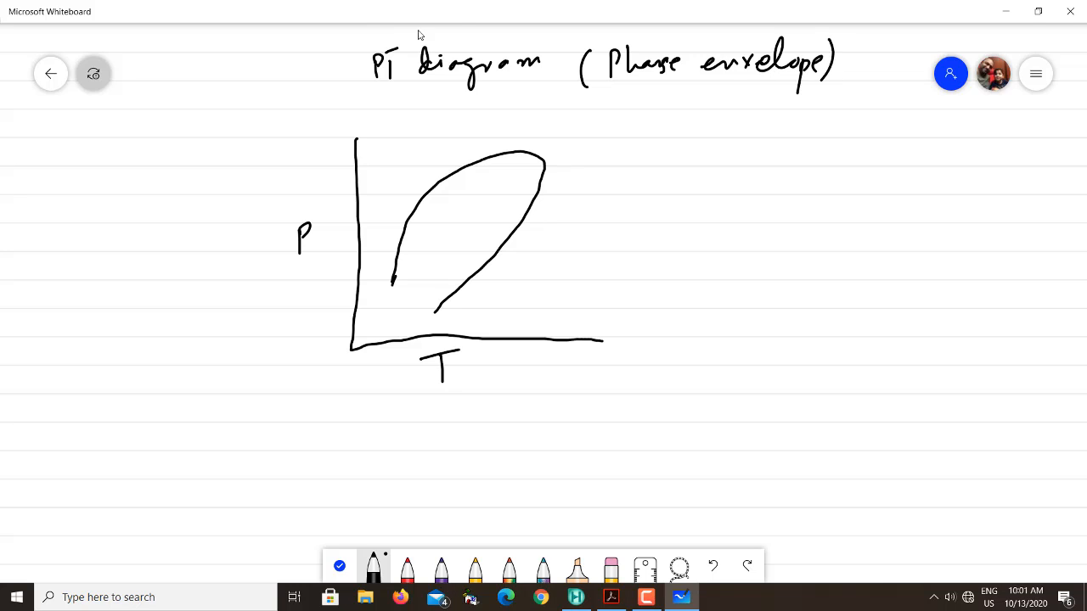
{"action": "left_click_drag", "start_coordinate": [429, 34], "coordinate": [458, 27]}
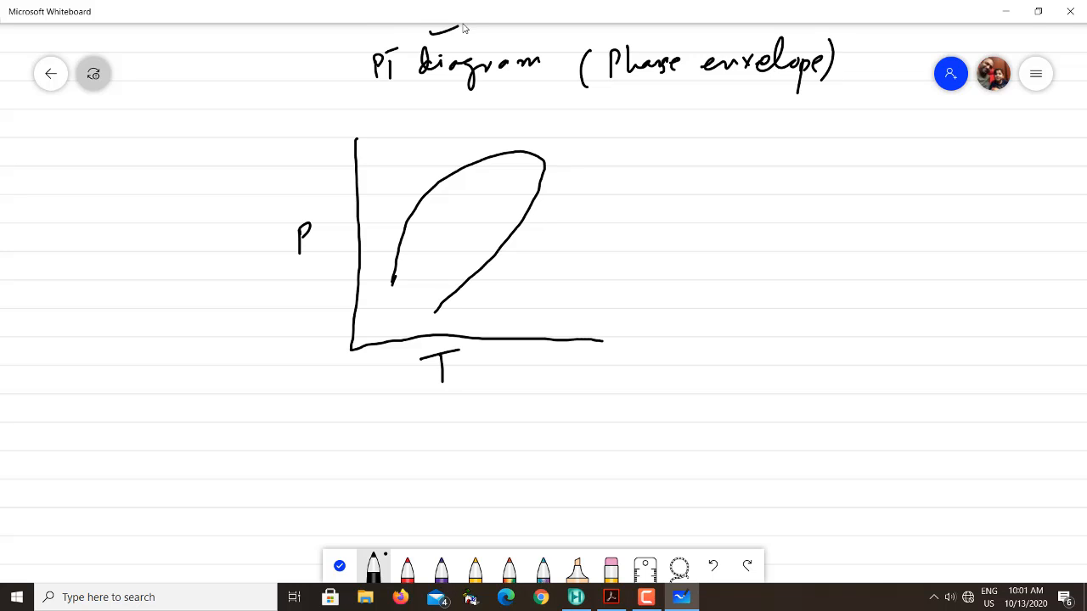
Step: In red, label the graph's regions L, L+V and V, and extend both lower ends of the envelope curve
{"action": "left_click", "coordinate": [407, 567]}
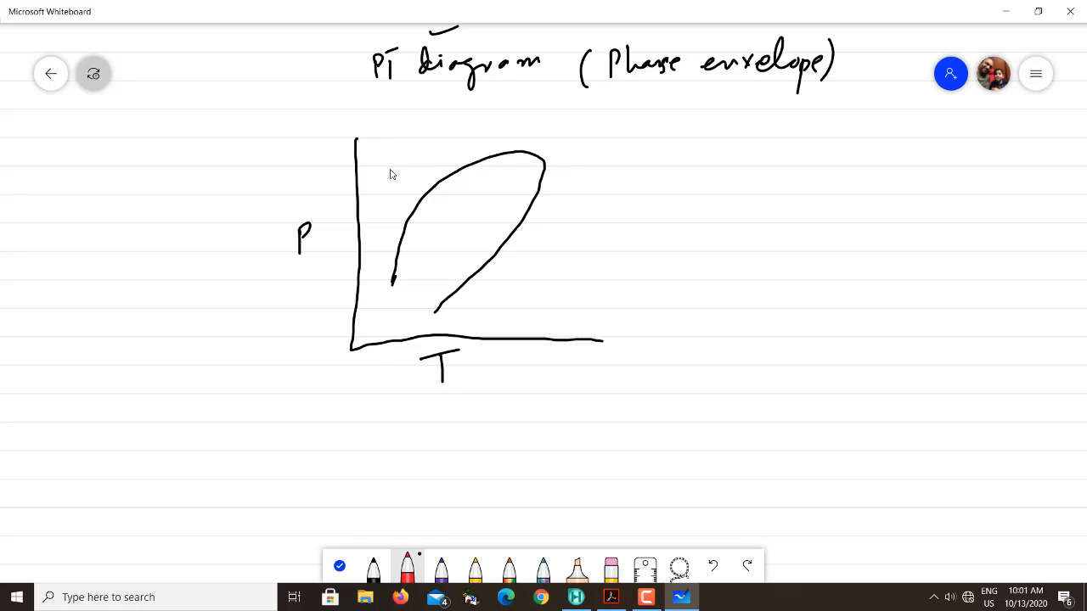
{"action": "mouse_move", "coordinate": [386, 152]}
{"action": "left_mouse_down"}
{"action": "mouse_move", "coordinate": [389, 173]}
{"action": "mouse_move", "coordinate": [404, 166]}
{"action": "left_mouse_up"}
{"action": "left_click_drag", "start_coordinate": [540, 253], "coordinate": [547, 277]}
{"action": "left_click_drag", "start_coordinate": [430, 219], "coordinate": [445, 236]}
{"action": "mouse_move", "coordinate": [448, 228]}
{"action": "left_mouse_down"}
{"action": "mouse_move", "coordinate": [465, 223]}
{"action": "mouse_move", "coordinate": [452, 239]}
{"action": "left_mouse_up"}
{"action": "mouse_move", "coordinate": [466, 213]}
{"action": "left_mouse_down"}
{"action": "mouse_move", "coordinate": [476, 229]}
{"action": "mouse_move", "coordinate": [479, 206]}
{"action": "left_mouse_up"}
{"action": "left_click_drag", "start_coordinate": [393, 285], "coordinate": [389, 309]}
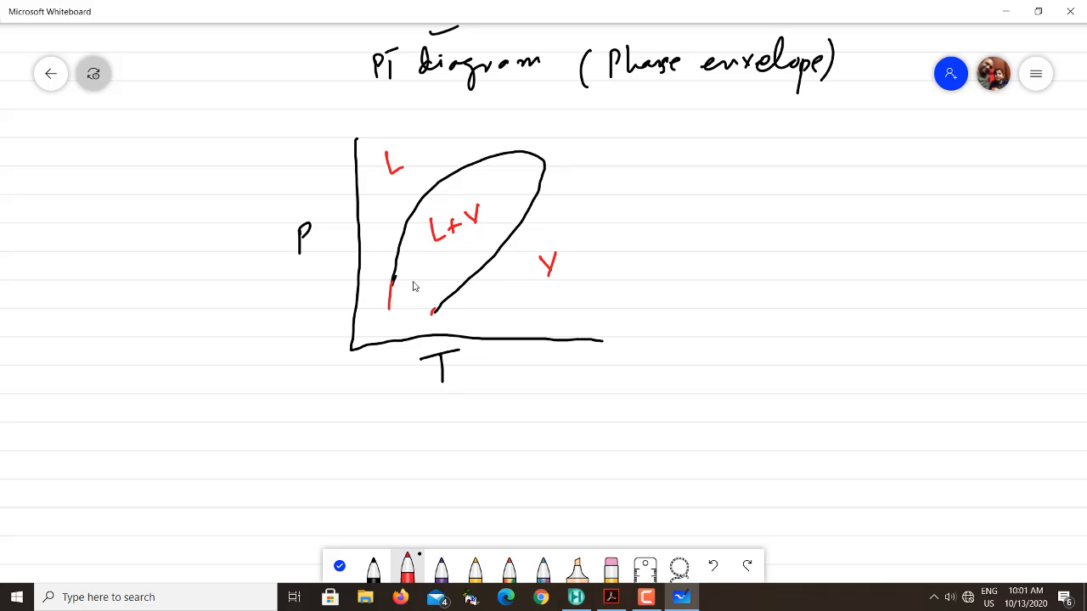
Step: In purple, hatch the two-phase region inside the envelope and underline the L and V of its L+V label
{"action": "left_click", "coordinate": [441, 567]}
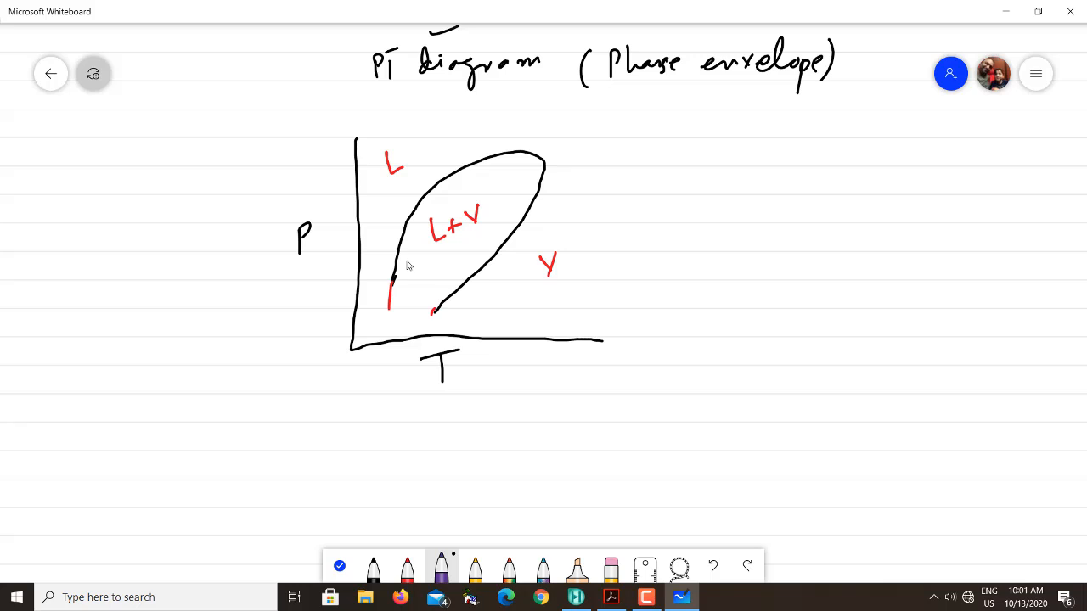
{"action": "left_click_drag", "start_coordinate": [408, 260], "coordinate": [479, 250]}
{"action": "left_click_drag", "start_coordinate": [415, 259], "coordinate": [416, 278]}
{"action": "mouse_move", "coordinate": [432, 257]}
{"action": "left_mouse_down"}
{"action": "mouse_move", "coordinate": [425, 277]}
{"action": "mouse_move", "coordinate": [435, 277]}
{"action": "left_mouse_up"}
{"action": "mouse_move", "coordinate": [451, 255]}
{"action": "left_mouse_down"}
{"action": "mouse_move", "coordinate": [445, 275]}
{"action": "mouse_move", "coordinate": [457, 275]}
{"action": "left_mouse_up"}
{"action": "left_click_drag", "start_coordinate": [473, 253], "coordinate": [469, 270]}
{"action": "left_click_drag", "start_coordinate": [464, 183], "coordinate": [466, 192]}
{"action": "mouse_move", "coordinate": [482, 178]}
{"action": "left_mouse_down"}
{"action": "mouse_move", "coordinate": [476, 189]}
{"action": "mouse_move", "coordinate": [486, 187]}
{"action": "left_mouse_up"}
{"action": "mouse_move", "coordinate": [501, 173]}
{"action": "left_mouse_down"}
{"action": "mouse_move", "coordinate": [496, 185]}
{"action": "mouse_move", "coordinate": [507, 181]}
{"action": "mouse_move", "coordinate": [444, 200]}
{"action": "left_mouse_up"}
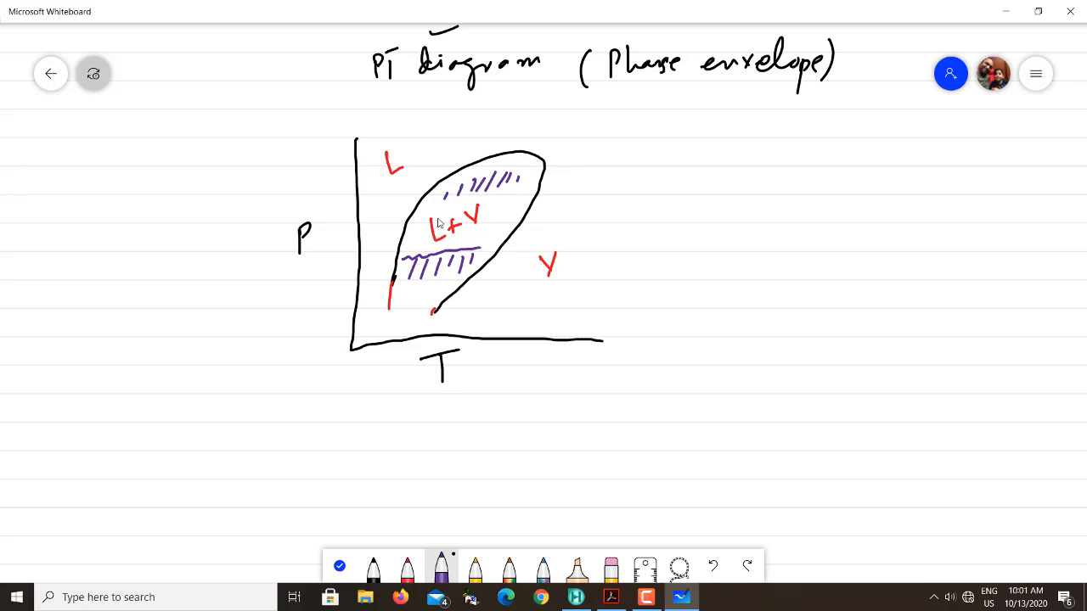
{"action": "left_click_drag", "start_coordinate": [437, 244], "coordinate": [482, 225]}
{"action": "left_click_drag", "start_coordinate": [469, 234], "coordinate": [484, 230]}
Step: Mark and circle a point in the vapor region, point an arrow at it, circle V with an arrow to "vapor", and tick L
{"action": "mouse_move", "coordinate": [572, 215]}
{"action": "left_mouse_down"}
{"action": "mouse_move", "coordinate": [553, 299]}
{"action": "mouse_move", "coordinate": [531, 254]}
{"action": "left_mouse_up"}
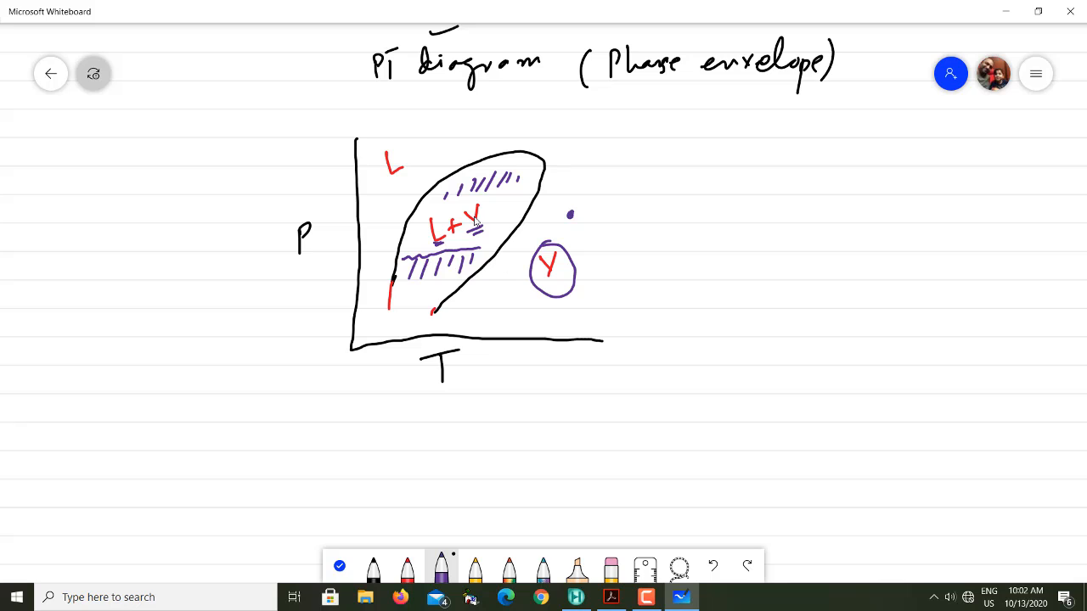
{"action": "left_click_drag", "start_coordinate": [401, 156], "coordinate": [419, 134]}
{"action": "mouse_move", "coordinate": [587, 270]}
{"action": "left_mouse_down"}
{"action": "mouse_move", "coordinate": [688, 225]}
{"action": "mouse_move", "coordinate": [712, 236]}
{"action": "mouse_move", "coordinate": [715, 264]}
{"action": "left_mouse_up"}
{"action": "mouse_move", "coordinate": [715, 230]}
{"action": "left_mouse_down"}
{"action": "mouse_move", "coordinate": [722, 241]}
{"action": "mouse_move", "coordinate": [754, 222]}
{"action": "left_mouse_up"}
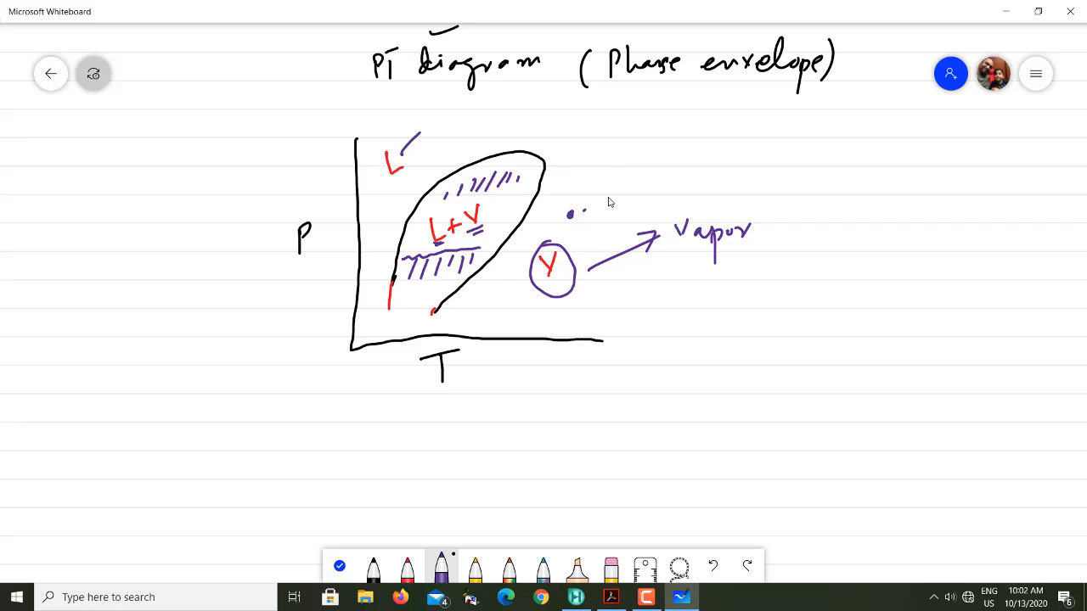
{"action": "mouse_move", "coordinate": [632, 184]}
{"action": "left_mouse_down"}
{"action": "mouse_move", "coordinate": [564, 234]}
{"action": "mouse_move", "coordinate": [577, 202]}
{"action": "left_mouse_up"}
Step: Mark a point in the liquid region and draw an arrow from it to a double-underlined "liquid" note
{"action": "left_click_drag", "start_coordinate": [373, 185], "coordinate": [378, 186]}
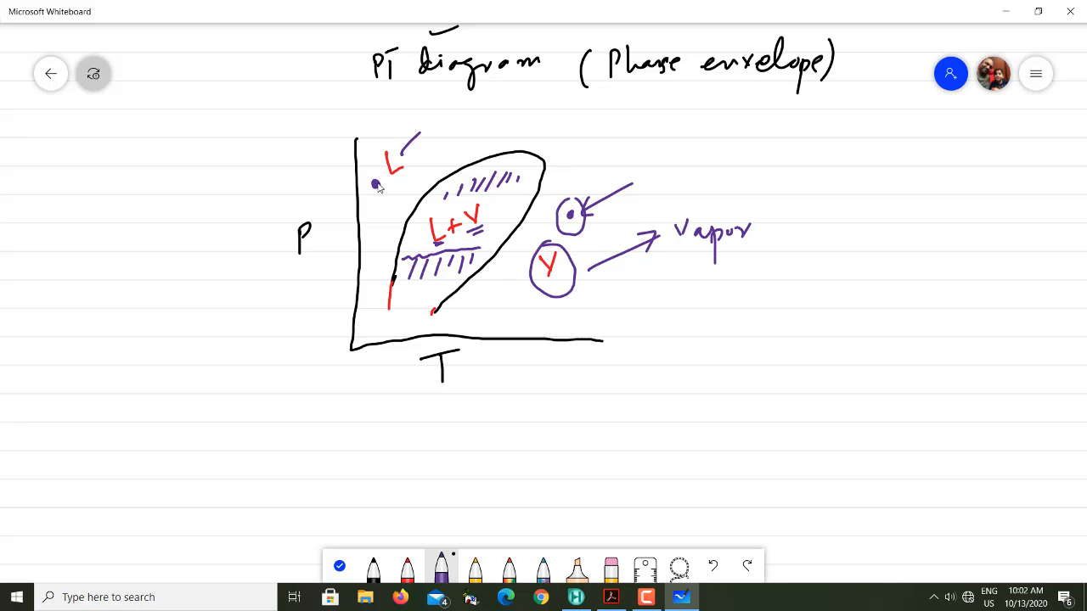
{"action": "left_click_drag", "start_coordinate": [289, 189], "coordinate": [370, 183]}
{"action": "left_click_drag", "start_coordinate": [300, 170], "coordinate": [296, 201]}
{"action": "mouse_move", "coordinate": [194, 144]}
{"action": "left_mouse_down"}
{"action": "mouse_move", "coordinate": [217, 161]}
{"action": "mouse_move", "coordinate": [244, 157]}
{"action": "mouse_move", "coordinate": [255, 129]}
{"action": "left_mouse_up"}
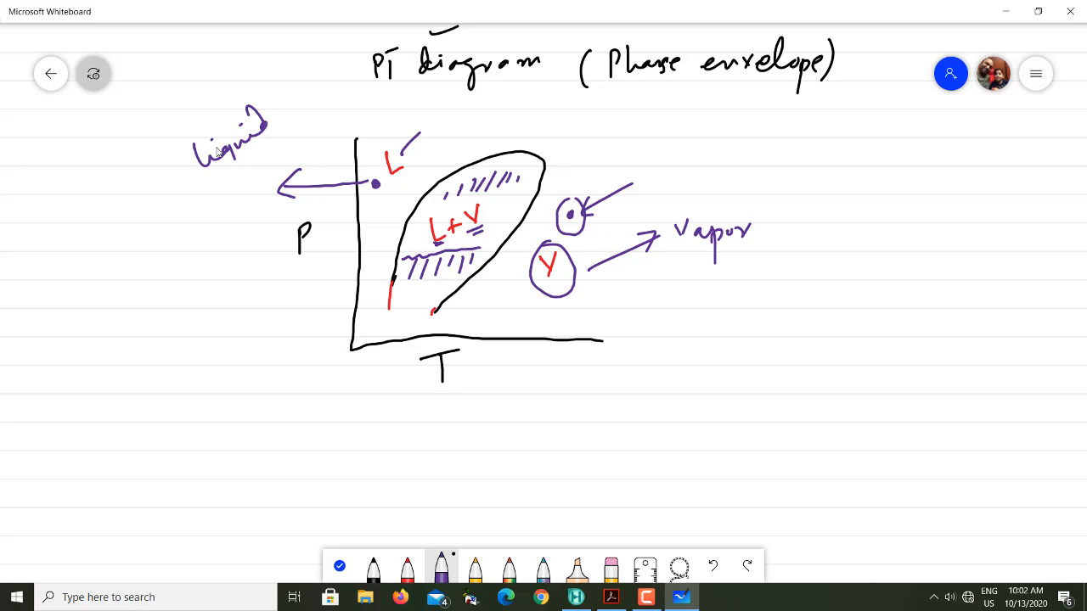
{"action": "left_click_drag", "start_coordinate": [219, 187], "coordinate": [275, 141]}
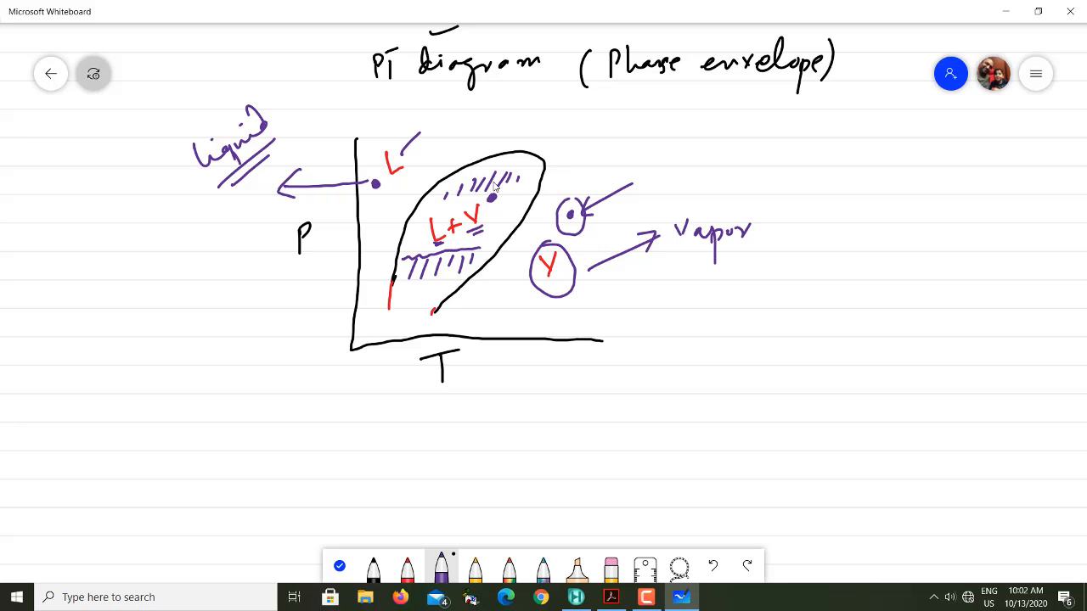
Step: Circle a marked point inside the envelope and point an arrow at it from a double-underlined "L+V" note
{"action": "left_click_drag", "start_coordinate": [497, 183], "coordinate": [512, 183]}
{"action": "mouse_move", "coordinate": [608, 143]}
{"action": "left_mouse_down"}
{"action": "mouse_move", "coordinate": [513, 182]}
{"action": "mouse_move", "coordinate": [526, 191]}
{"action": "left_mouse_up"}
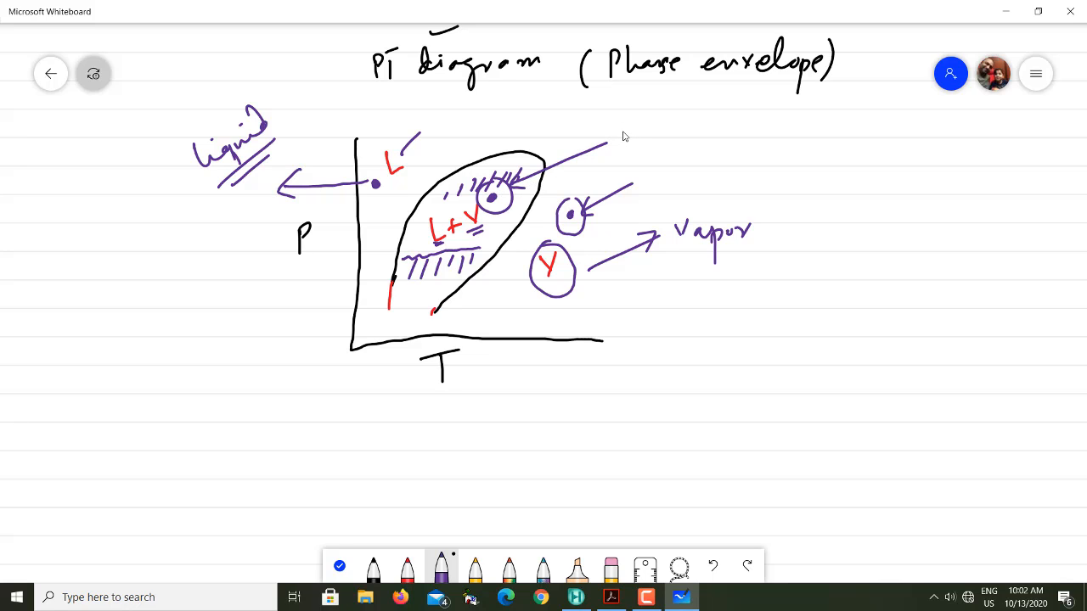
{"action": "mouse_move", "coordinate": [619, 122]}
{"action": "left_mouse_down"}
{"action": "mouse_move", "coordinate": [647, 133]}
{"action": "mouse_move", "coordinate": [672, 106]}
{"action": "mouse_move", "coordinate": [665, 136]}
{"action": "mouse_move", "coordinate": [682, 138]}
{"action": "left_mouse_up"}
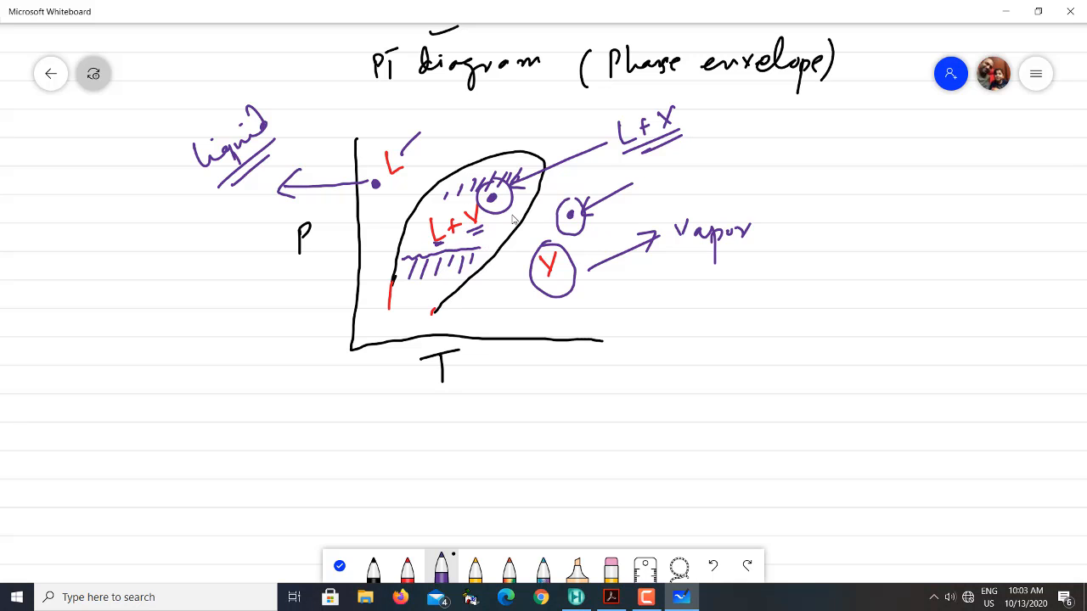
Step: In purple, tick both letters of the outer L+V note, mark the T axis, and dot a vertical arrow from it to the vapor point
{"action": "left_click_drag", "start_coordinate": [613, 108], "coordinate": [688, 88]}
{"action": "left_click_drag", "start_coordinate": [564, 328], "coordinate": [565, 357]}
{"action": "left_click", "coordinate": [571, 239]}
{"action": "left_click", "coordinate": [571, 246]}
{"action": "left_click", "coordinate": [572, 252]}
{"action": "left_click", "coordinate": [572, 265]}
{"action": "left_click", "coordinate": [573, 279]}
{"action": "left_click", "coordinate": [572, 292]}
{"action": "left_click", "coordinate": [572, 304]}
{"action": "left_click", "coordinate": [573, 319]}
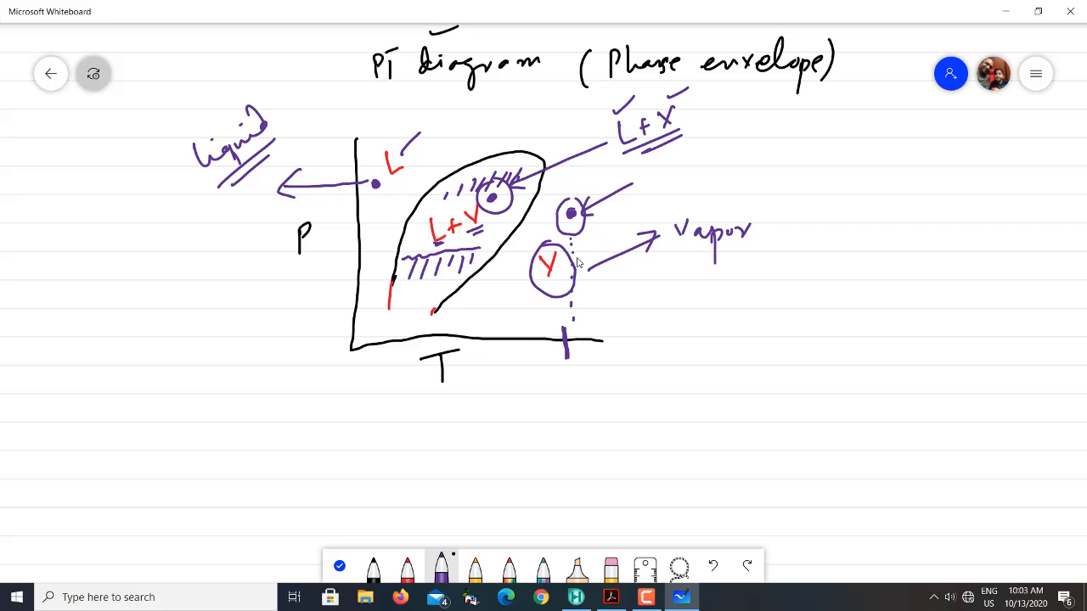
{"action": "left_click_drag", "start_coordinate": [565, 249], "coordinate": [582, 248]}
Step: Dot a horizontal line from the P axis across the envelope to the circled vapor point, ending in an arrowhead
{"action": "left_click", "coordinate": [368, 216]}
{"action": "left_click", "coordinate": [382, 215]}
{"action": "left_click", "coordinate": [412, 210]}
{"action": "left_click", "coordinate": [427, 209]}
{"action": "left_click", "coordinate": [513, 207]}
{"action": "left_click", "coordinate": [525, 207]}
{"action": "left_click", "coordinate": [537, 208]}
{"action": "left_click", "coordinate": [548, 208]}
{"action": "left_click_drag", "start_coordinate": [545, 198], "coordinate": [550, 219]}
Step: Write a circled 1 with "Cool" below the diagram and draw a red arrow from the vapor point into the envelope
{"action": "mouse_move", "coordinate": [253, 405]}
{"action": "left_mouse_down"}
{"action": "mouse_move", "coordinate": [246, 431]}
{"action": "mouse_move", "coordinate": [260, 395]}
{"action": "left_mouse_up"}
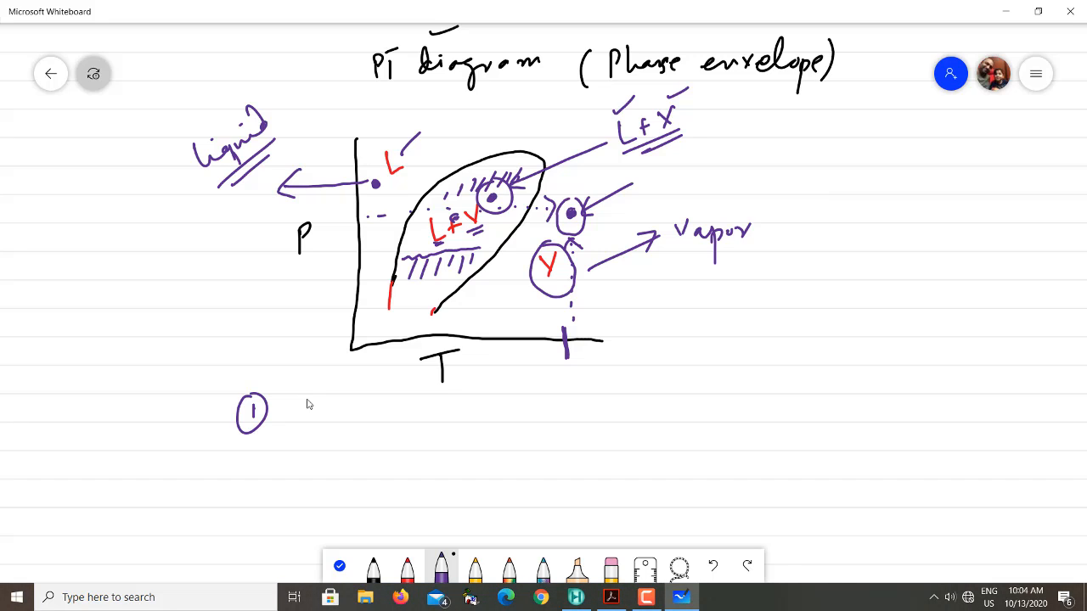
{"action": "left_click_drag", "start_coordinate": [306, 402], "coordinate": [336, 425]}
{"action": "left_click", "coordinate": [408, 567]}
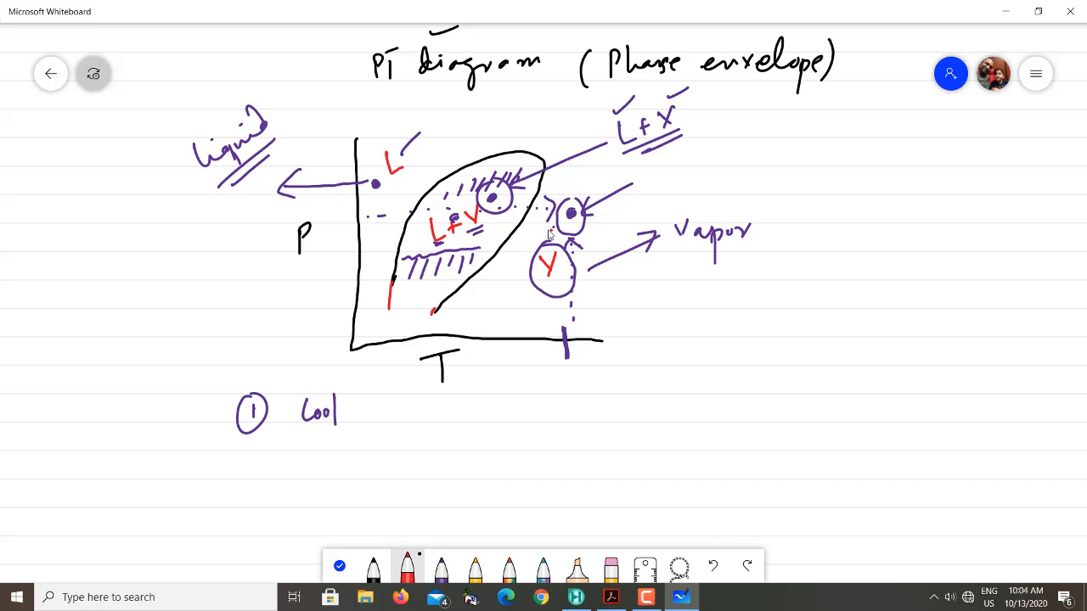
{"action": "left_click_drag", "start_coordinate": [549, 236], "coordinate": [482, 243]}
Step: In red, write a circled 2 with a double-underlined "Pressure" and an arrow to "compressor" below item 1
{"action": "mouse_move", "coordinate": [252, 457]}
{"action": "left_mouse_down"}
{"action": "mouse_move", "coordinate": [268, 479]}
{"action": "mouse_move", "coordinate": [244, 483]}
{"action": "left_mouse_up"}
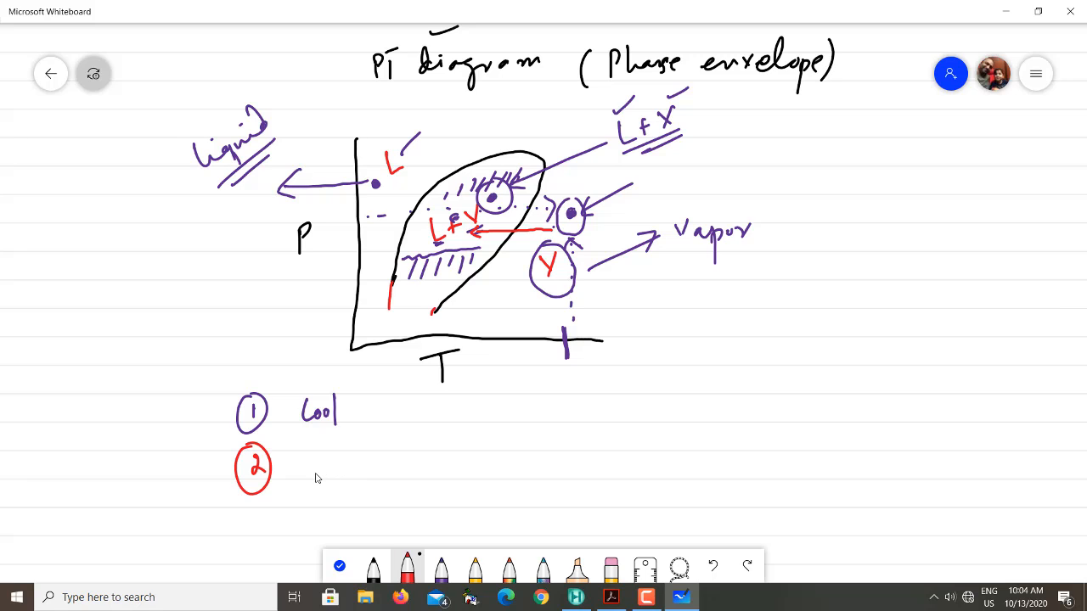
{"action": "mouse_move", "coordinate": [311, 449]}
{"action": "left_mouse_down"}
{"action": "mouse_move", "coordinate": [311, 474]}
{"action": "mouse_move", "coordinate": [341, 459]}
{"action": "mouse_move", "coordinate": [403, 467]}
{"action": "left_mouse_up"}
{"action": "left_click_drag", "start_coordinate": [325, 482], "coordinate": [374, 476]}
{"action": "left_click_drag", "start_coordinate": [344, 491], "coordinate": [379, 481]}
{"action": "mouse_move", "coordinate": [437, 459]}
{"action": "left_mouse_down"}
{"action": "mouse_move", "coordinate": [552, 476]}
{"action": "mouse_move", "coordinate": [643, 460]}
{"action": "left_mouse_up"}
{"action": "left_click", "coordinate": [493, 458]}
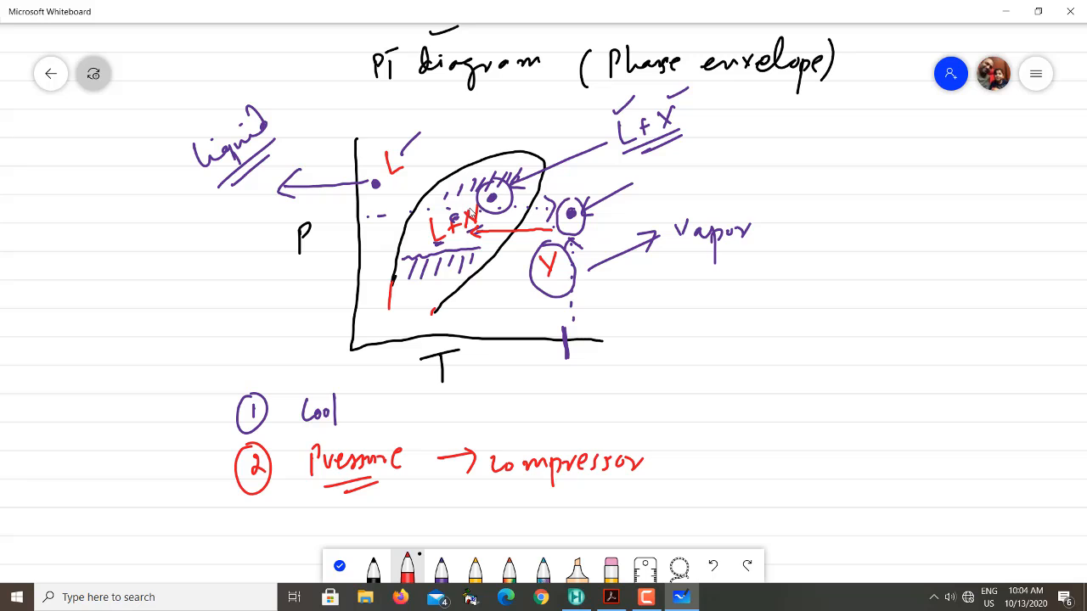
Step: Draw a small red upward arrow inside the envelope, and in rainbow ink an arrow from a two-phase point to an underlined "L+V"
{"action": "left_click_drag", "start_coordinate": [461, 208], "coordinate": [479, 208]}
{"action": "left_click", "coordinate": [509, 567]}
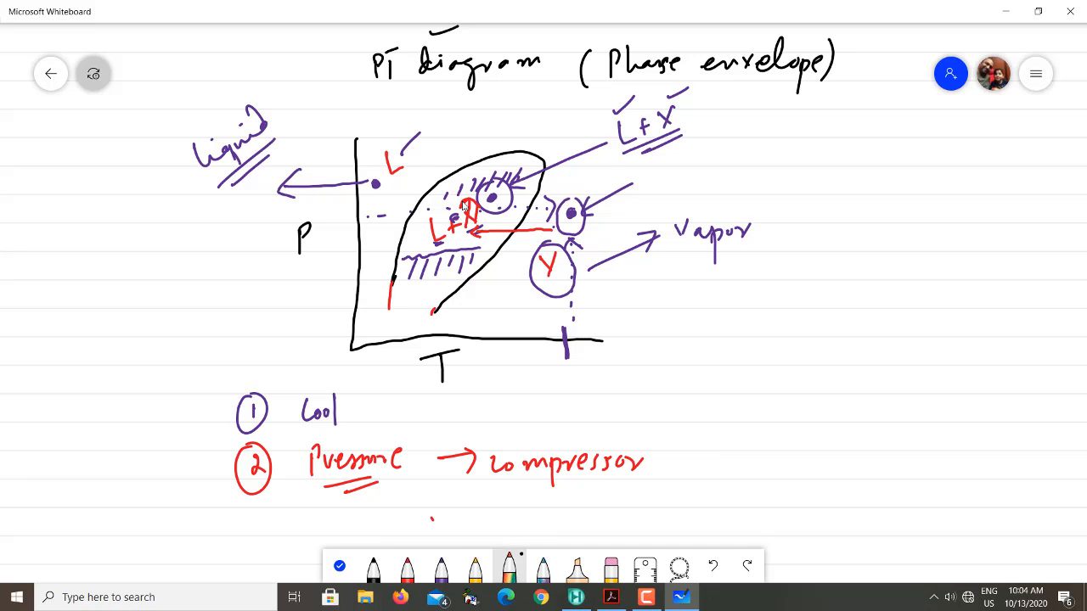
{"action": "left_click_drag", "start_coordinate": [456, 200], "coordinate": [453, 204]}
{"action": "mouse_move", "coordinate": [456, 197]}
{"action": "left_mouse_down"}
{"action": "mouse_move", "coordinate": [474, 134]}
{"action": "mouse_move", "coordinate": [481, 146]}
{"action": "left_mouse_up"}
{"action": "mouse_move", "coordinate": [469, 91]}
{"action": "left_mouse_down"}
{"action": "mouse_move", "coordinate": [480, 118]}
{"action": "mouse_move", "coordinate": [506, 103]}
{"action": "mouse_move", "coordinate": [500, 124]}
{"action": "left_mouse_up"}
{"action": "mouse_move", "coordinate": [511, 90]}
{"action": "left_mouse_down"}
{"action": "mouse_move", "coordinate": [521, 119]}
{"action": "mouse_move", "coordinate": [535, 108]}
{"action": "left_mouse_up"}
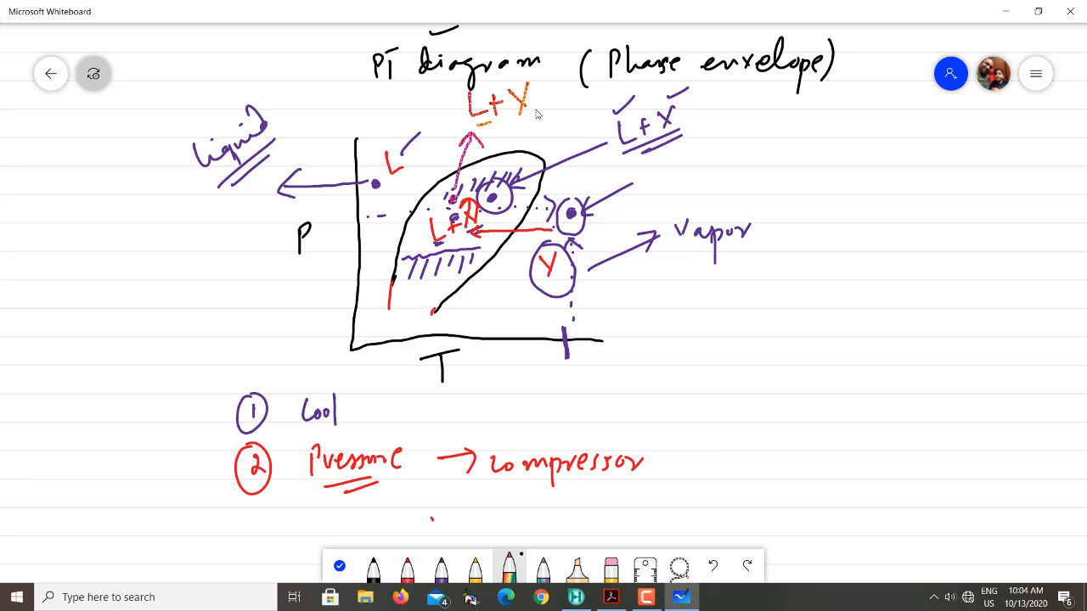
Step: In black, tick item 1, extend its word to "Cooling", and tick "compressor" in item 2
{"action": "left_click", "coordinate": [375, 572]}
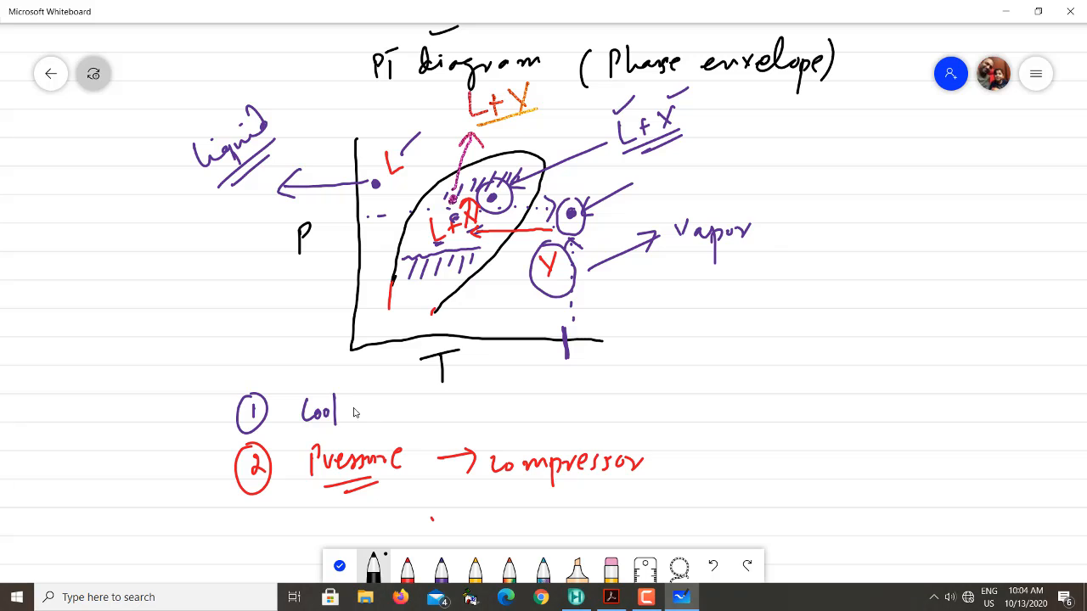
{"action": "left_click_drag", "start_coordinate": [349, 405], "coordinate": [399, 379]}
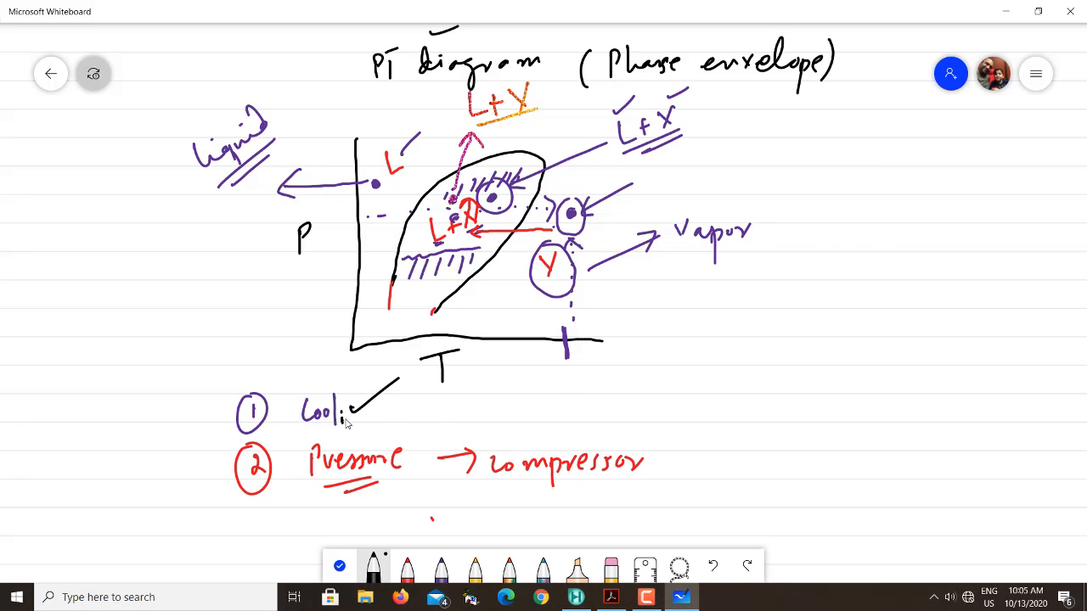
{"action": "left_click_drag", "start_coordinate": [346, 423], "coordinate": [369, 415]}
{"action": "left_click_drag", "start_coordinate": [570, 442], "coordinate": [624, 408]}
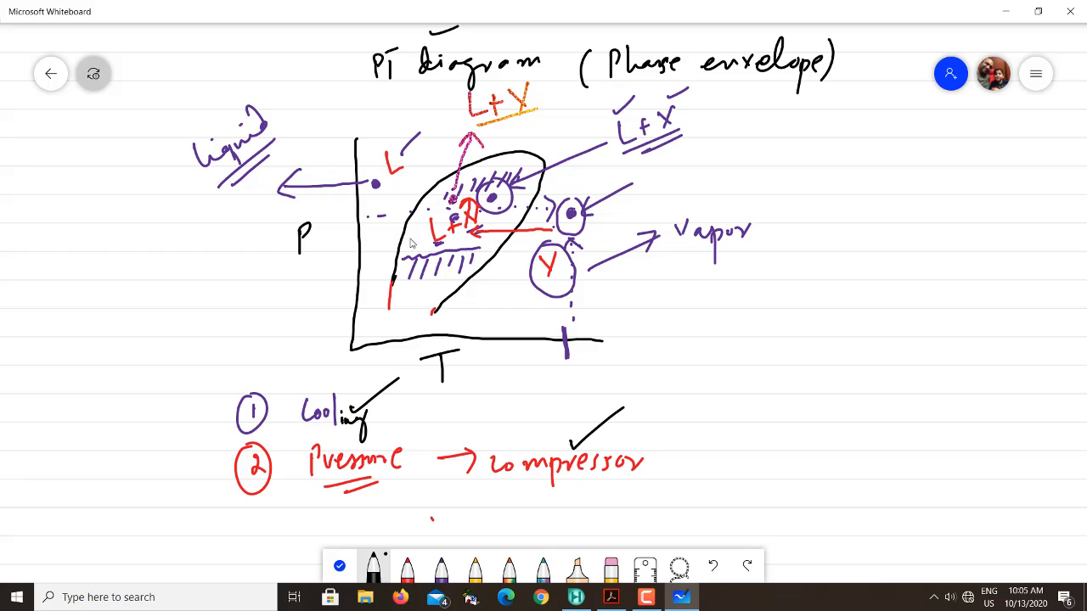
Step: In black, circle the two-phase spot with an arrow up toward L+V, and draw a line beneath the arrow to "vapor"
{"action": "mouse_move", "coordinate": [462, 193]}
{"action": "left_mouse_down"}
{"action": "mouse_move", "coordinate": [439, 219]}
{"action": "mouse_move", "coordinate": [496, 183]}
{"action": "mouse_move", "coordinate": [459, 231]}
{"action": "mouse_move", "coordinate": [465, 206]}
{"action": "mouse_move", "coordinate": [480, 200]}
{"action": "mouse_move", "coordinate": [462, 223]}
{"action": "mouse_move", "coordinate": [498, 132]}
{"action": "mouse_move", "coordinate": [506, 145]}
{"action": "left_mouse_up"}
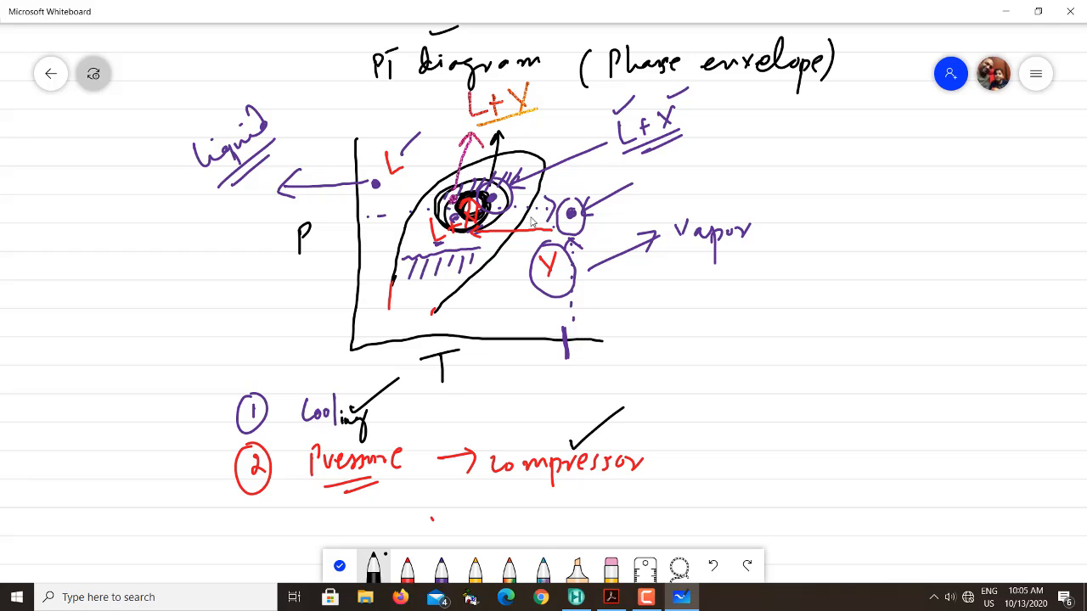
{"action": "left_click_drag", "start_coordinate": [596, 296], "coordinate": [660, 246]}
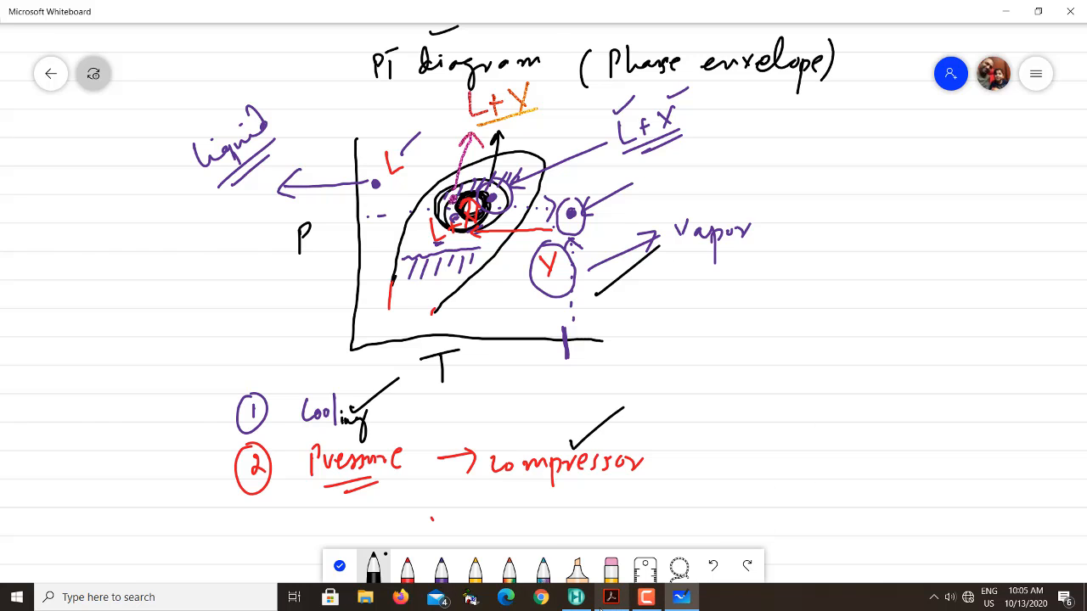
Step: Bring up the problem PDF and Aspen HYSYS side by side and select the sentence about separating the resulting vapour and liquid
{"action": "left_click", "coordinate": [611, 597]}
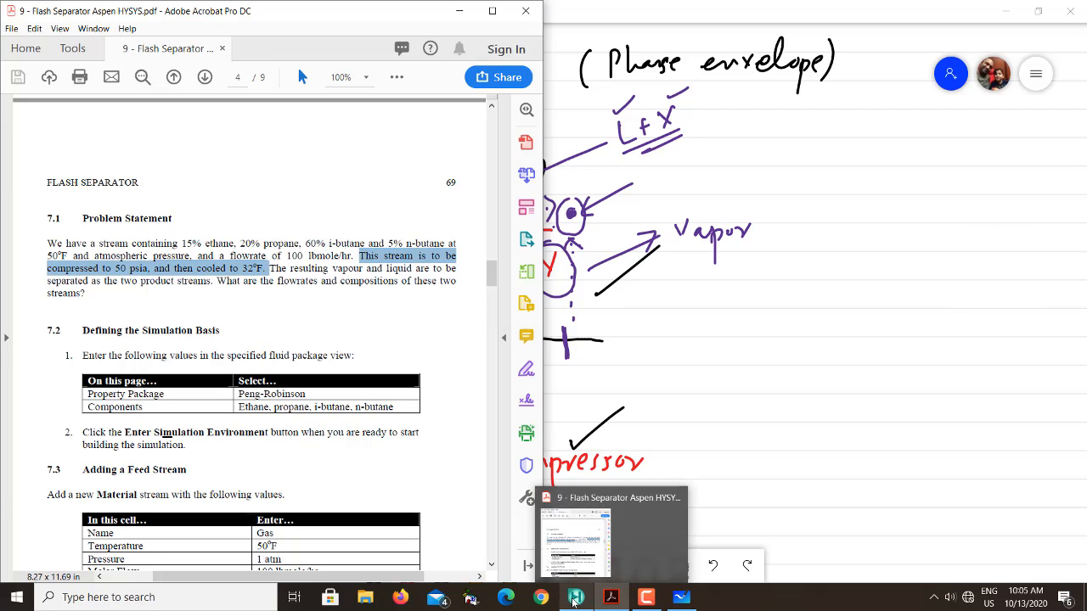
{"action": "left_click", "coordinate": [575, 596]}
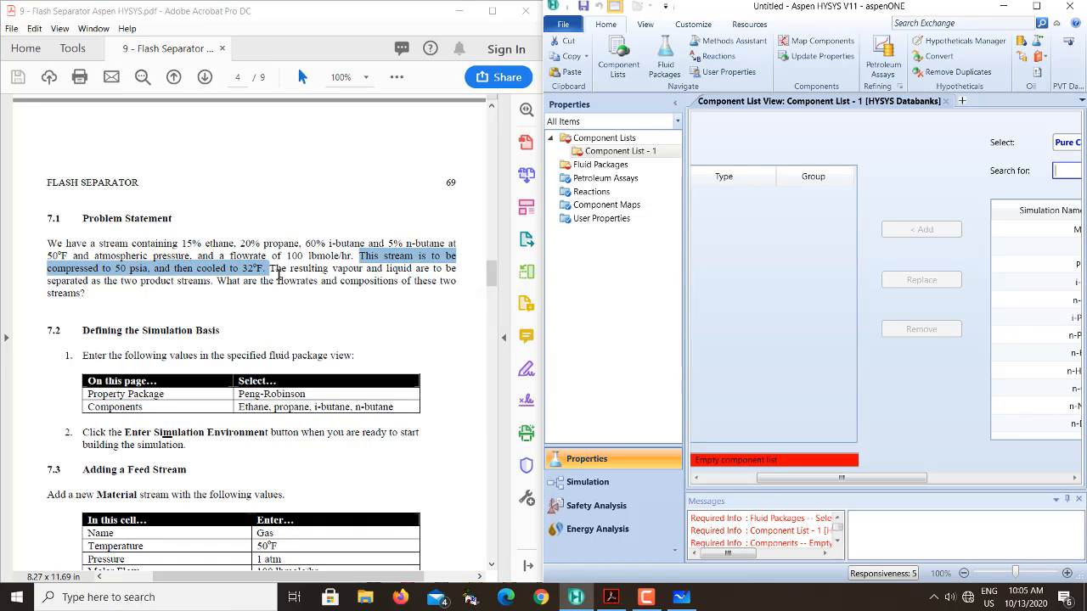
{"action": "left_click", "coordinate": [278, 275]}
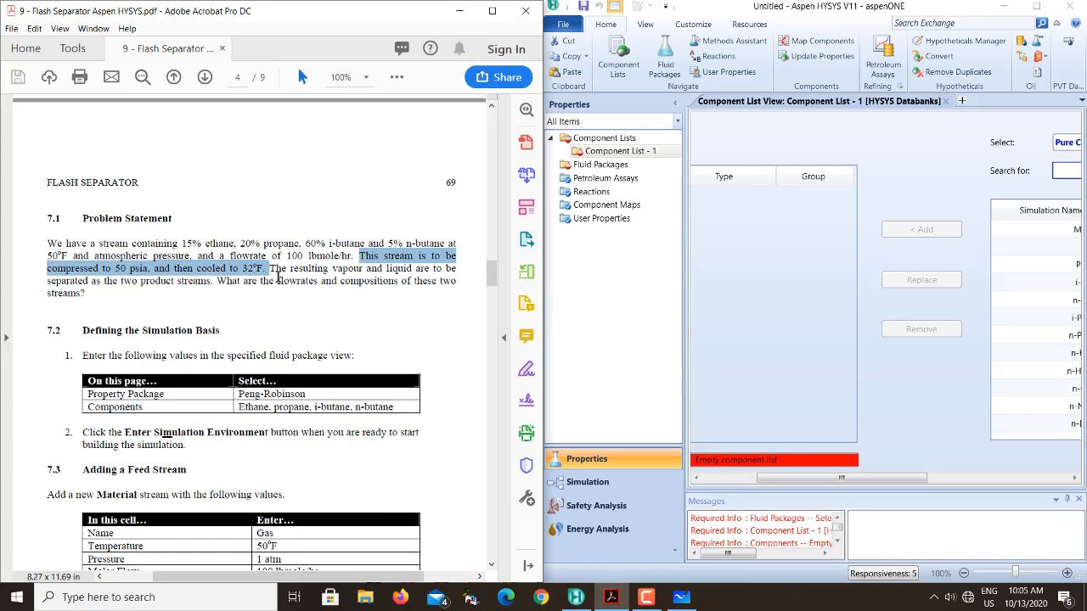
{"action": "left_click", "coordinate": [277, 276]}
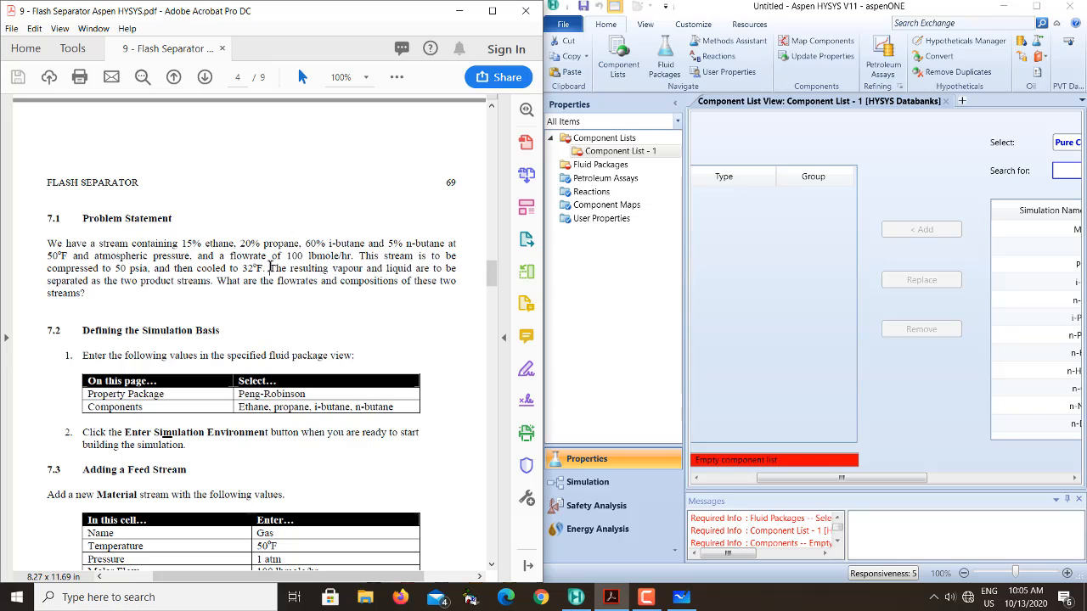
{"action": "left_click_drag", "start_coordinate": [270, 268], "coordinate": [211, 280]}
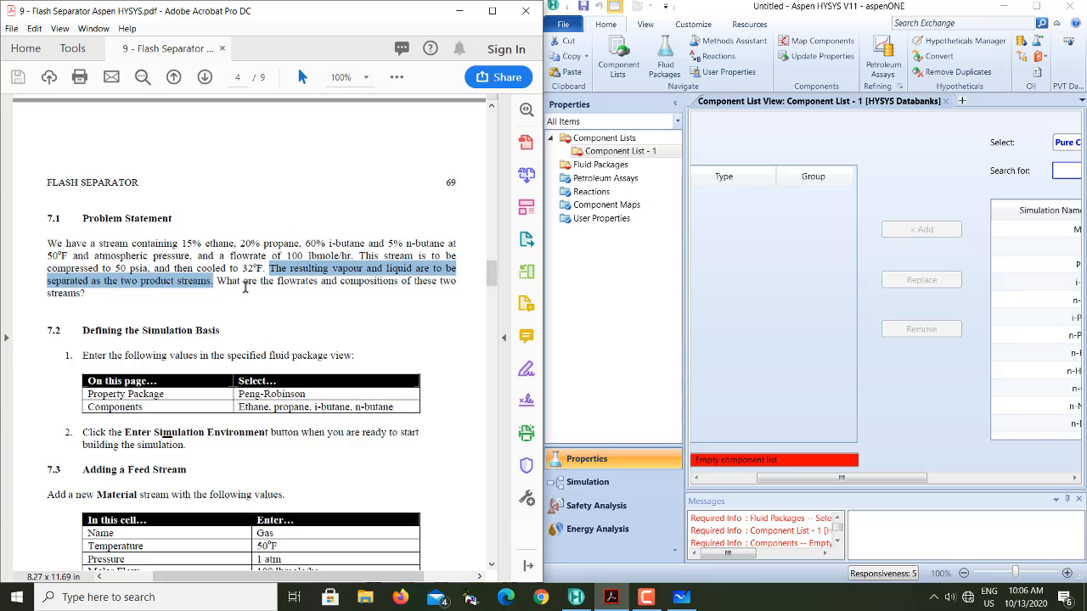
Step: Examine the problem's final question, selecting its wording on the flowrates and compositions of the two streams
{"action": "left_click", "coordinate": [279, 280]}
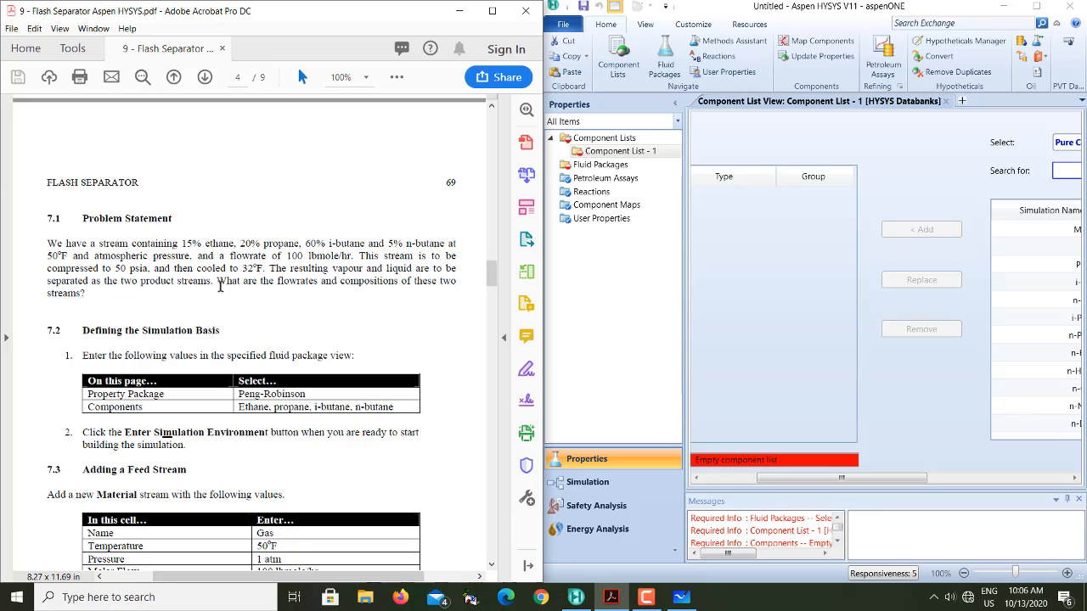
{"action": "left_click_drag", "start_coordinate": [219, 287], "coordinate": [88, 296]}
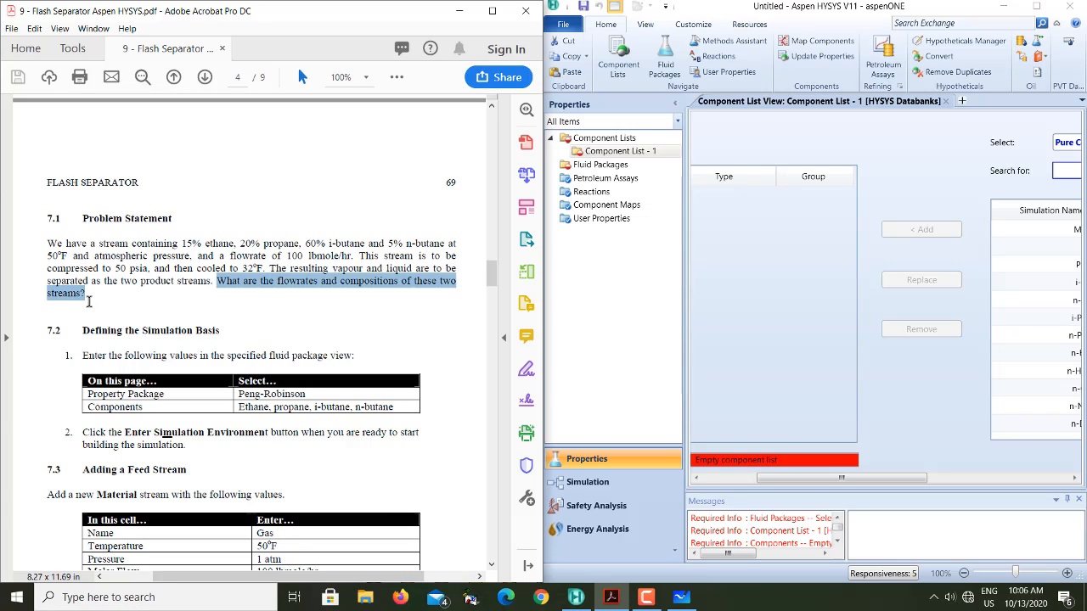
{"action": "left_click", "coordinate": [259, 293]}
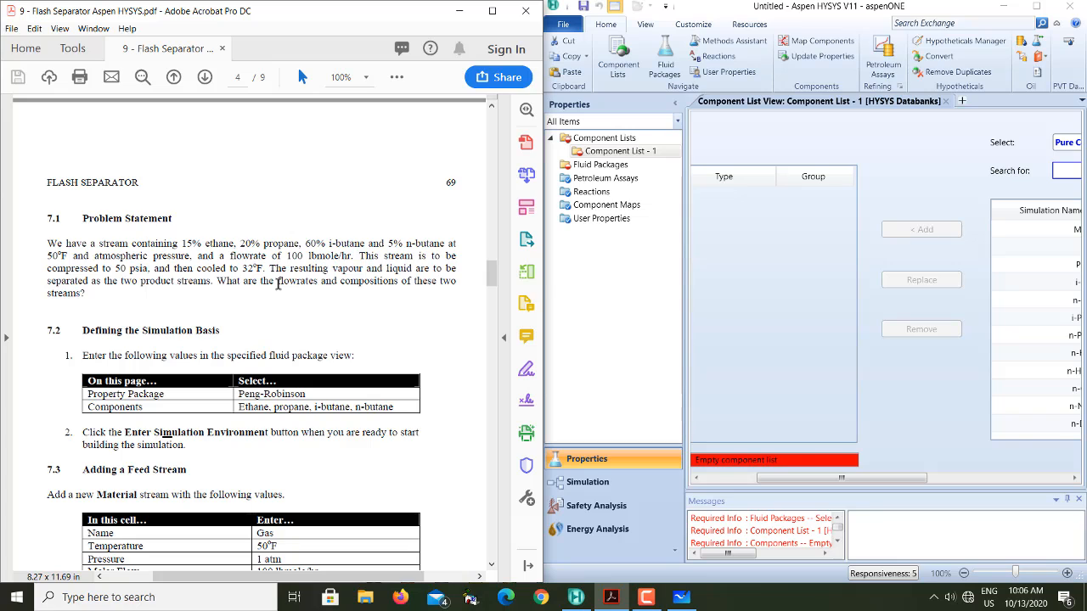
{"action": "left_click_drag", "start_coordinate": [277, 283], "coordinate": [317, 286]}
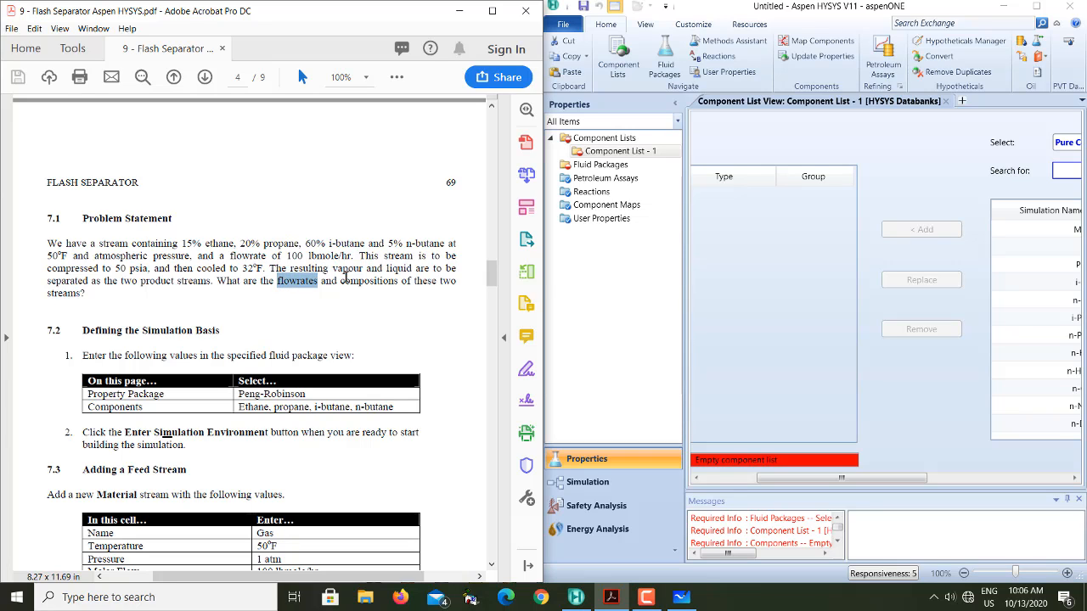
{"action": "left_click_drag", "start_coordinate": [341, 282], "coordinate": [398, 286]}
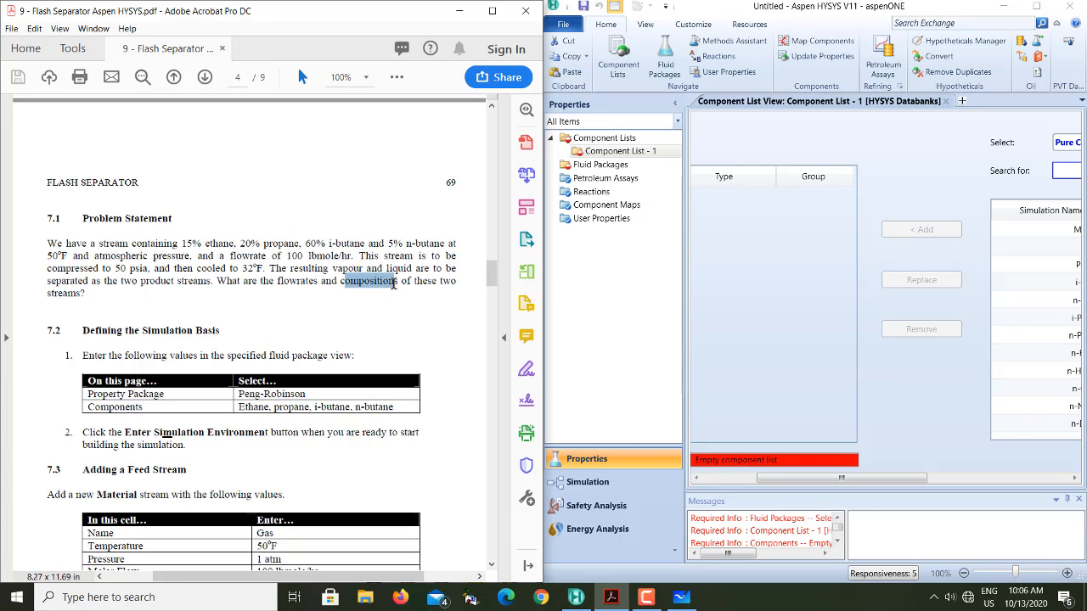
{"action": "left_click", "coordinate": [314, 283]}
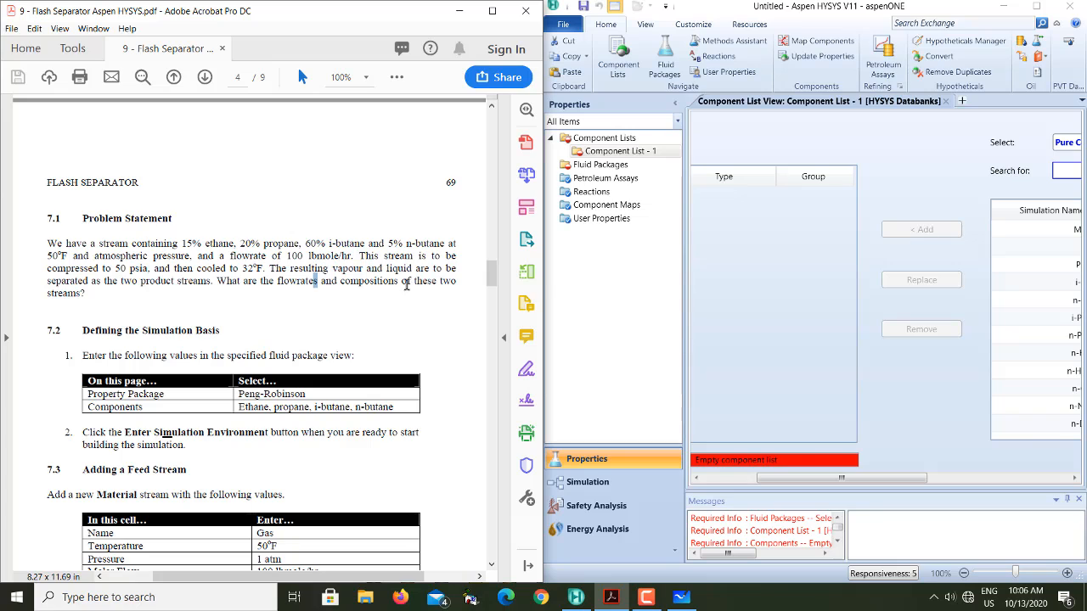
{"action": "left_click_drag", "start_coordinate": [340, 282], "coordinate": [405, 281]}
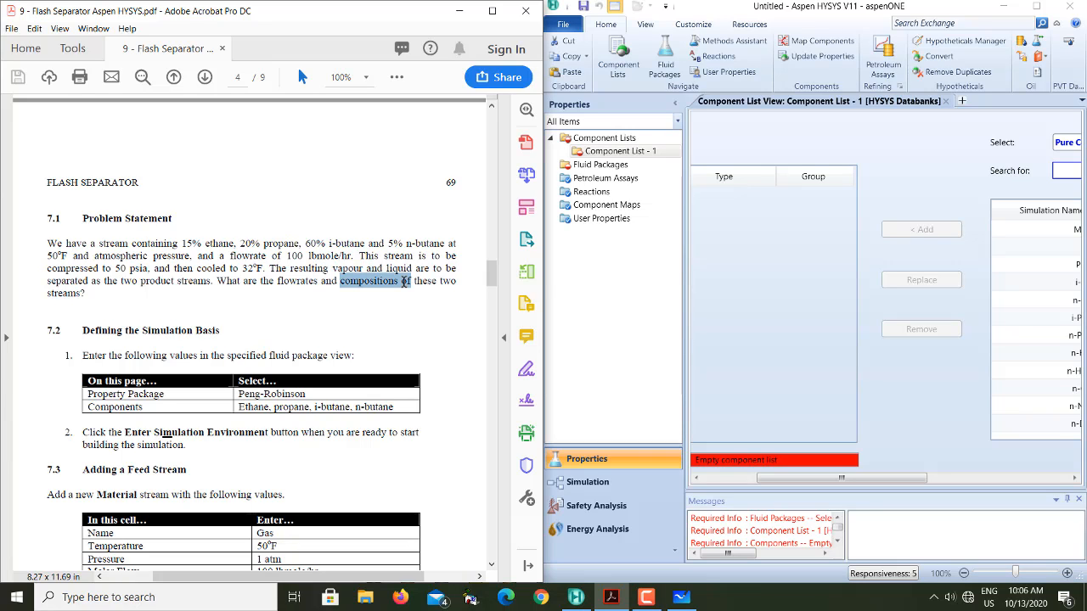
{"action": "left_click", "coordinate": [276, 282]}
{"action": "left_click_drag", "start_coordinate": [276, 282], "coordinate": [322, 283]}
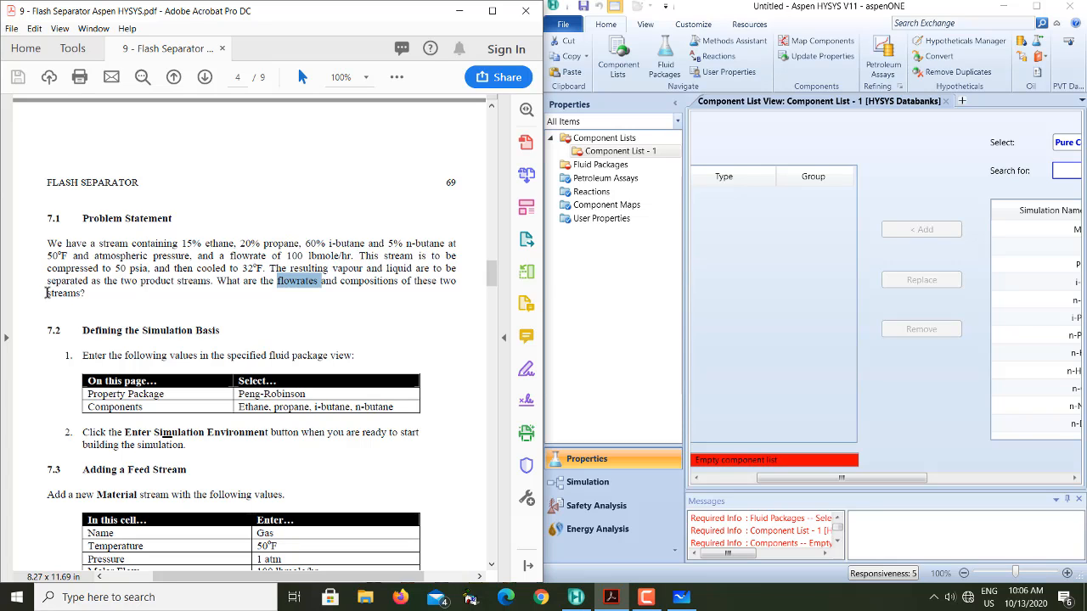
{"action": "left_click_drag", "start_coordinate": [47, 293], "coordinate": [91, 300]}
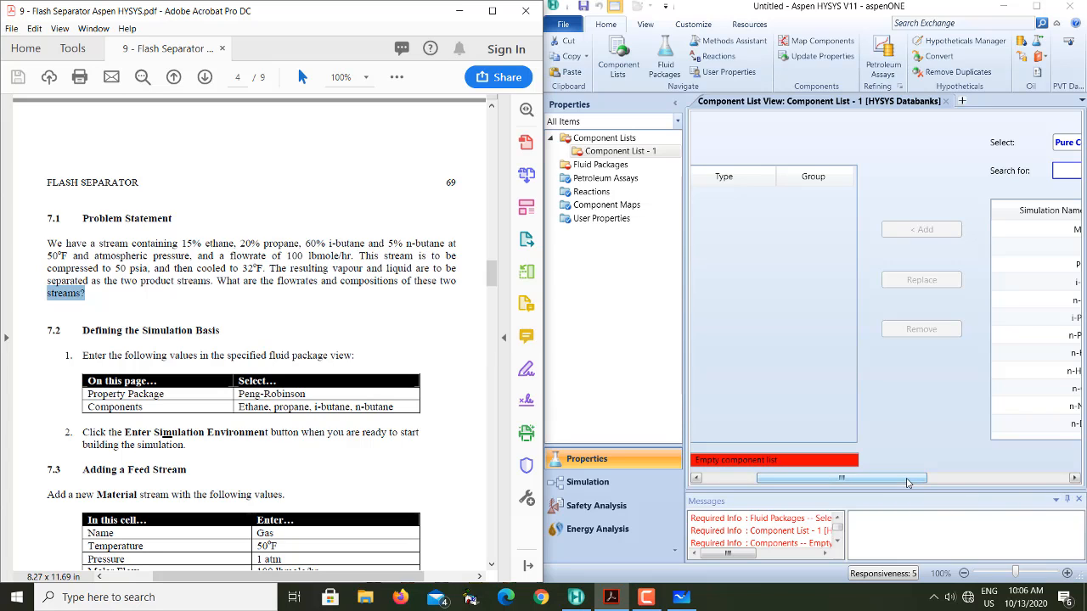
Step: In Aspen HYSYS, add Ethane, Propane, i-Butane and n-Butane to Component List - 1
{"action": "left_click_drag", "start_coordinate": [913, 487], "coordinate": [987, 485]}
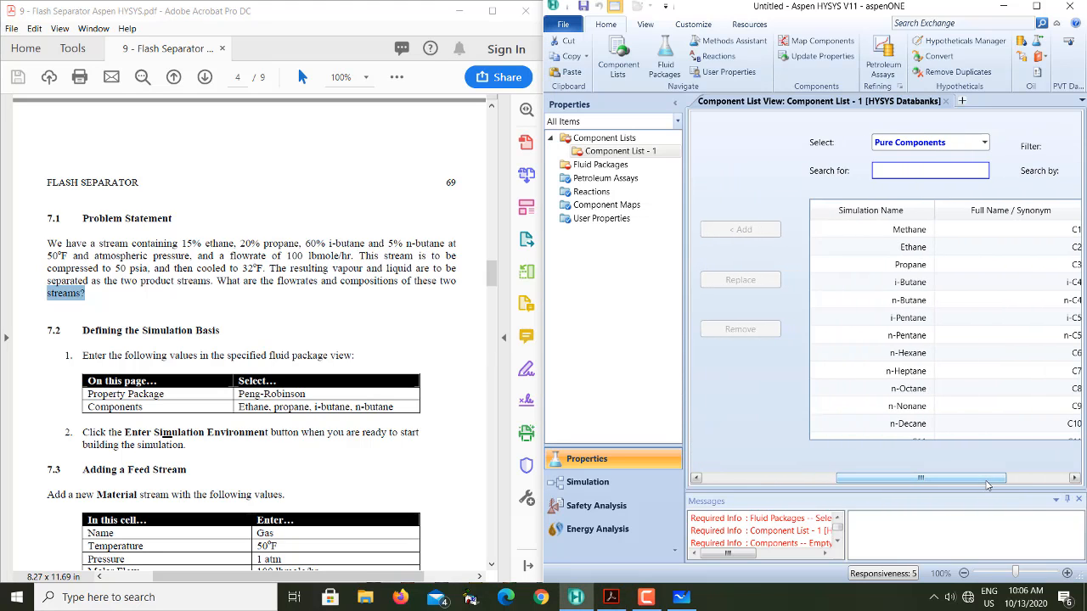
{"action": "left_click", "coordinate": [923, 258]}
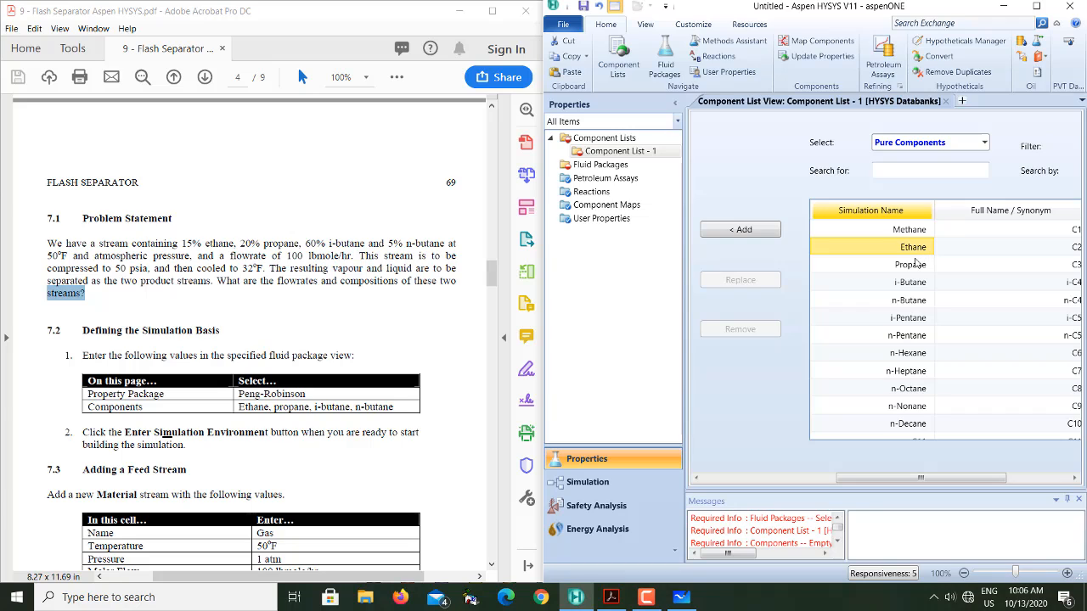
{"action": "left_click", "coordinate": [914, 270]}
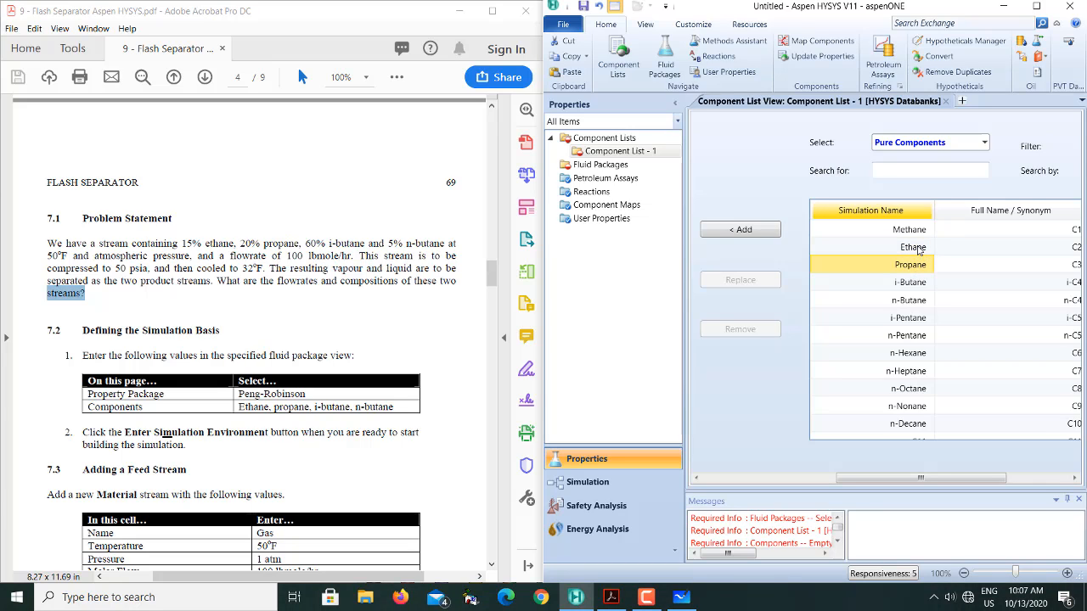
{"action": "left_click", "coordinate": [920, 249]}
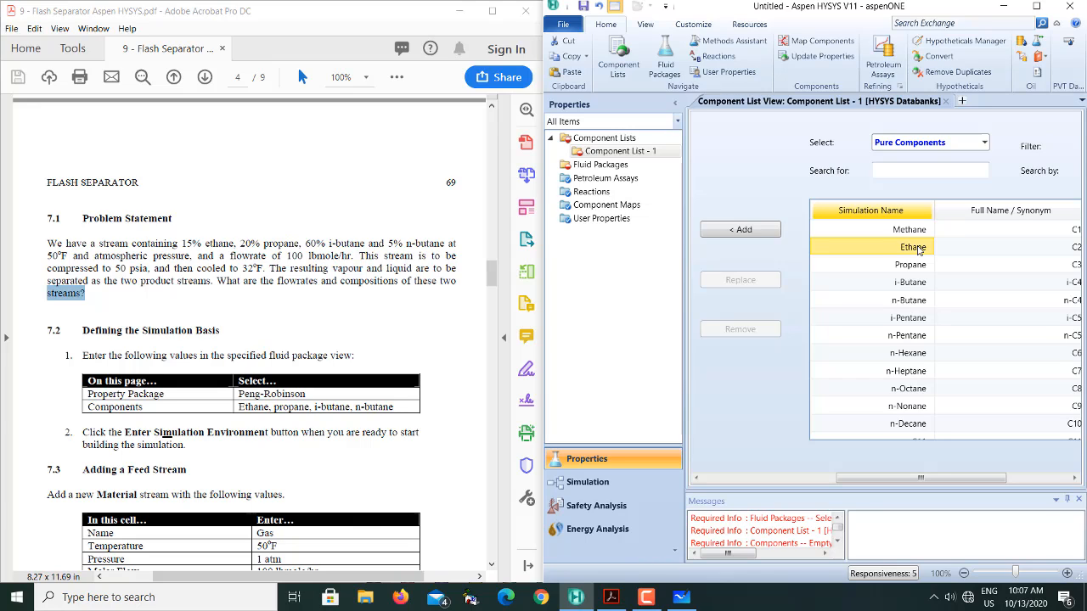
{"action": "left_click", "coordinate": [910, 303], "text": "shift"}
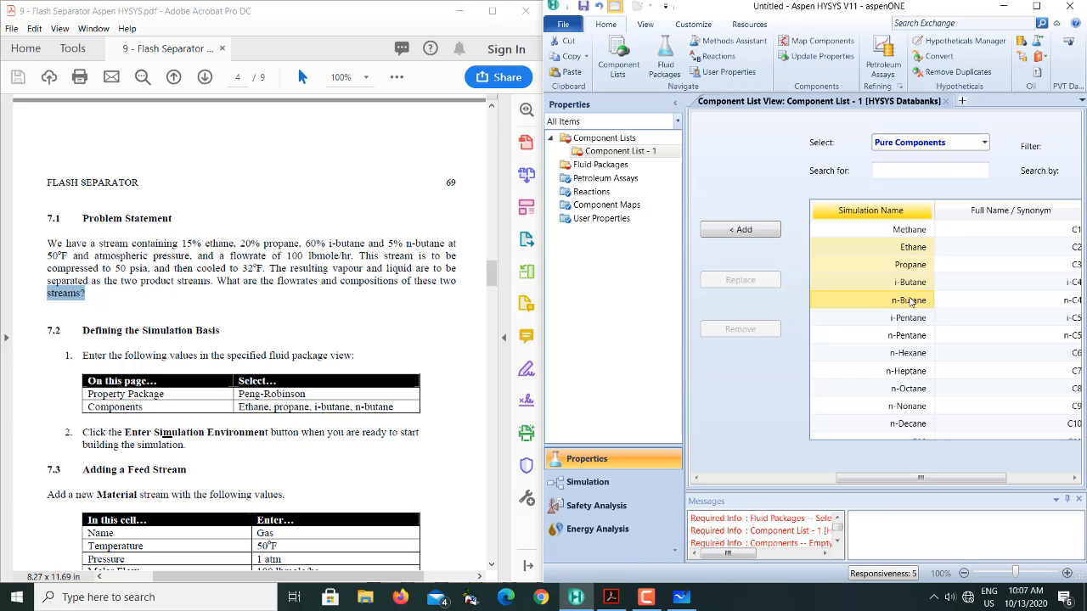
{"action": "left_click", "coordinate": [741, 231]}
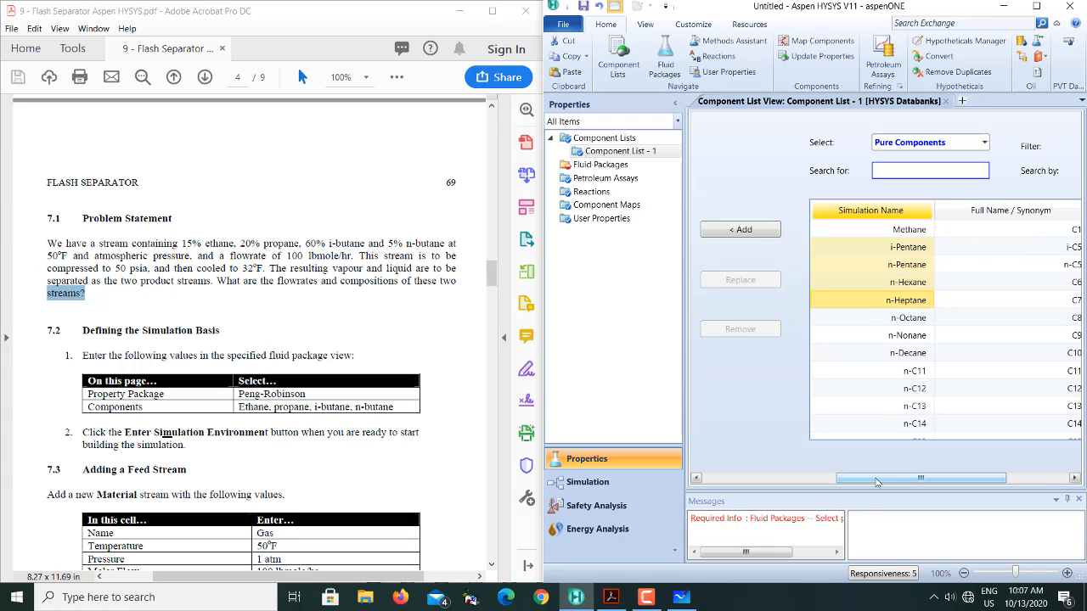
{"action": "left_click_drag", "start_coordinate": [862, 478], "coordinate": [728, 478]}
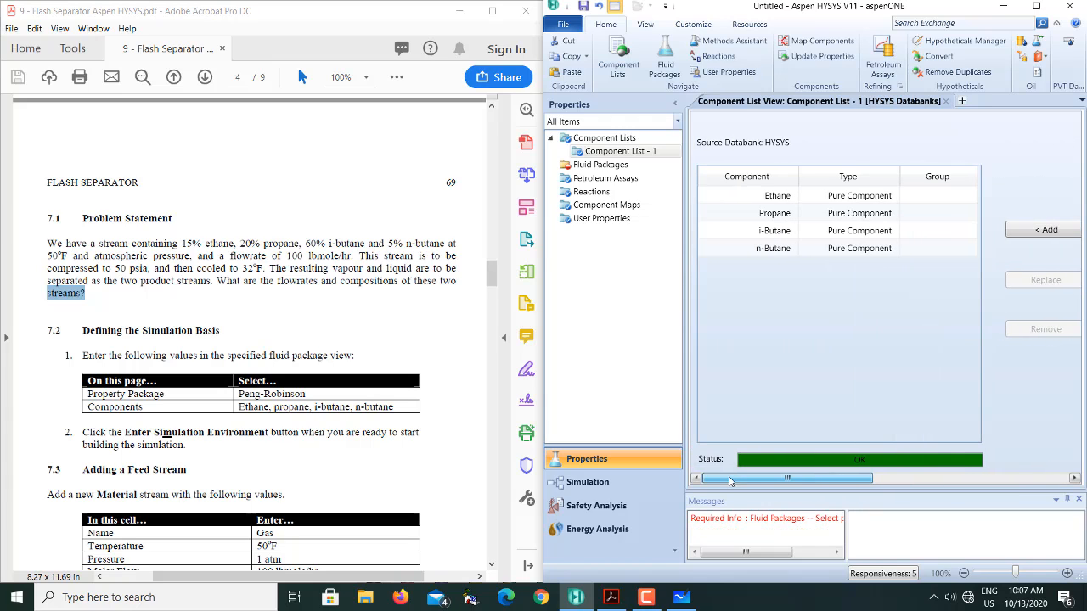
Step: Add a fluid package and select Peng-Robinson as its property package
{"action": "left_click", "coordinate": [594, 165]}
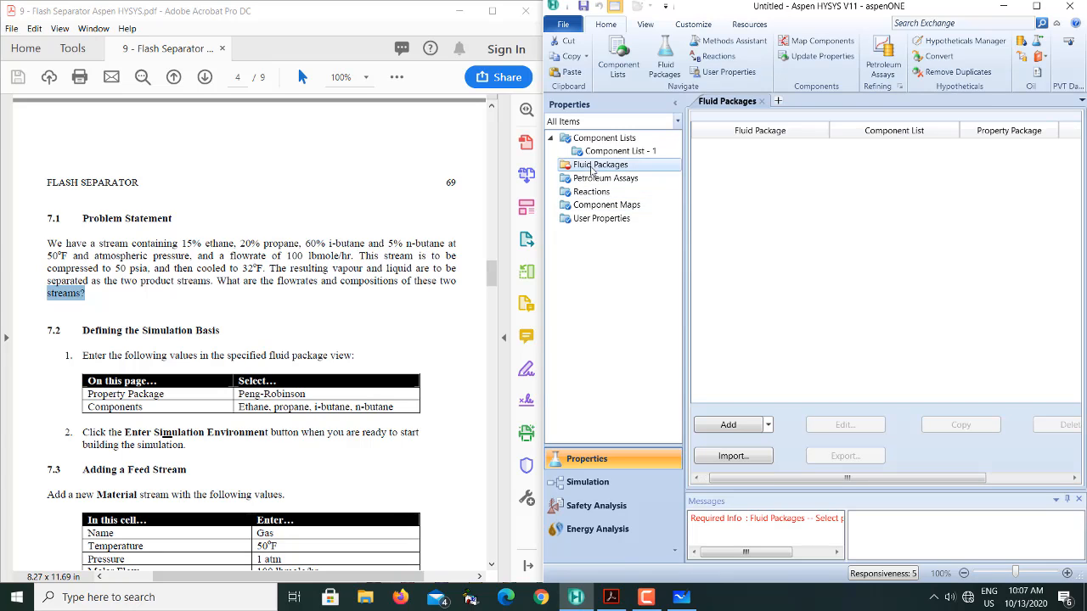
{"action": "left_click", "coordinate": [729, 426]}
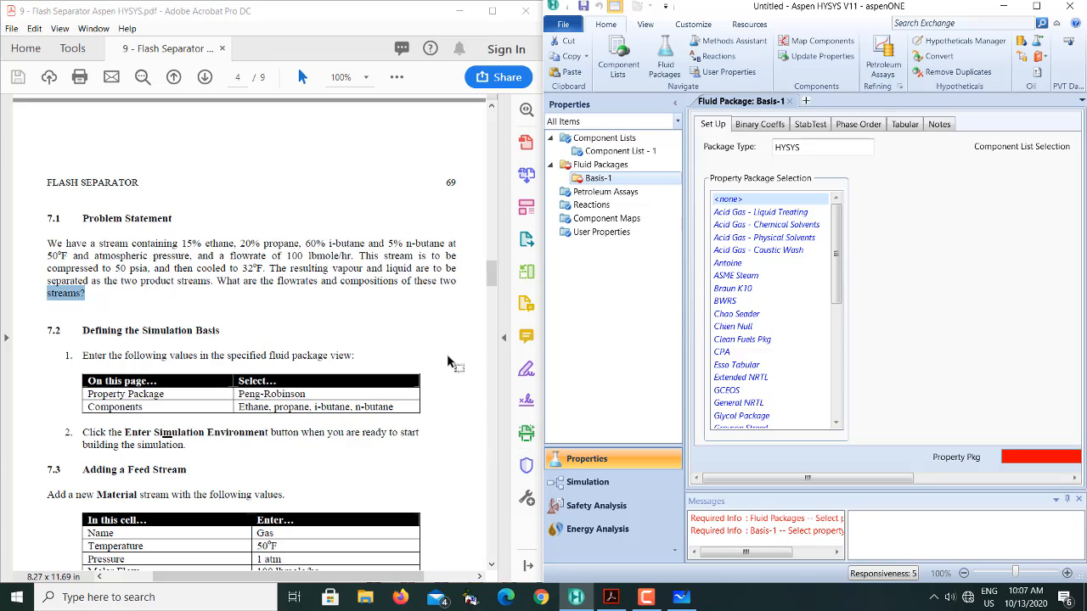
{"action": "scroll", "coordinate": [838, 330], "scroll_direction": "down", "scroll_amount": 2}
{"action": "scroll", "coordinate": [838, 330], "scroll_direction": "down", "scroll_amount": 5}
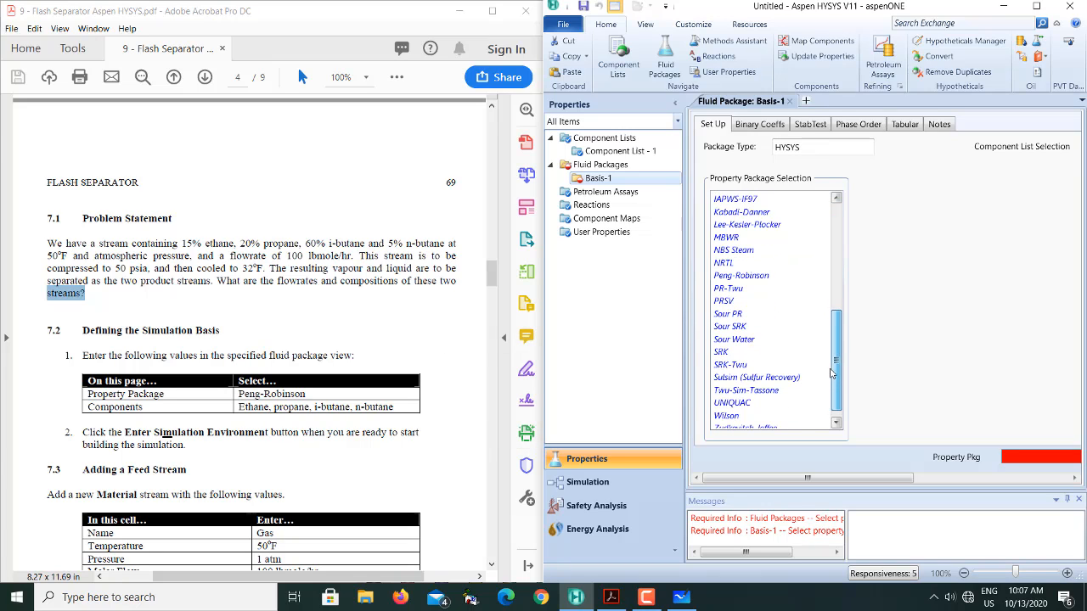
{"action": "left_click", "coordinate": [740, 276]}
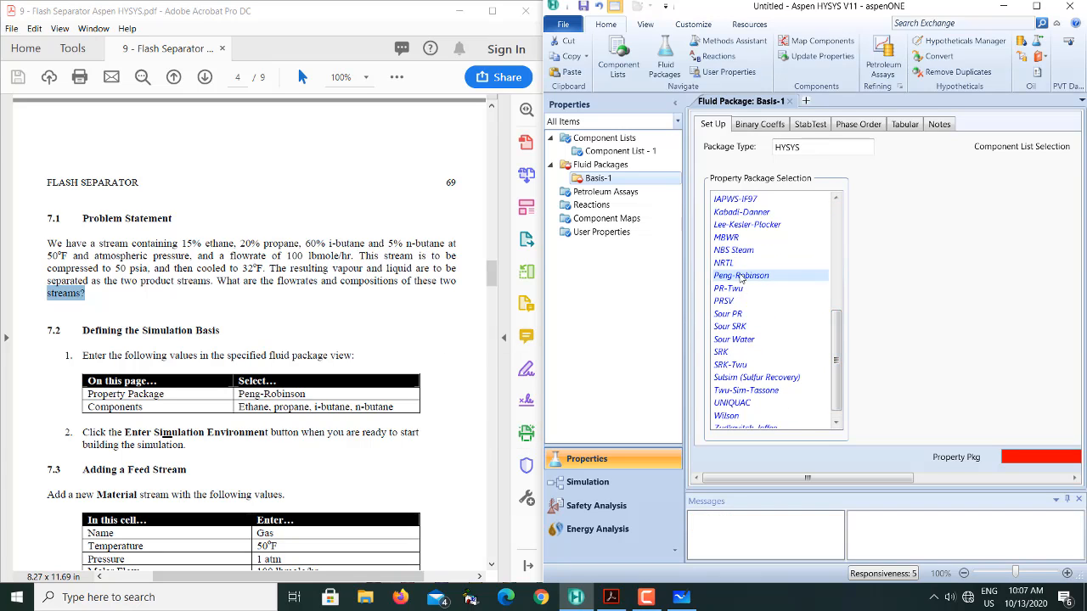
Step: Enter the simulation environment, move the model palette off the flowsheet, and place a material stream on it
{"action": "left_click", "coordinate": [587, 482]}
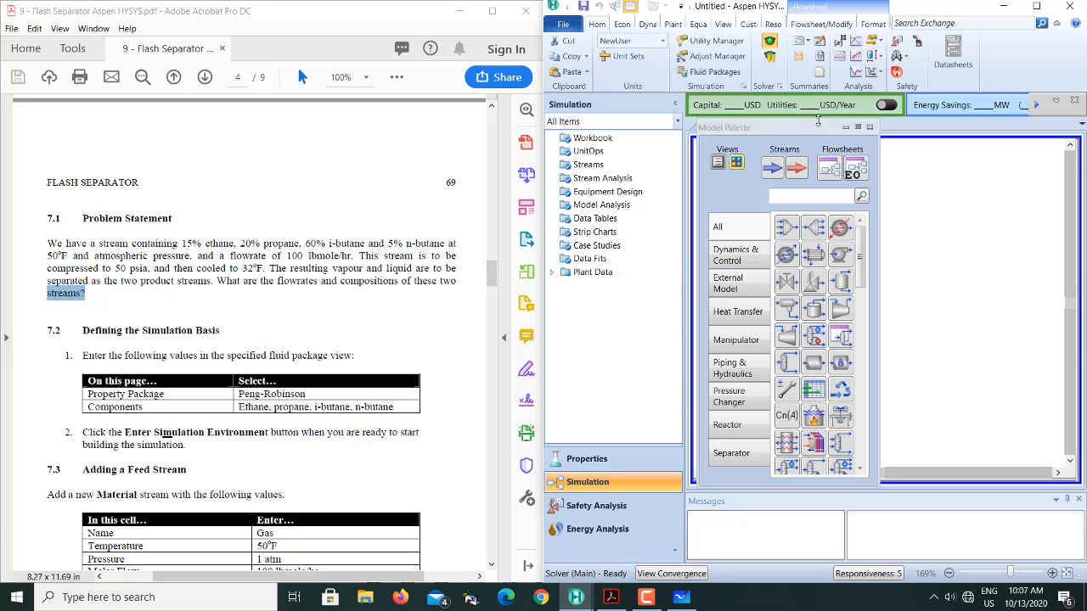
{"action": "left_click_drag", "start_coordinate": [789, 127], "coordinate": [654, 109]}
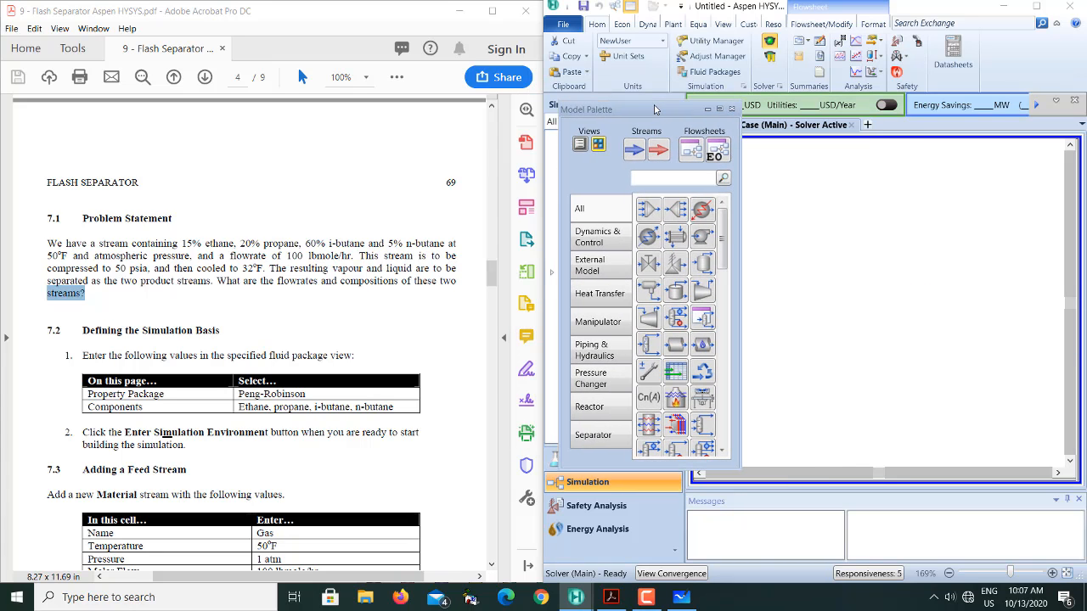
{"action": "left_click_drag", "start_coordinate": [633, 159], "coordinate": [849, 336]}
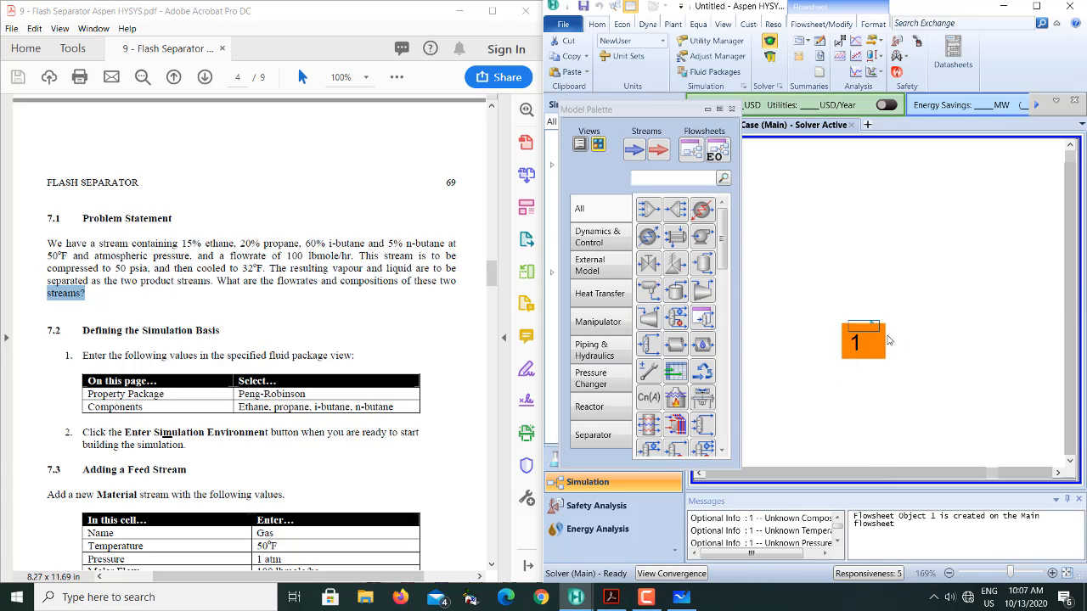
Step: View the PDF's feed stream table and check the units on material stream 1's worksheet against it
{"action": "scroll", "coordinate": [365, 344], "scroll_direction": "down", "scroll_amount": 7}
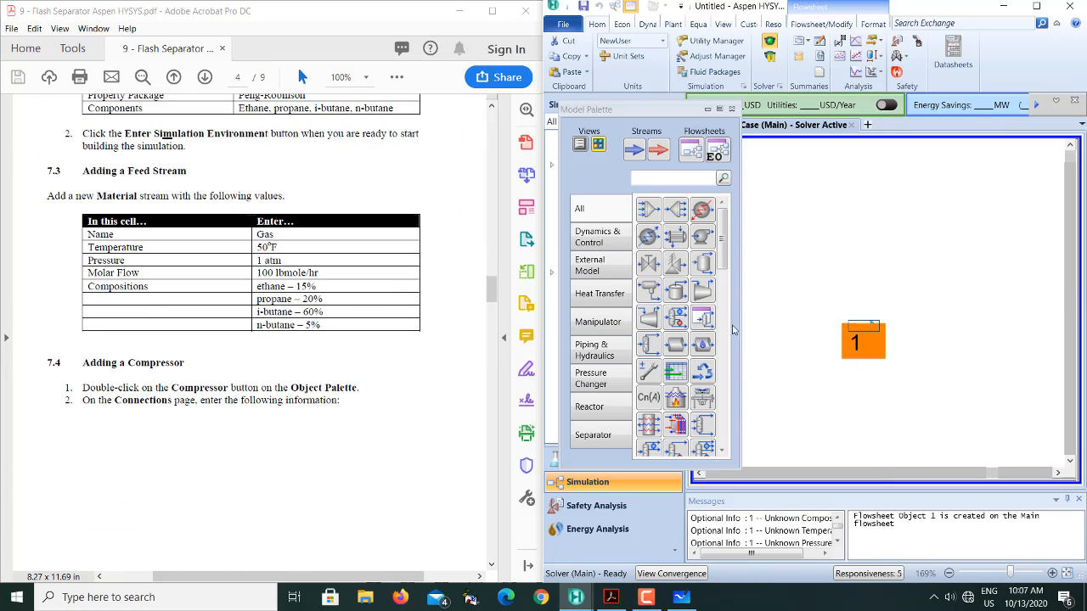
{"action": "double_click", "coordinate": [860, 333]}
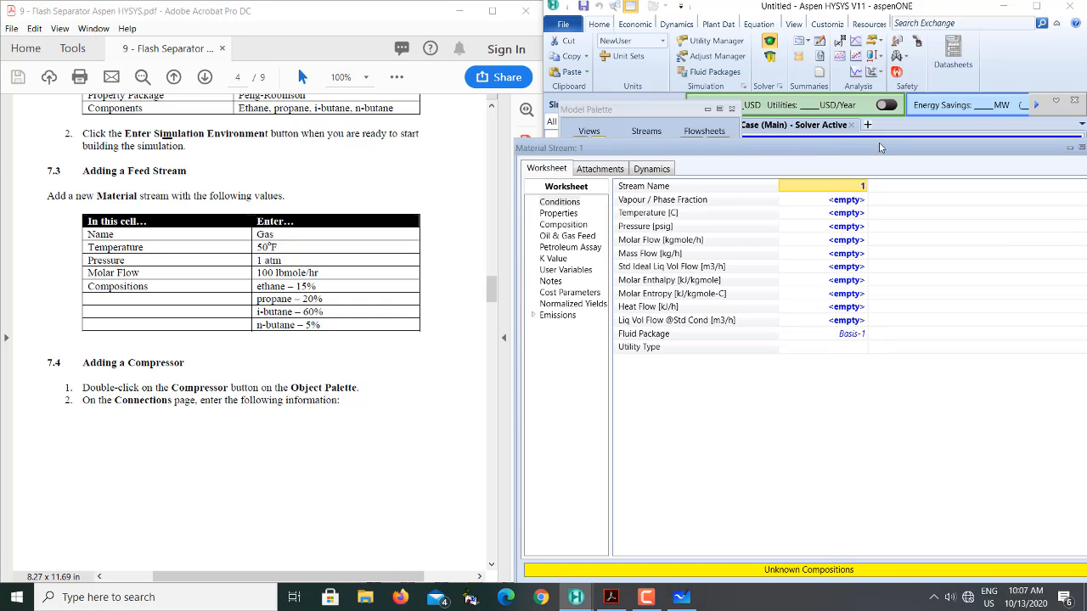
{"action": "left_click_drag", "start_coordinate": [877, 151], "coordinate": [616, 160]}
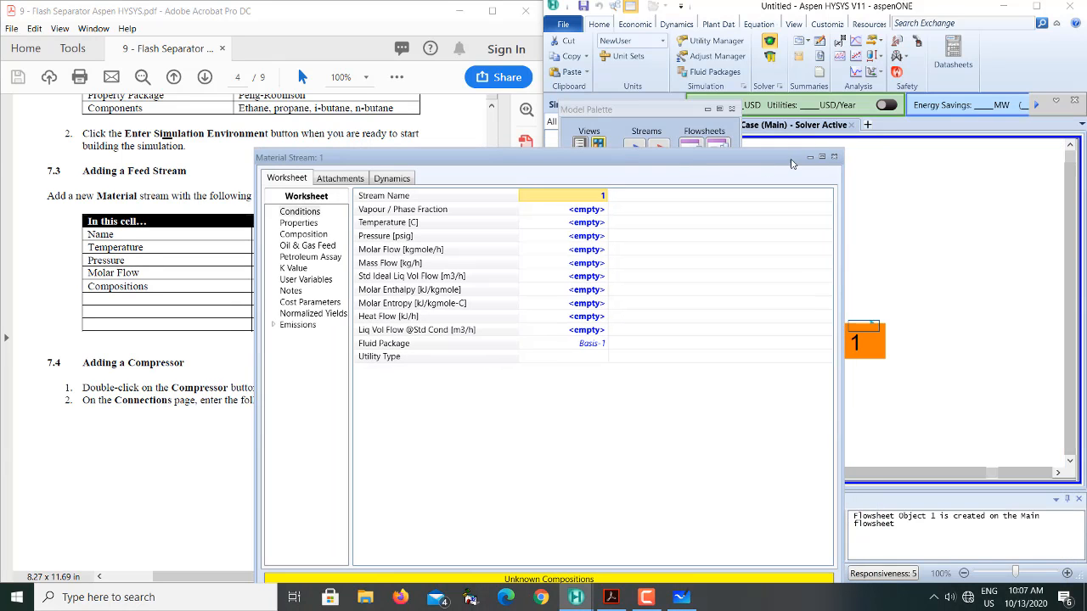
{"action": "left_click", "coordinate": [834, 157]}
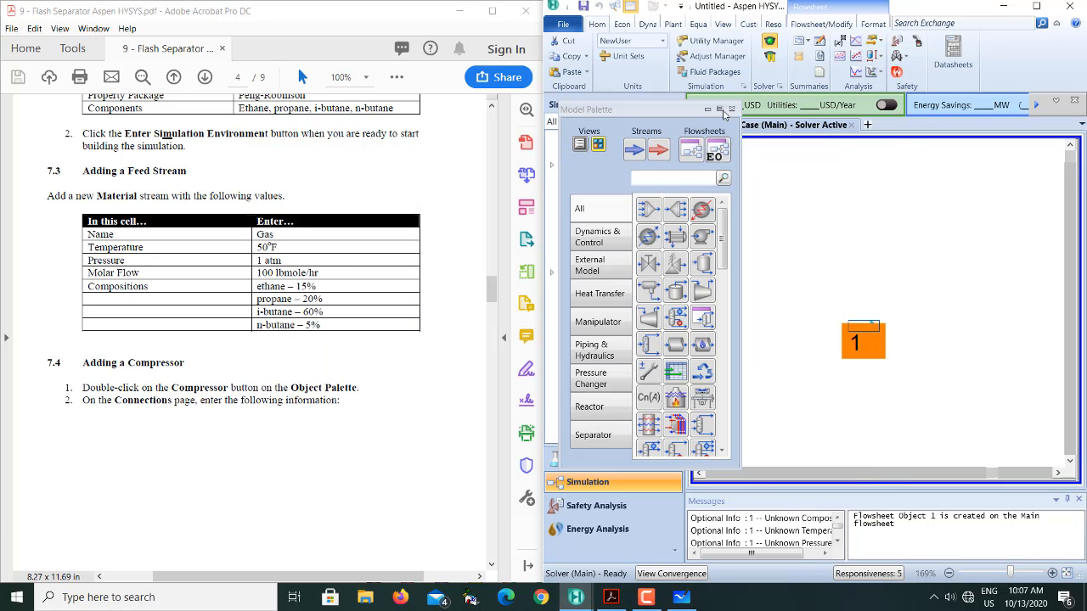
Step: In the NewUser unit set, set the display unit for Pressure to atm
{"action": "left_click", "coordinate": [621, 56]}
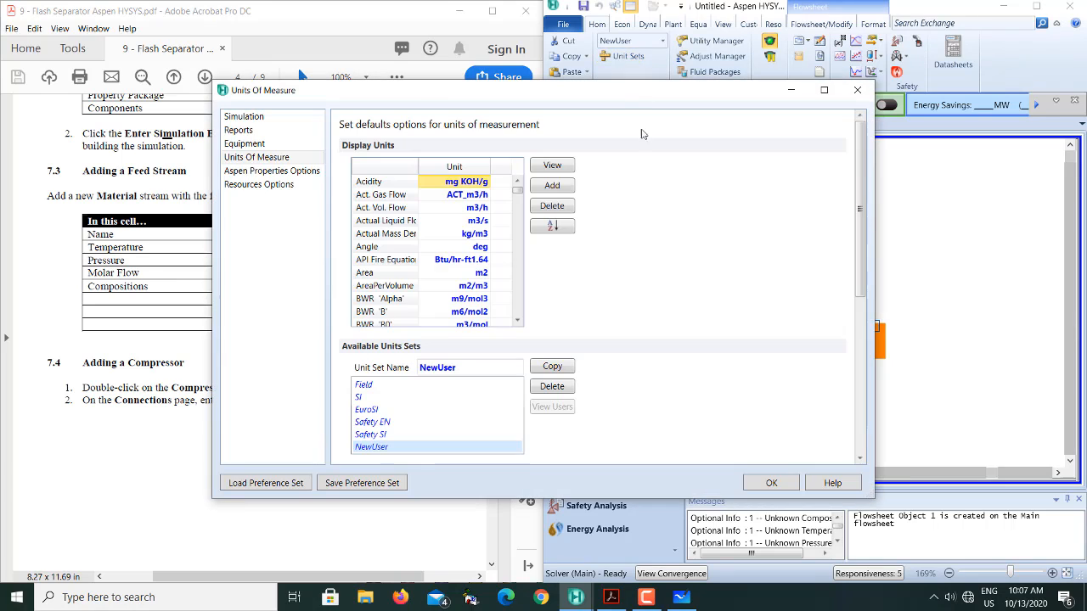
{"action": "scroll", "coordinate": [476, 281], "scroll_direction": "down", "scroll_amount": 20}
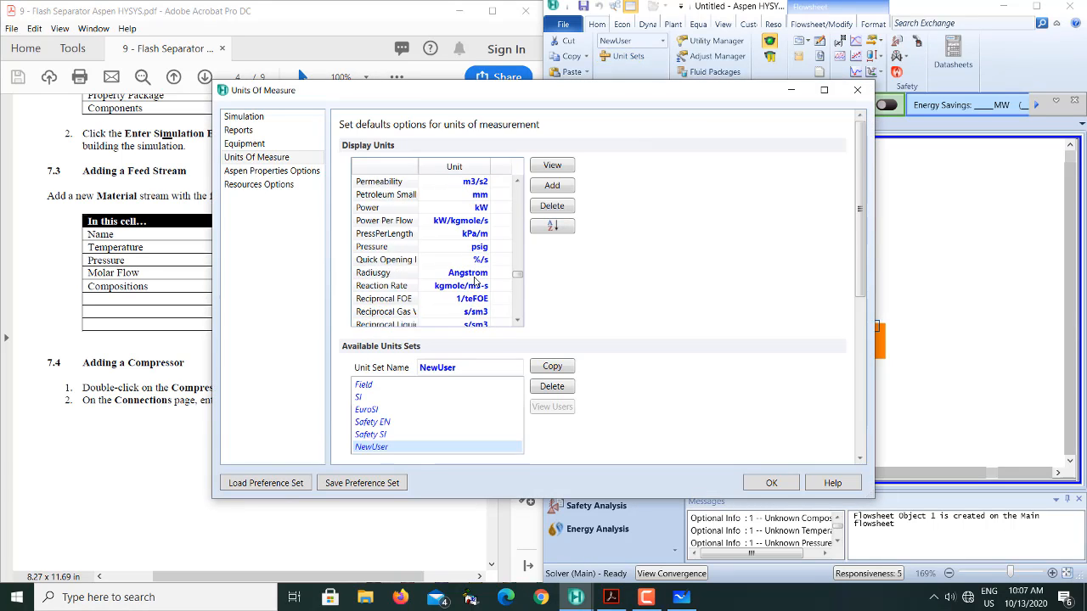
{"action": "scroll", "coordinate": [476, 281], "scroll_direction": "up", "scroll_amount": 15}
{"action": "scroll", "coordinate": [476, 281], "scroll_direction": "down", "scroll_amount": 12}
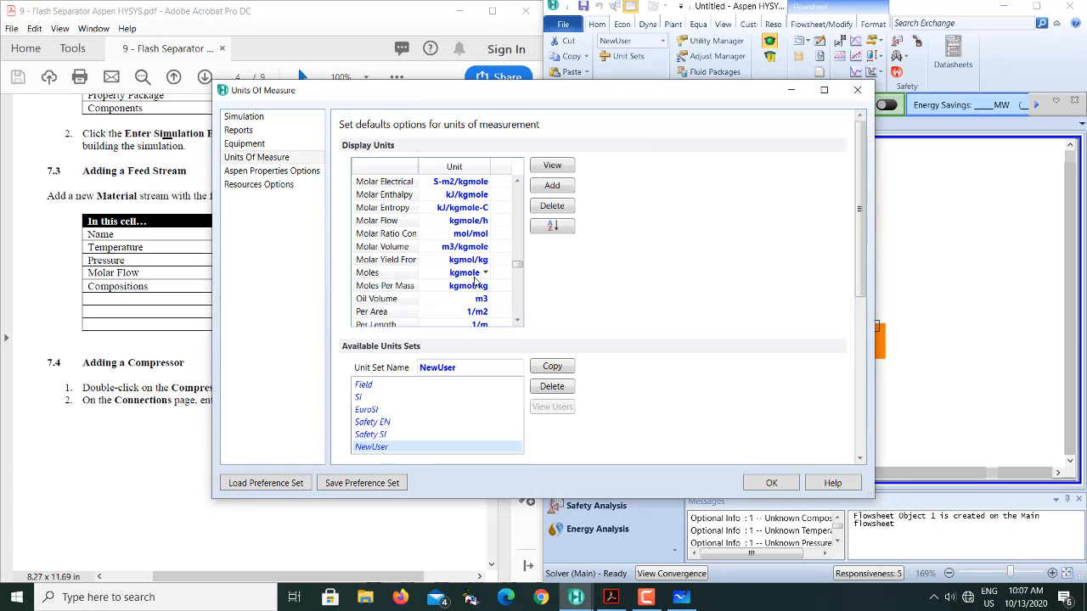
{"action": "scroll", "coordinate": [476, 281], "scroll_direction": "down", "scroll_amount": 15}
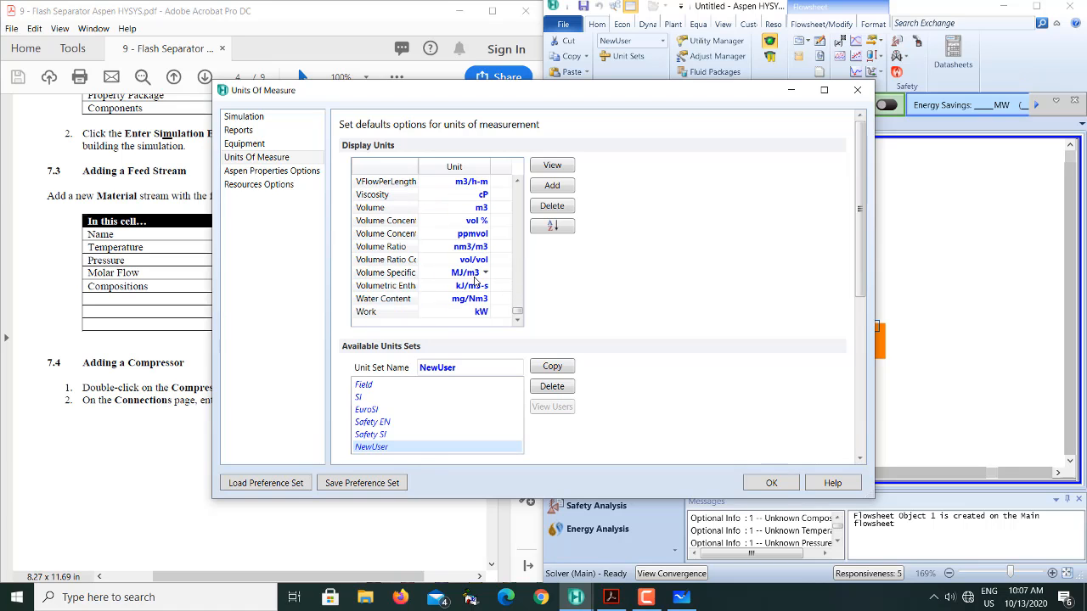
{"action": "scroll", "coordinate": [477, 281], "scroll_direction": "up", "scroll_amount": 10}
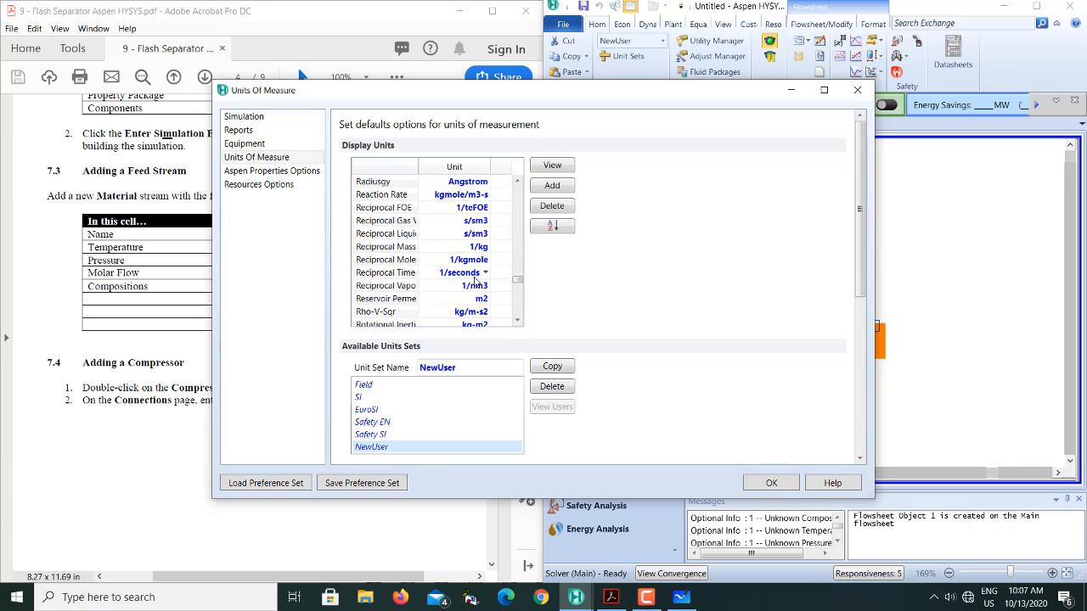
{"action": "left_click", "coordinate": [517, 323]}
{"action": "left_click", "coordinate": [517, 321]}
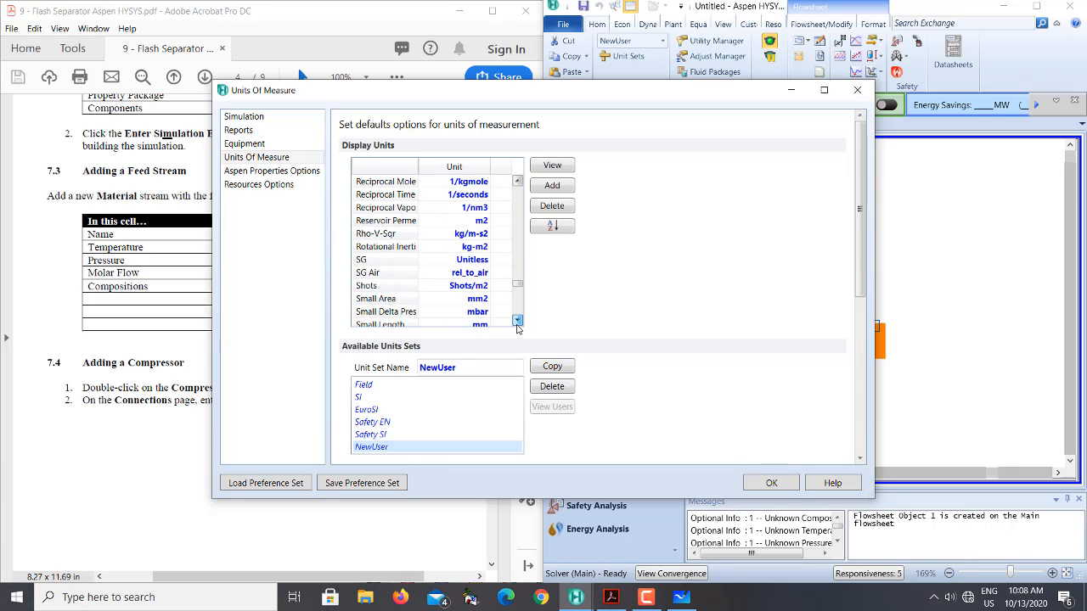
{"action": "left_click", "coordinate": [517, 184]}
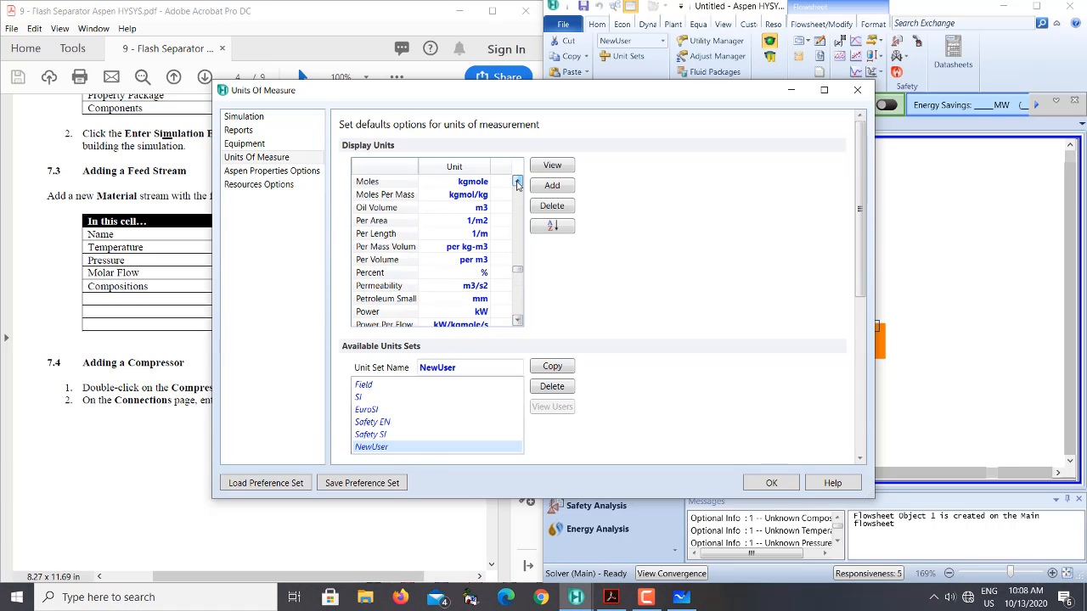
{"action": "left_click", "coordinate": [517, 184]}
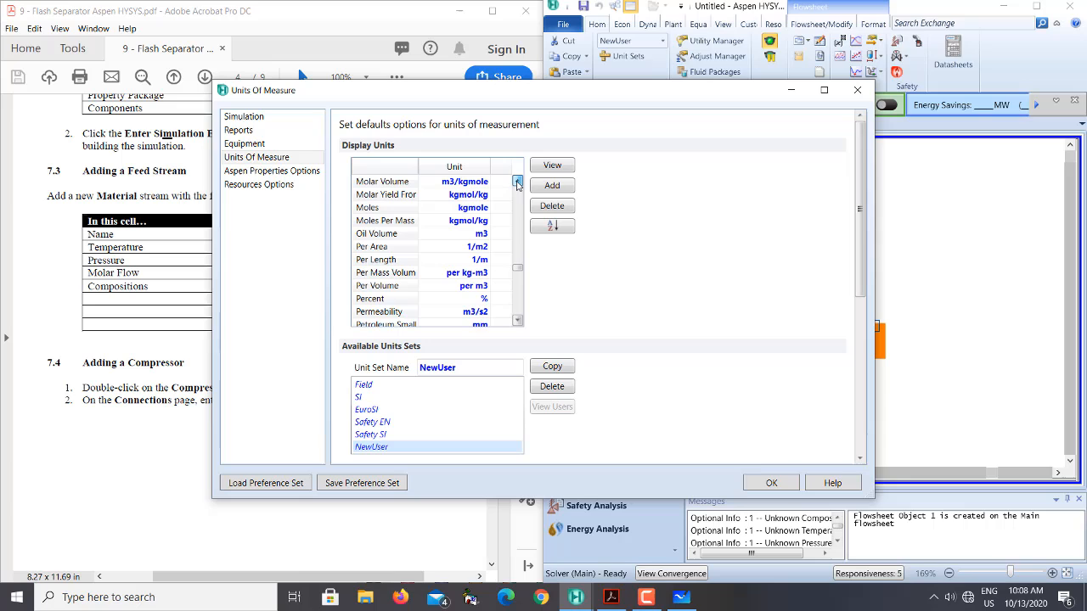
{"action": "left_click", "coordinate": [517, 322]}
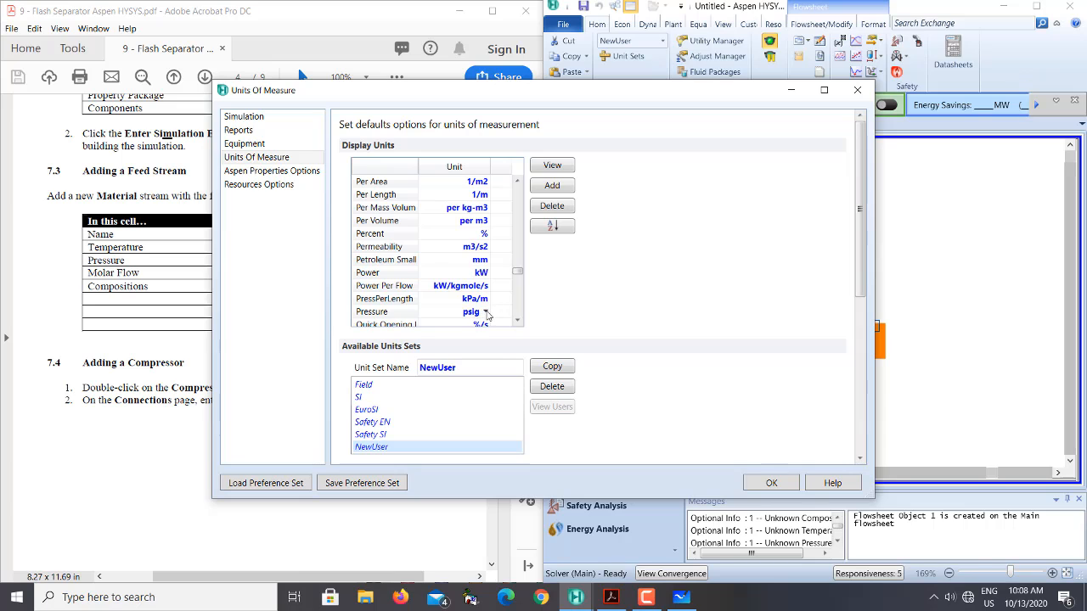
{"action": "left_click", "coordinate": [487, 313]}
{"action": "left_click", "coordinate": [488, 403]}
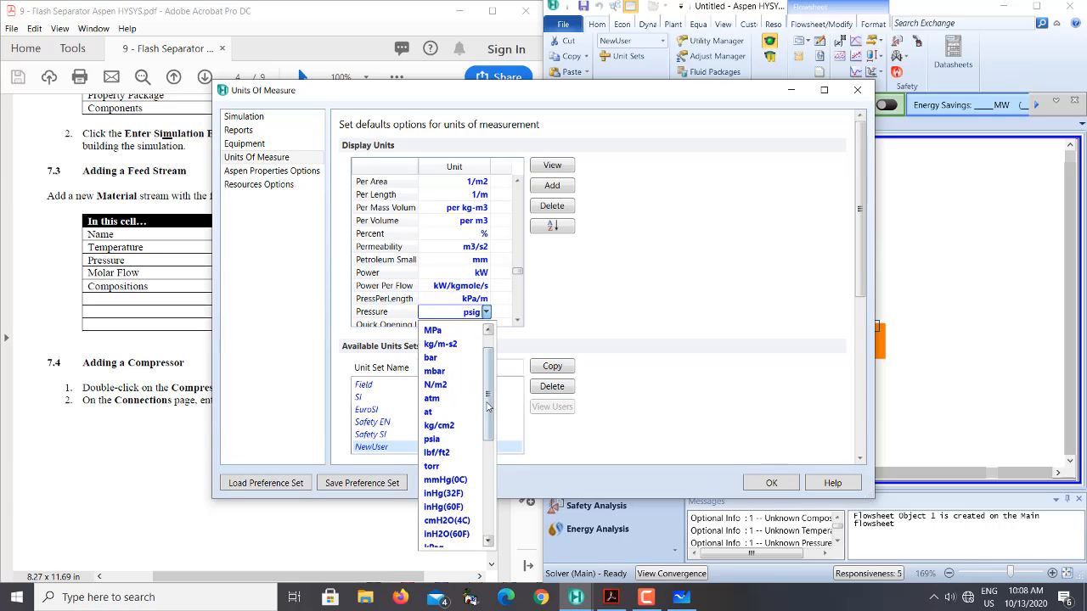
{"action": "left_click_drag", "start_coordinate": [487, 403], "coordinate": [488, 346]}
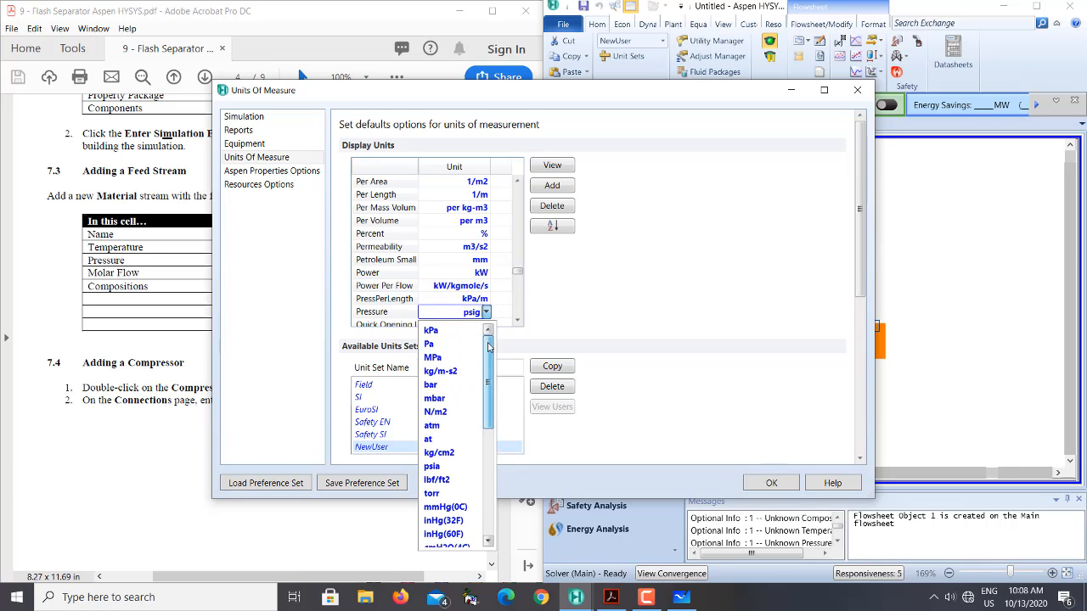
{"action": "left_click", "coordinate": [449, 427]}
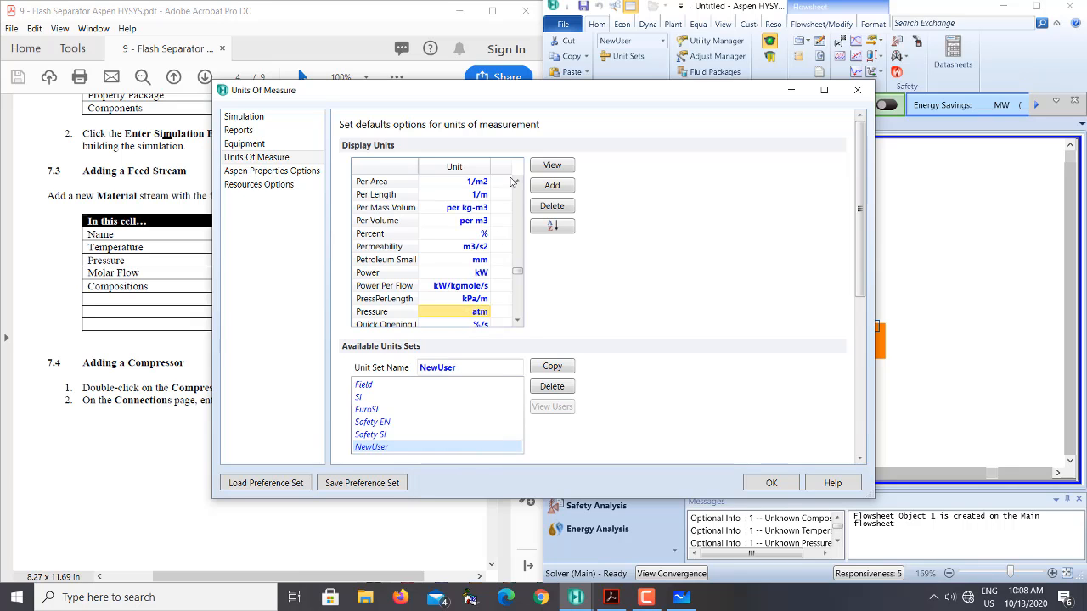
Step: Set the NewUser unit set's display unit for Temperature to F
{"action": "left_click_drag", "start_coordinate": [518, 322], "coordinate": [518, 322]}
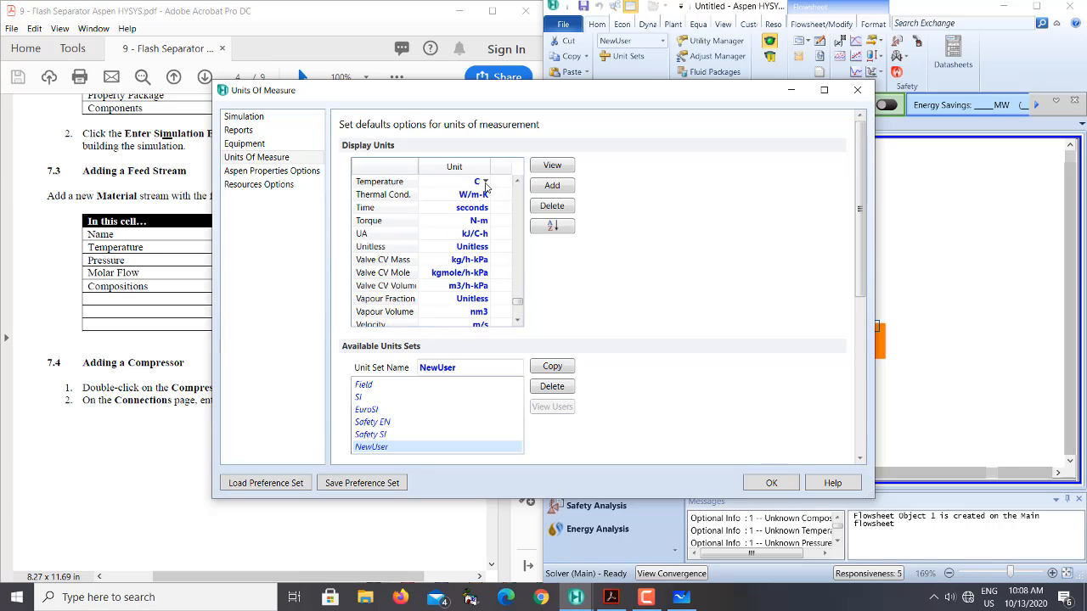
{"action": "left_click", "coordinate": [485, 182]}
{"action": "left_click", "coordinate": [435, 207]}
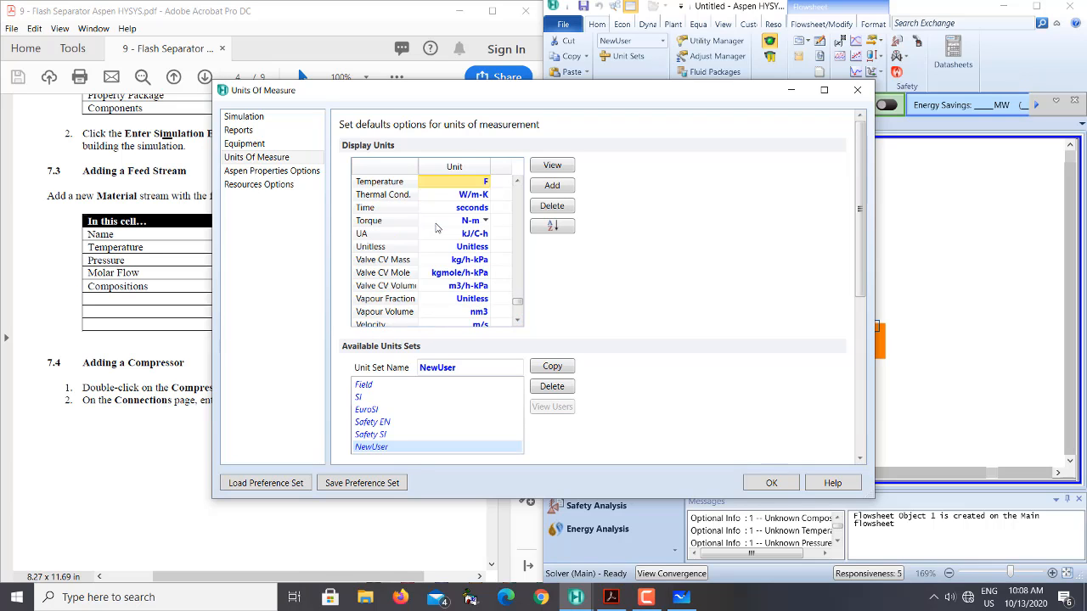
Step: Set the Molar Flow display unit to lbmole/hr and accept the unit set changes
{"action": "left_click", "coordinate": [517, 182]}
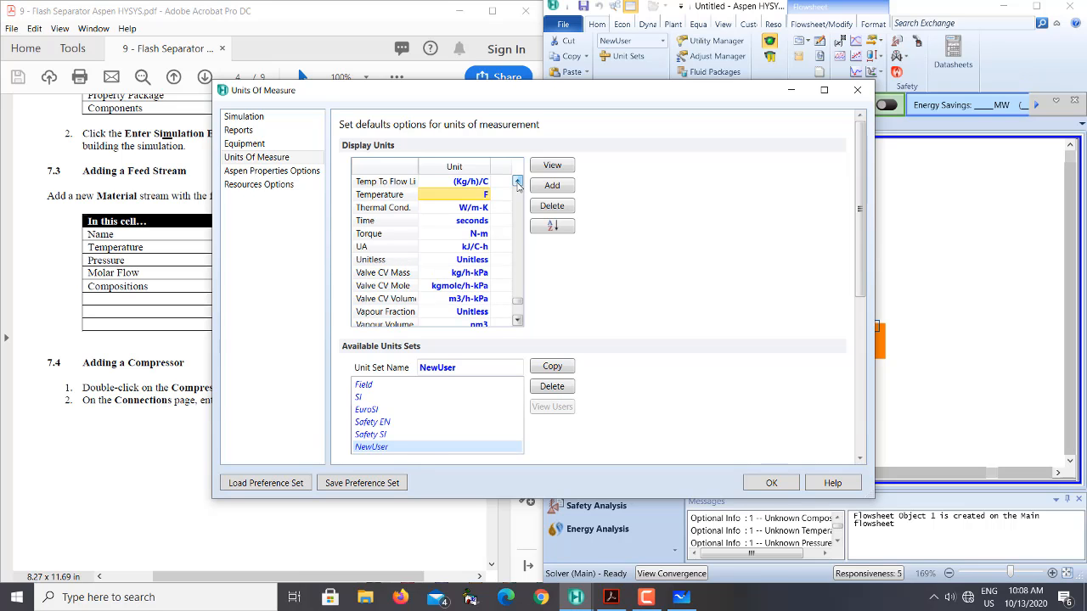
{"action": "scroll", "coordinate": [517, 185], "scroll_direction": "up", "scroll_amount": 2}
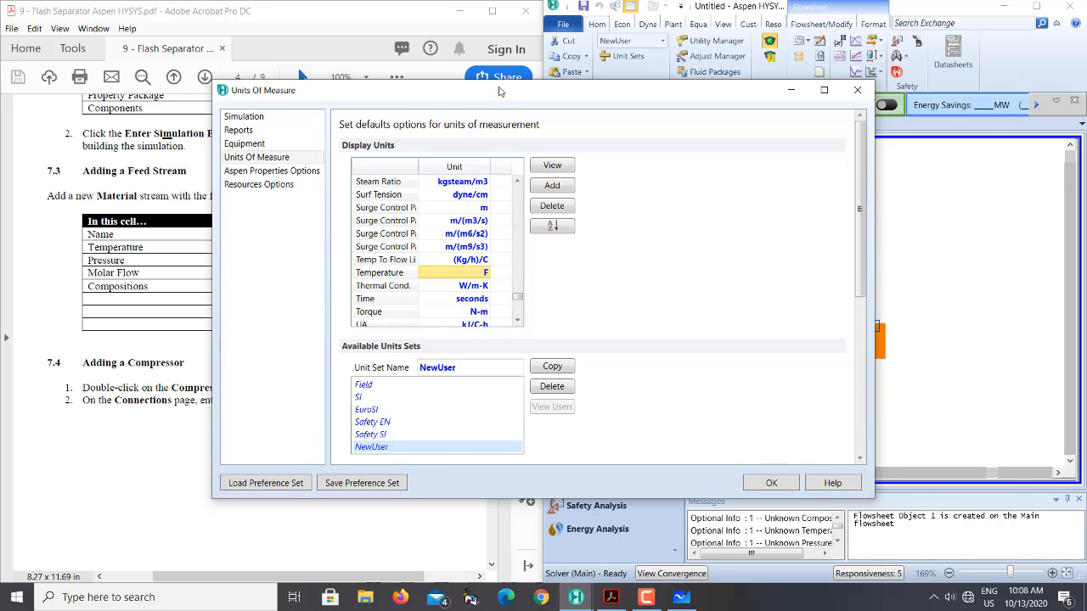
{"action": "left_click_drag", "start_coordinate": [501, 91], "coordinate": [626, 101]}
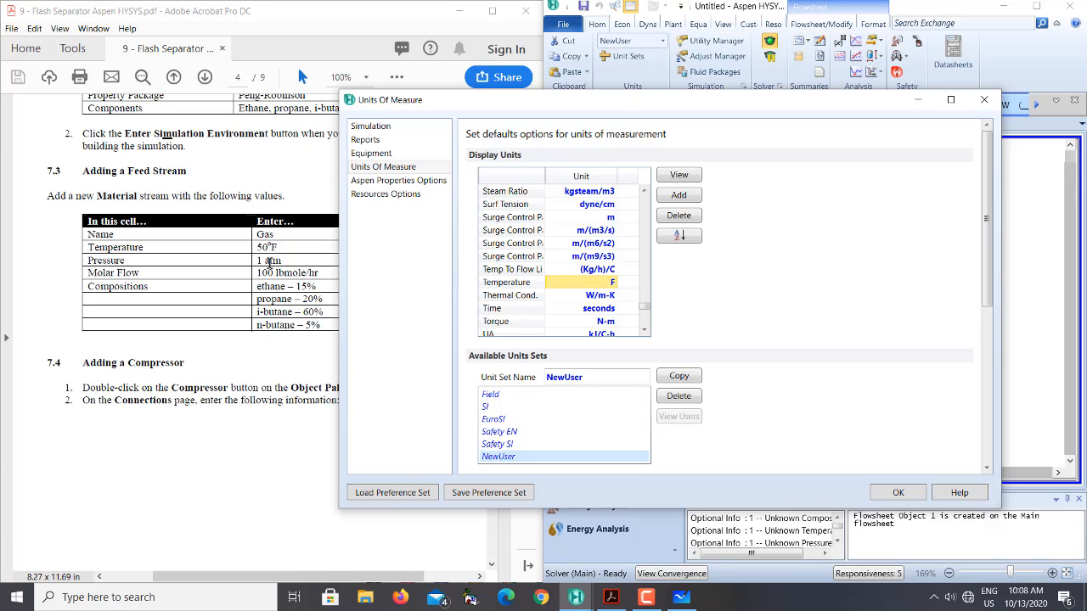
{"action": "left_click", "coordinate": [644, 191]}
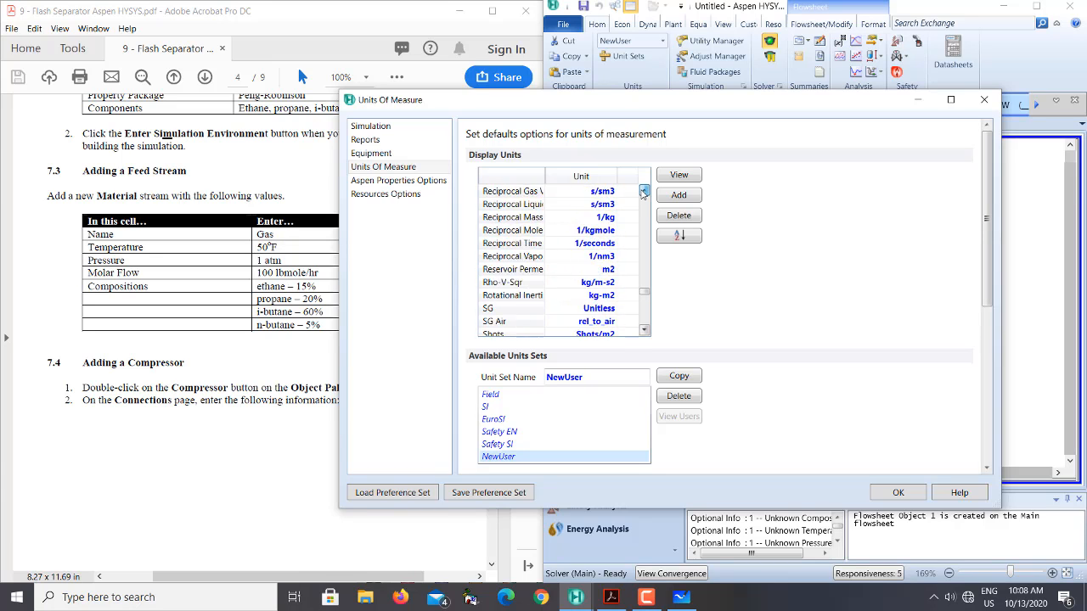
{"action": "left_click_drag", "start_coordinate": [645, 191], "coordinate": [644, 191]}
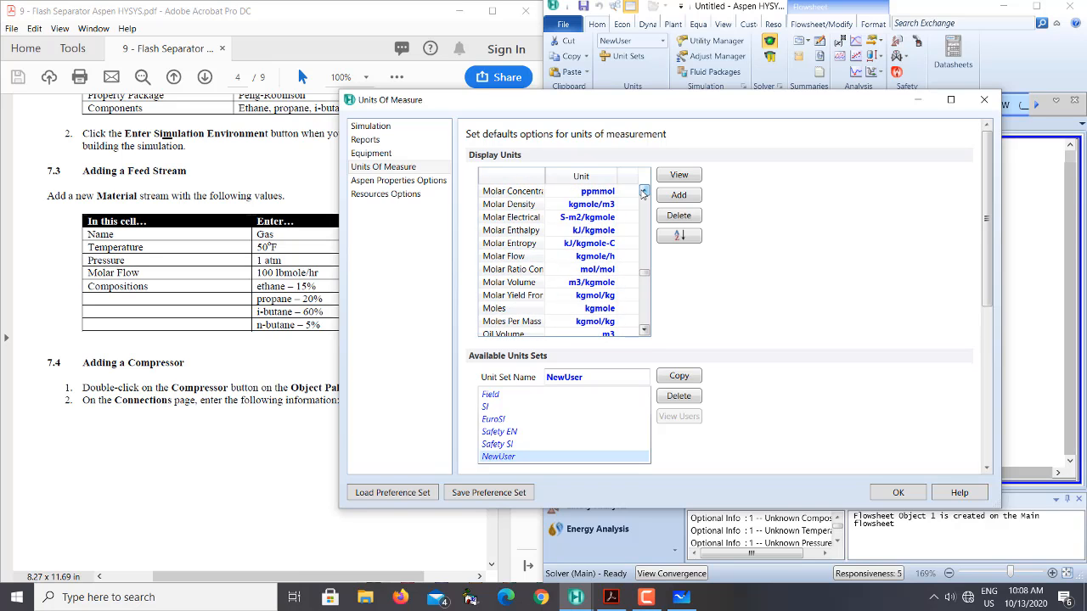
{"action": "left_click", "coordinate": [610, 257]}
{"action": "left_click", "coordinate": [613, 257]}
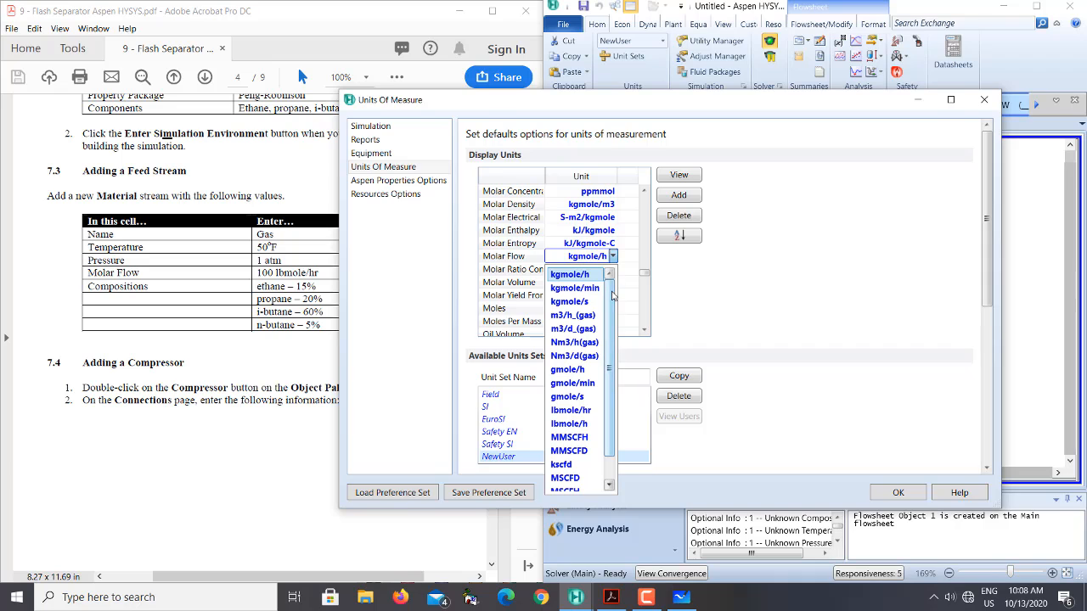
{"action": "scroll", "coordinate": [580, 399], "scroll_direction": "down", "scroll_amount": 1}
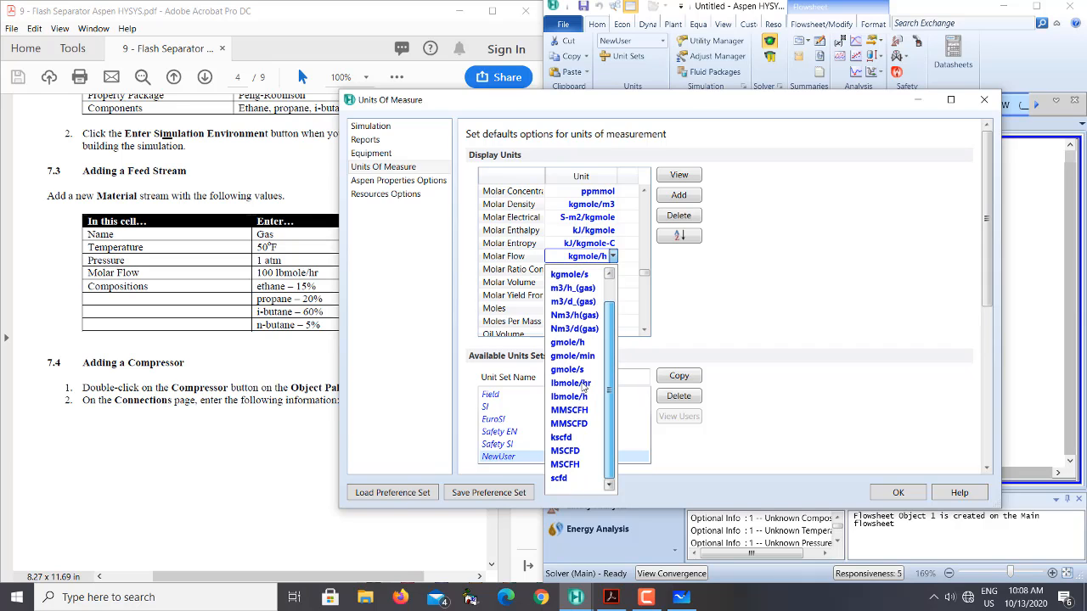
{"action": "left_click", "coordinate": [581, 384]}
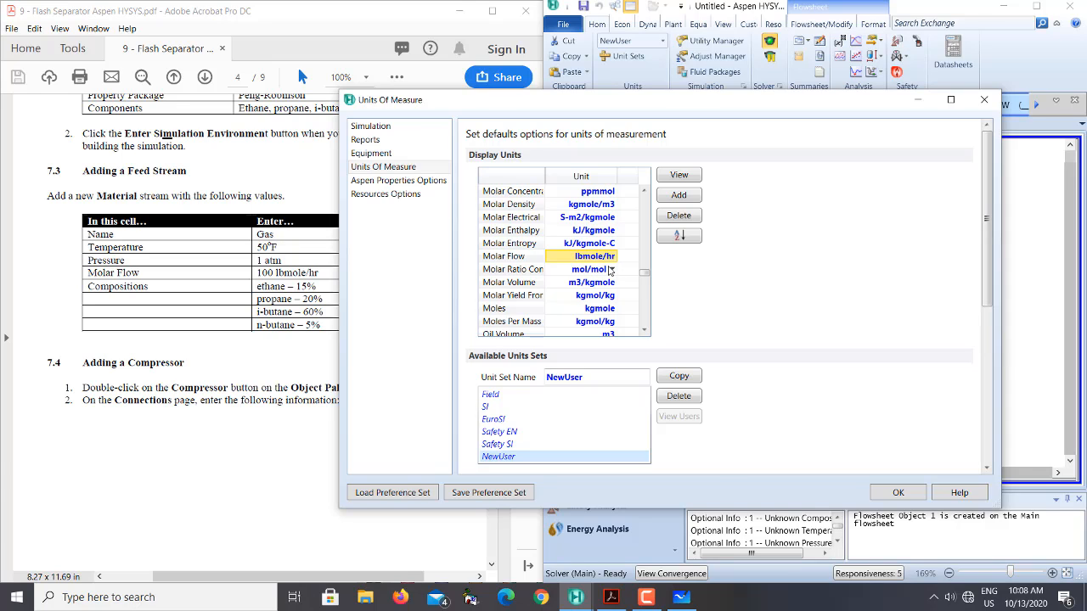
{"action": "left_click", "coordinate": [897, 493]}
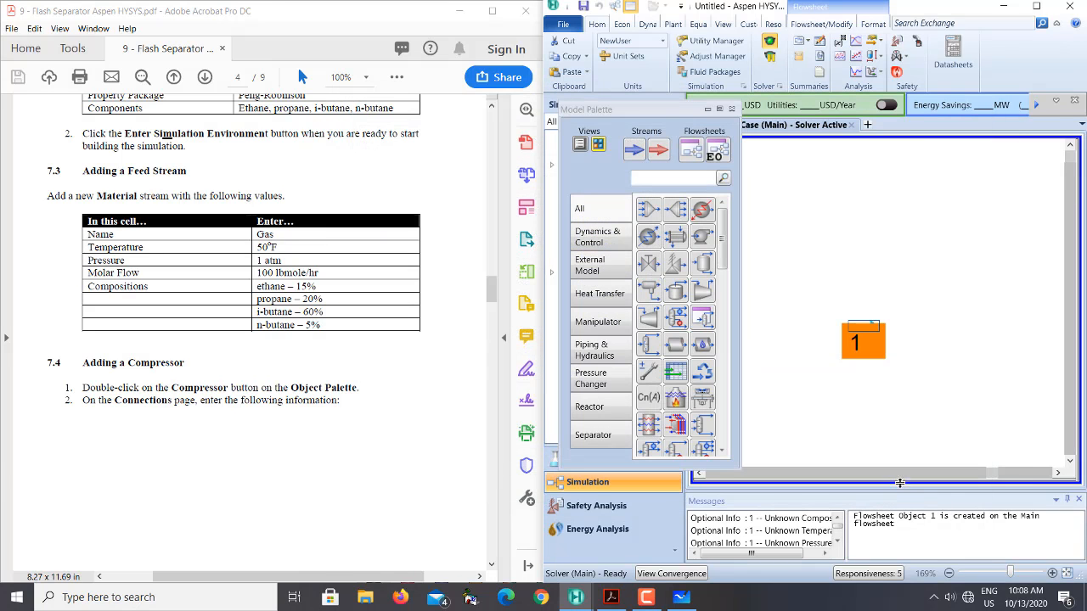
Step: Open material stream 1's worksheet and rename the stream as Gas
{"action": "double_click", "coordinate": [861, 334]}
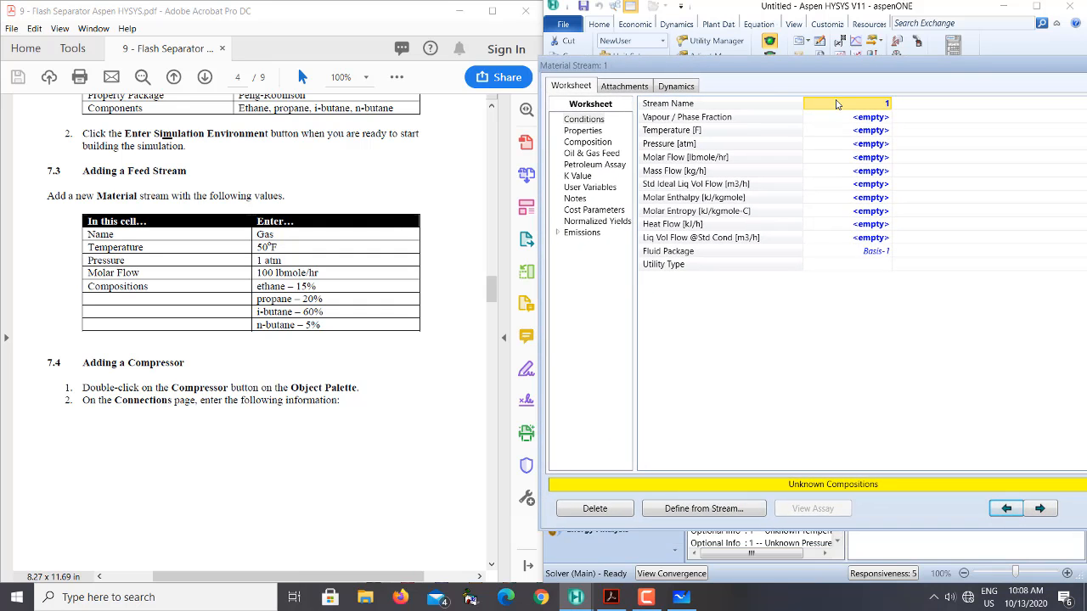
{"action": "type", "text": "Gas"}
{"action": "key", "text": "Return"}
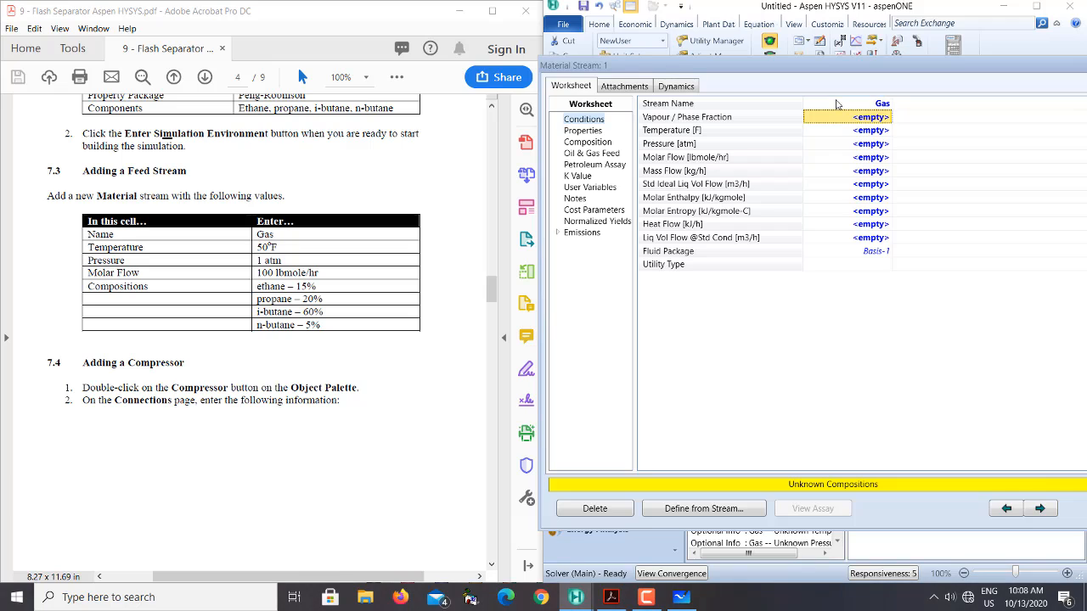
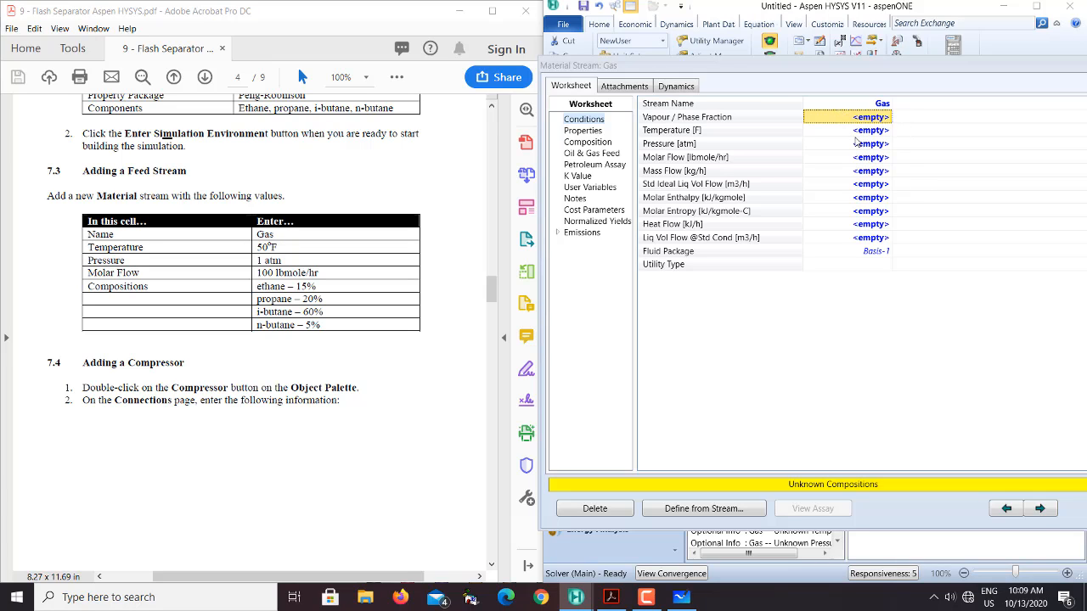
Step: Set the Gas stream's temperature to 50 F, pressure to 1 atm and molar flow to 100 lbmole/hr
{"action": "left_click", "coordinate": [872, 131]}
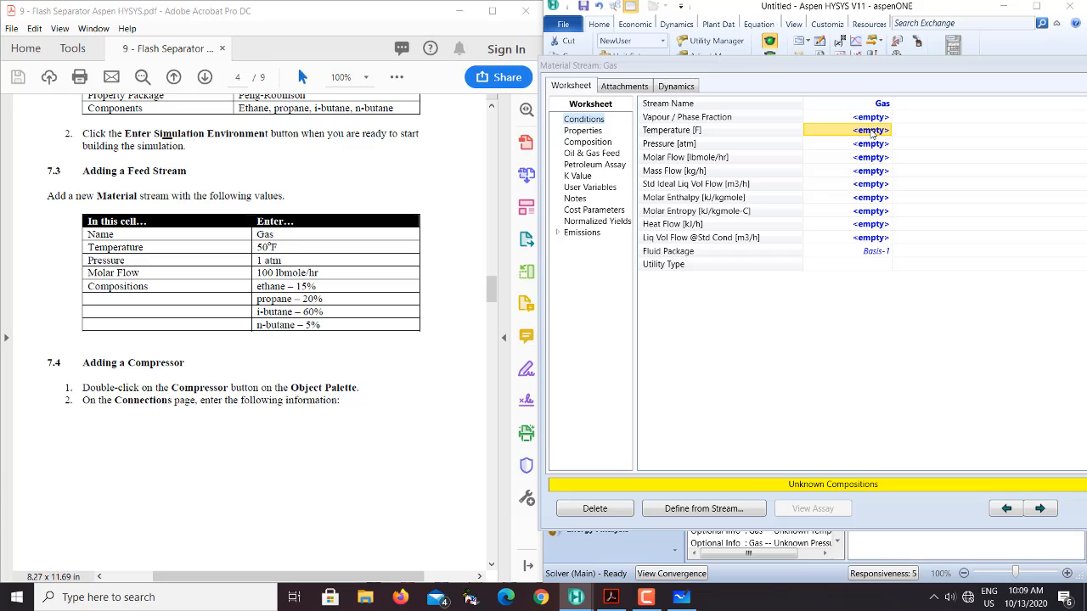
{"action": "type", "text": "50"}
{"action": "key", "text": "Return"}
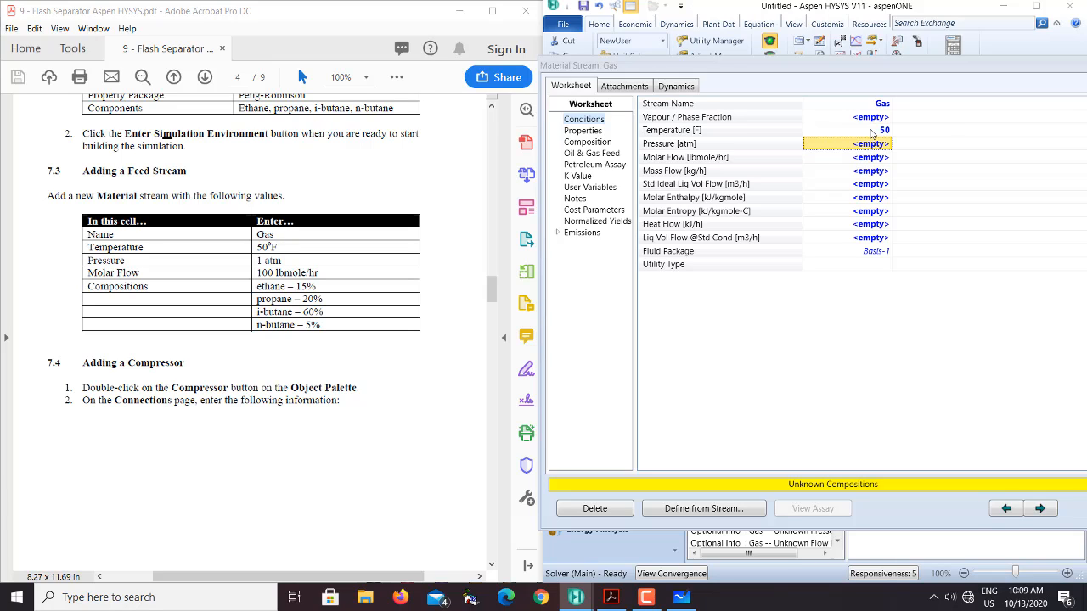
{"action": "type", "text": "1"}
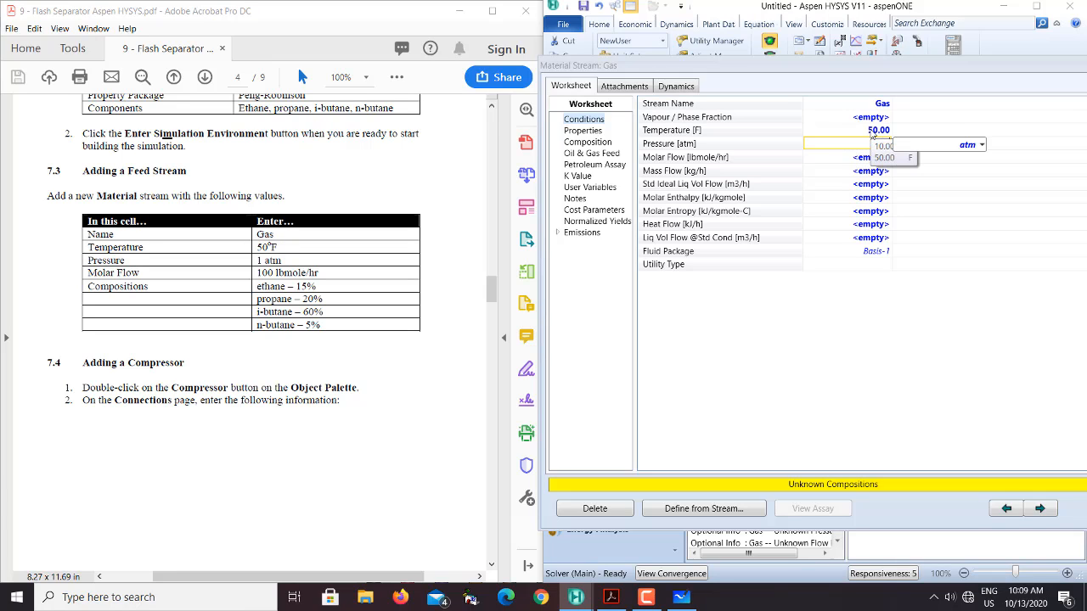
{"action": "key", "text": "Return"}
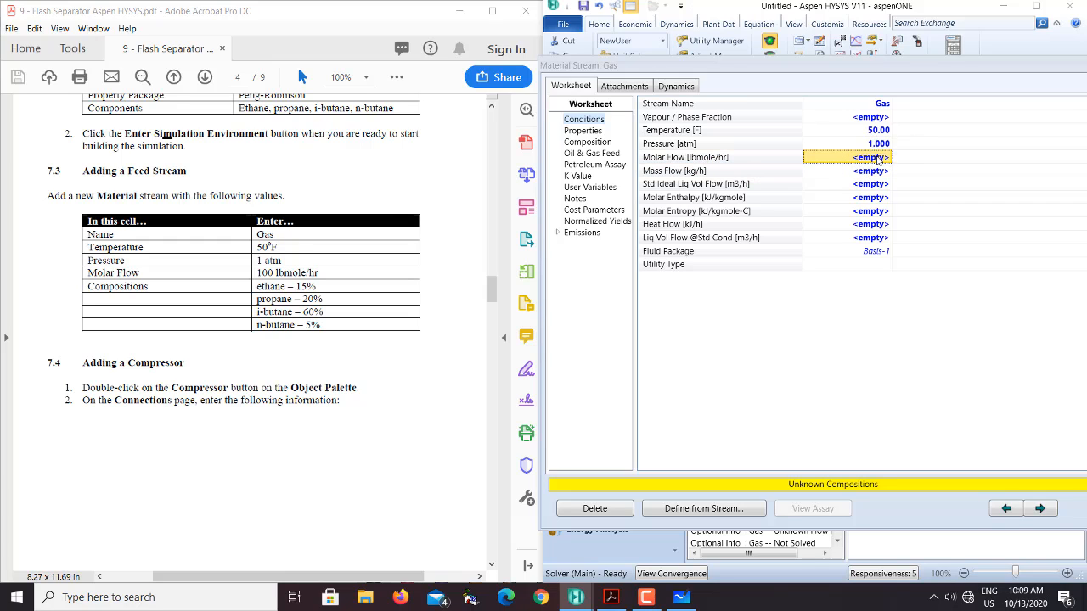
{"action": "left_click", "coordinate": [877, 159]}
{"action": "type", "text": "100"}
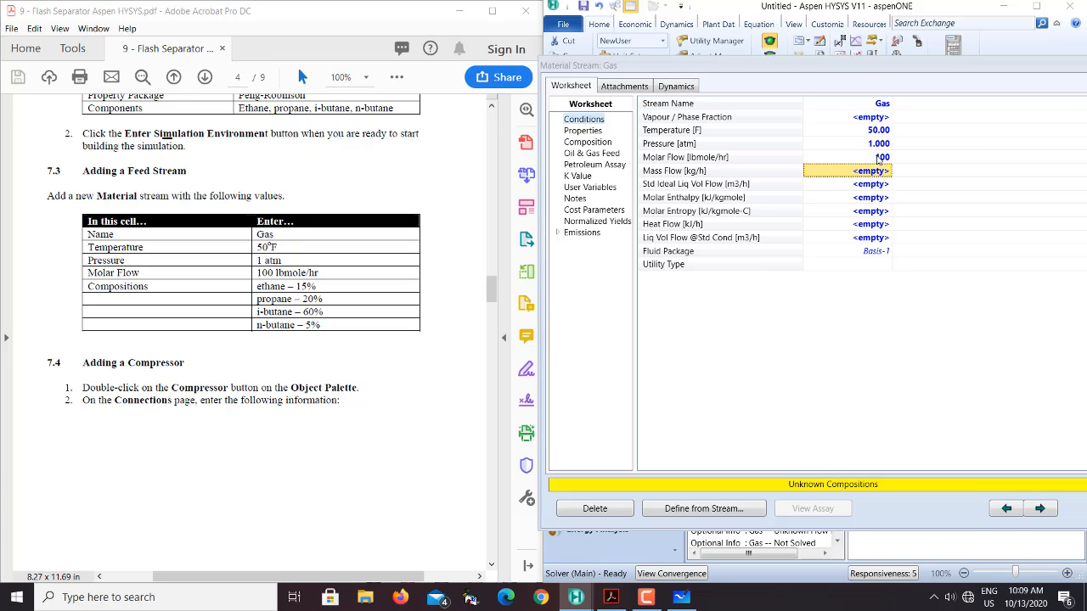
{"action": "key", "text": "Return"}
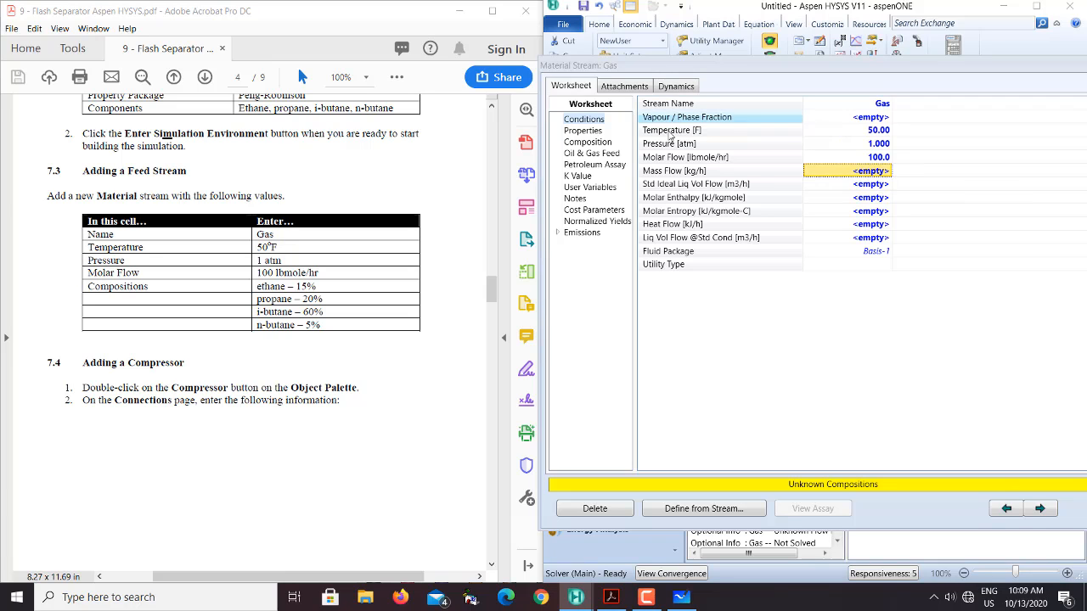
Step: Enter the Gas stream's mole fractions as ethane 0.15, propane 0.2, i-butane 0.6 and n-butane 0.05, and close the stream's window
{"action": "left_click", "coordinate": [607, 144]}
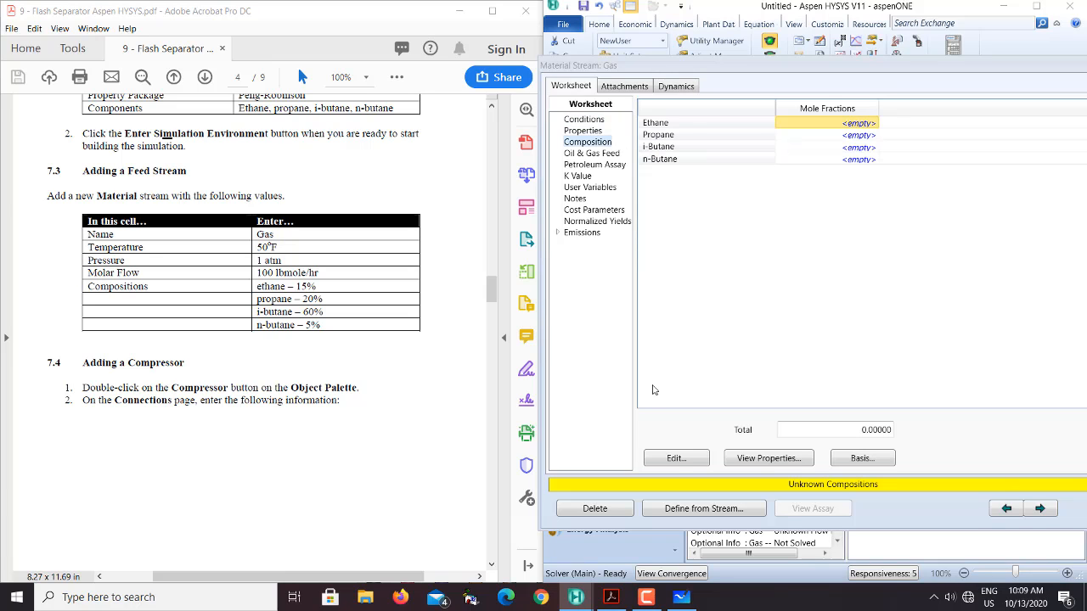
{"action": "left_click", "coordinate": [675, 459]}
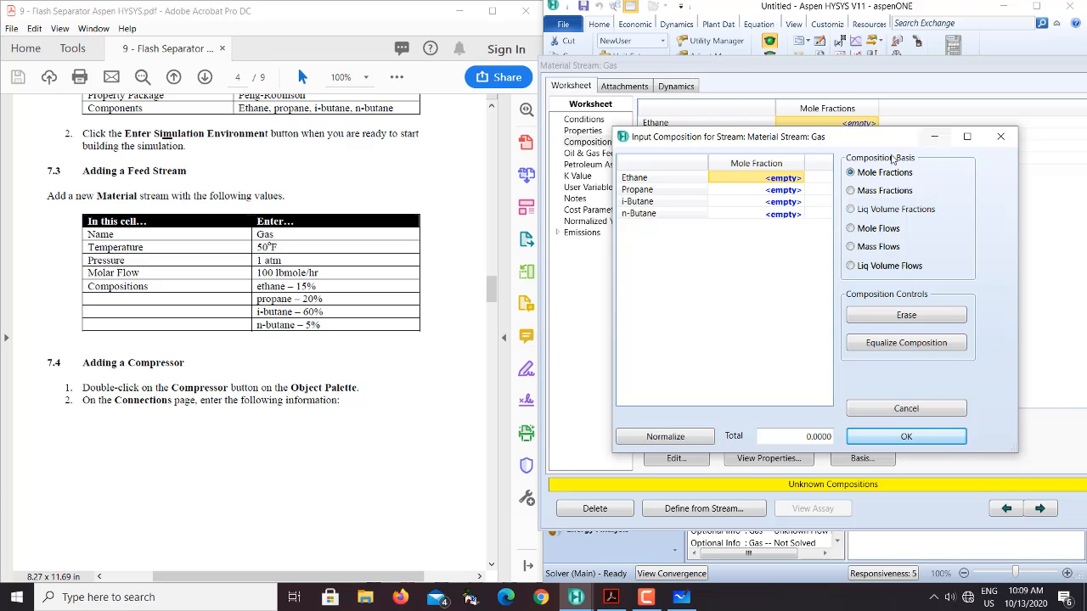
{"action": "left_click", "coordinate": [783, 180]}
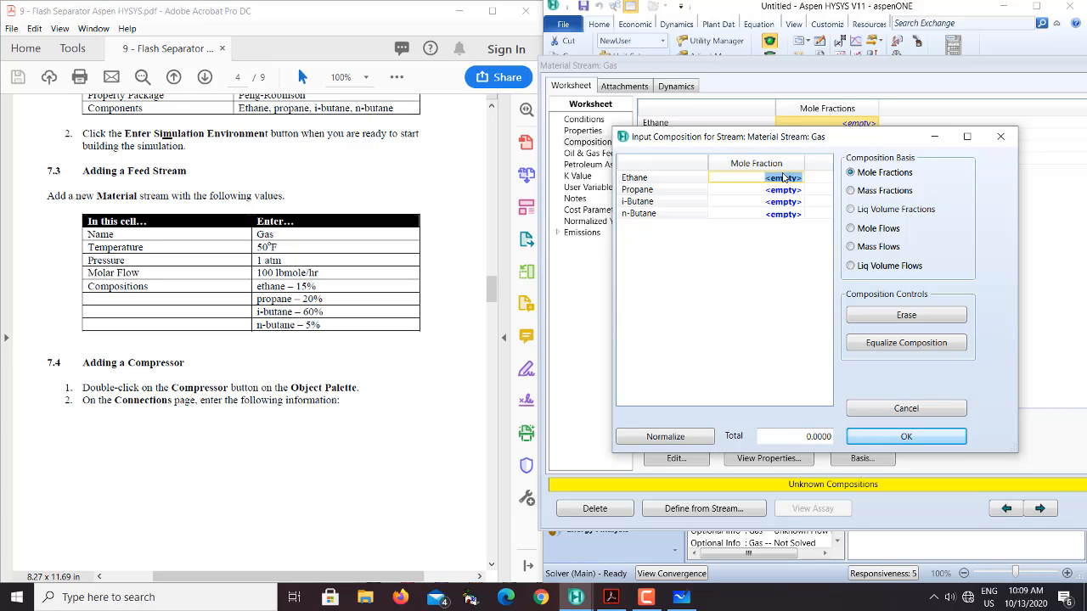
{"action": "type", "text": "0.15"}
{"action": "key", "text": "Return"}
{"action": "type", "text": "0.2"}
{"action": "key", "text": "Return"}
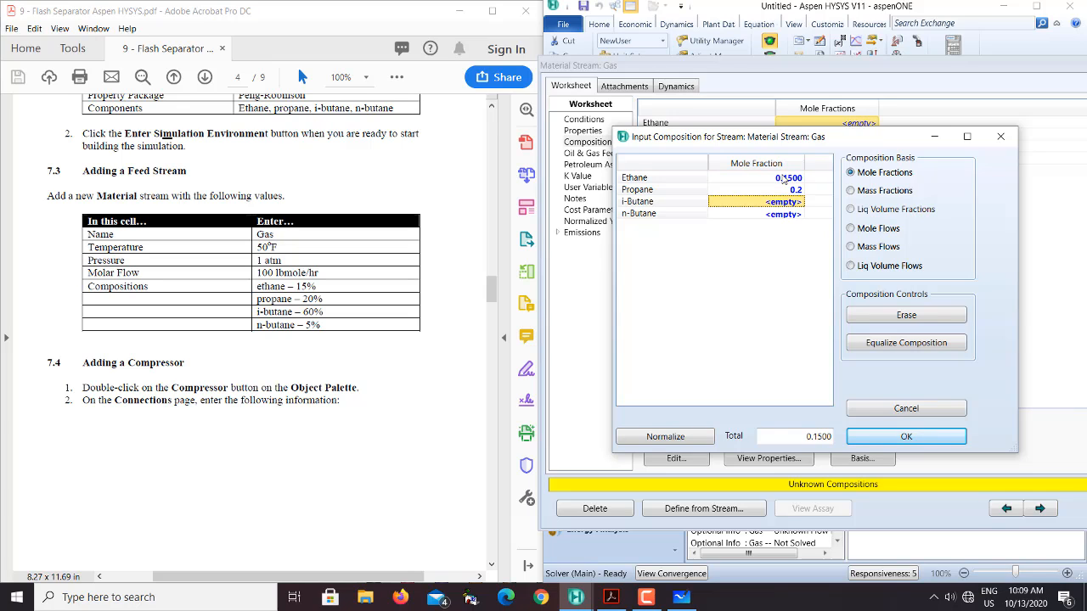
{"action": "type", "text": "0.6"}
{"action": "key", "text": "Return"}
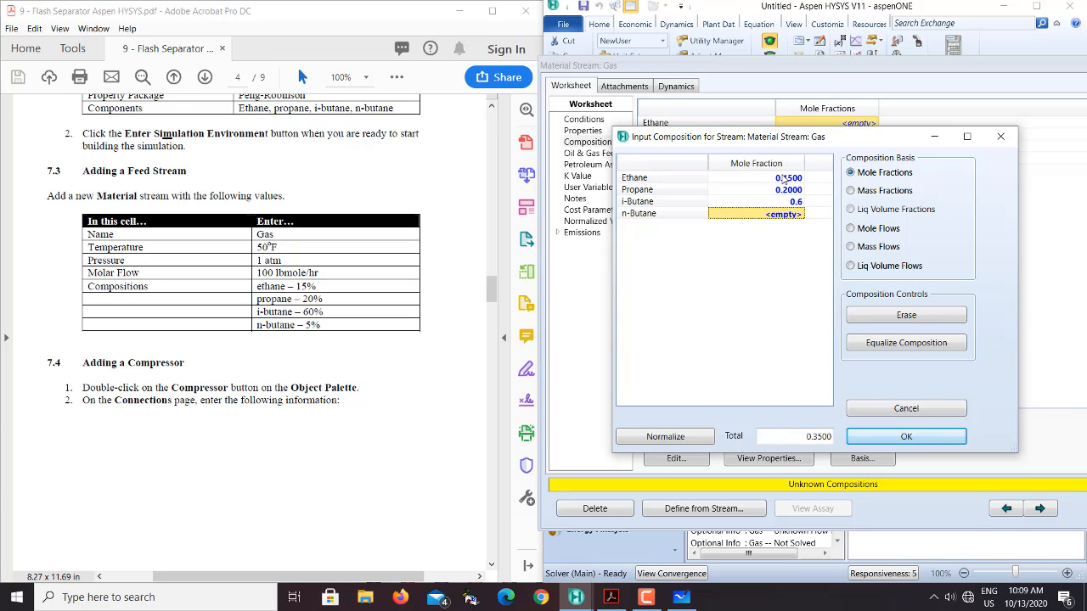
{"action": "type", "text": "0.05"}
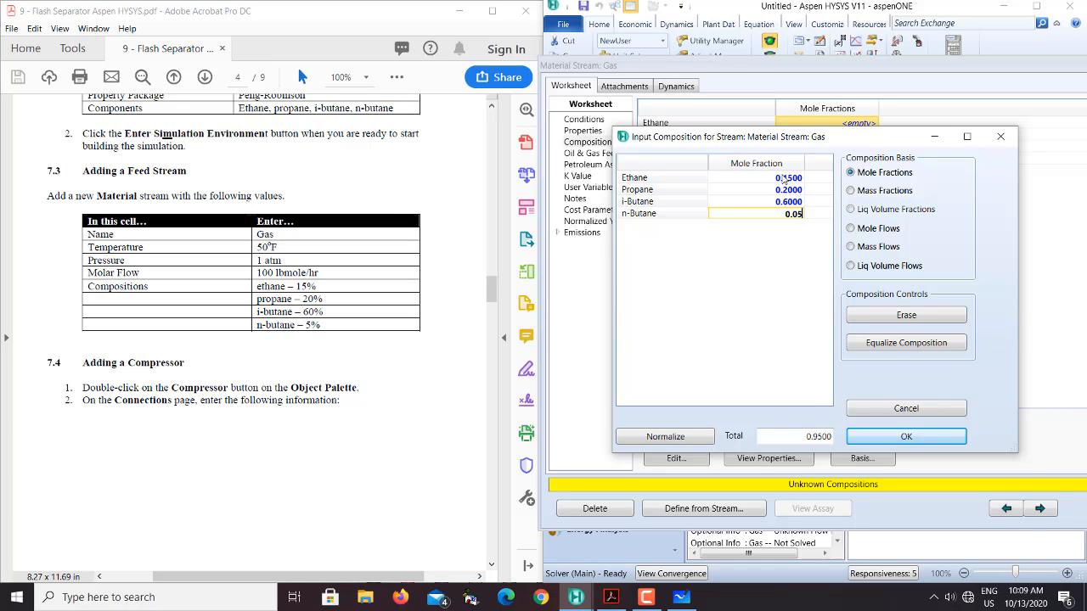
{"action": "key", "text": "Return"}
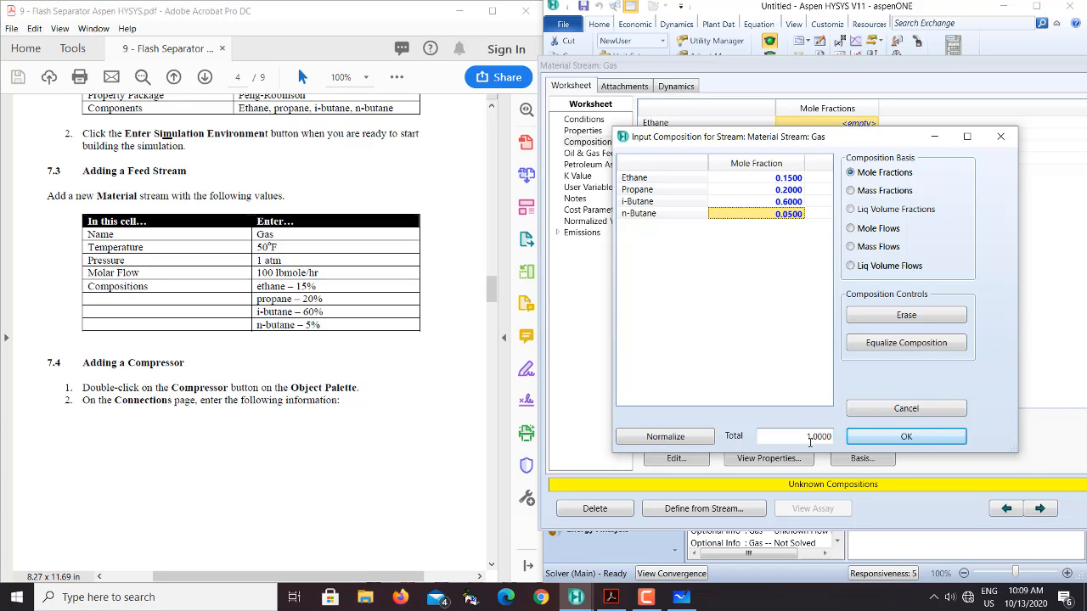
{"action": "left_click", "coordinate": [907, 436]}
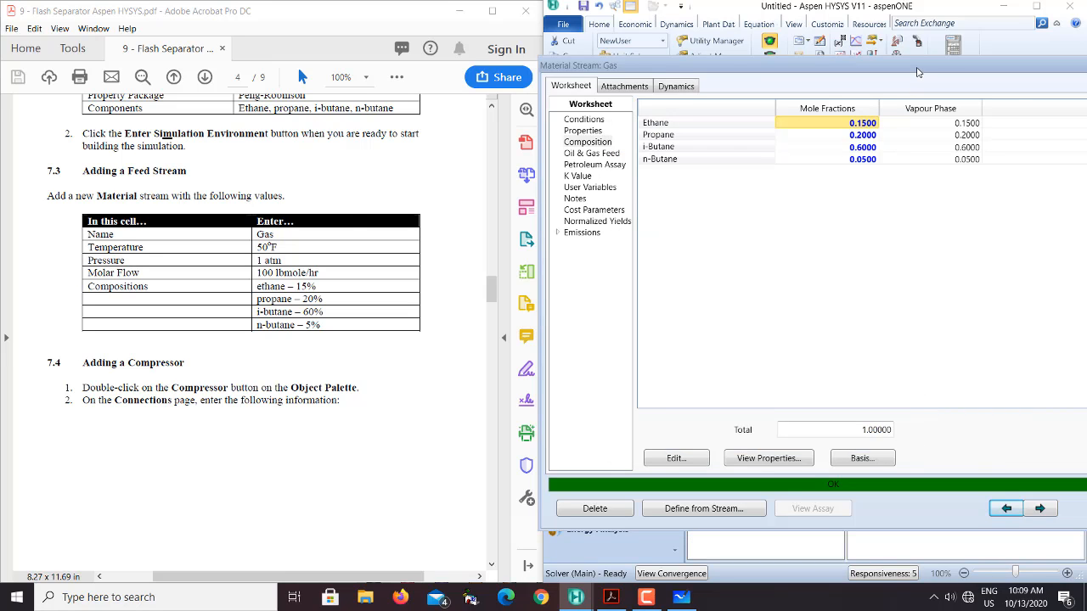
{"action": "left_click_drag", "start_coordinate": [917, 72], "coordinate": [713, 82]}
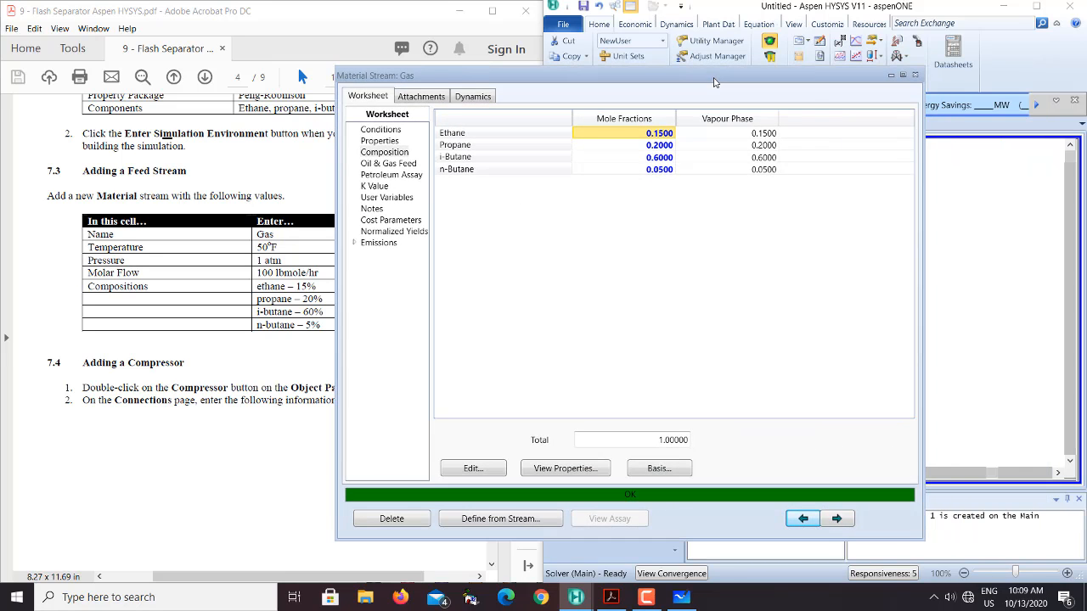
{"action": "left_click", "coordinate": [915, 76]}
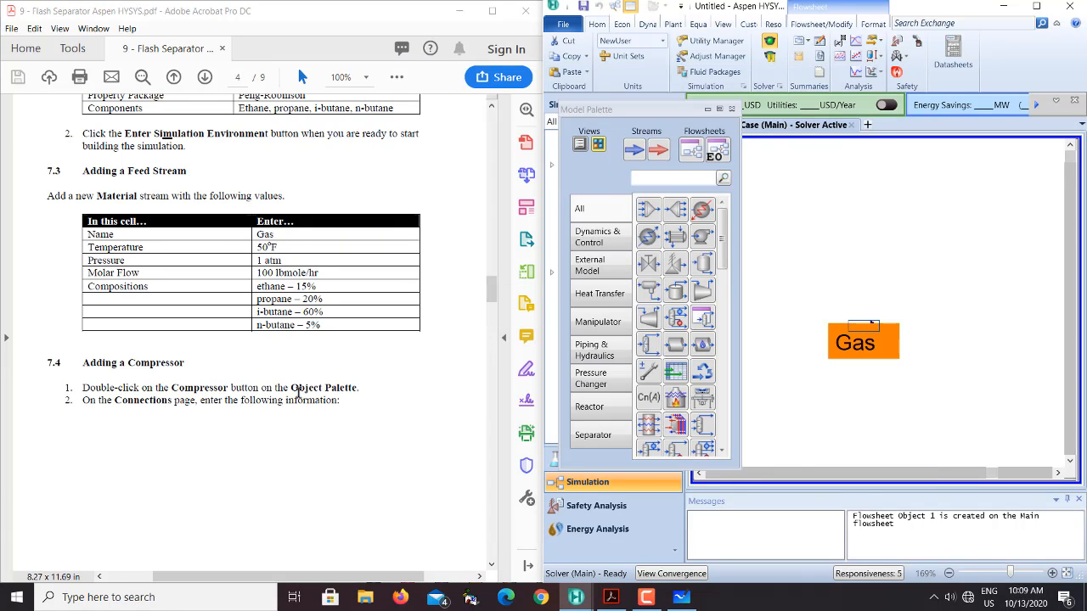
Step: Review the PDF's compression requirement and place a compressor on the flowsheet to the right of the Gas stream
{"action": "scroll", "coordinate": [297, 391], "scroll_direction": "down", "scroll_amount": 4}
{"action": "scroll", "coordinate": [297, 393], "scroll_direction": "up", "scroll_amount": 7}
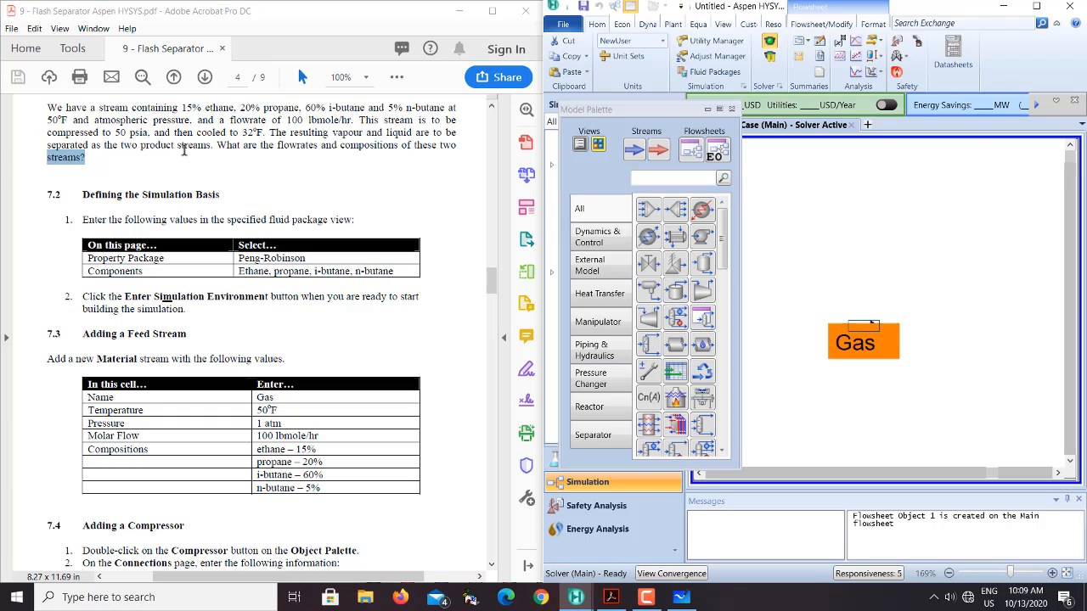
{"action": "left_click_drag", "start_coordinate": [111, 134], "coordinate": [172, 131]}
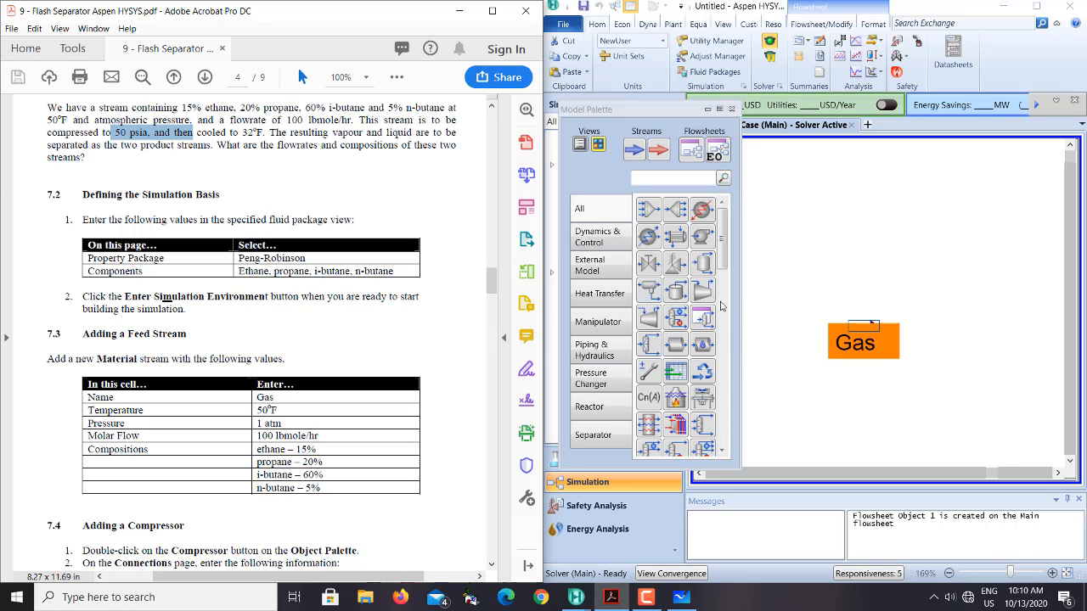
{"action": "left_click", "coordinate": [702, 291]}
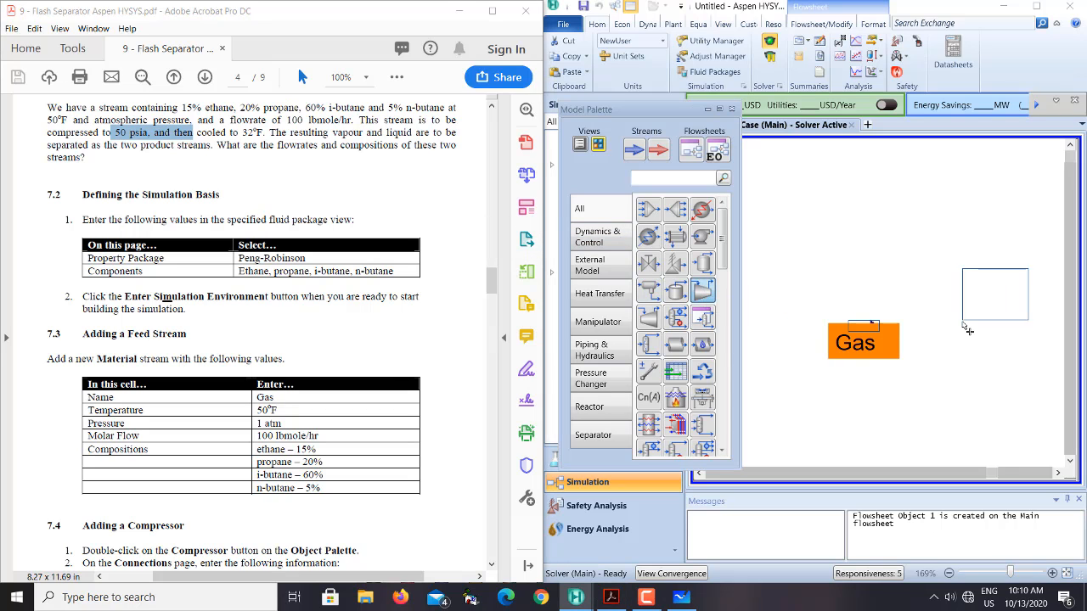
{"action": "left_click", "coordinate": [947, 357]}
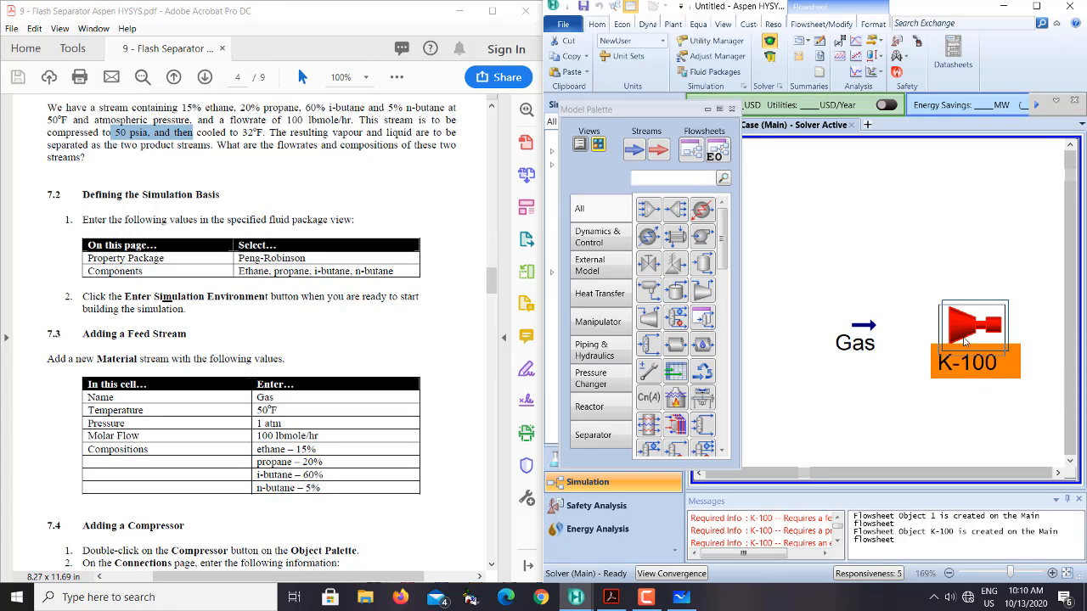
{"action": "left_click_drag", "start_coordinate": [966, 333], "coordinate": [963, 337]}
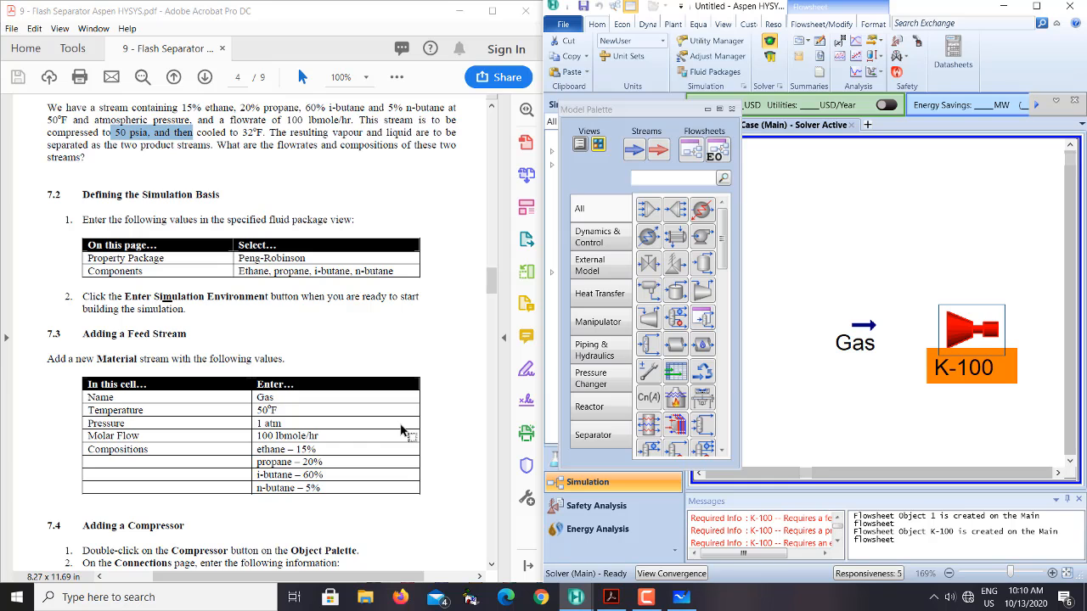
Step: View the PDF's compressor connections figure, open compressor K-100 and rename it as Compressor
{"action": "scroll", "coordinate": [402, 432], "scroll_direction": "down", "scroll_amount": 10}
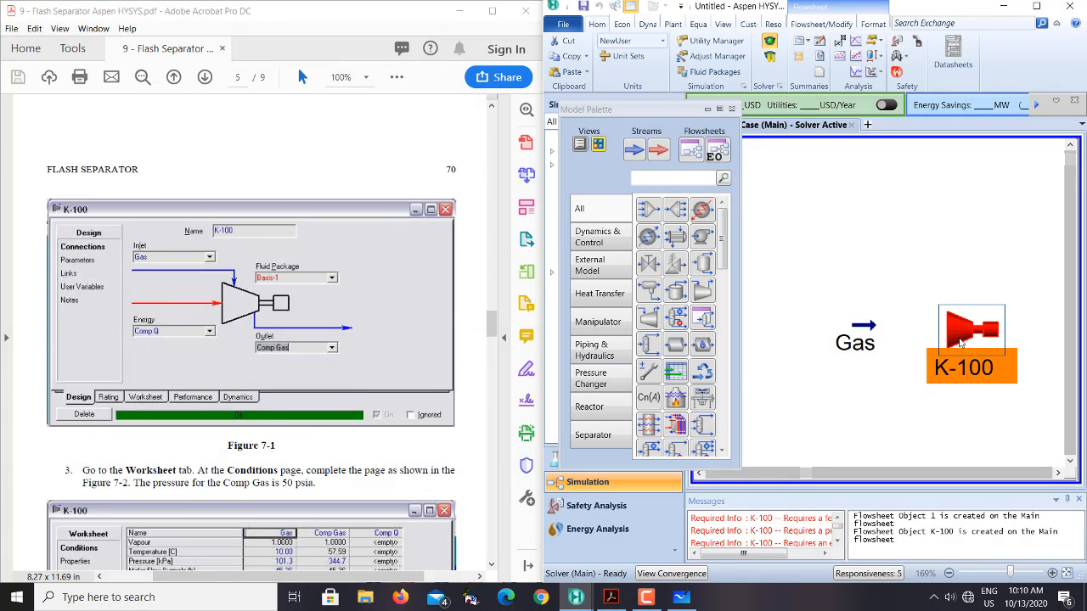
{"action": "double_click", "coordinate": [961, 343]}
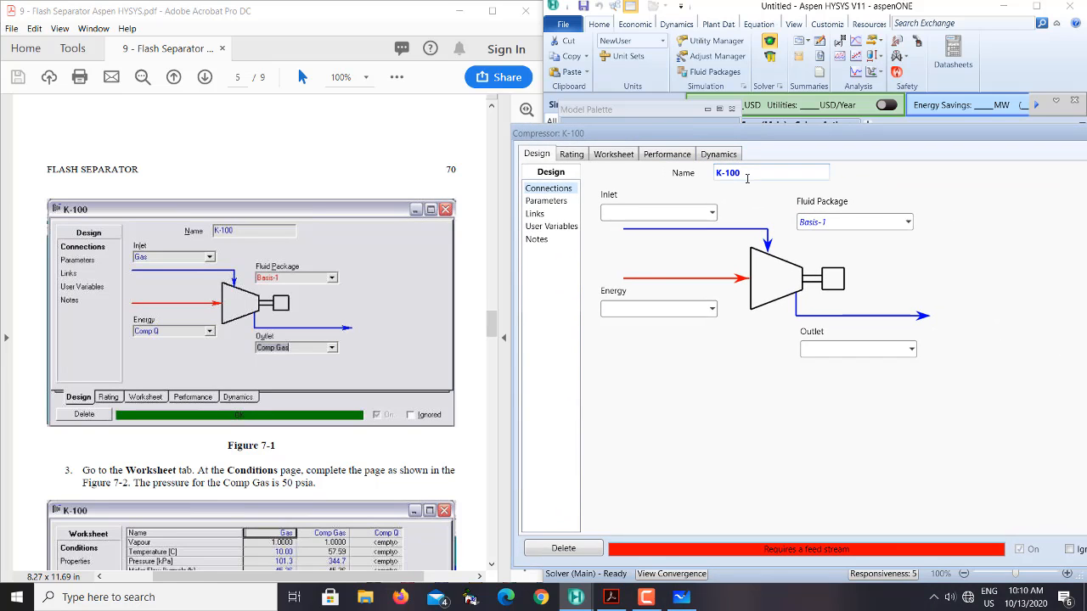
{"action": "left_click", "coordinate": [717, 172]}
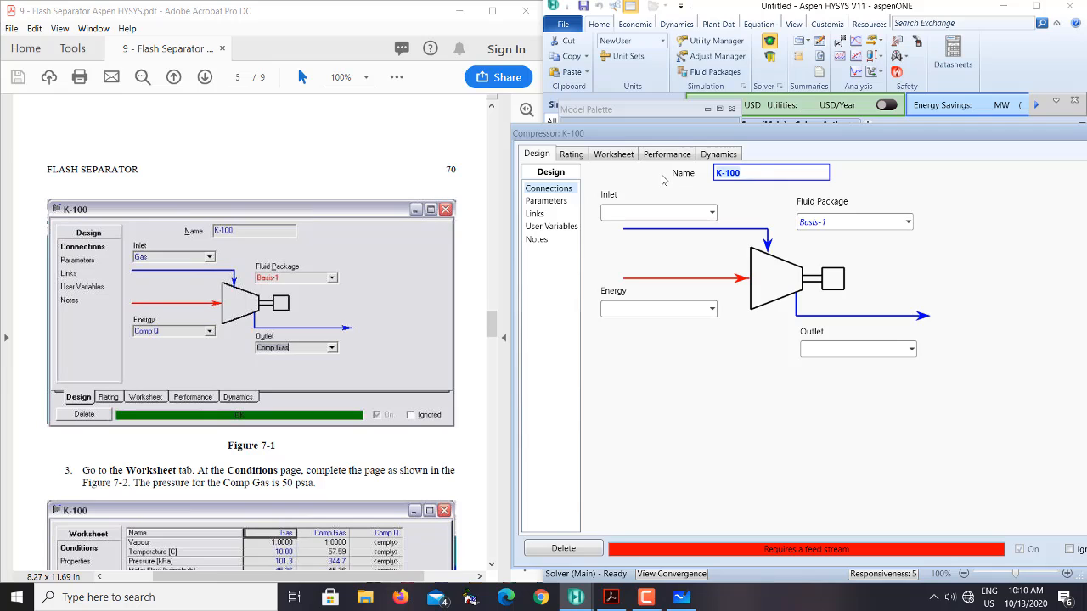
{"action": "type", "text": "Compressor"}
{"action": "key", "text": "Return"}
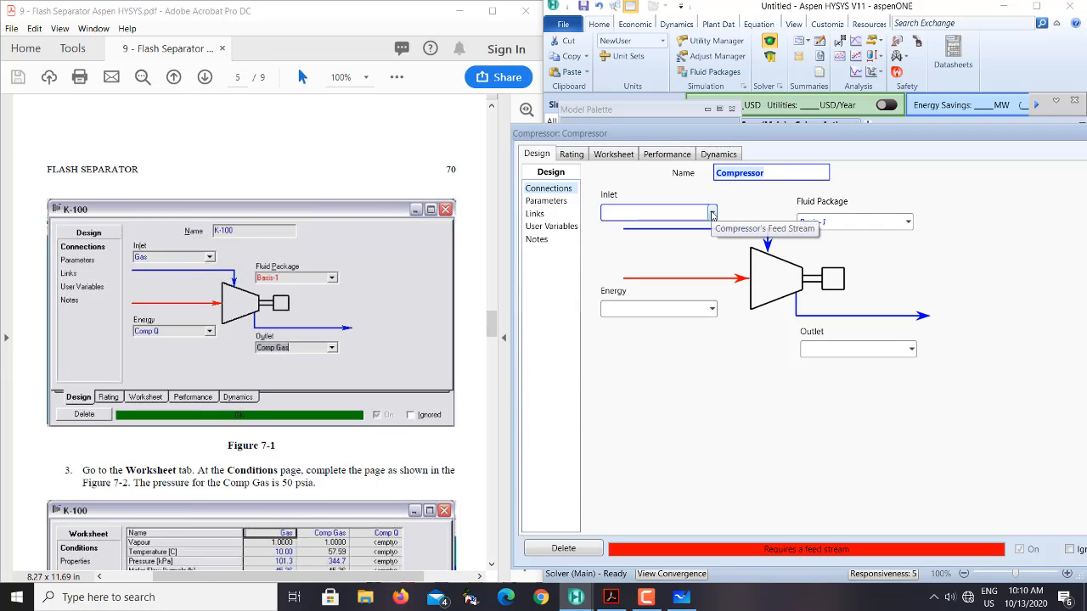
Step: Connect the compressor with Gas as inlet, Comp-Q as energy stream and Comp Gas as outlet
{"action": "left_click", "coordinate": [712, 213]}
{"action": "left_click", "coordinate": [647, 236]}
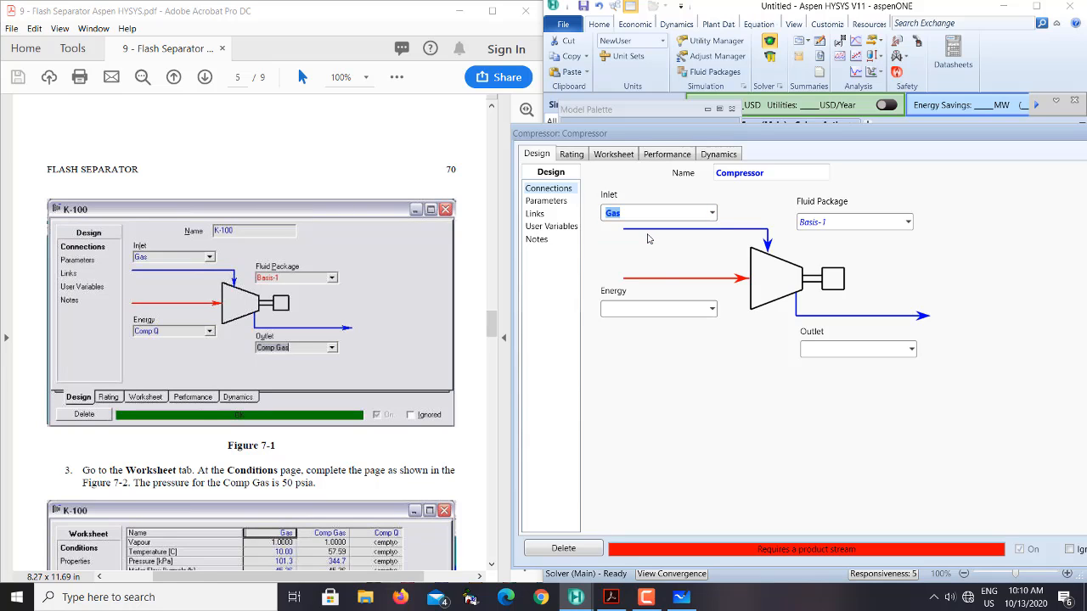
{"action": "left_click", "coordinate": [671, 311]}
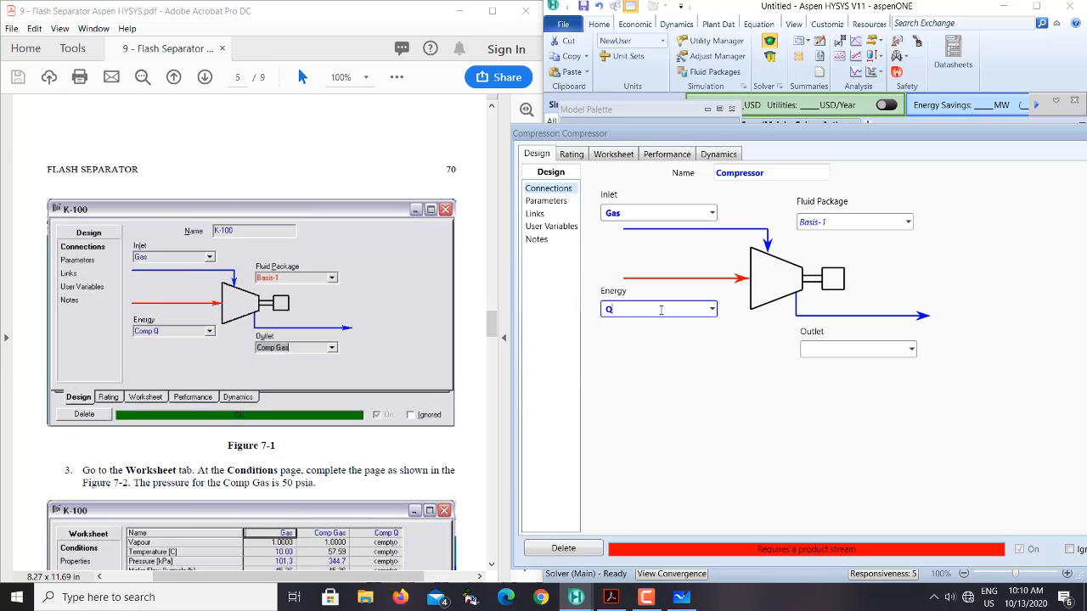
{"action": "type", "text": "Comp-"}
{"action": "left_click", "coordinate": [864, 353]}
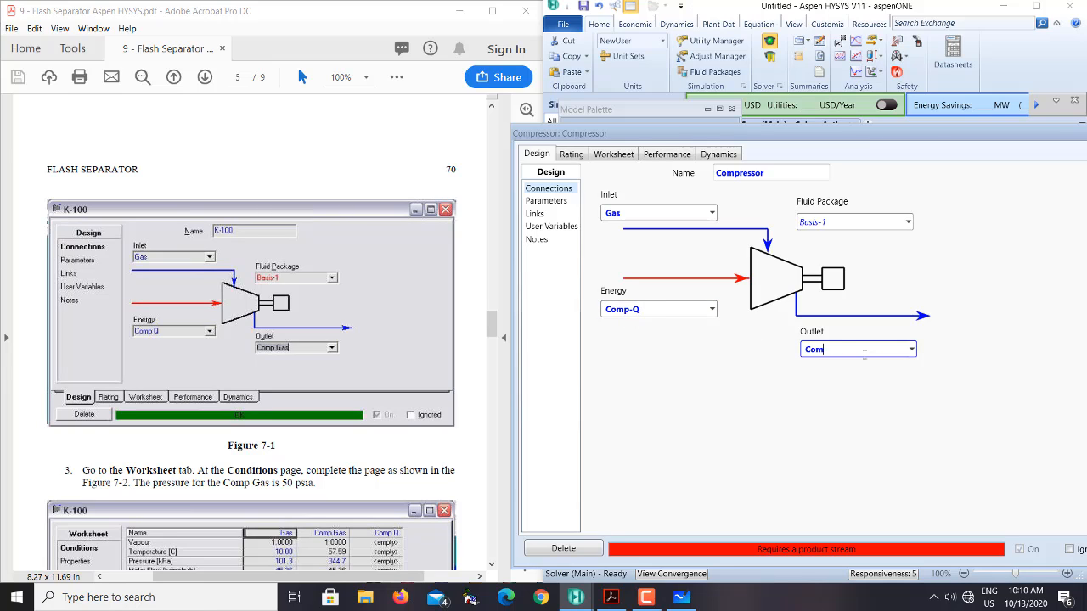
{"action": "type", "text": "Comp Gas"}
{"action": "key", "text": "Return"}
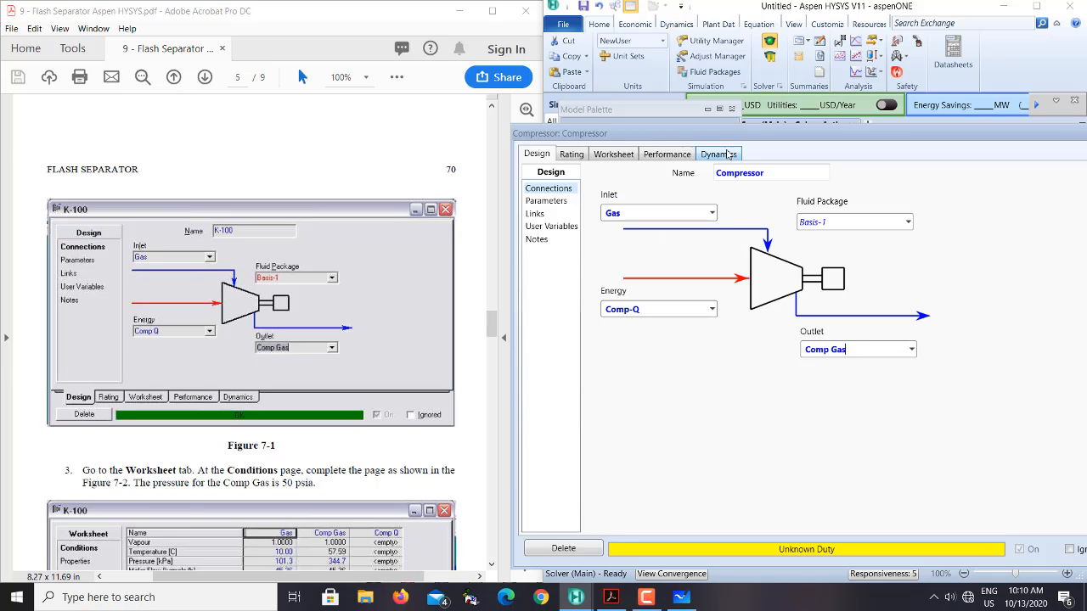
Step: Set the Comp Gas pressure to 50 psia in the compressor's worksheet conditions and close the compressor's window
{"action": "scroll", "coordinate": [328, 343], "scroll_direction": "down", "scroll_amount": 3}
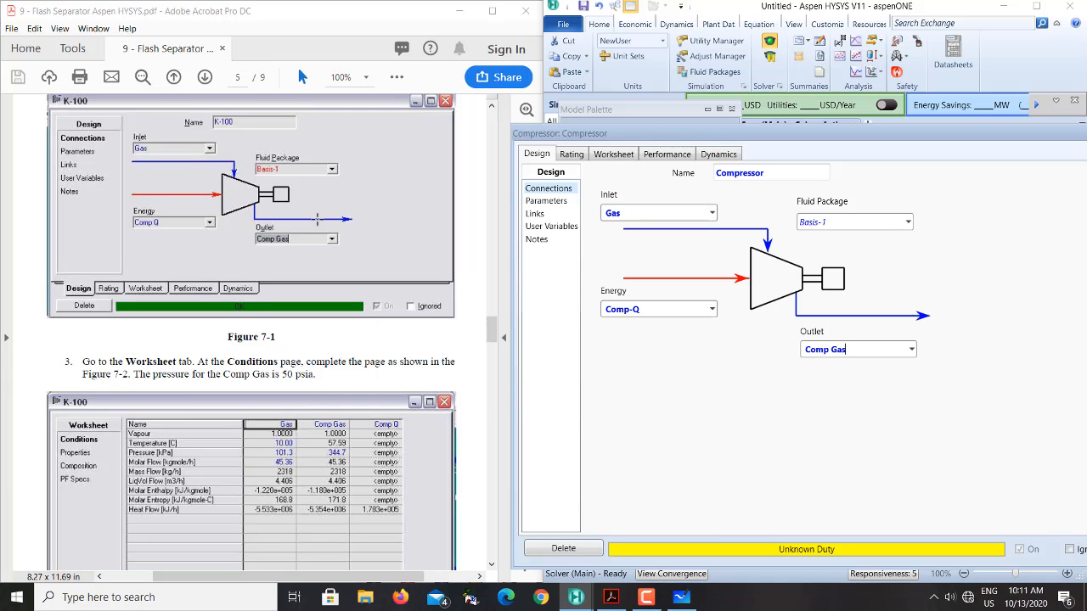
{"action": "left_click", "coordinate": [614, 155]}
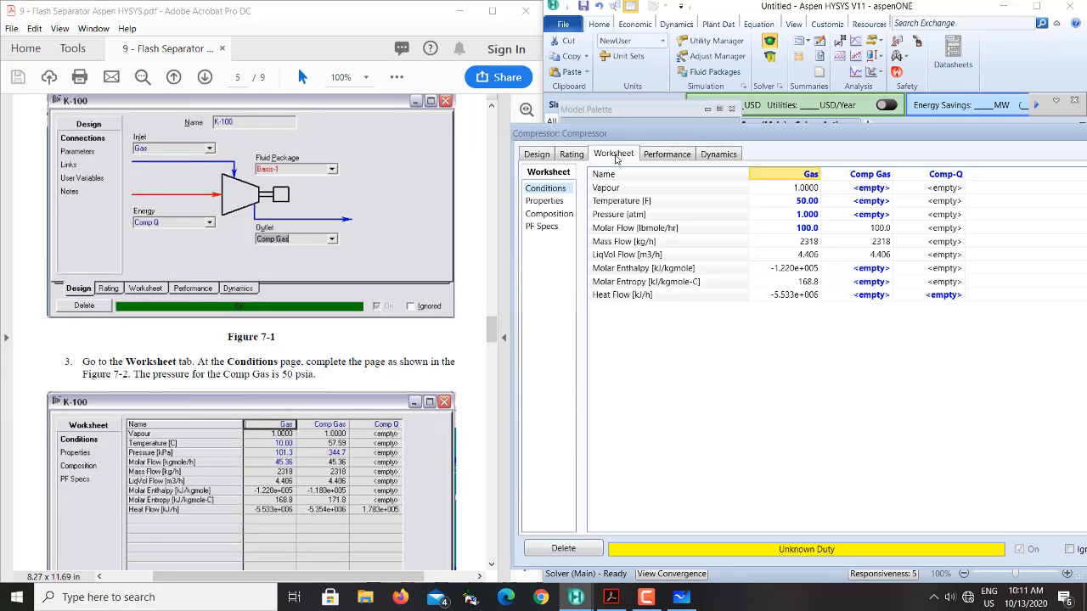
{"action": "left_click", "coordinate": [535, 155]}
{"action": "left_click", "coordinate": [612, 156]}
{"action": "left_click", "coordinate": [872, 216]}
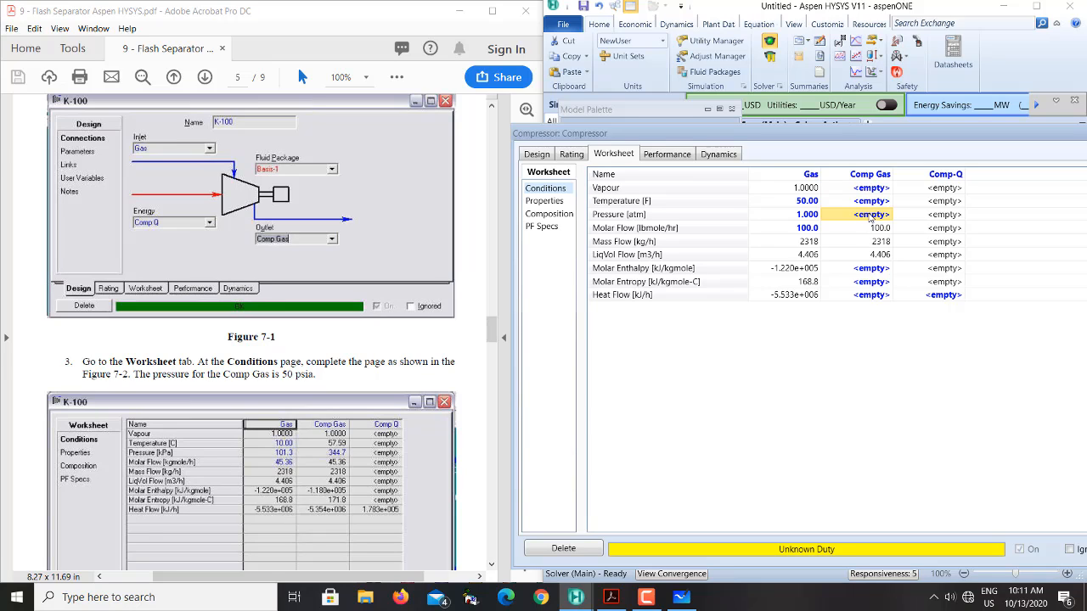
{"action": "type", "text": "50"}
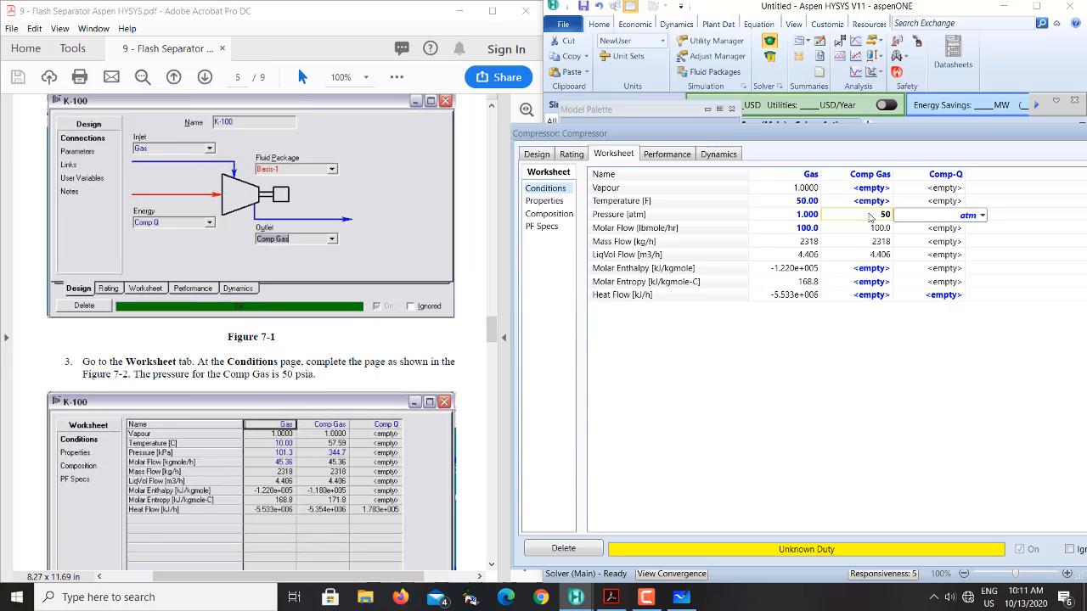
{"action": "left_click", "coordinate": [982, 215]}
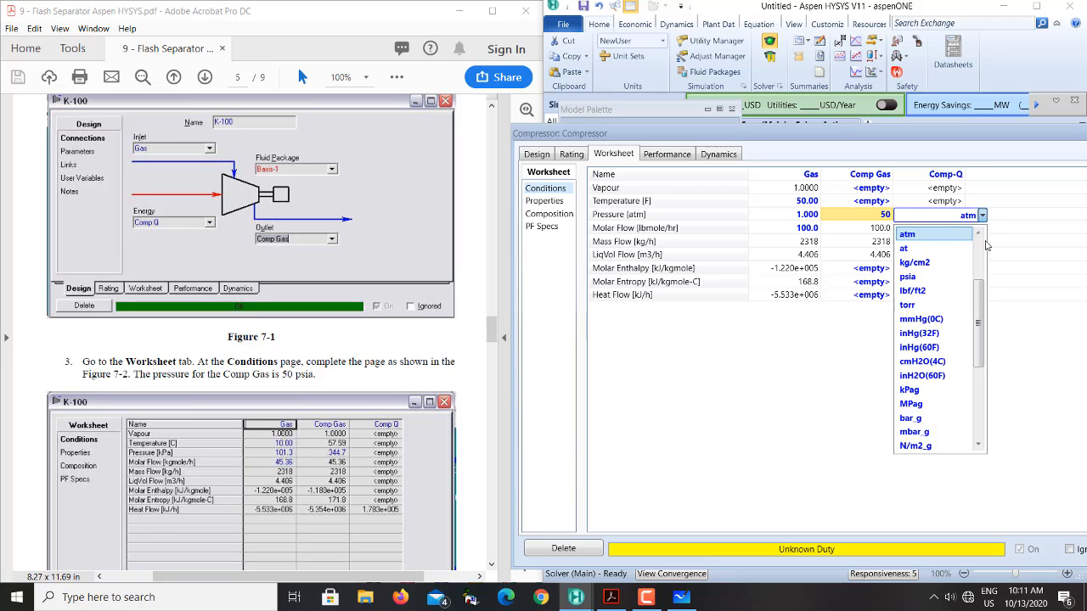
{"action": "left_click", "coordinate": [913, 278]}
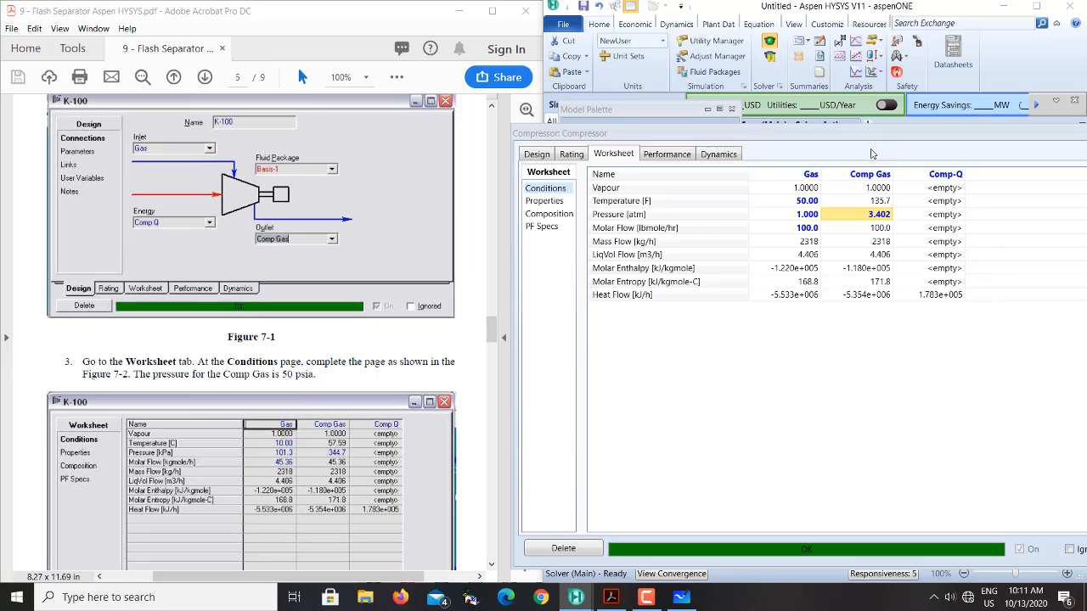
{"action": "left_click_drag", "start_coordinate": [885, 144], "coordinate": [613, 142]}
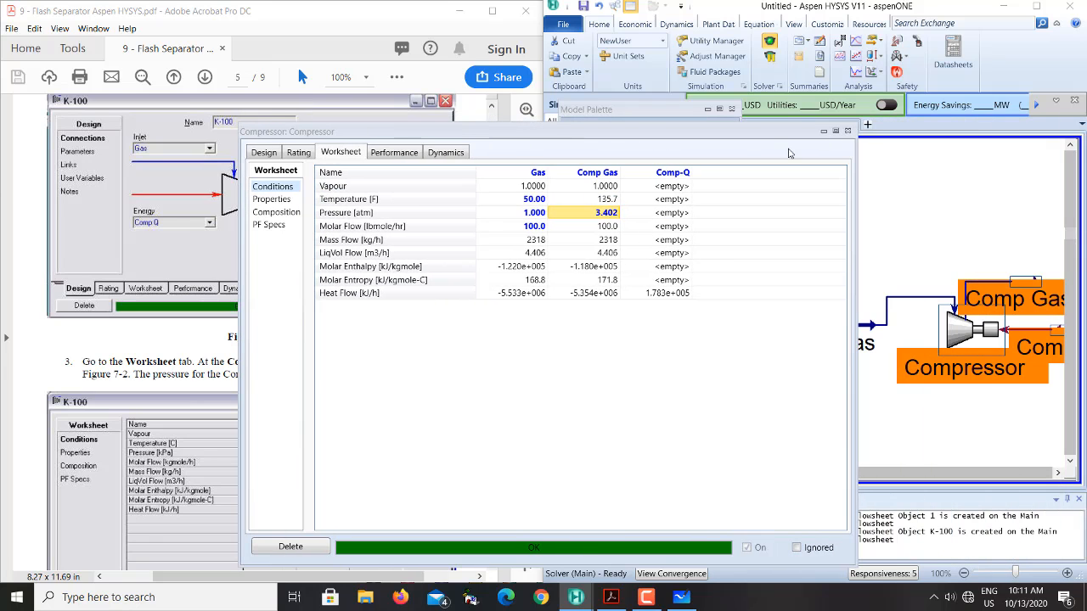
{"action": "left_click", "coordinate": [847, 132]}
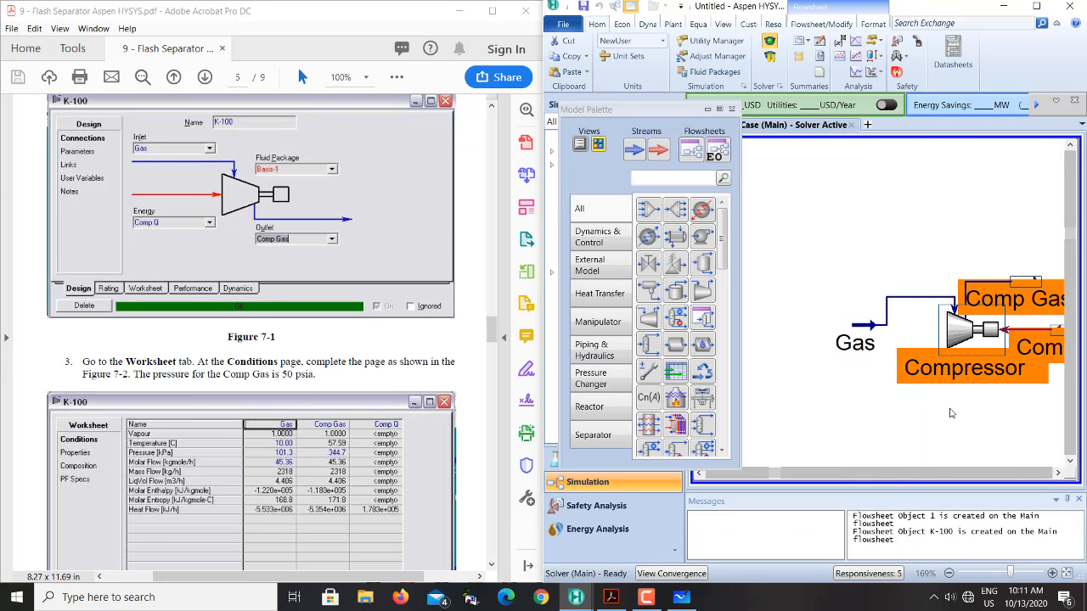
Step: Rearrange the flowsheet by moving the Comp Gas stream higher above the compressor and the Gas stream slightly up and outward
{"action": "left_click", "coordinate": [949, 574]}
{"action": "left_click", "coordinate": [949, 574]}
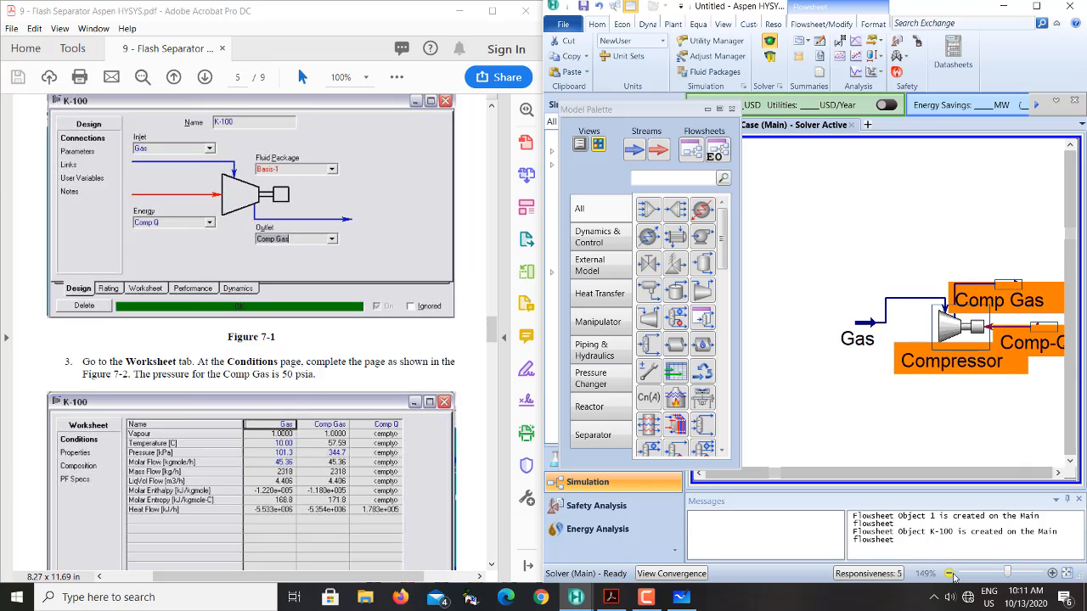
{"action": "left_click", "coordinate": [949, 573]}
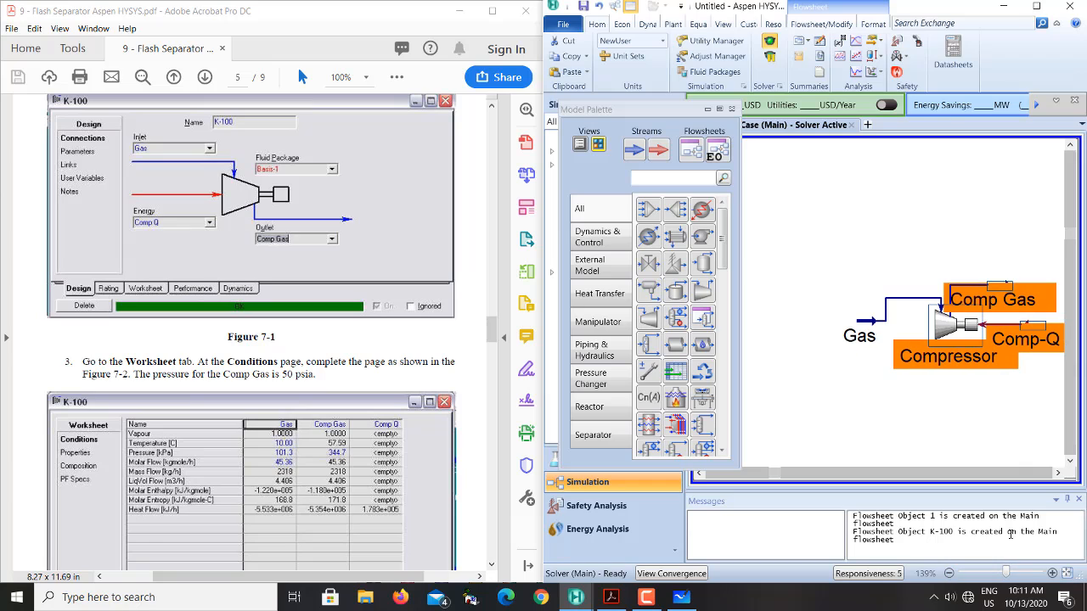
{"action": "left_click", "coordinate": [1058, 474]}
{"action": "left_click", "coordinate": [1058, 474]}
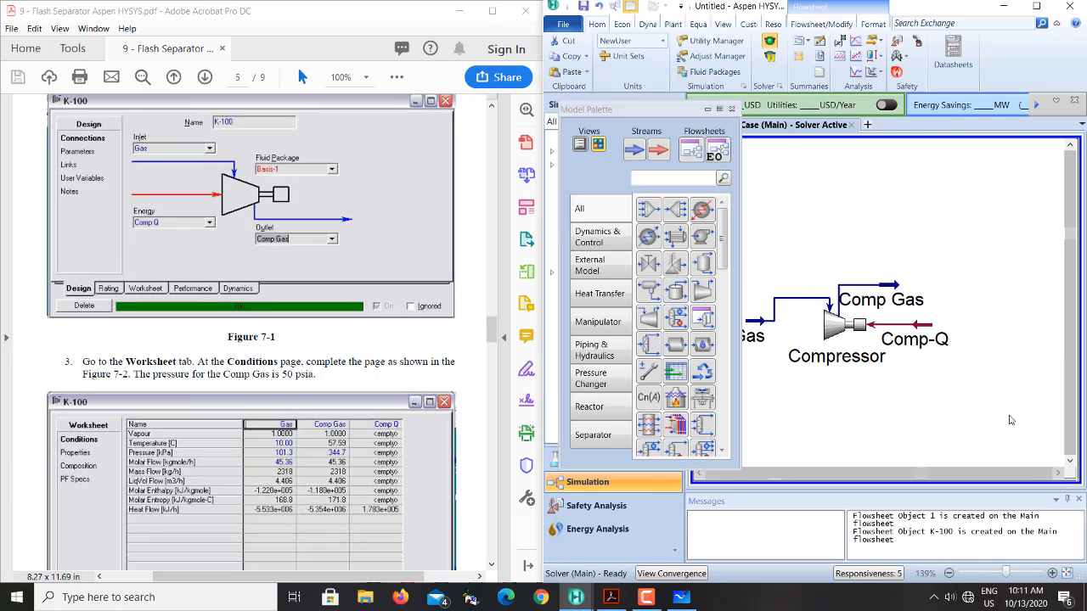
{"action": "left_click_drag", "start_coordinate": [888, 284], "coordinate": [875, 241]}
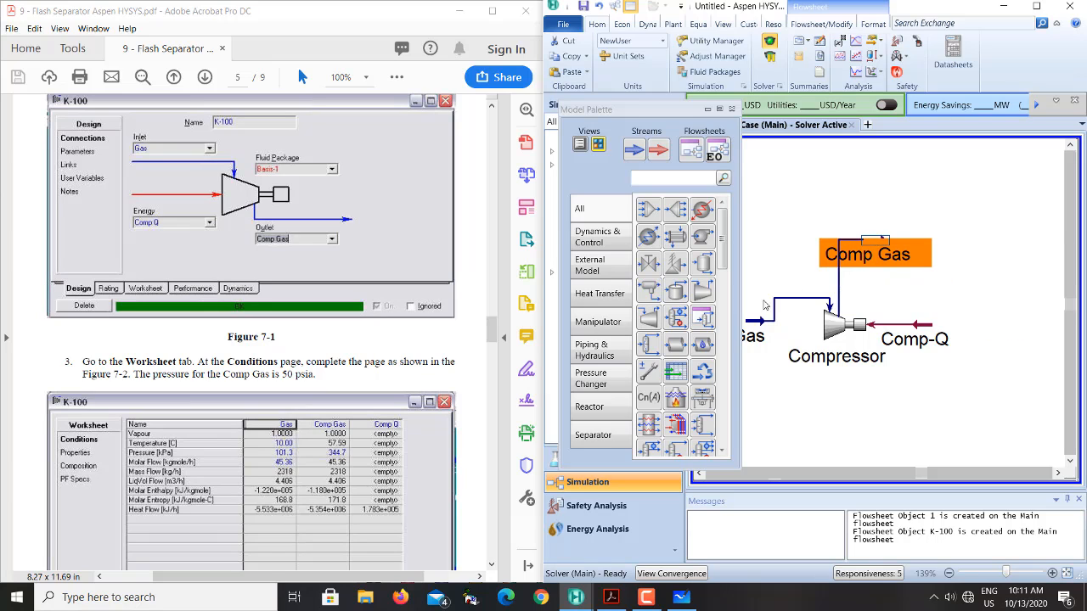
{"action": "left_click_drag", "start_coordinate": [758, 328], "coordinate": [746, 311]}
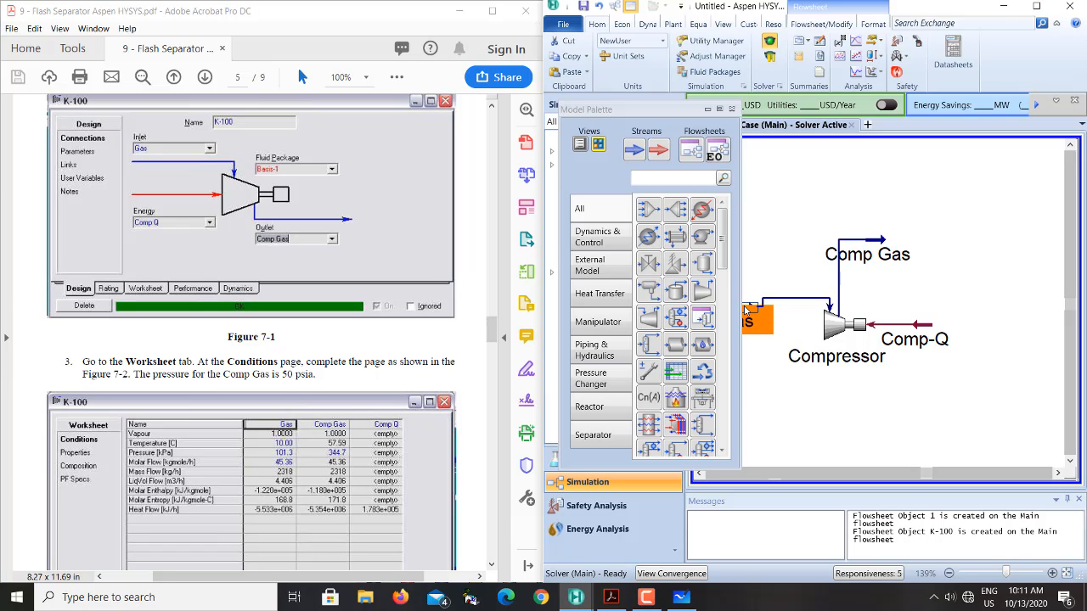
Step: Review the PDF's cooling requirement and place a cooler on the flowsheet to the right of the Comp Gas stream
{"action": "scroll", "coordinate": [267, 412], "scroll_direction": "down", "scroll_amount": 3}
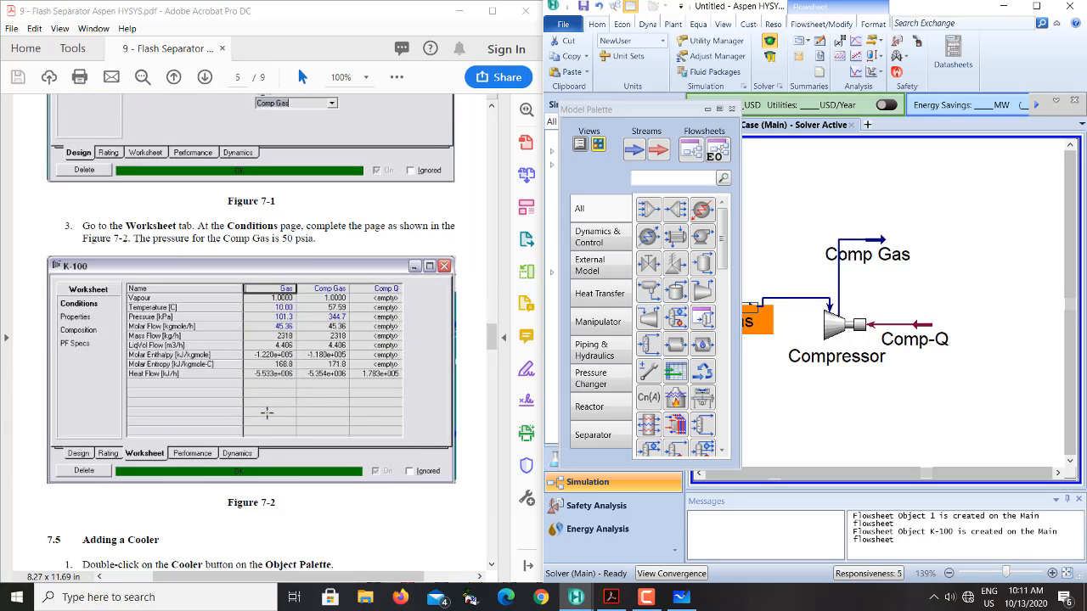
{"action": "scroll", "coordinate": [267, 413], "scroll_direction": "down", "scroll_amount": 3}
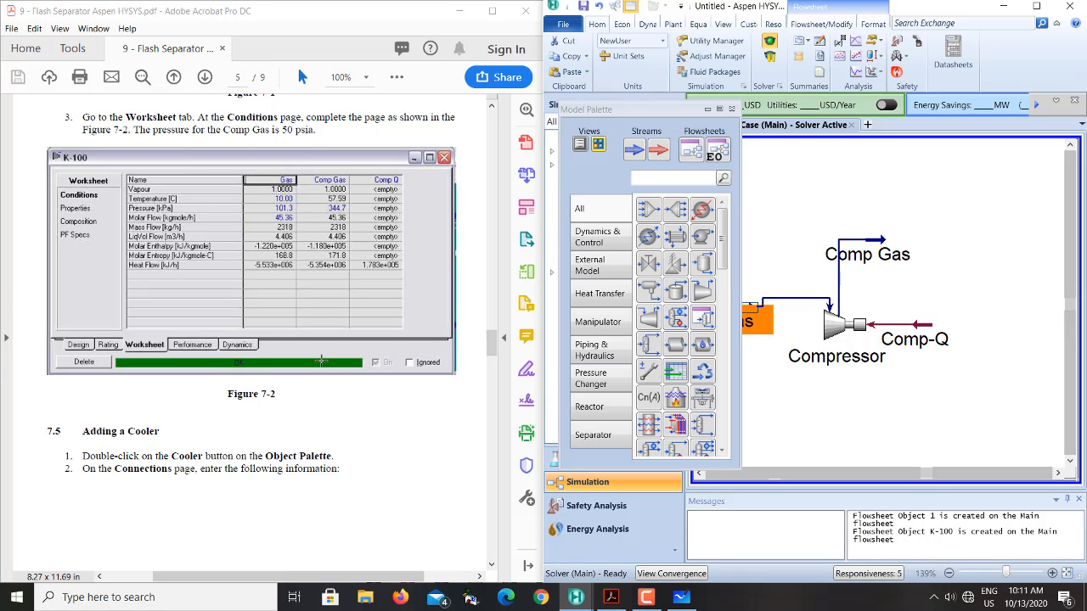
{"action": "scroll", "coordinate": [321, 361], "scroll_direction": "down", "scroll_amount": 1}
{"action": "scroll", "coordinate": [321, 361], "scroll_direction": "up", "scroll_amount": 20}
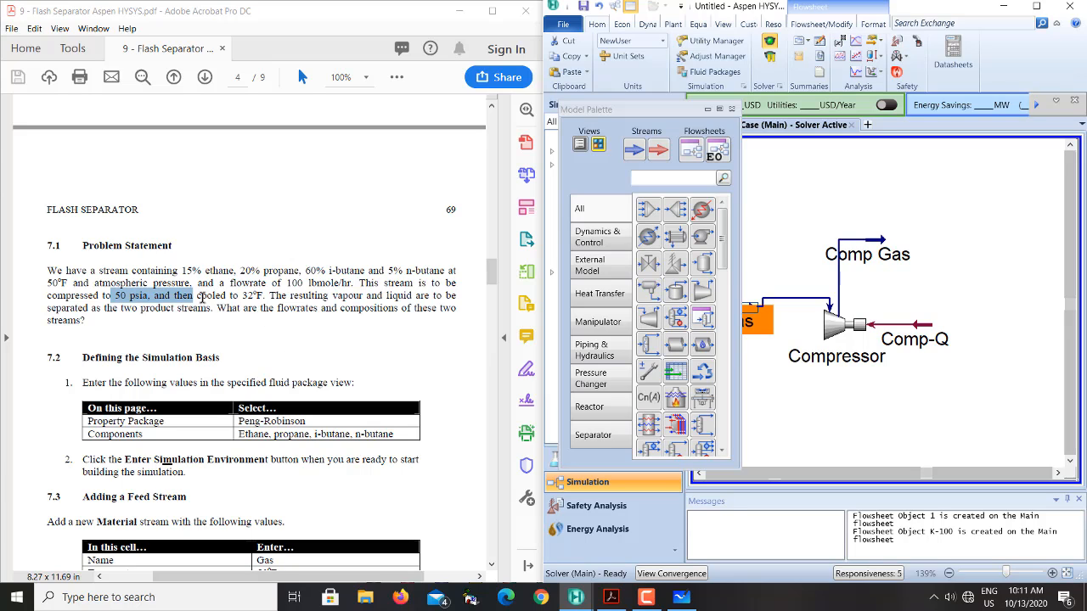
{"action": "left_click_drag", "start_coordinate": [199, 295], "coordinate": [264, 297]}
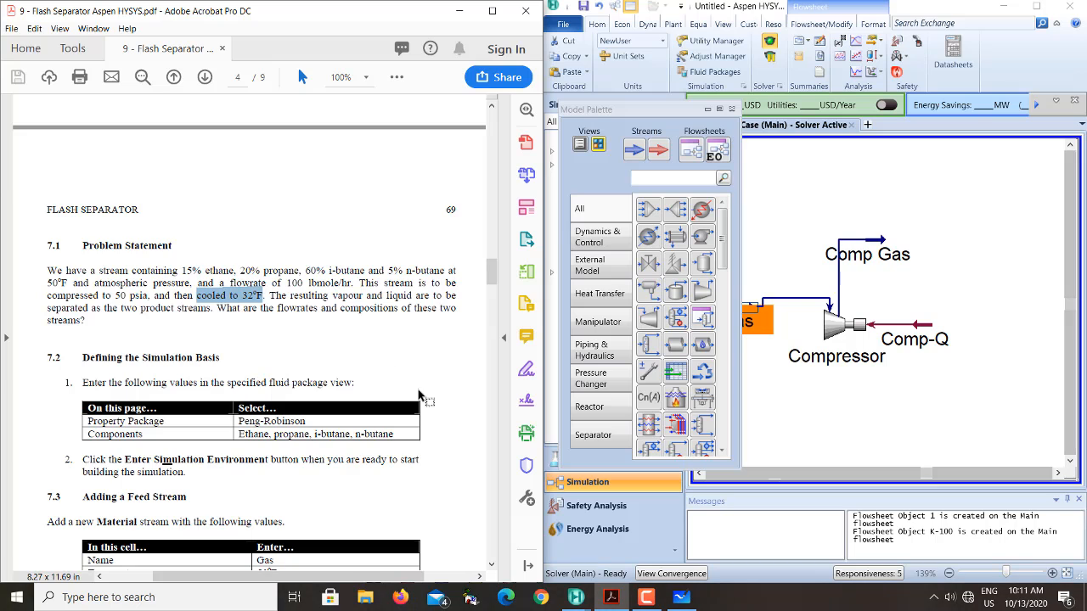
{"action": "scroll", "coordinate": [425, 396], "scroll_direction": "down", "scroll_amount": 10}
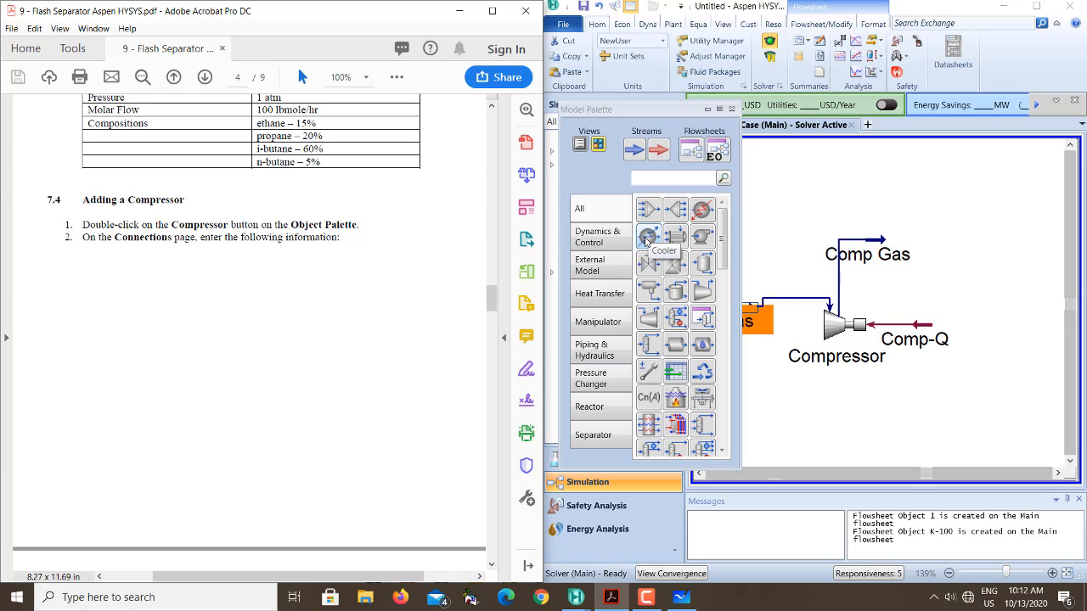
{"action": "left_click", "coordinate": [645, 240]}
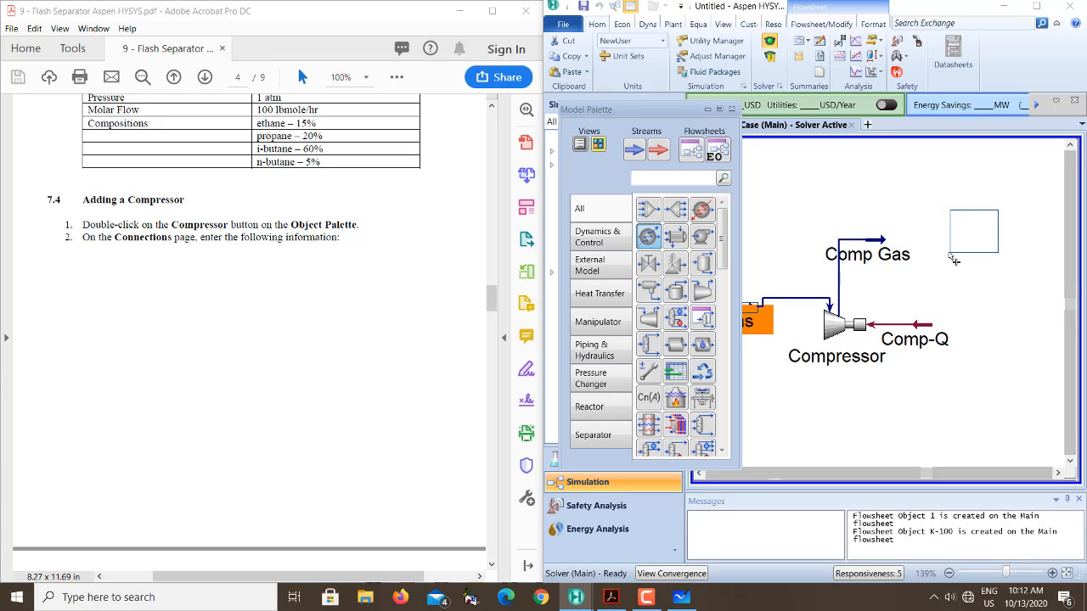
{"action": "left_click", "coordinate": [955, 261]}
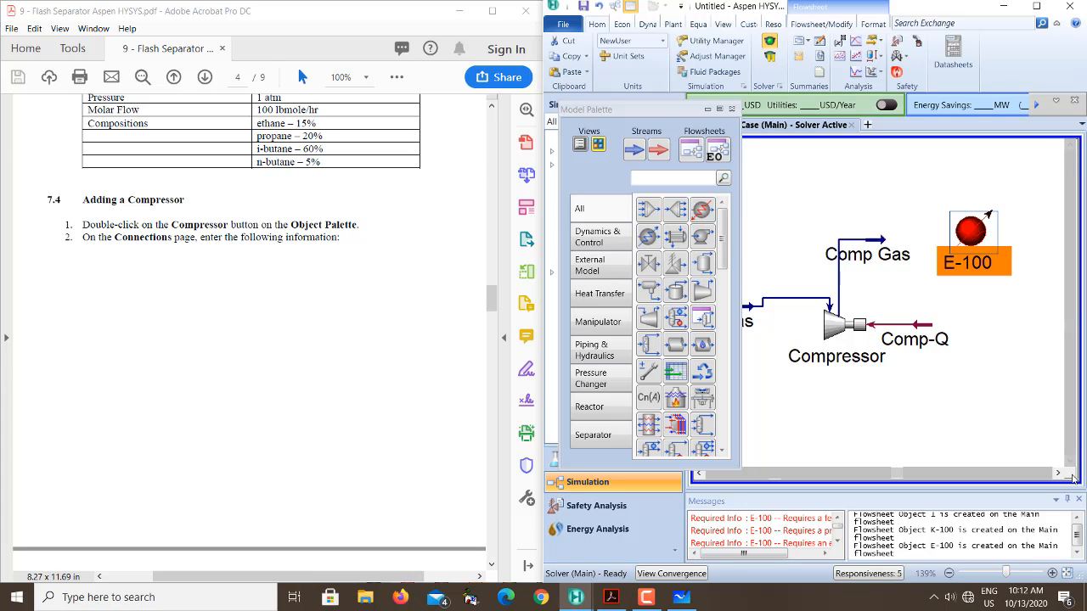
{"action": "left_click", "coordinate": [1057, 473]}
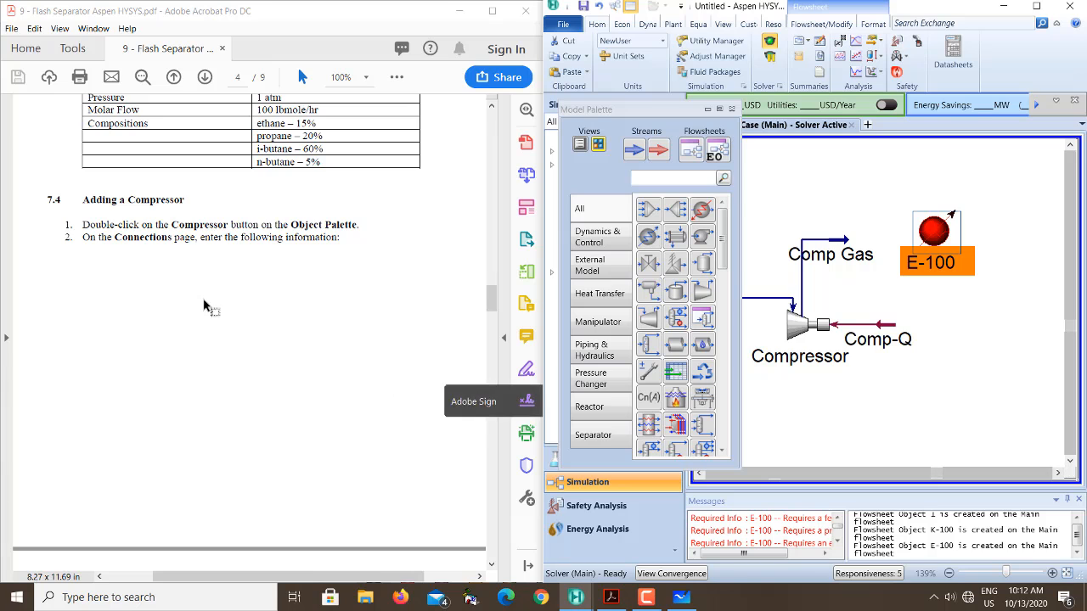
Step: View the PDF's cooler connections figure, open cooler E-100 and rename it as Cooler
{"action": "scroll", "coordinate": [204, 302], "scroll_direction": "down", "scroll_amount": 10}
{"action": "scroll", "coordinate": [203, 302], "scroll_direction": "down", "scroll_amount": 10}
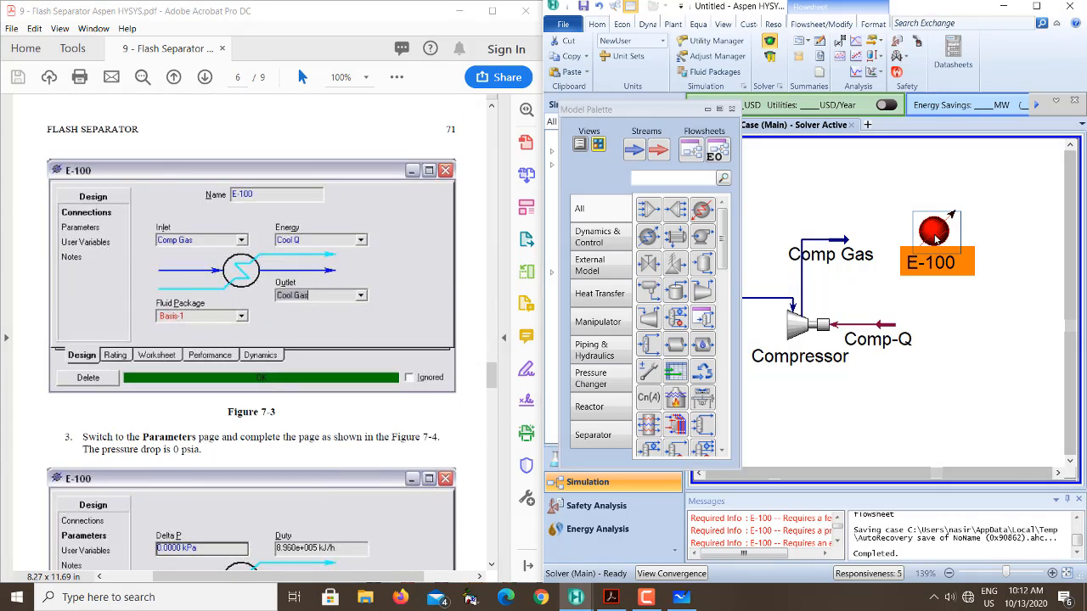
{"action": "double_click", "coordinate": [935, 234]}
{"action": "left_click", "coordinate": [892, 158]}
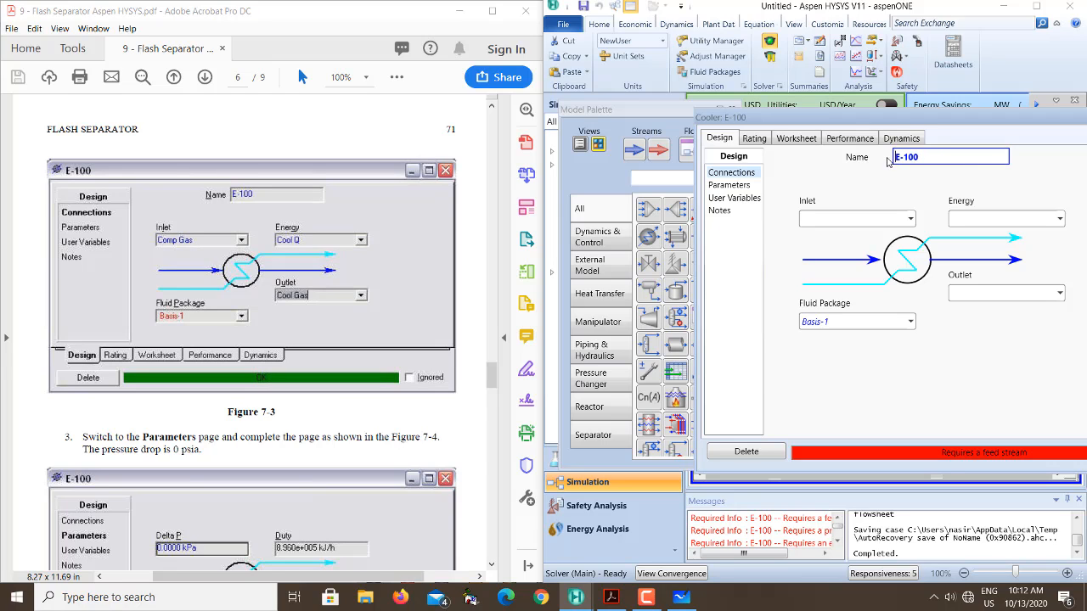
{"action": "left_click_drag", "start_coordinate": [888, 162], "coordinate": [932, 159]}
{"action": "type", "text": "Cooler"}
{"action": "key", "text": "Return"}
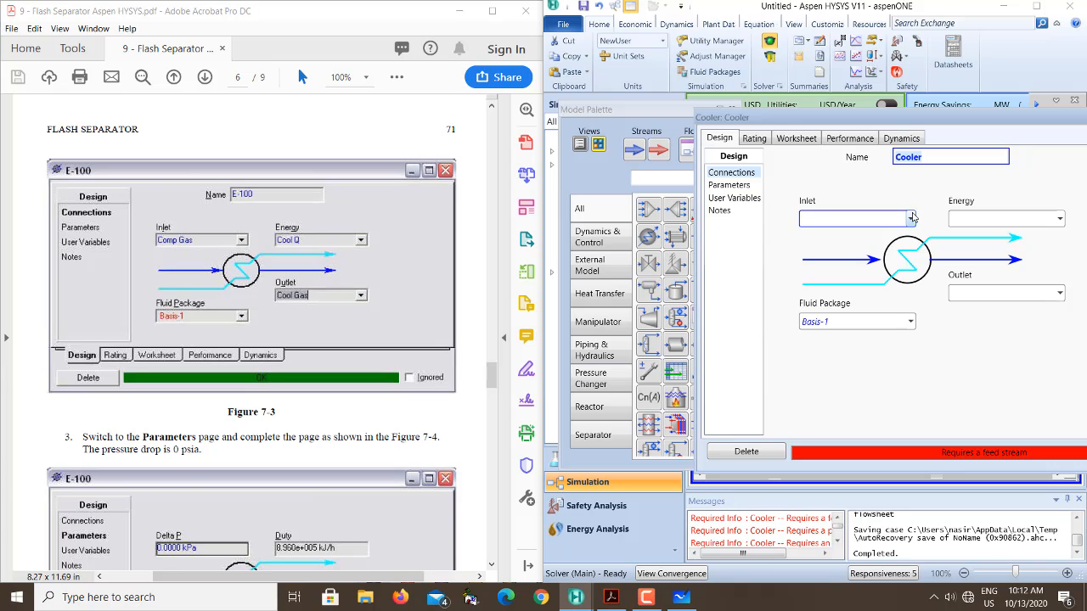
Step: Connect the cooler with Comp Gas as inlet, Cool Q as energy stream and Cool Gas as outlet
{"action": "left_click", "coordinate": [911, 219]}
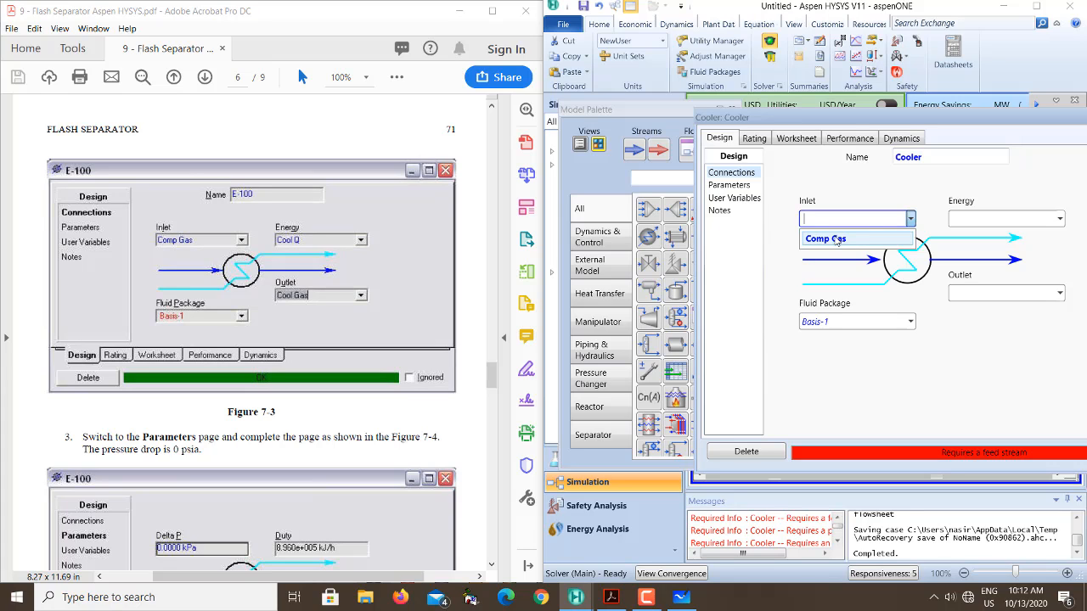
{"action": "left_click", "coordinate": [836, 241]}
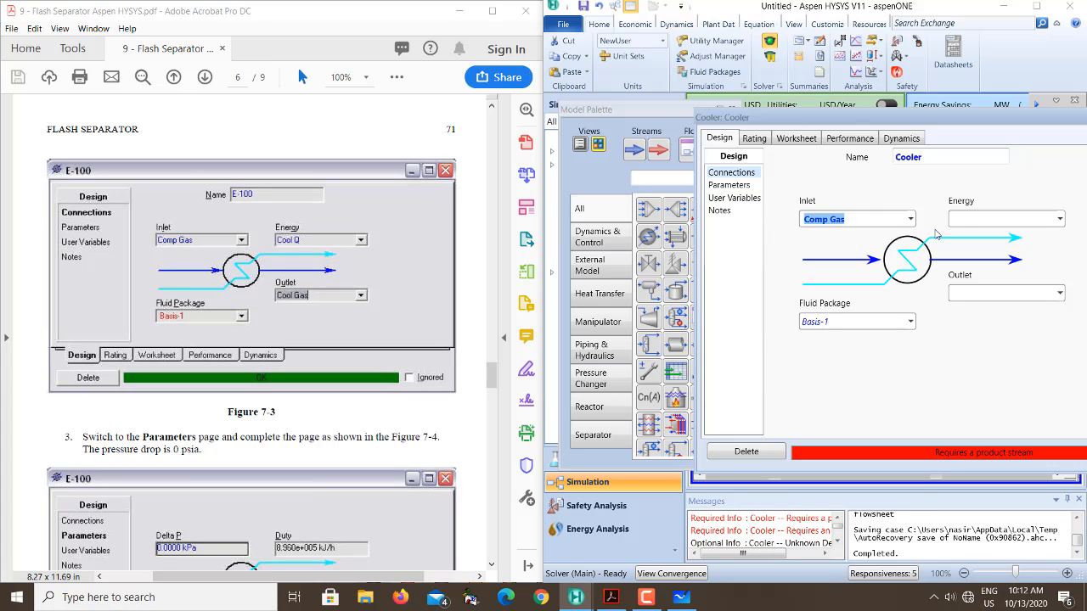
{"action": "left_click", "coordinate": [1000, 215]}
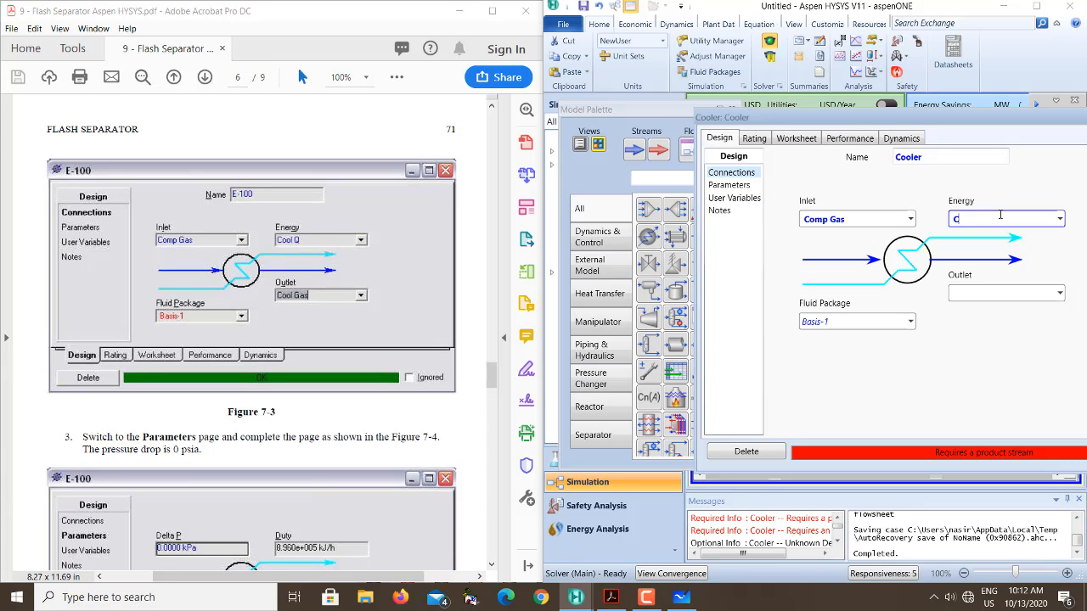
{"action": "type", "text": "ool Q"}
{"action": "left_click", "coordinate": [998, 291]}
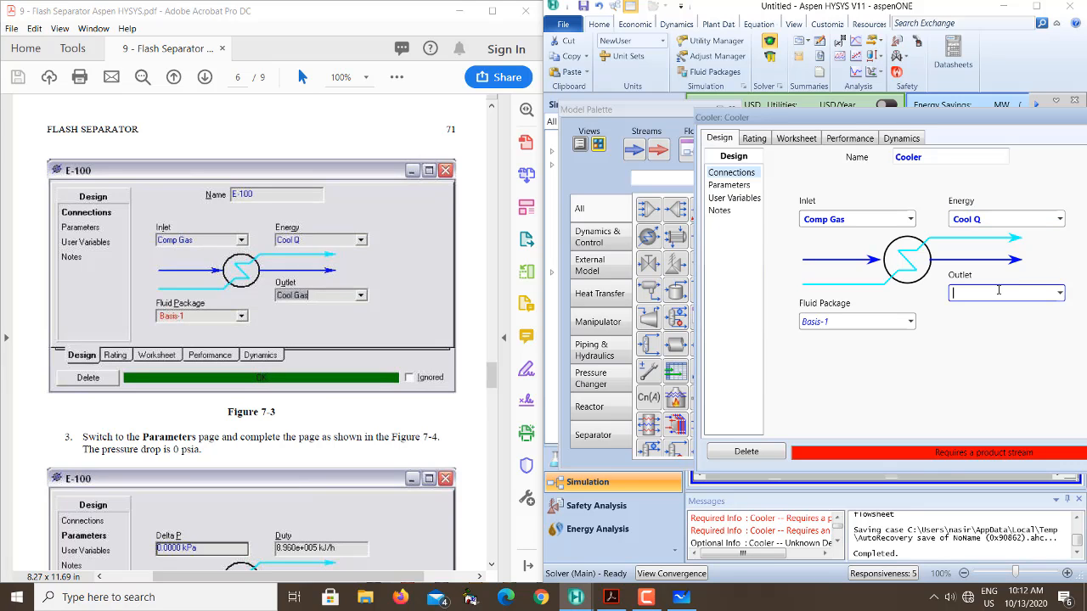
{"action": "type", "text": "Cool Gas"}
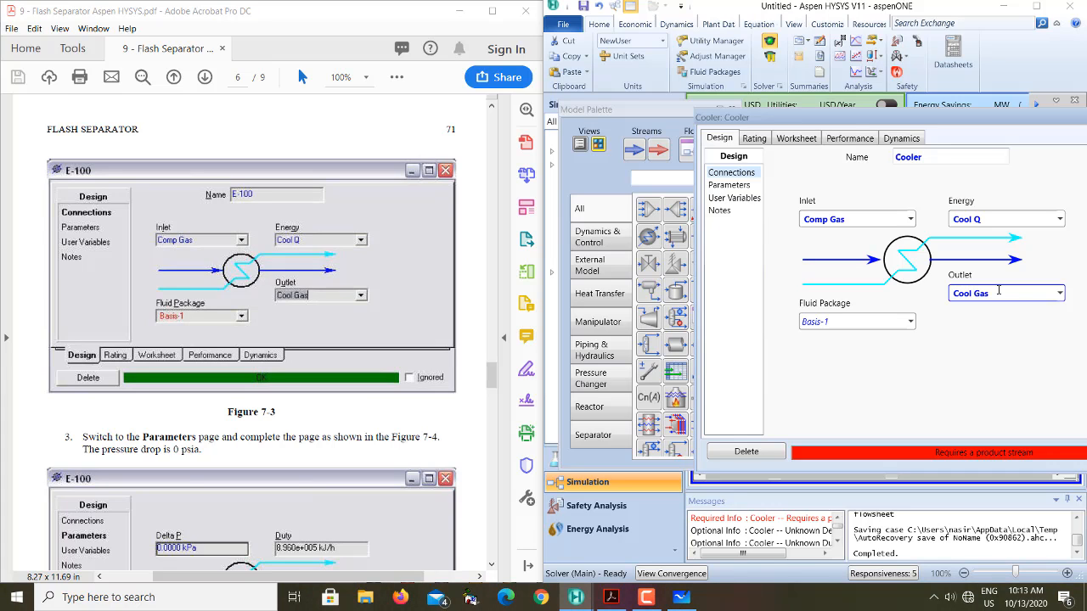
{"action": "key", "text": "Return"}
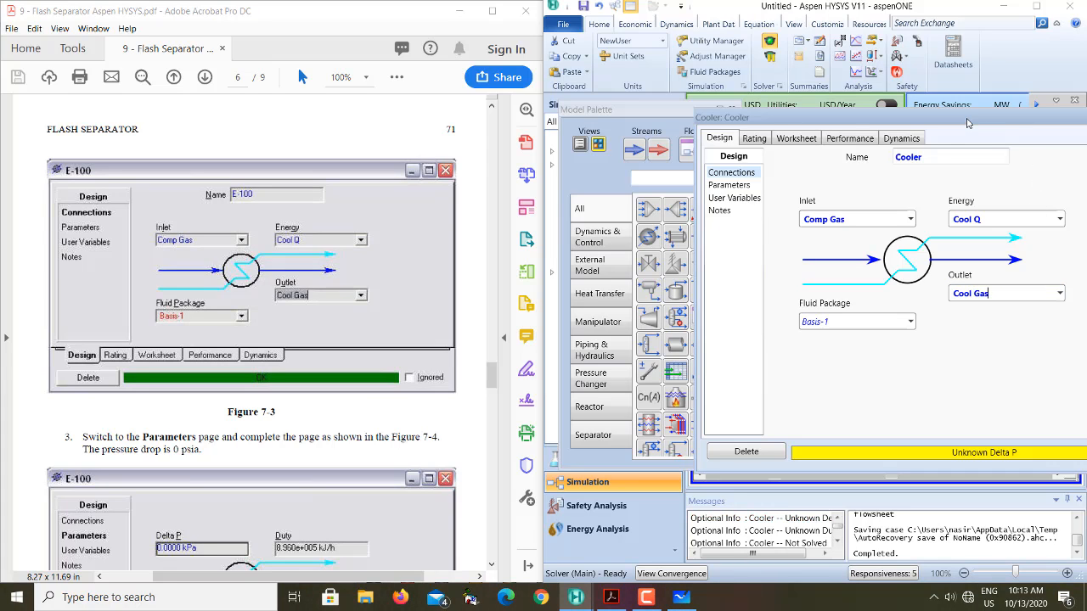
Step: Consult the PDF's cooler parameters, set the cooler's pressure drop to 0 kPa and open its worksheet conditions
{"action": "left_click_drag", "start_coordinate": [967, 124], "coordinate": [884, 115]}
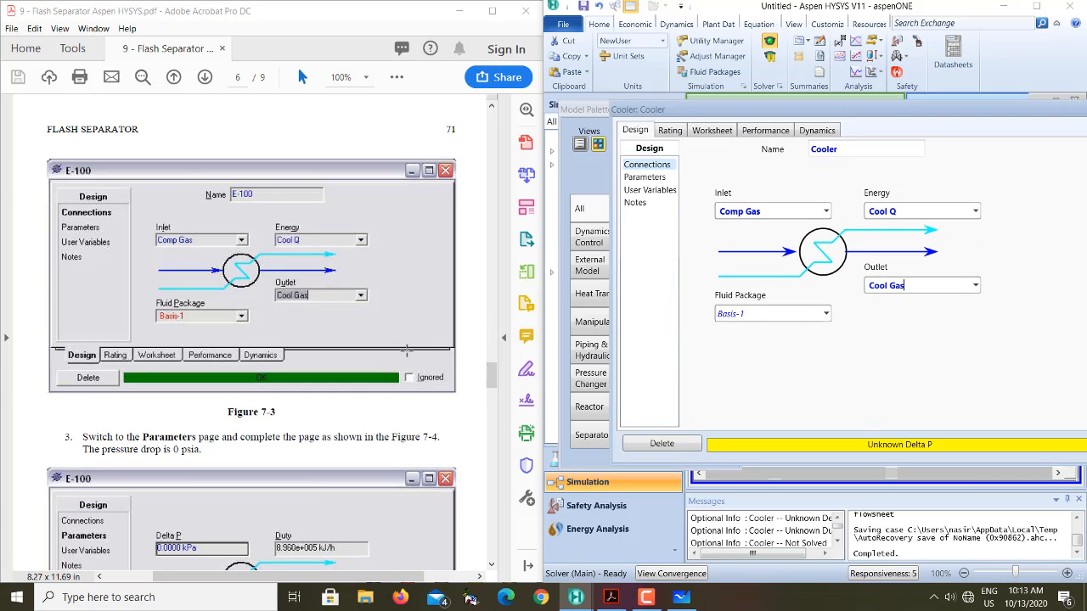
{"action": "scroll", "coordinate": [407, 350], "scroll_direction": "down", "scroll_amount": 3}
{"action": "scroll", "coordinate": [407, 350], "scroll_direction": "down", "scroll_amount": 1}
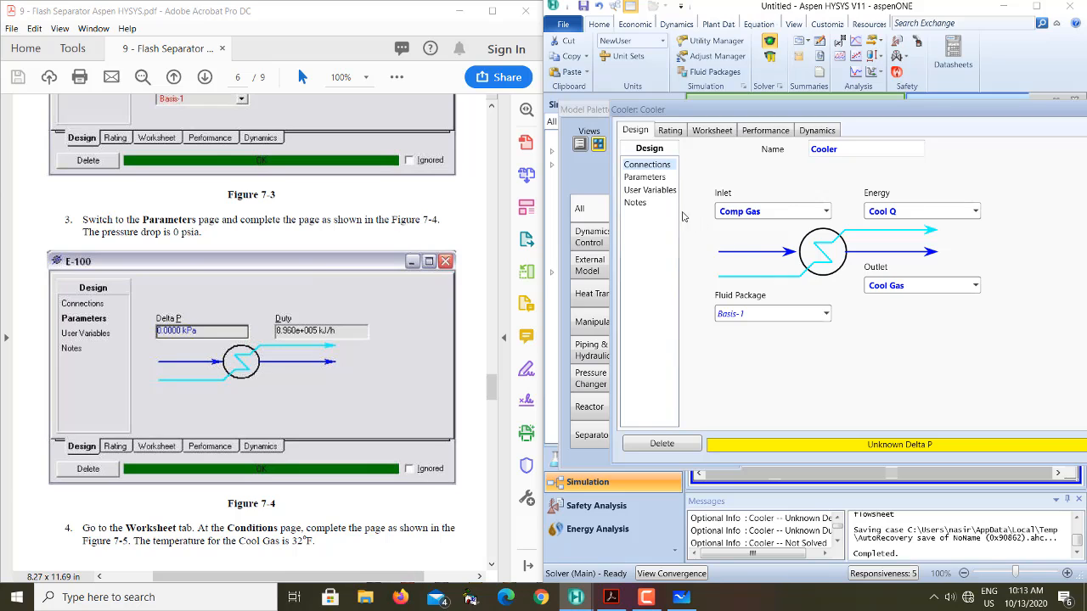
{"action": "left_click", "coordinate": [659, 178]}
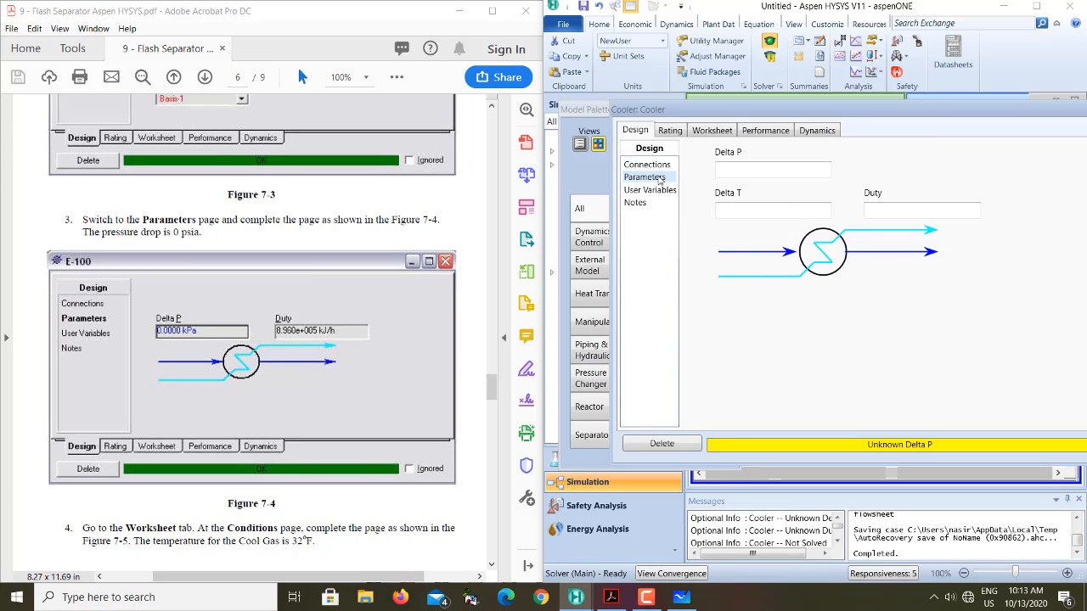
{"action": "left_click", "coordinate": [783, 176]}
{"action": "left_click", "coordinate": [793, 173]}
{"action": "key", "text": "Return"}
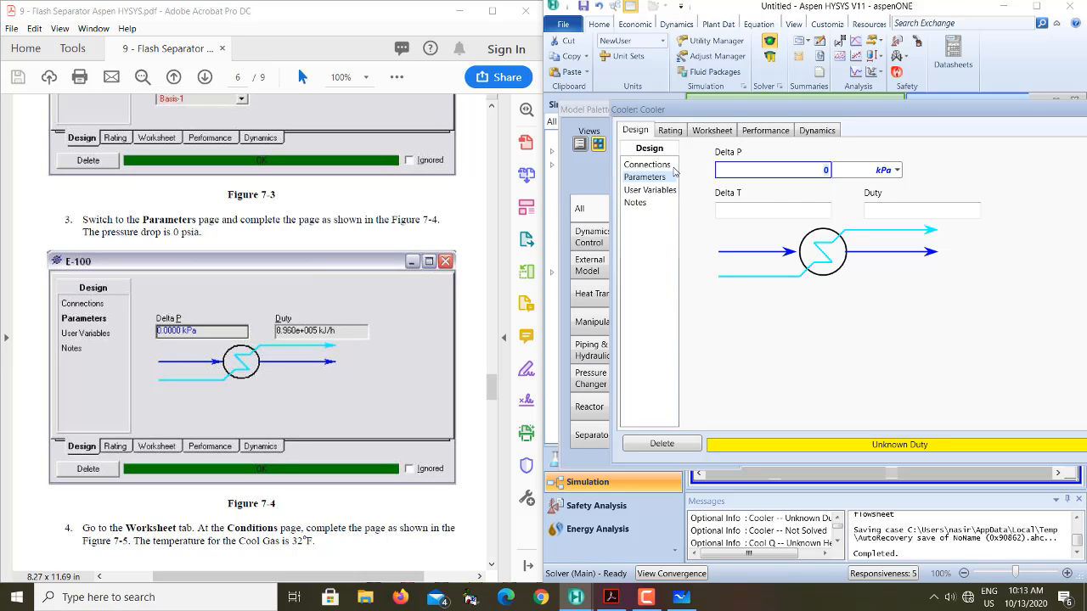
{"action": "left_click", "coordinate": [705, 134]}
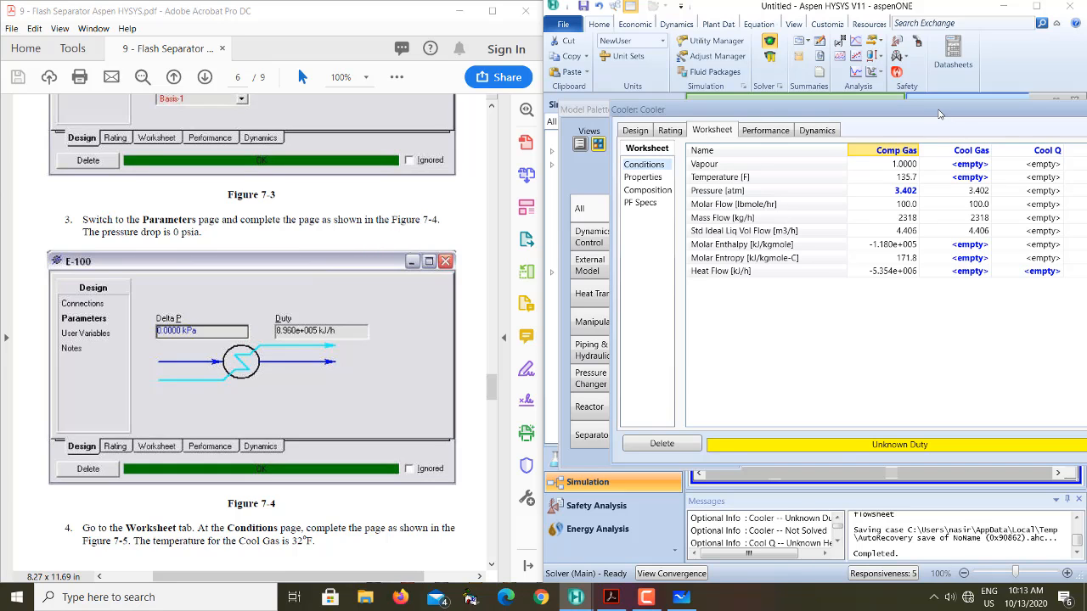
Step: Set the Cool Gas temperature to 32 °F in the cooler's worksheet conditions and close the cooler
{"action": "left_click_drag", "start_coordinate": [939, 115], "coordinate": [814, 109]}
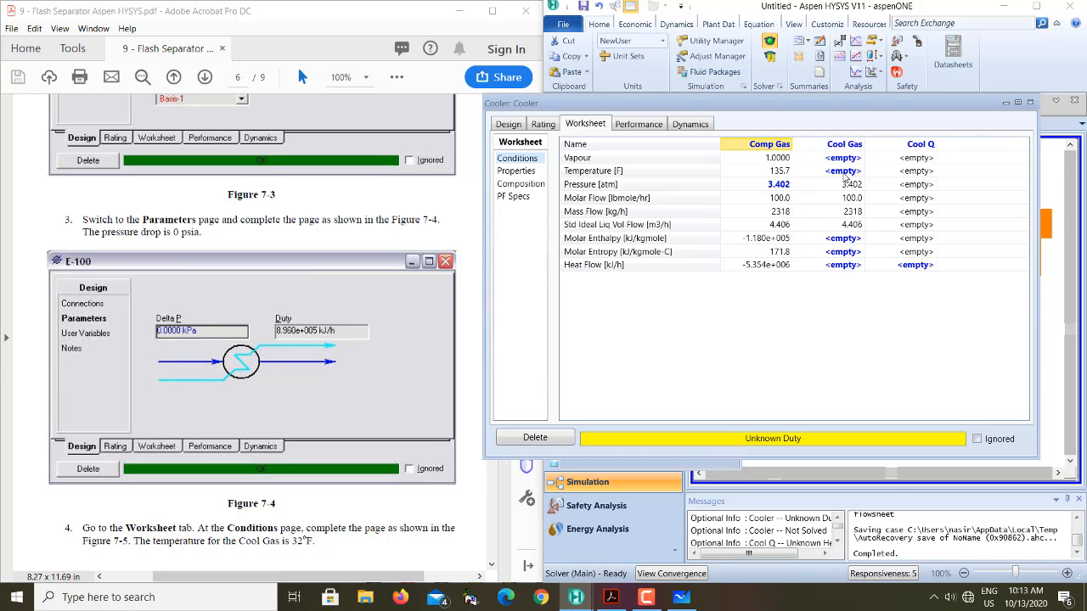
{"action": "left_click", "coordinate": [844, 173]}
{"action": "type", "text": "32"}
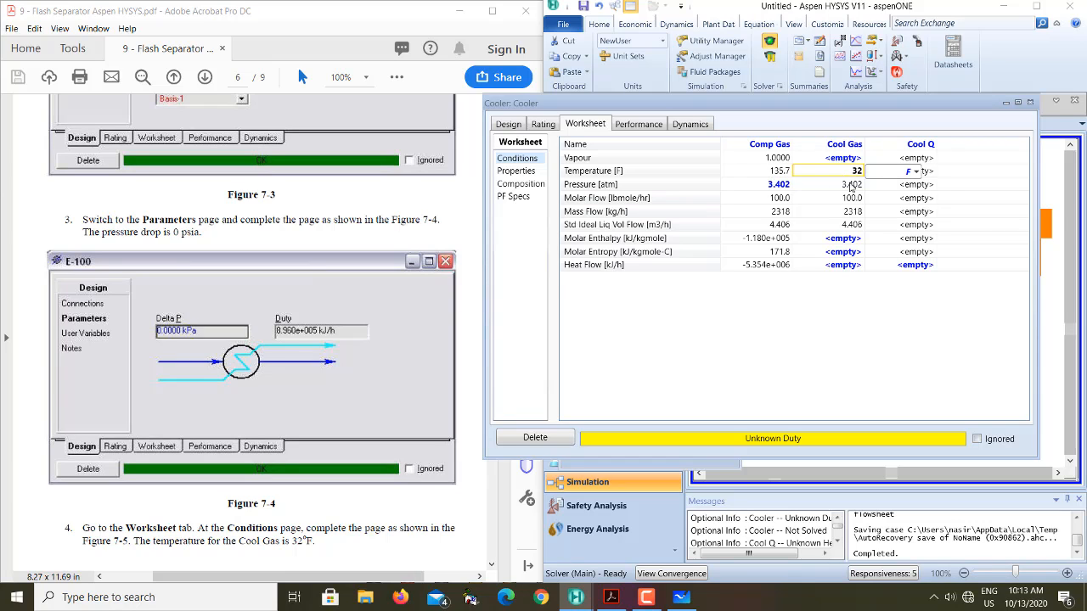
{"action": "left_click", "coordinate": [850, 184]}
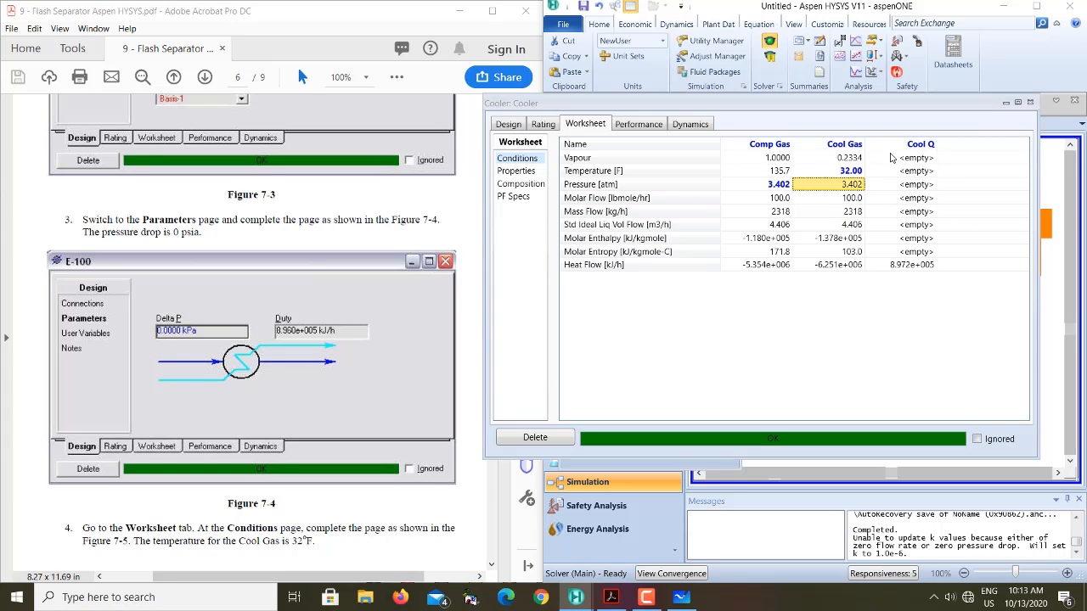
{"action": "left_click", "coordinate": [1030, 102]}
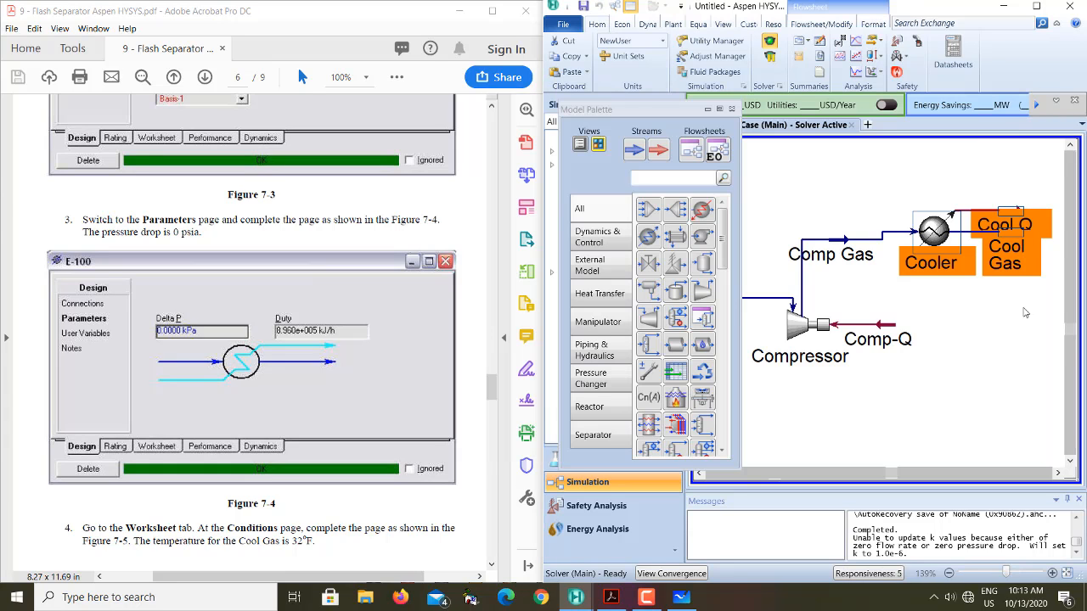
Step: Tidy the flowsheet by moving the Cool Q stream higher and shifting the cooler to line up with the Comp Gas stream
{"action": "left_click", "coordinate": [1008, 344]}
{"action": "mouse_move", "coordinate": [1016, 212]}
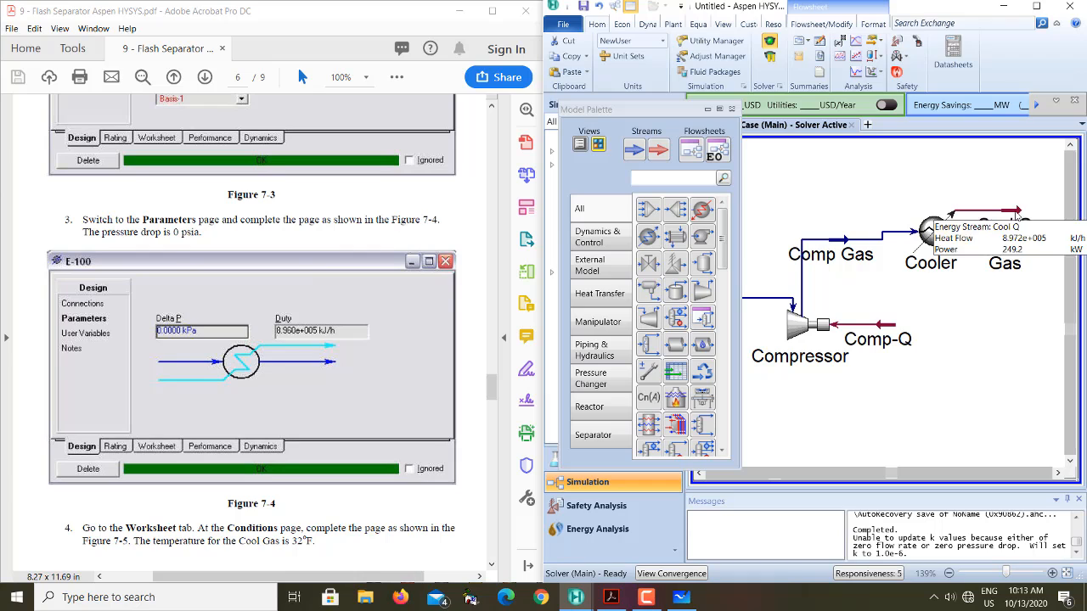
{"action": "left_click_drag", "start_coordinate": [1016, 211], "coordinate": [1017, 176]}
{"action": "left_click", "coordinate": [951, 214]}
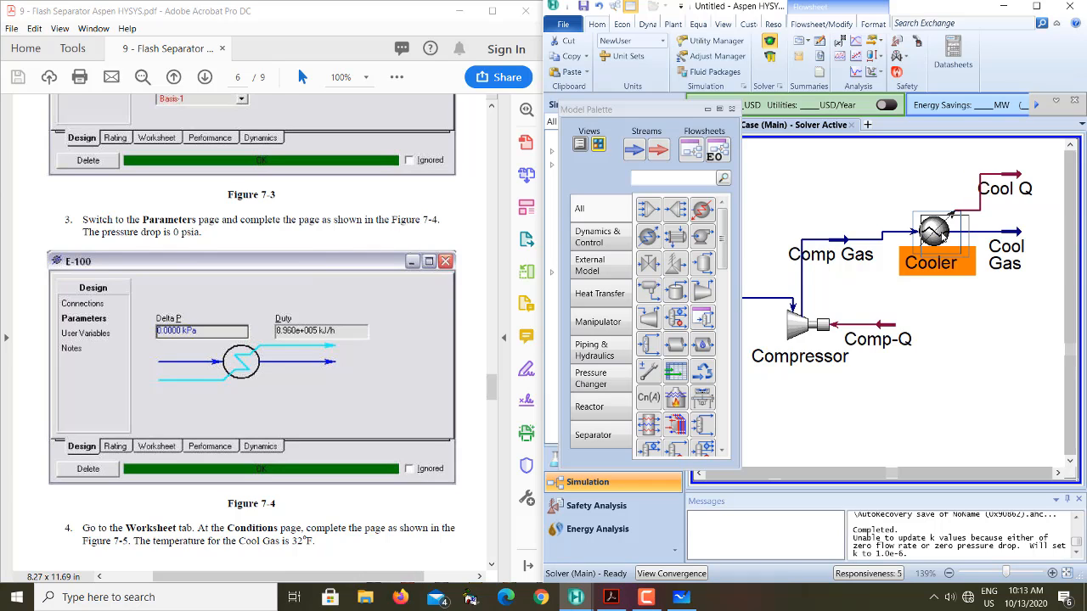
{"action": "left_click_drag", "start_coordinate": [951, 213], "coordinate": [959, 222]}
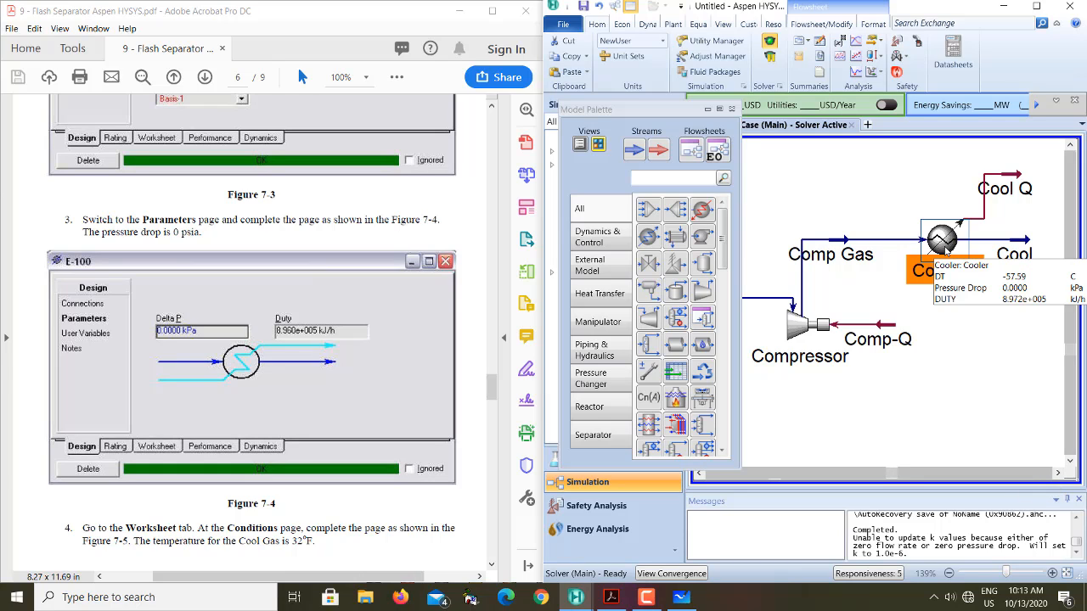
Step: Reopen the cooler, compare its design parameters with the PDF's parameters figure and close it again
{"action": "double_click", "coordinate": [942, 242]}
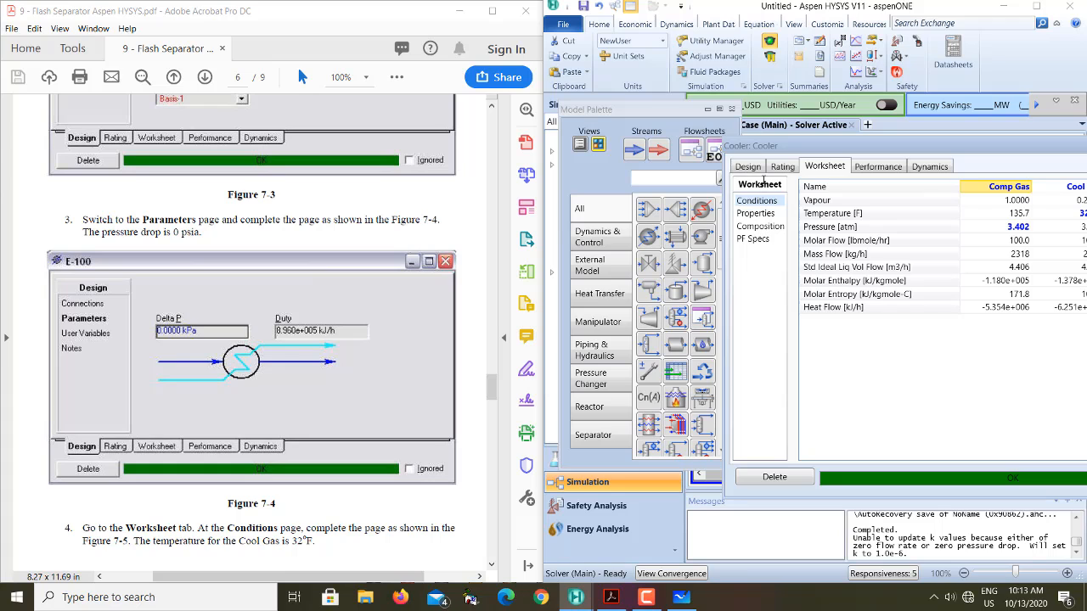
{"action": "left_click", "coordinate": [752, 167]}
{"action": "left_click", "coordinate": [752, 214]}
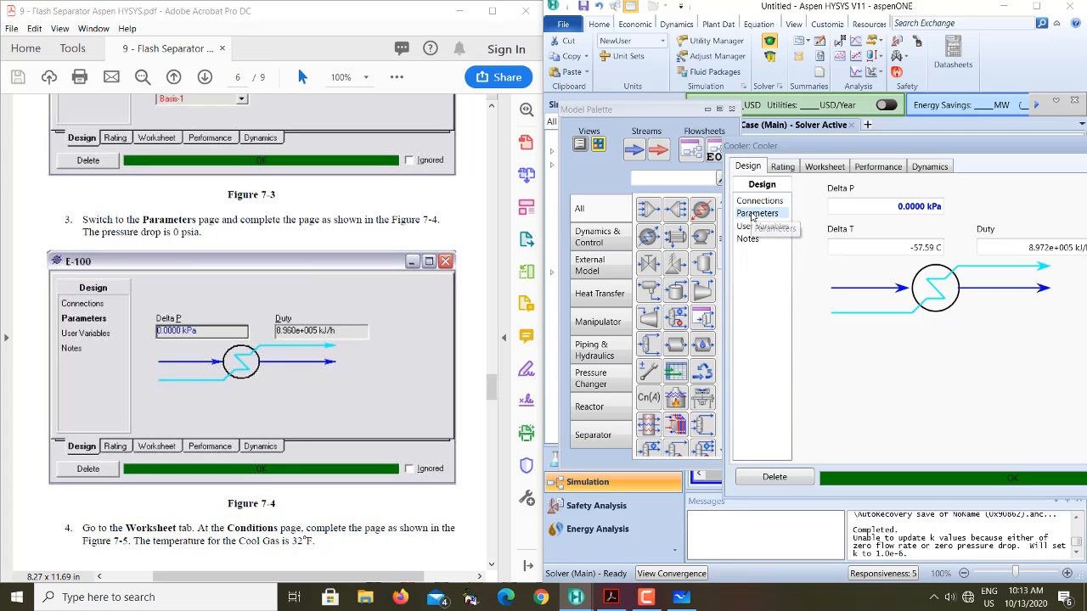
{"action": "double_click", "coordinate": [906, 146]}
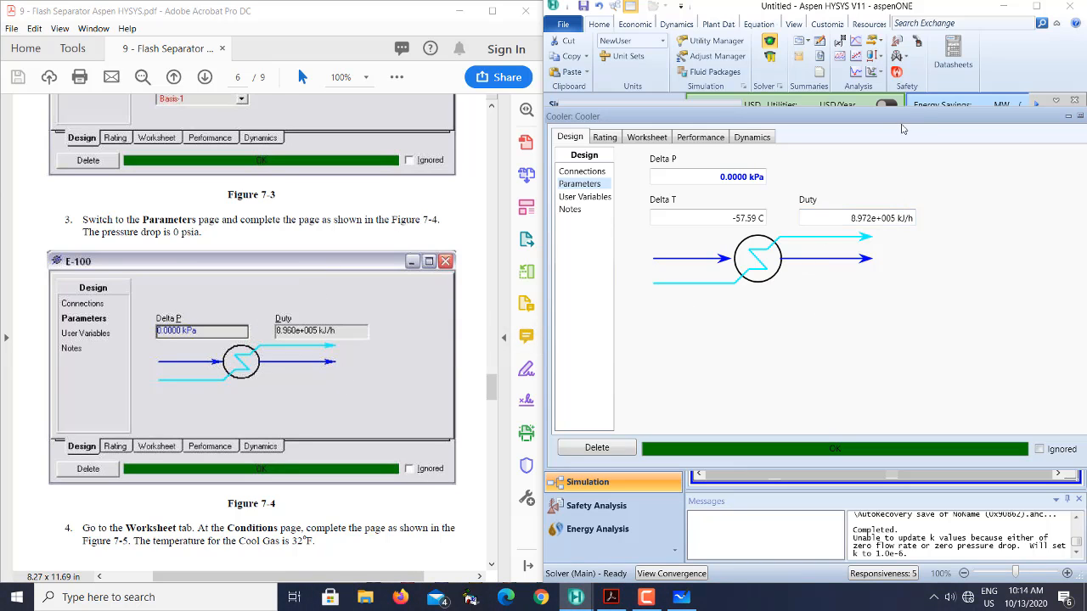
{"action": "left_click_drag", "start_coordinate": [909, 119], "coordinate": [739, 142]}
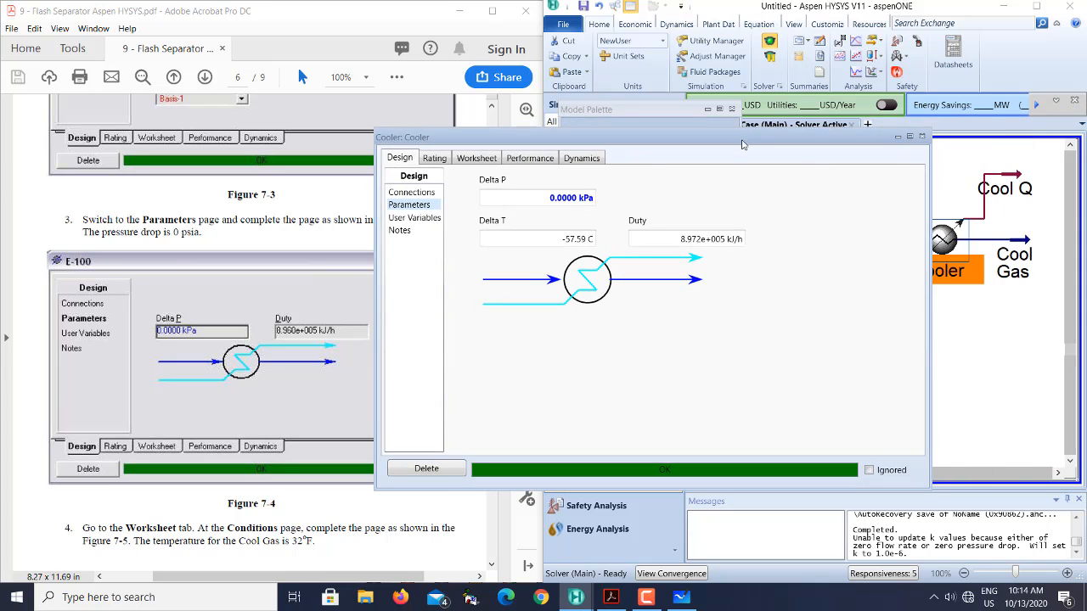
{"action": "left_click", "coordinate": [921, 137]}
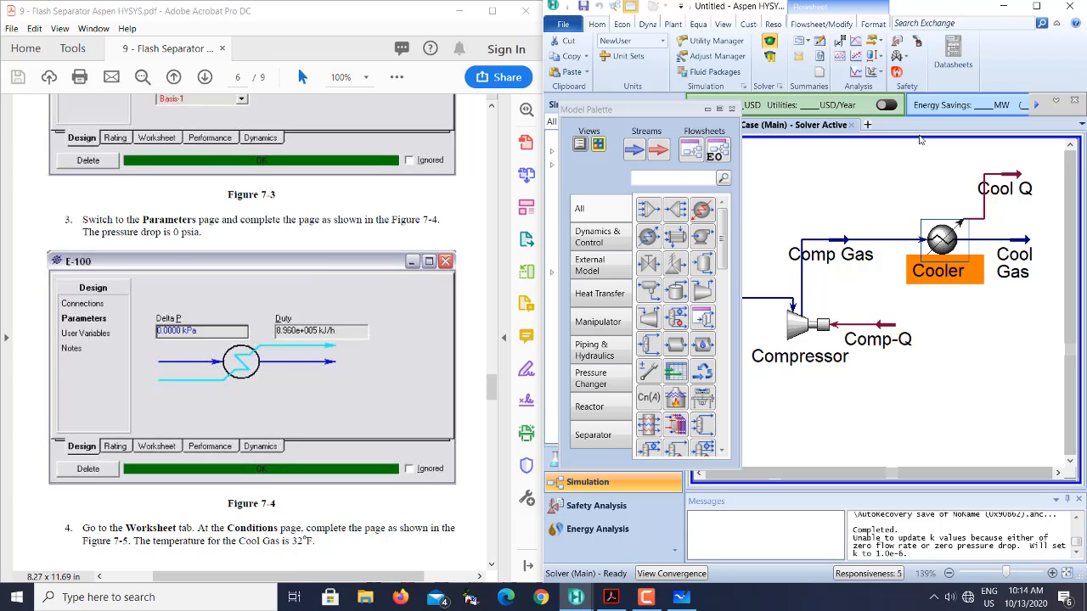
Step: Bring the empty flowsheet area beyond the cooler into view and consult the PDF's section on adding a flash separator
{"action": "left_click", "coordinate": [1058, 474]}
{"action": "left_click", "coordinate": [1058, 474]}
{"action": "left_click", "coordinate": [1058, 474]}
{"action": "left_click", "coordinate": [1058, 473]}
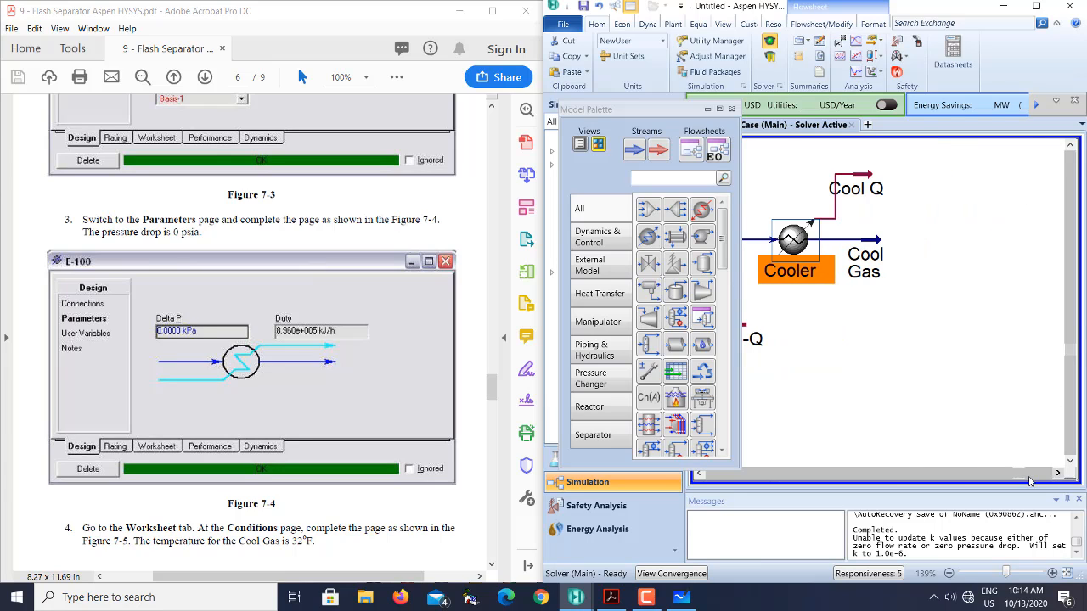
{"action": "scroll", "coordinate": [300, 436], "scroll_direction": "down", "scroll_amount": 8}
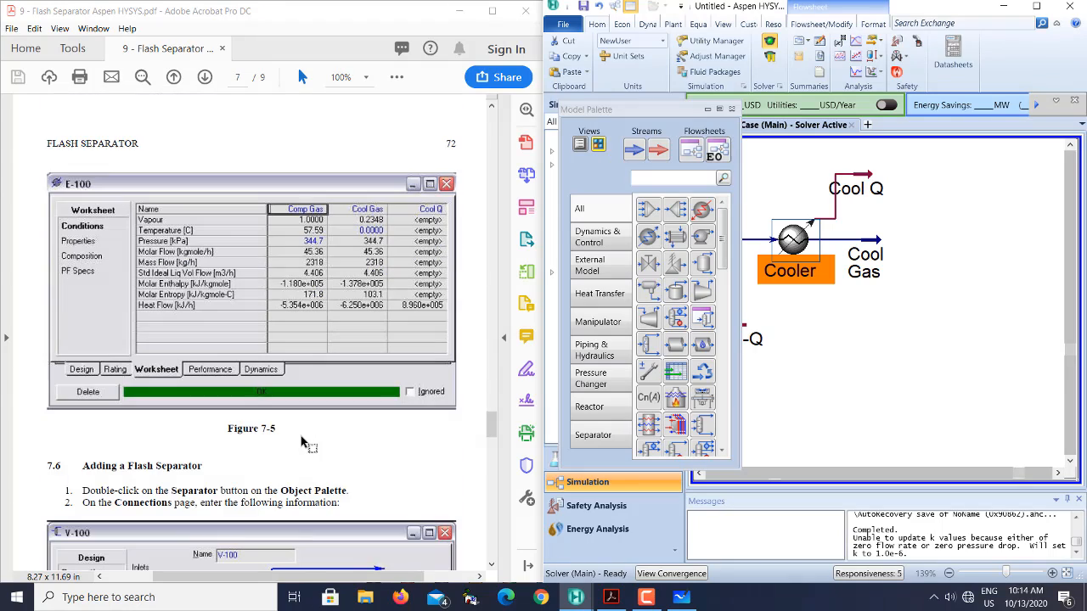
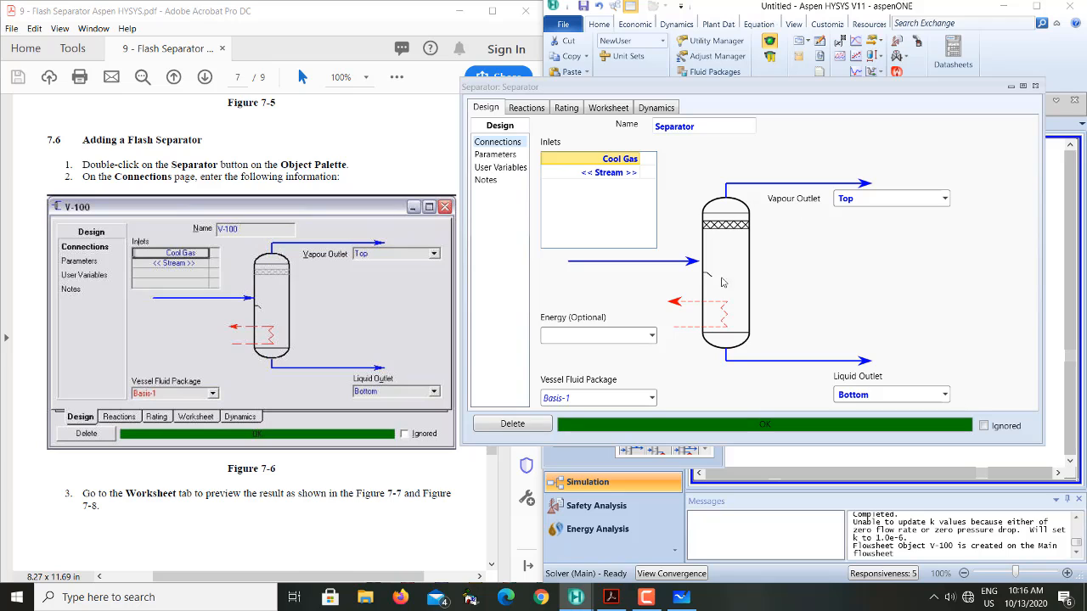
Step: Close the separator's properties and move the Top stream higher above the separator
{"action": "left_click", "coordinate": [1035, 87]}
{"action": "left_click", "coordinate": [1009, 256]}
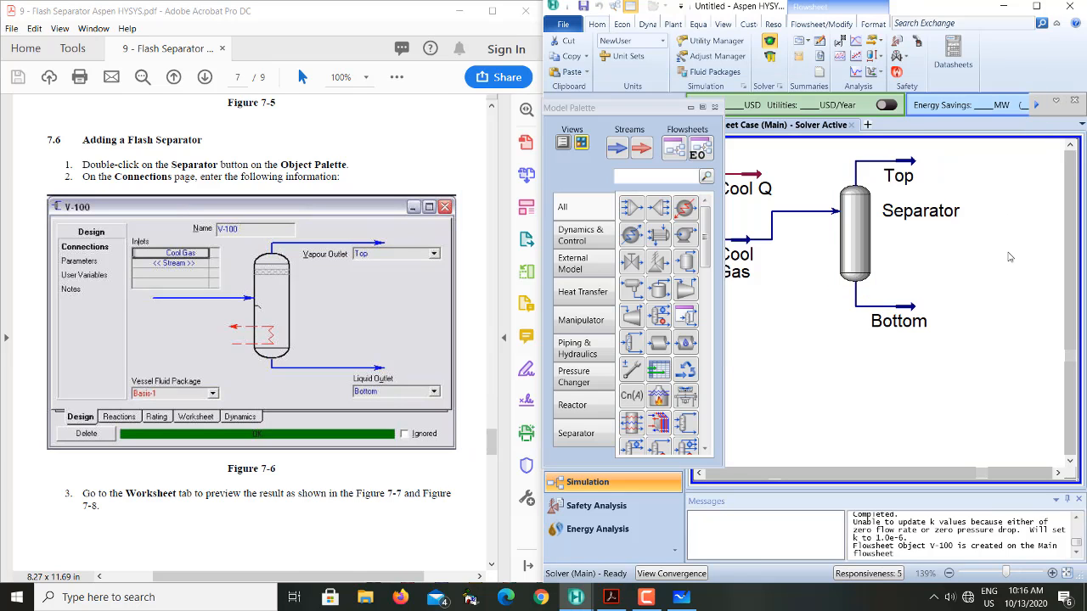
{"action": "left_click", "coordinate": [1070, 146]}
{"action": "left_click", "coordinate": [1070, 145]}
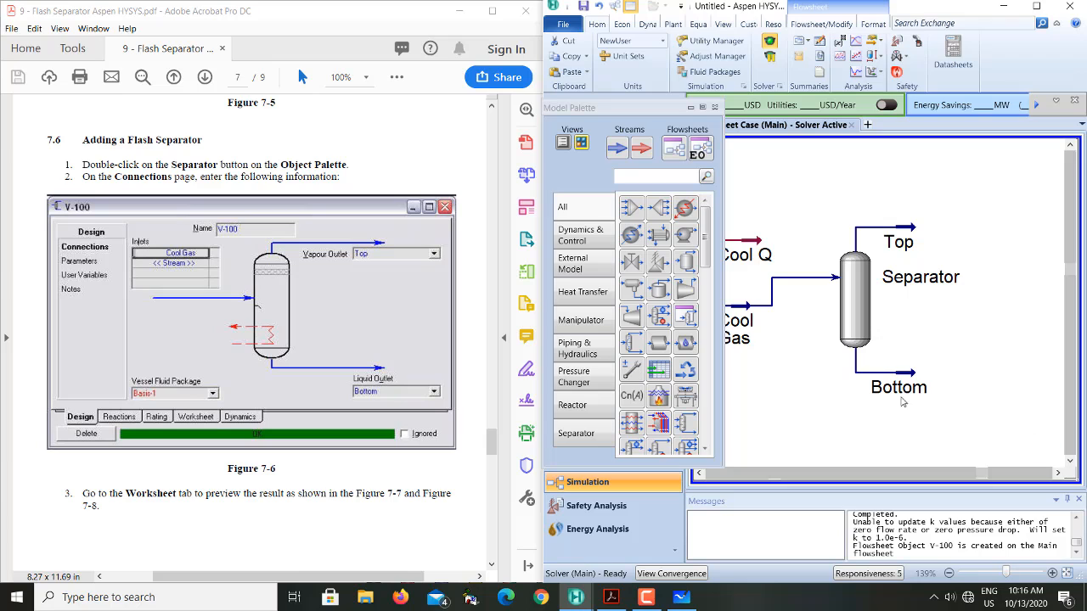
{"action": "left_click", "coordinate": [908, 233]}
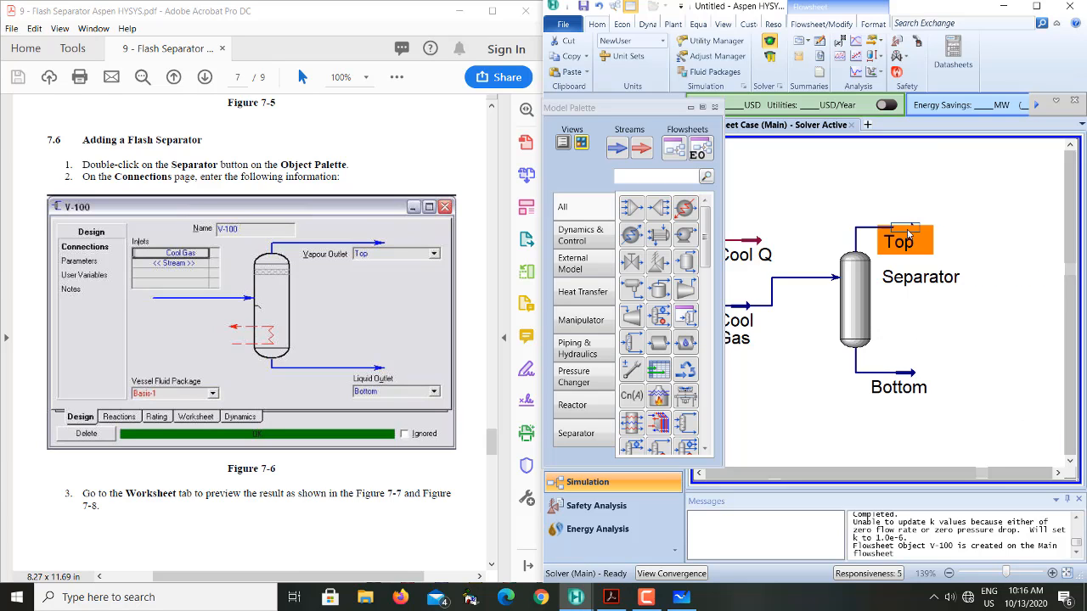
{"action": "left_click_drag", "start_coordinate": [908, 233], "coordinate": [902, 201]}
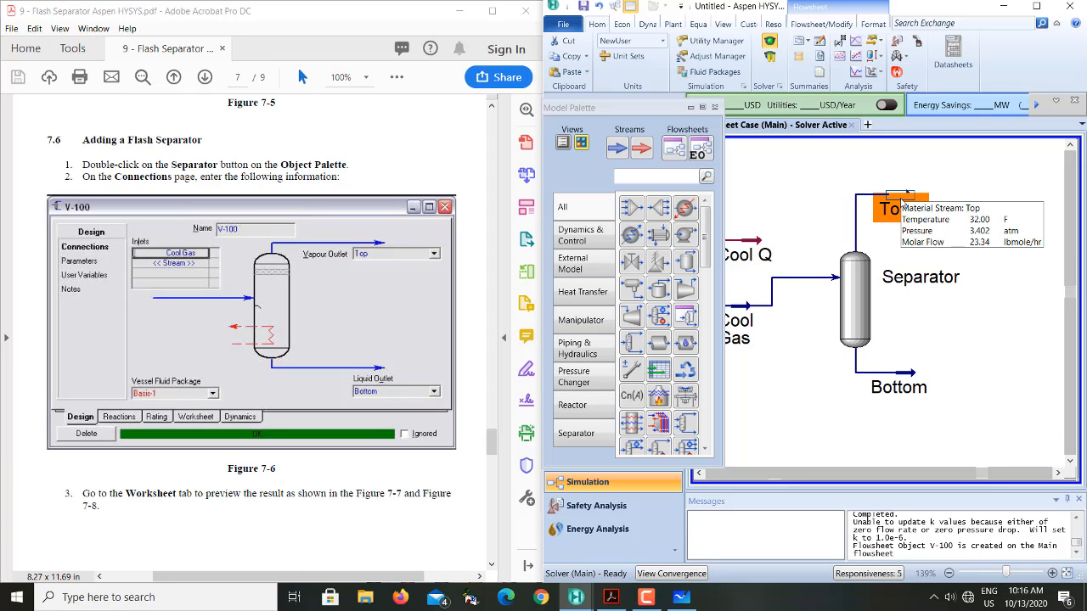
Step: Show the Top stream's property table on the flowsheet and hide the model palette
{"action": "right_click", "coordinate": [902, 201]}
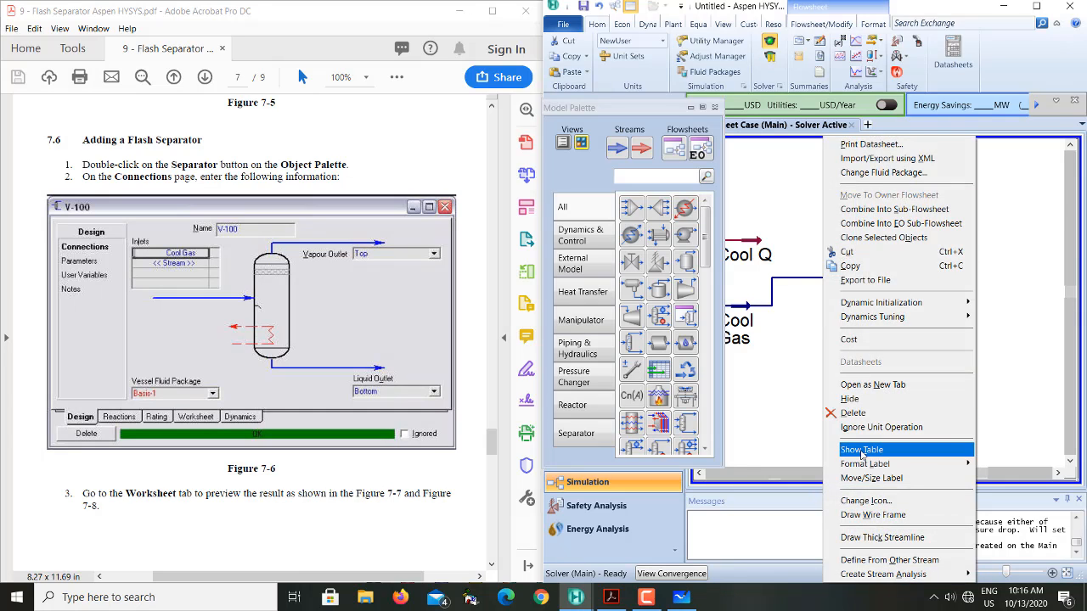
{"action": "left_click", "coordinate": [862, 449]}
{"action": "left_click", "coordinate": [1057, 473]}
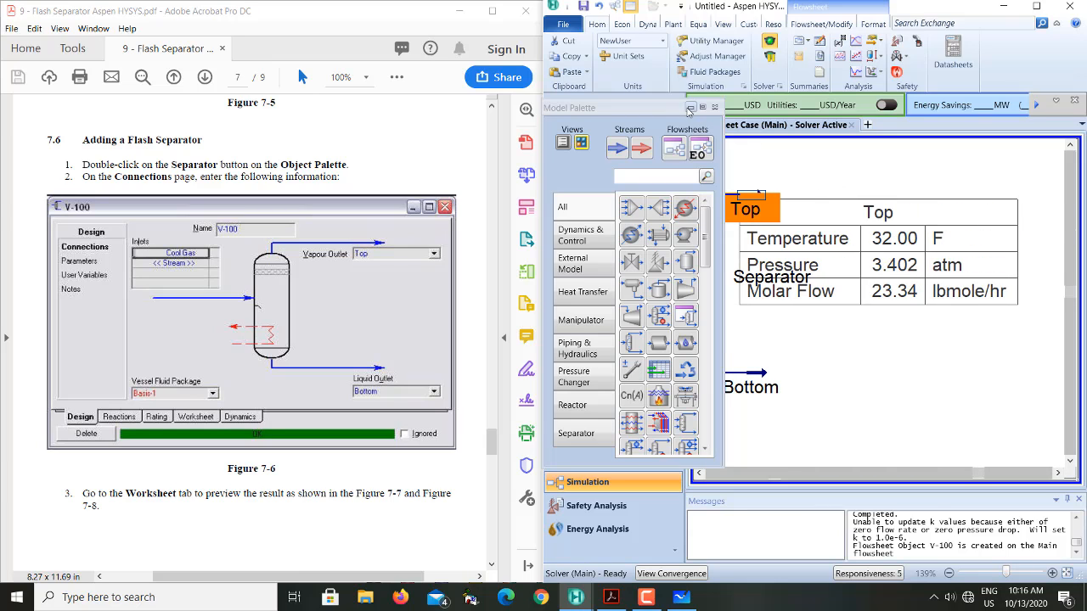
{"action": "left_click", "coordinate": [689, 109]}
{"action": "left_click", "coordinate": [690, 110]}
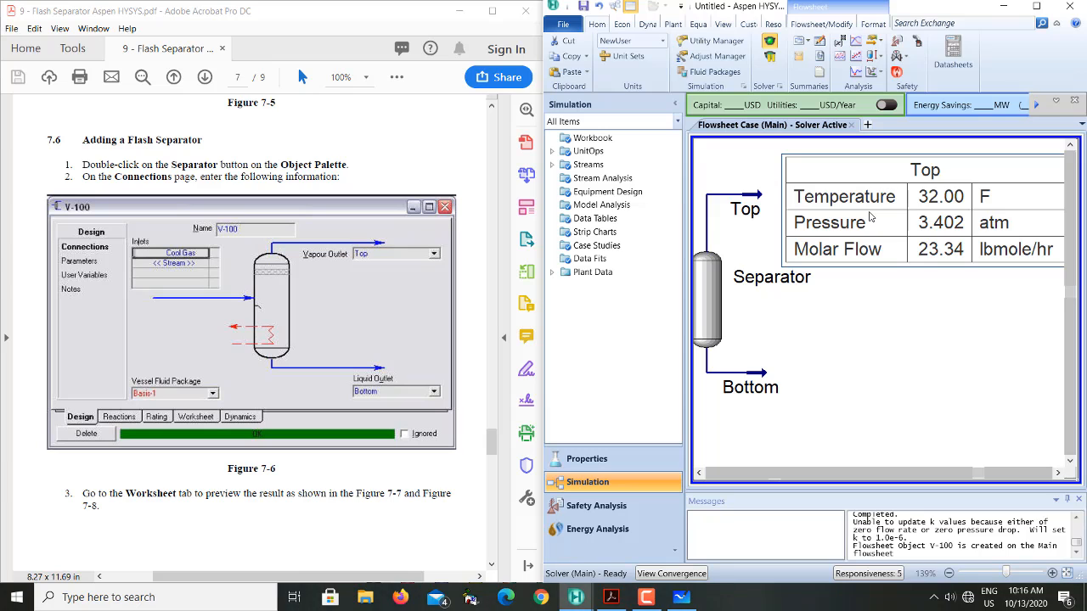
Step: Remove the Temperature and Pressure variables from the Top stream's table
{"action": "double_click", "coordinate": [870, 218]}
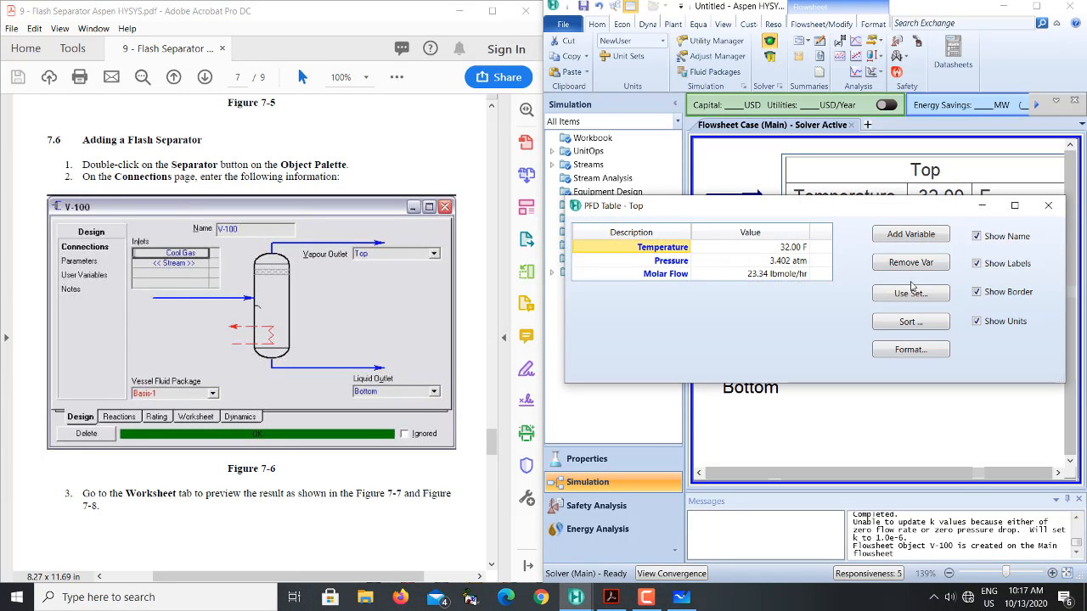
{"action": "left_click", "coordinate": [891, 269]}
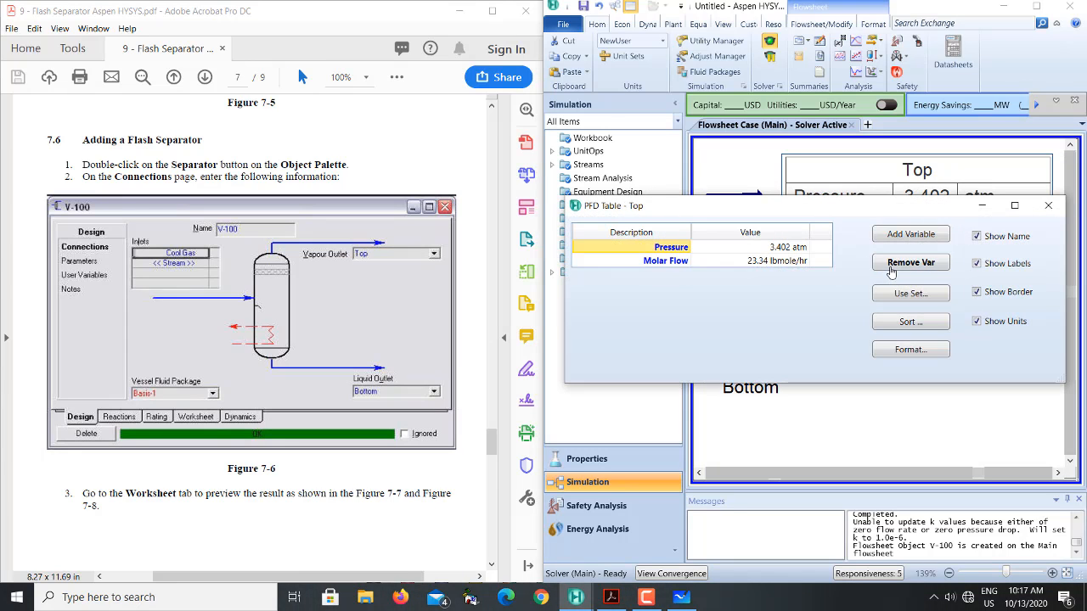
{"action": "left_click", "coordinate": [891, 268]}
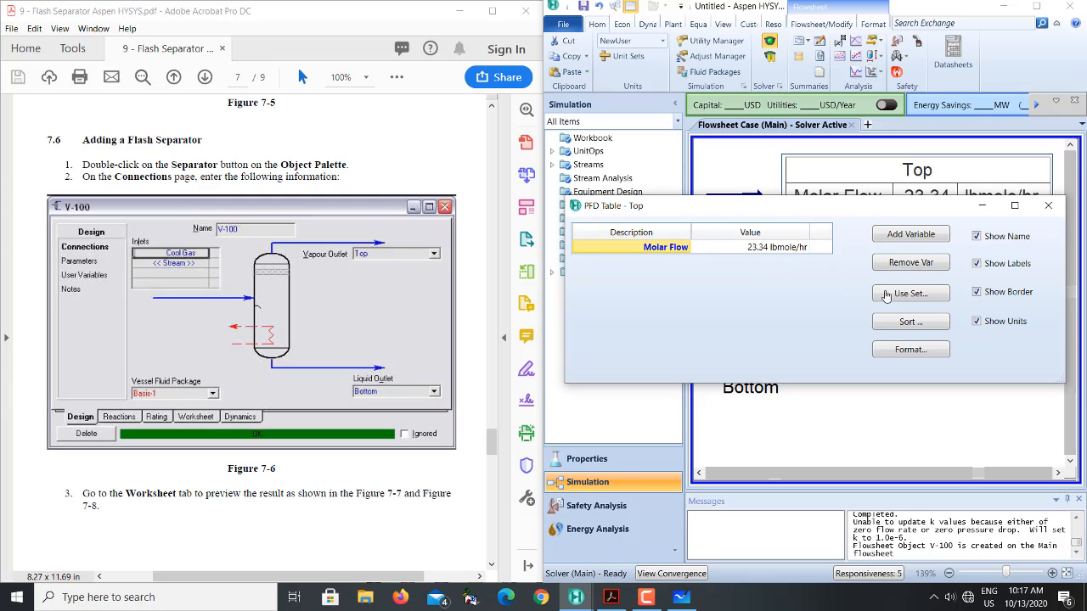
Step: Add the Master Comp Mole Frac variables for Ethane, i-Butane, n-Butane and Propane to the Top stream's table and close its editor
{"action": "left_click", "coordinate": [910, 235]}
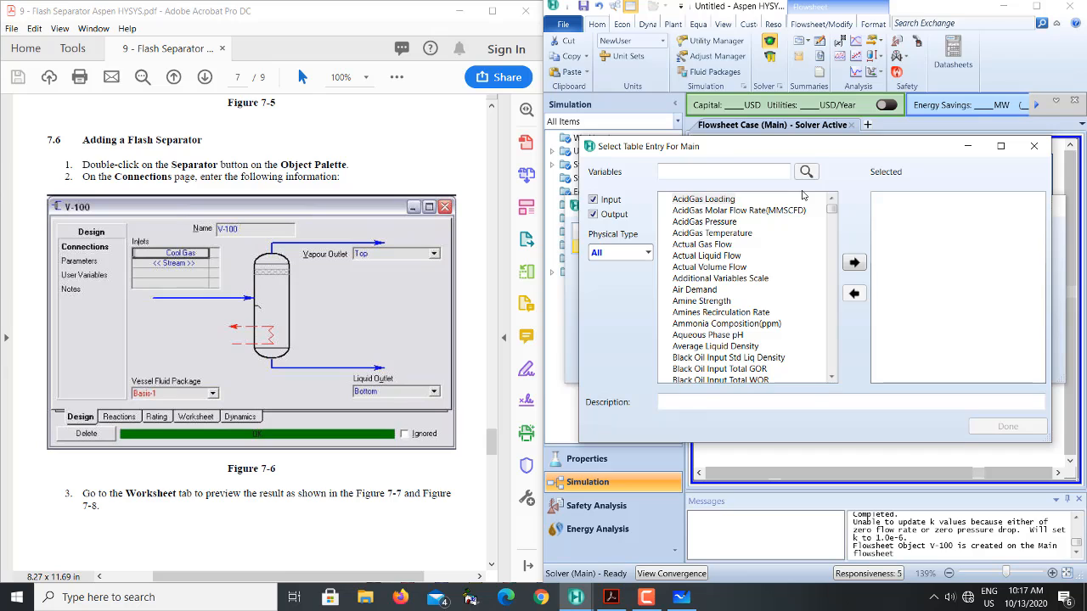
{"action": "left_click", "coordinate": [726, 165]}
{"action": "type", "text": "master"}
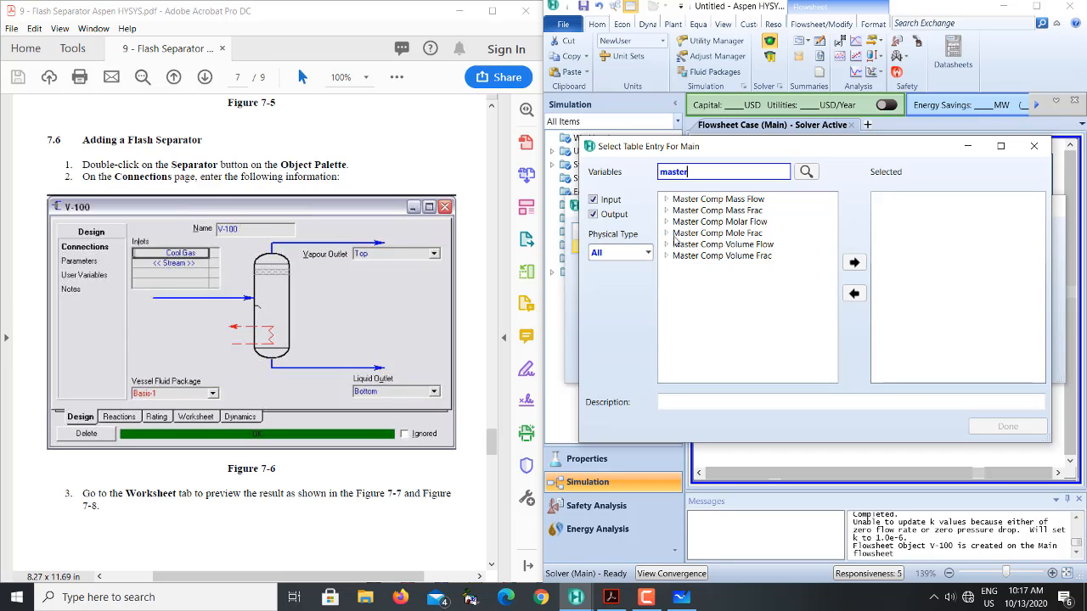
{"action": "left_click", "coordinate": [667, 233]}
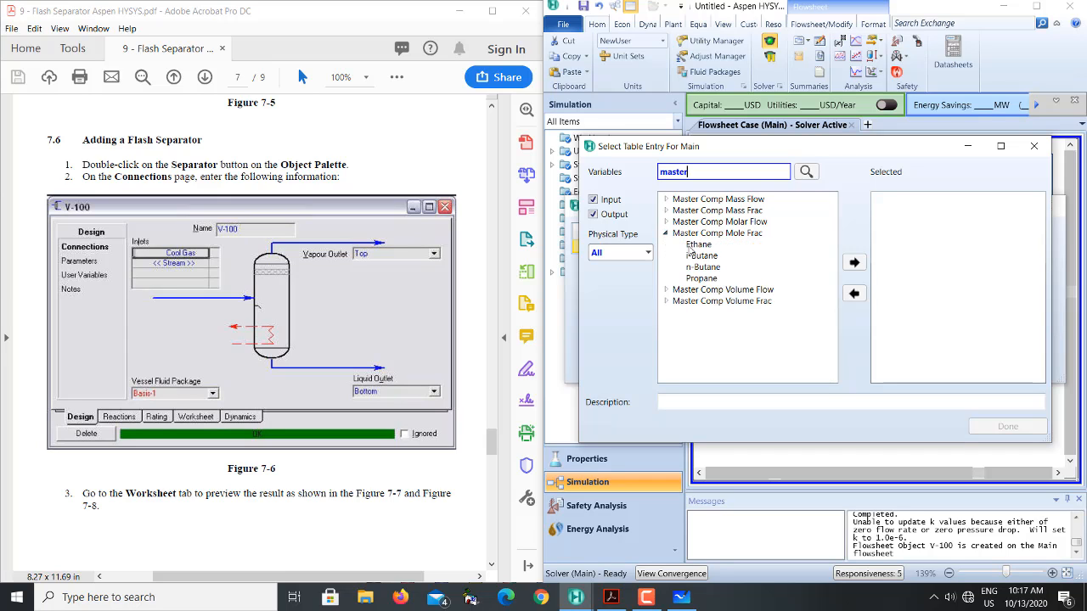
{"action": "left_click", "coordinate": [697, 244]}
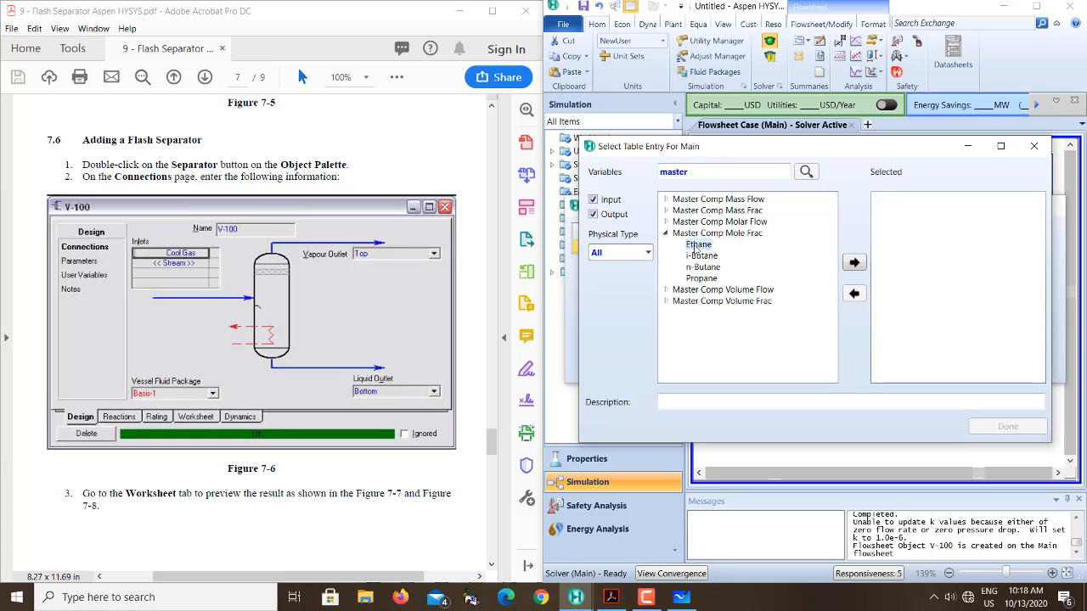
{"action": "left_click", "coordinate": [703, 280], "text": "shift"}
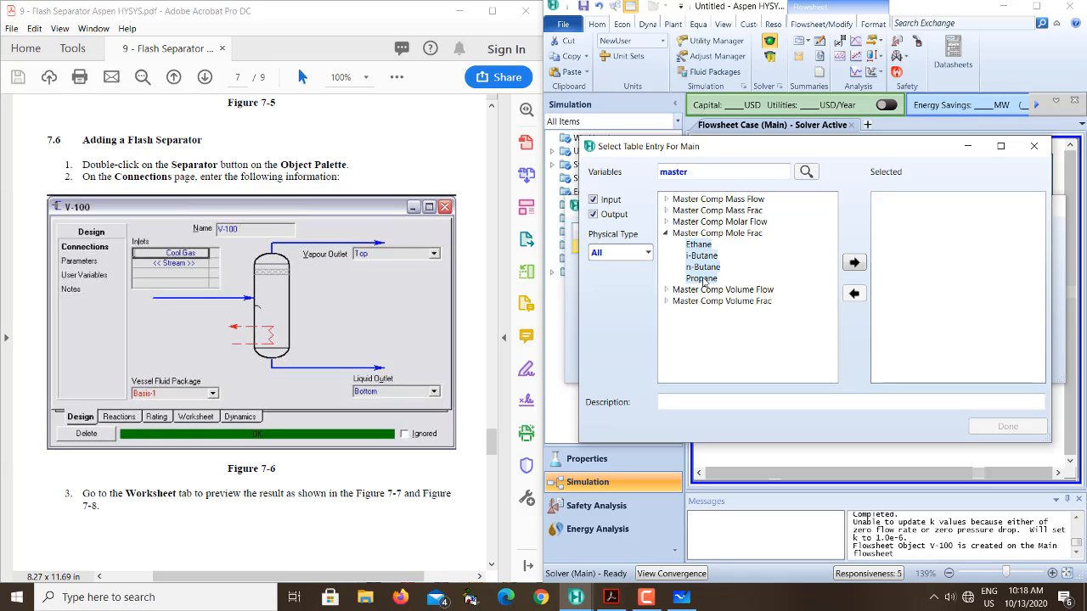
{"action": "left_click", "coordinate": [854, 264]}
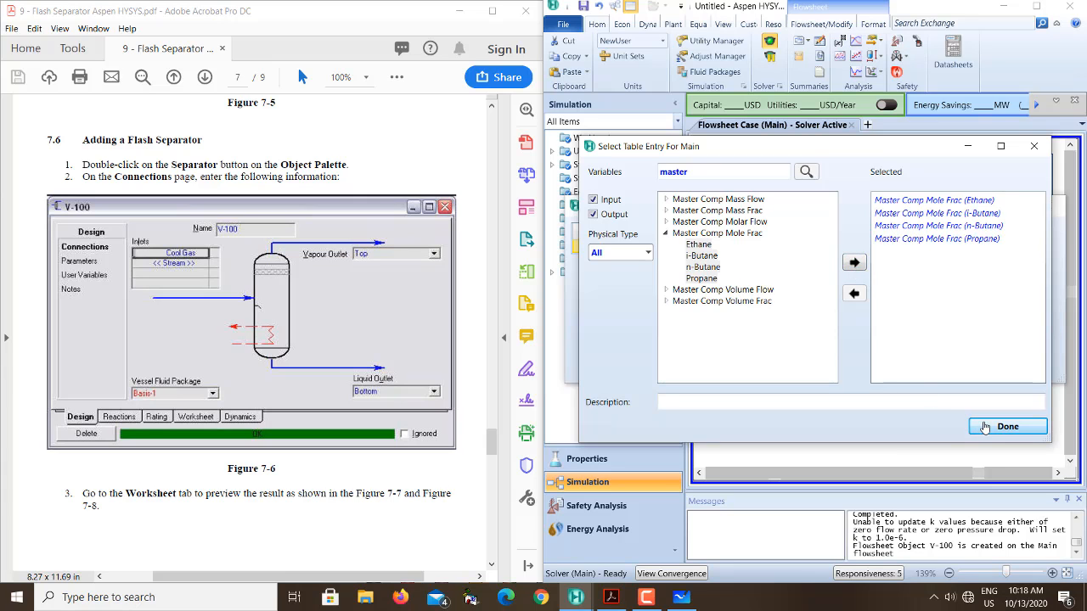
{"action": "left_click", "coordinate": [985, 428]}
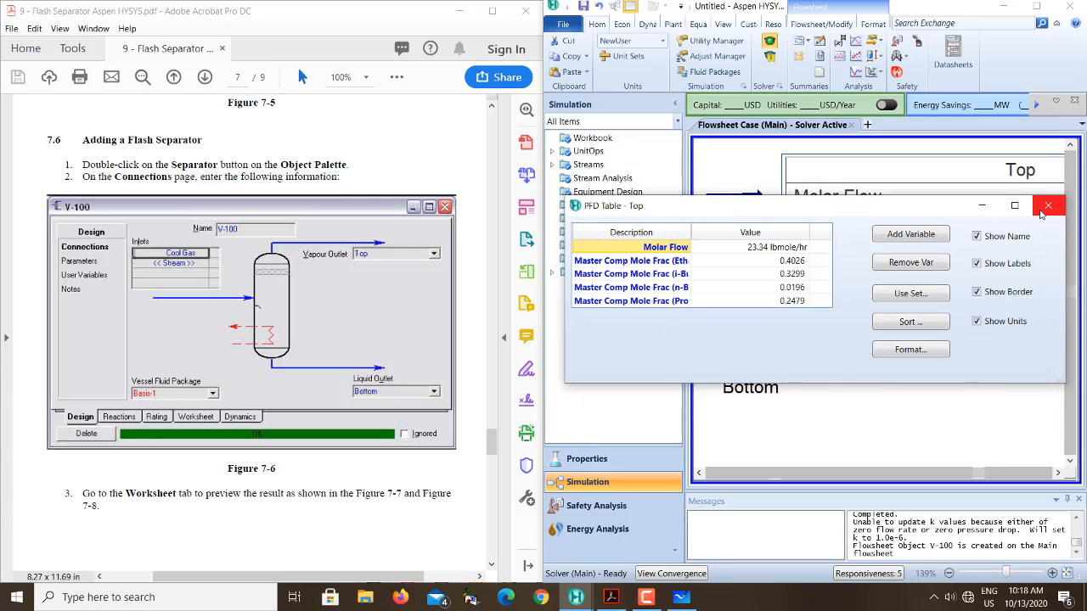
{"action": "left_click", "coordinate": [1048, 206]}
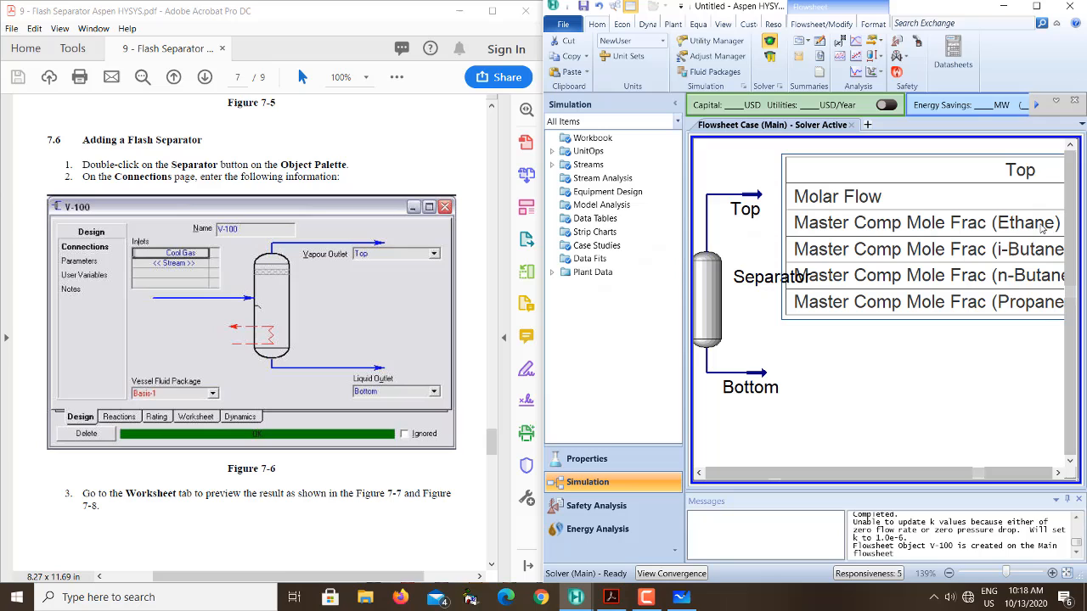
Step: Move the Top stream's table up to the free area above the separator, clear of the Separator label
{"action": "left_click", "coordinate": [948, 574]}
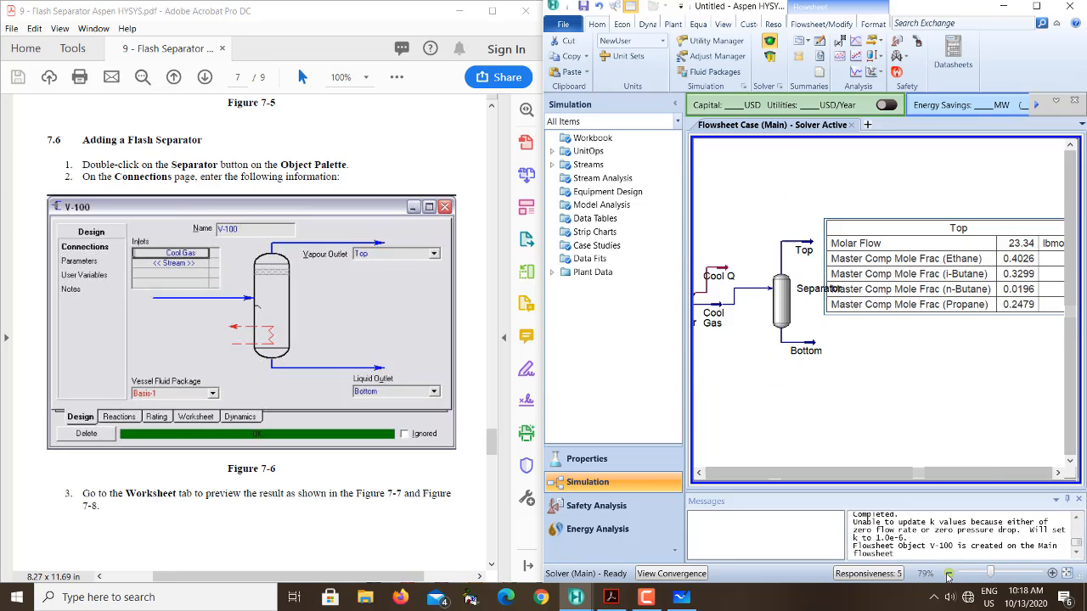
{"action": "left_click_drag", "start_coordinate": [962, 294], "coordinate": [958, 223]}
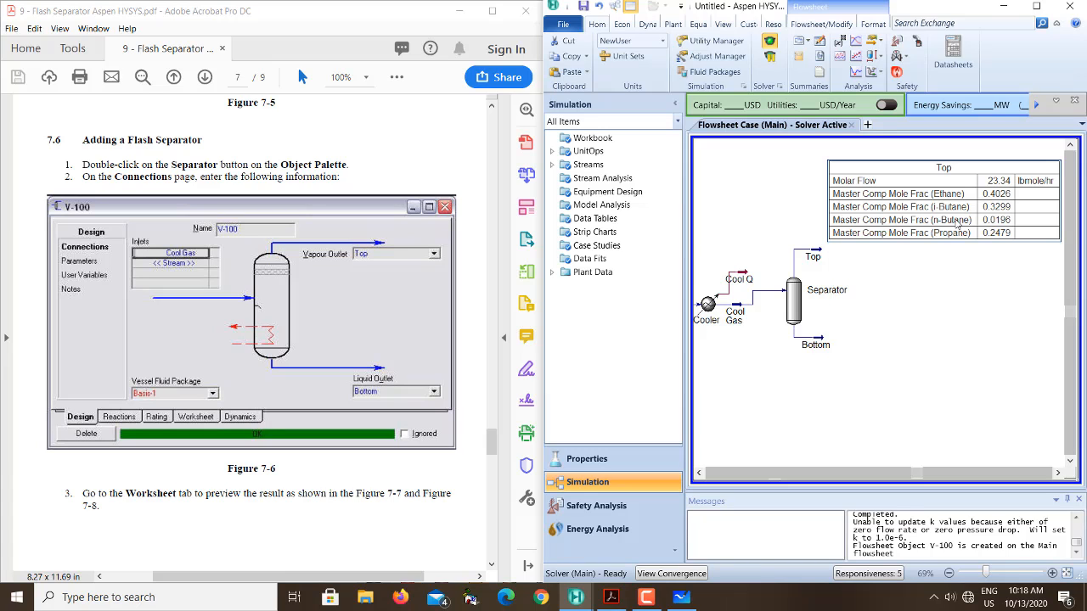
Step: Show the Bottom stream's property table on the flowsheet and move it slightly right, clear of the stream's label
{"action": "left_click", "coordinate": [824, 346]}
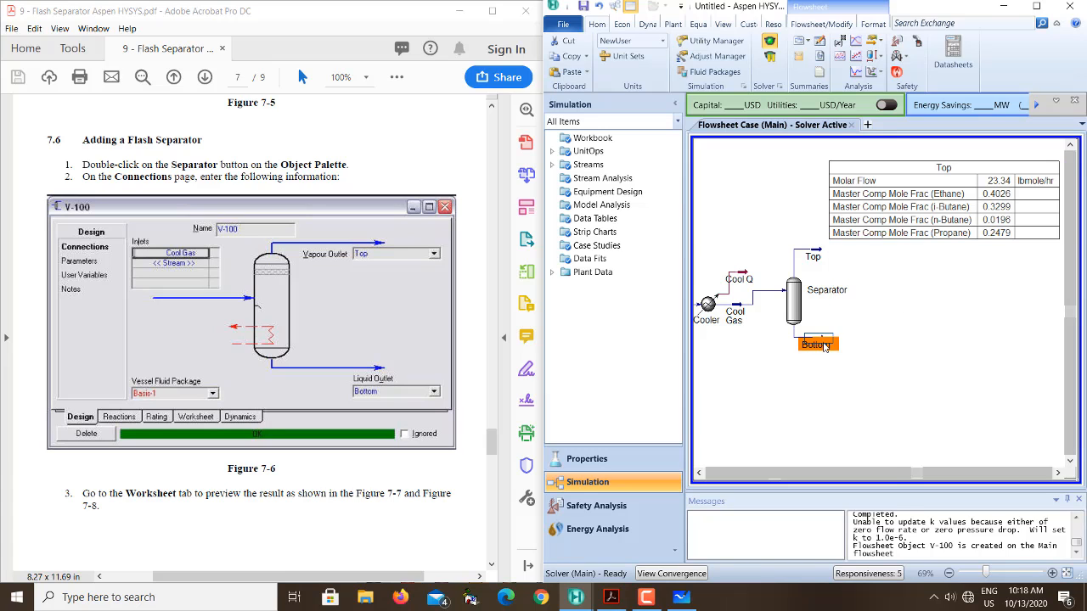
{"action": "right_click", "coordinate": [824, 346]}
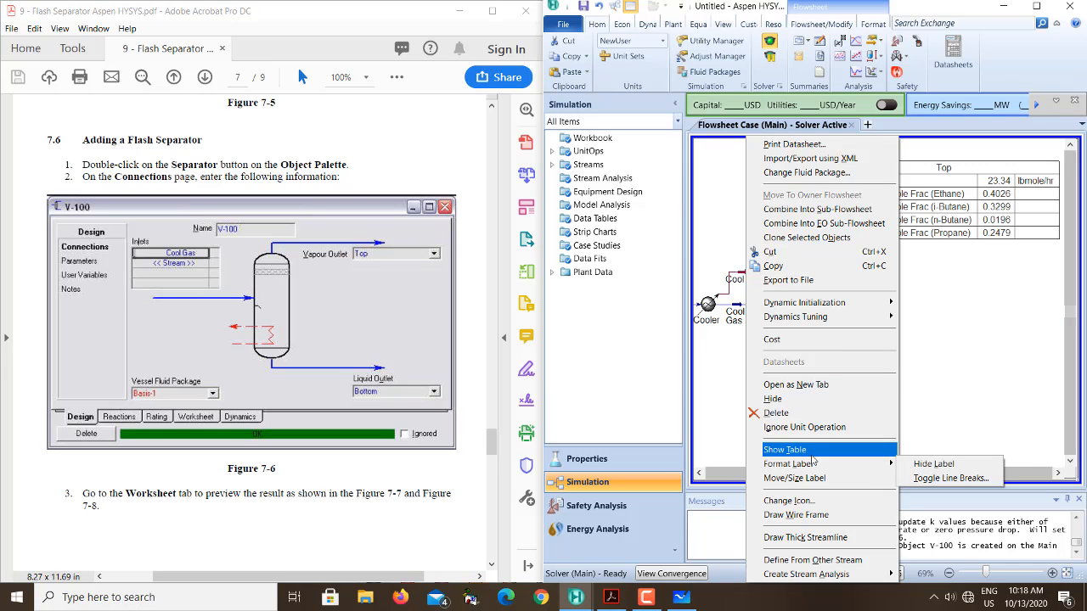
{"action": "left_click", "coordinate": [811, 452]}
{"action": "left_click_drag", "start_coordinate": [876, 365], "coordinate": [905, 366]}
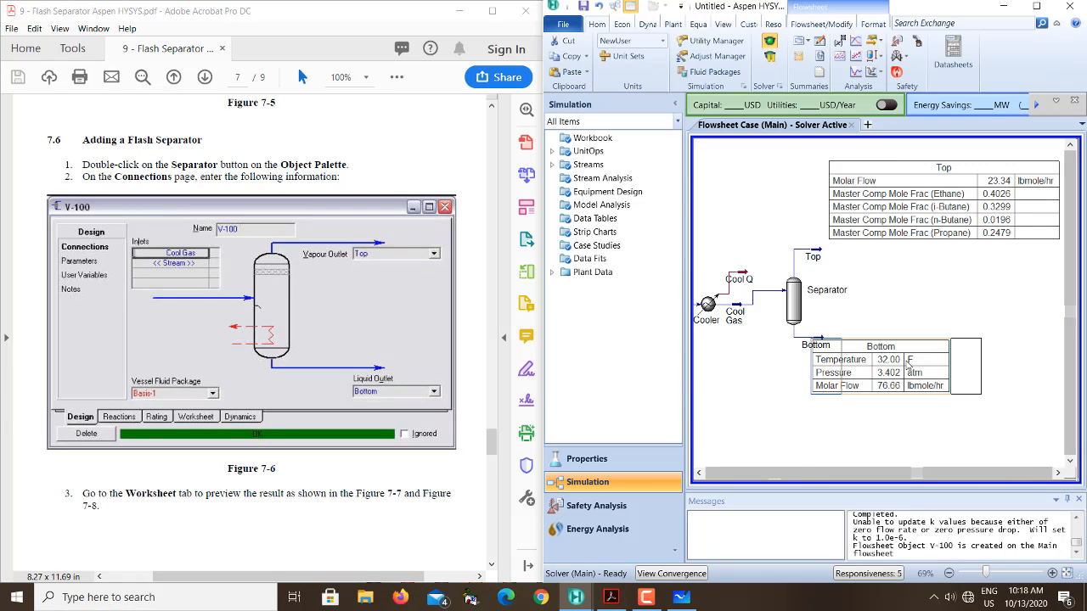
Step: Remove the Temperature and Pressure variables from the Bottom stream's table
{"action": "double_click", "coordinate": [905, 365]}
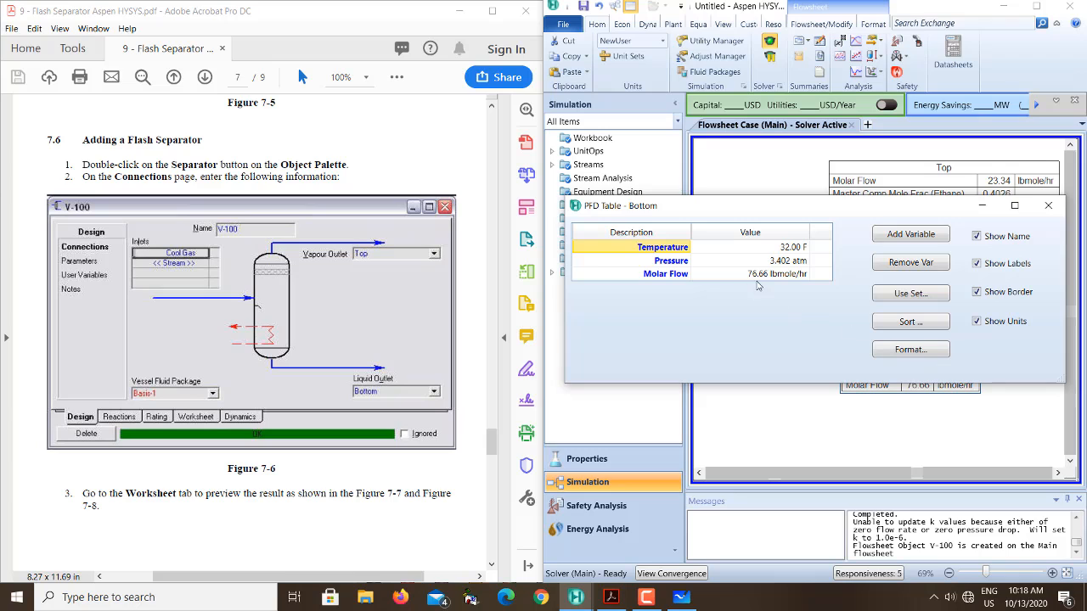
{"action": "left_click", "coordinate": [889, 270]}
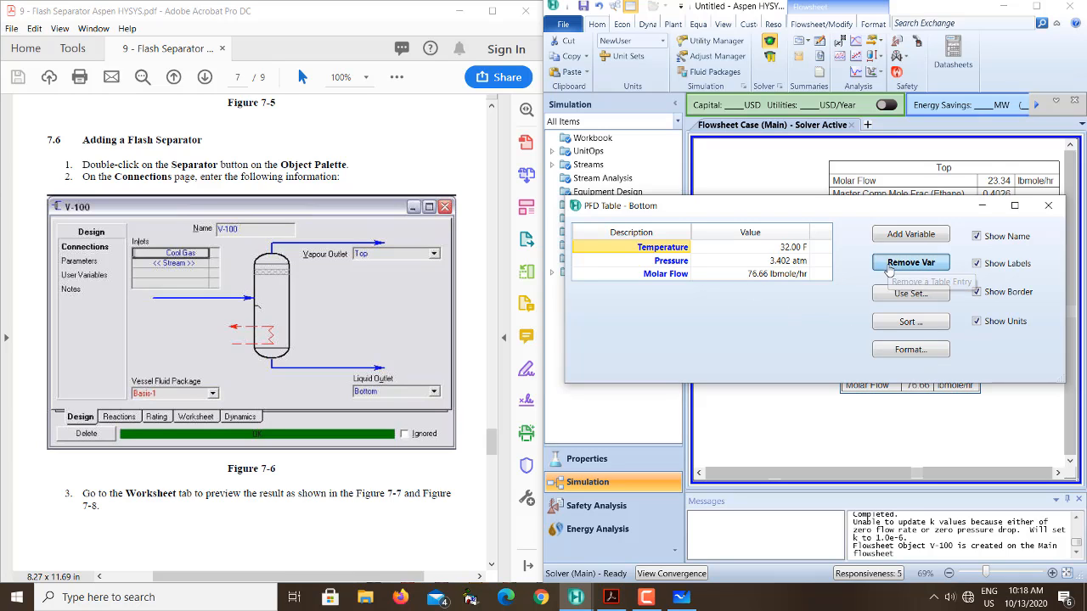
{"action": "left_click", "coordinate": [889, 270]}
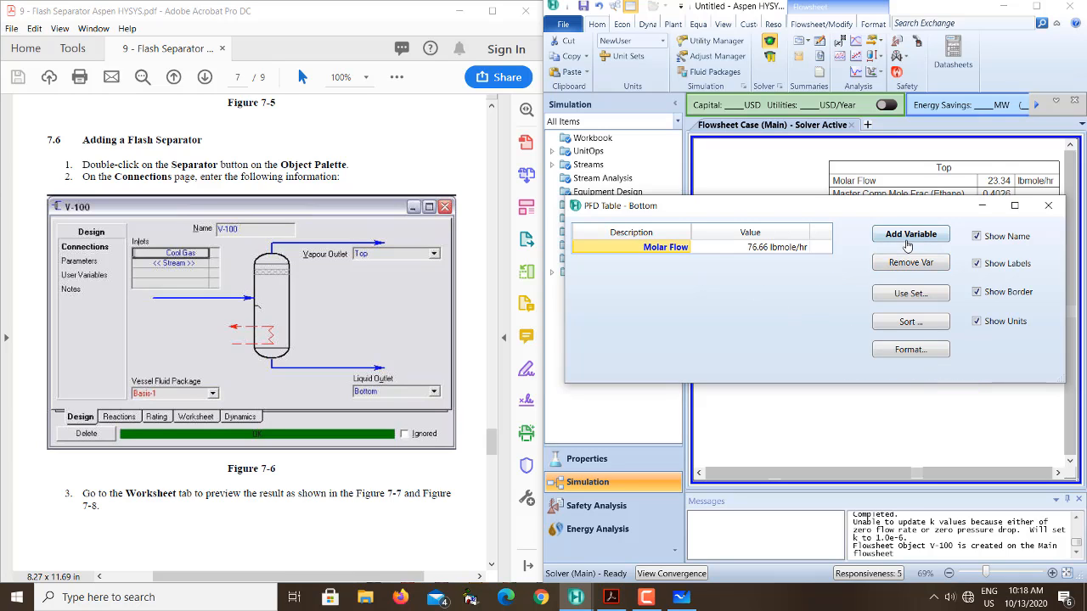
Step: Add the Master Comp Mole Frac variables for Ethane, i-Butane, n-Butane and Propane to the Bottom stream's table and close its editor
{"action": "left_click", "coordinate": [906, 240]}
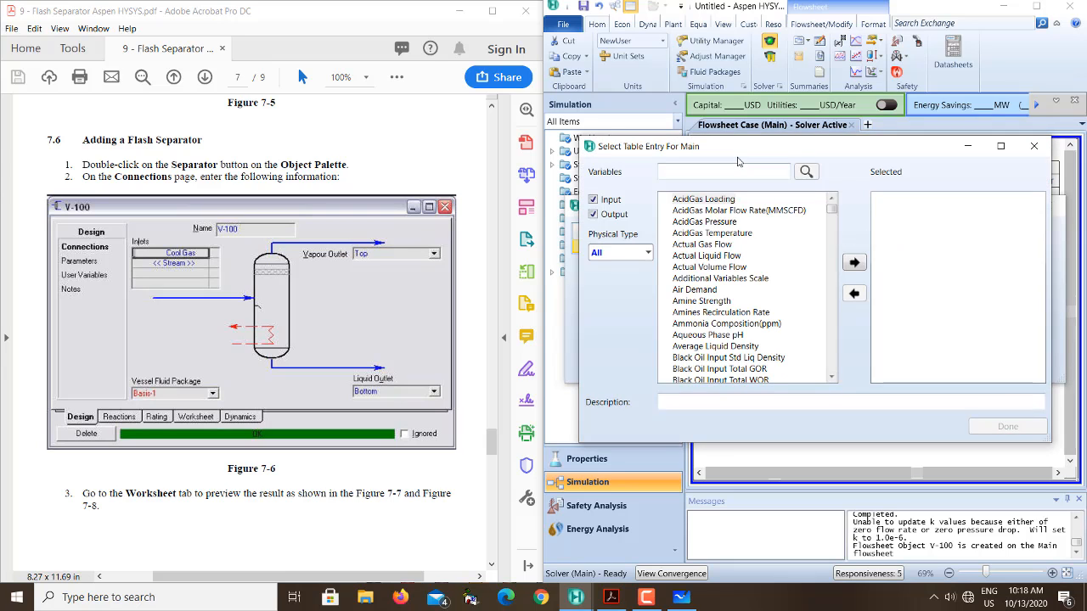
{"action": "left_click", "coordinate": [723, 174]}
{"action": "type", "text": "master"}
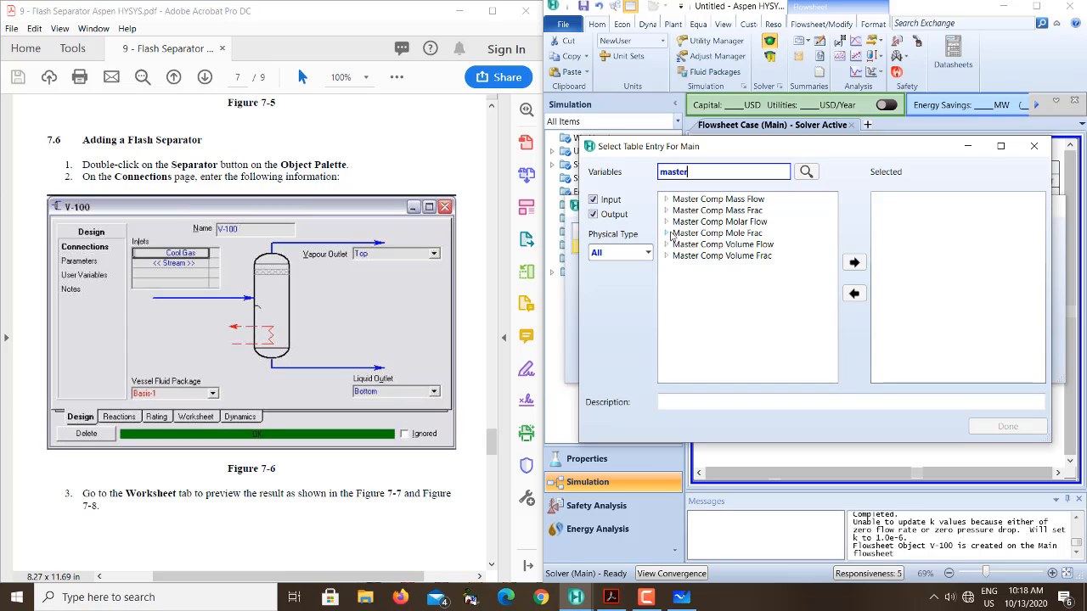
{"action": "left_click", "coordinate": [666, 234]}
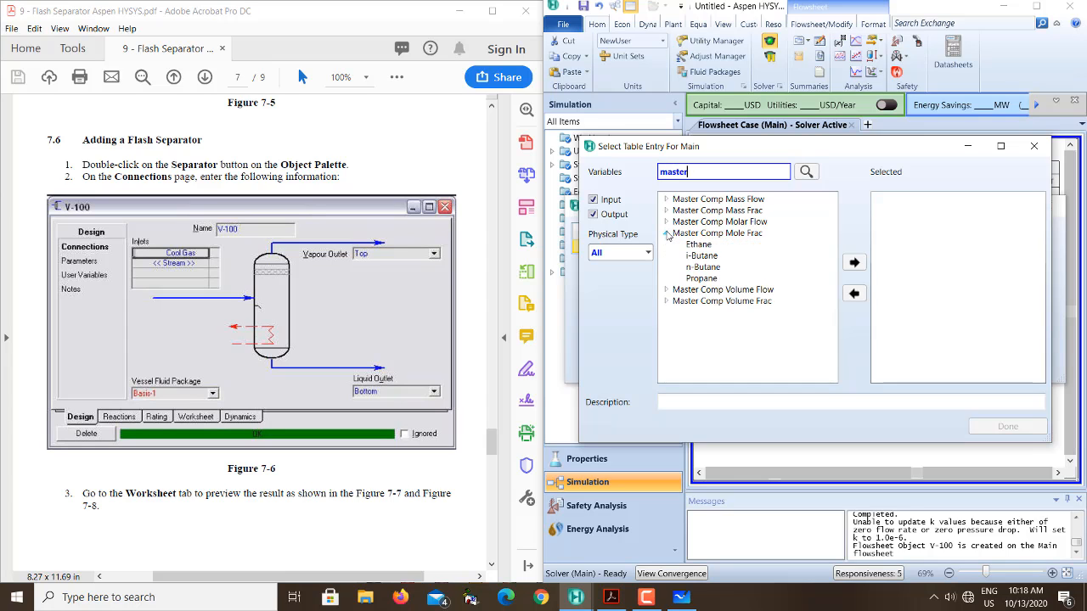
{"action": "left_click", "coordinate": [699, 245]}
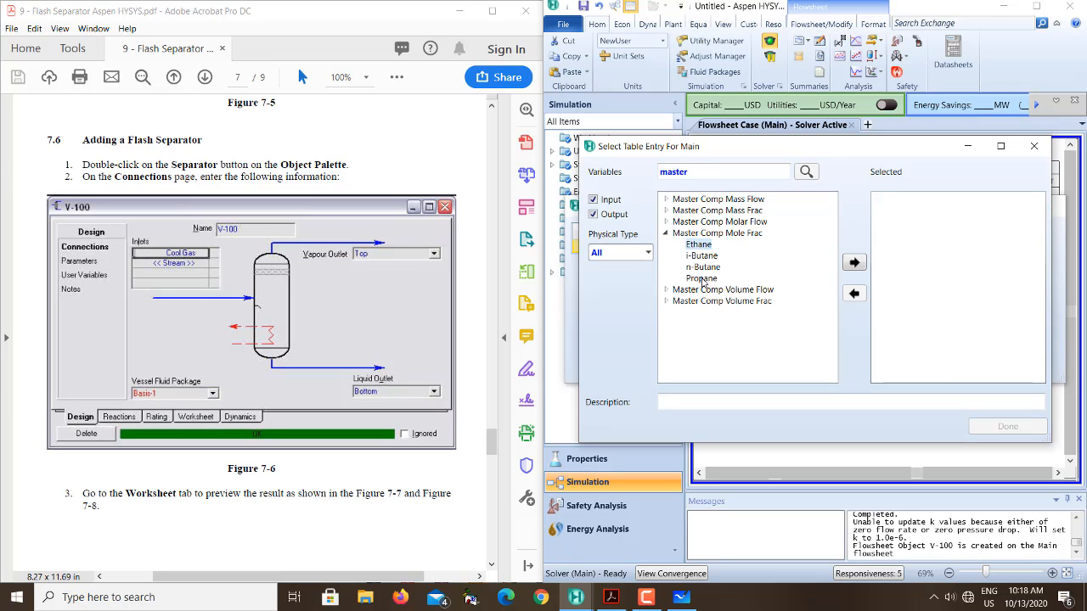
{"action": "left_click", "coordinate": [701, 279], "text": "shift"}
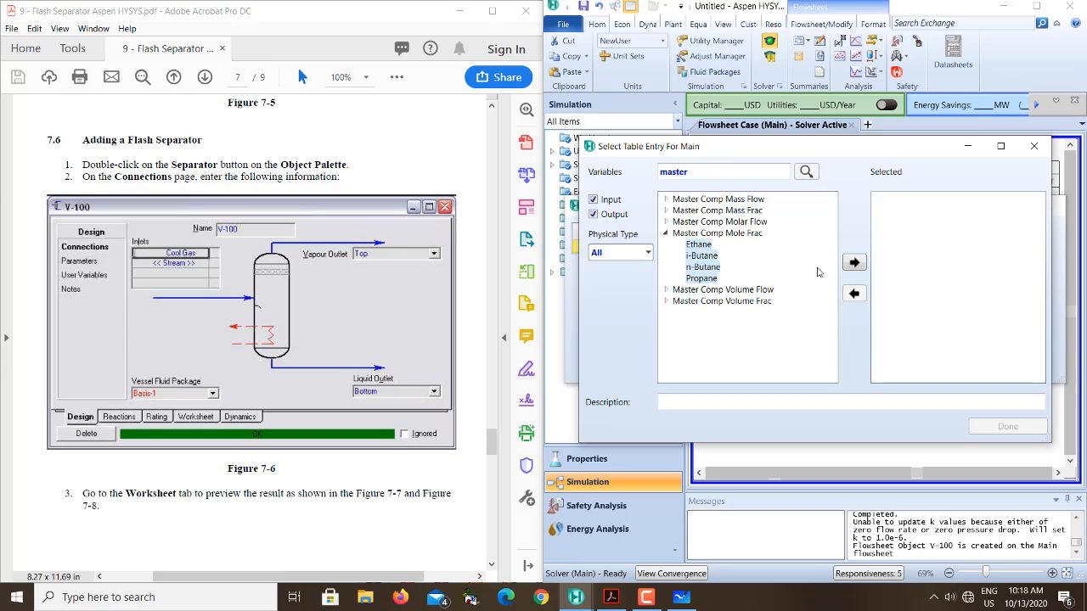
{"action": "left_click", "coordinate": [854, 265]}
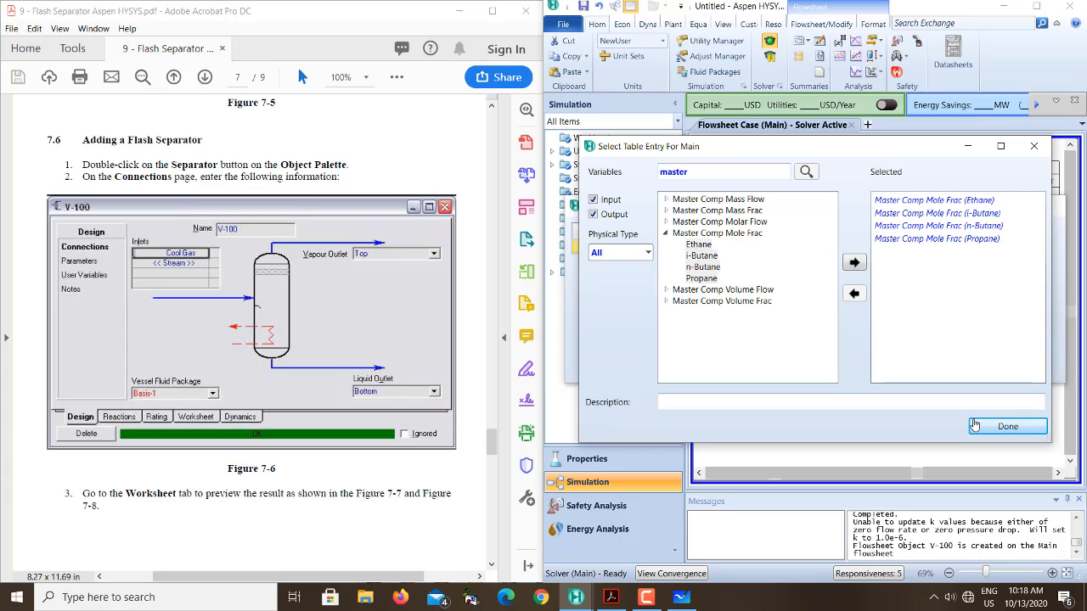
{"action": "left_click", "coordinate": [974, 428]}
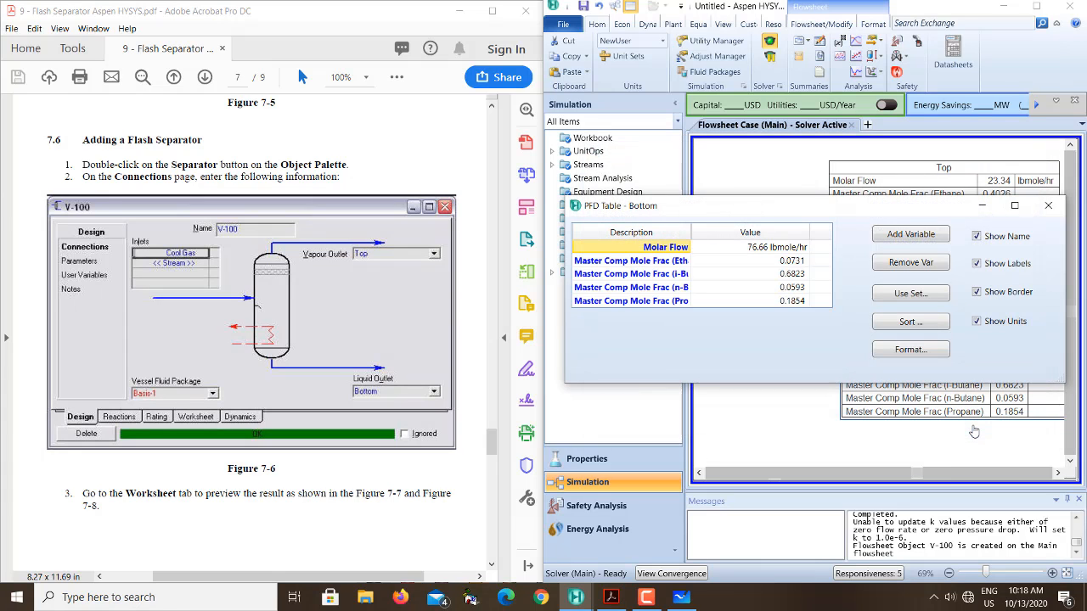
{"action": "left_click", "coordinate": [1049, 206]}
{"action": "left_click", "coordinate": [893, 430]}
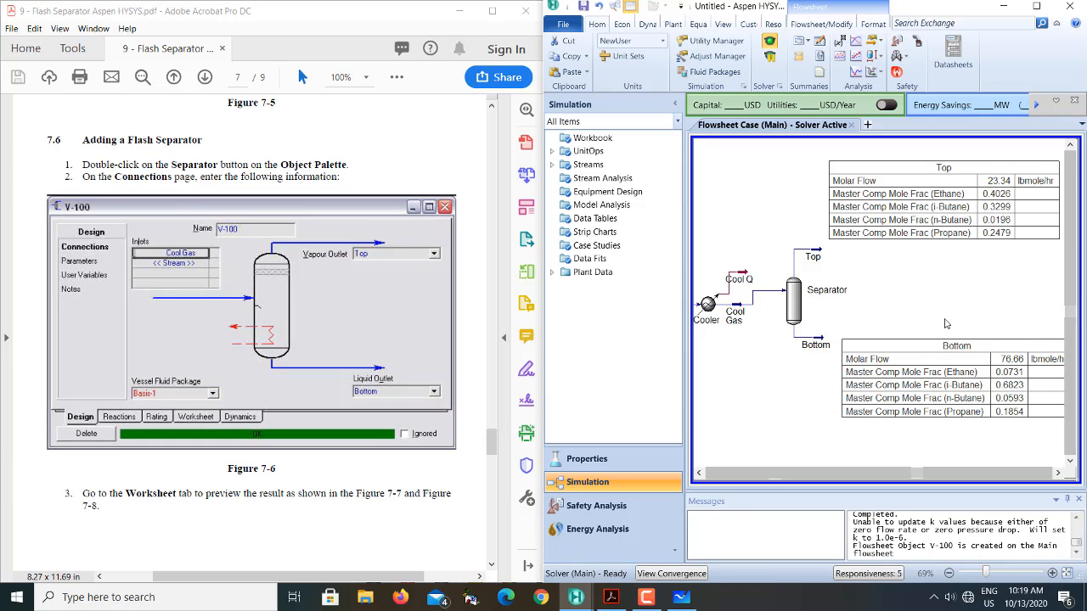
Step: Review the whole flowsheet from Gas to the separator against the PDF's worksheet figures, results form and Save Your Case section
{"action": "mouse_move", "coordinate": [805, 296]}
{"action": "left_click", "coordinate": [700, 474]}
{"action": "left_click", "coordinate": [700, 474]}
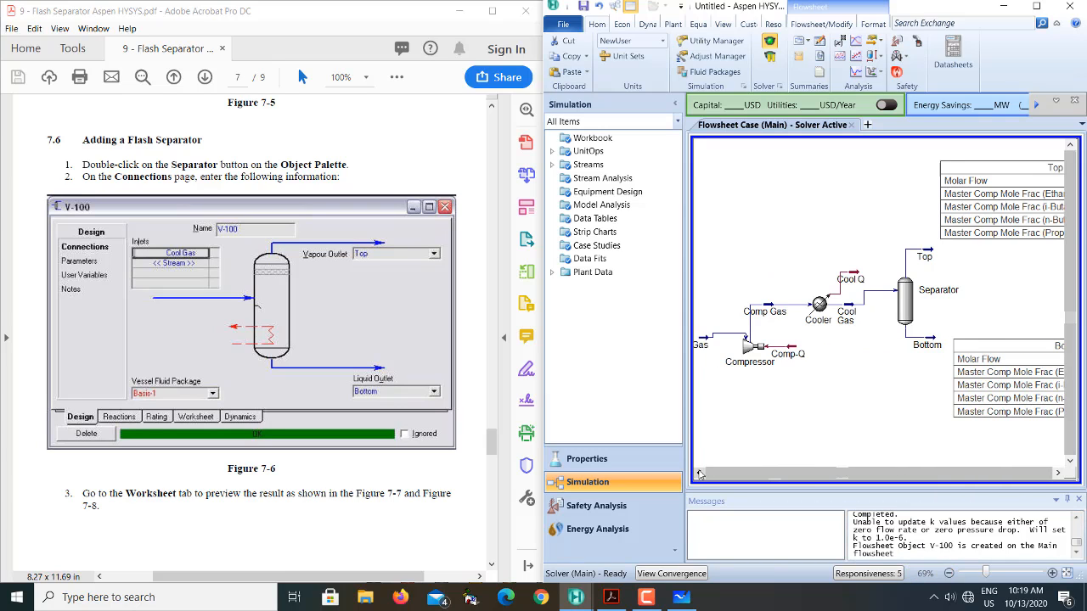
{"action": "left_click", "coordinate": [700, 474]}
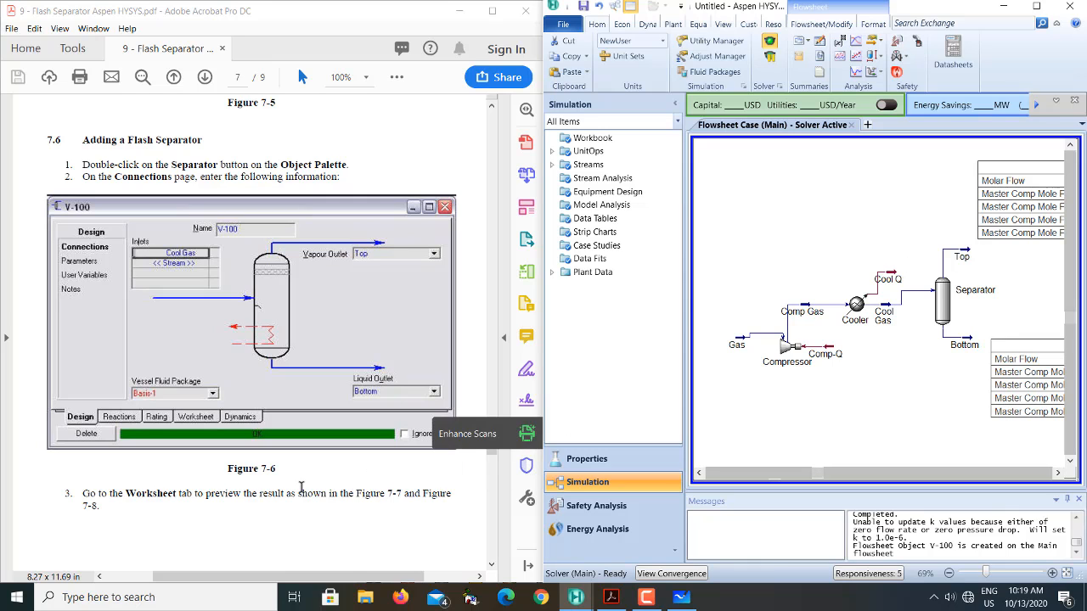
{"action": "scroll", "coordinate": [302, 491], "scroll_direction": "down", "scroll_amount": 10}
{"action": "scroll", "coordinate": [301, 488], "scroll_direction": "down", "scroll_amount": 15}
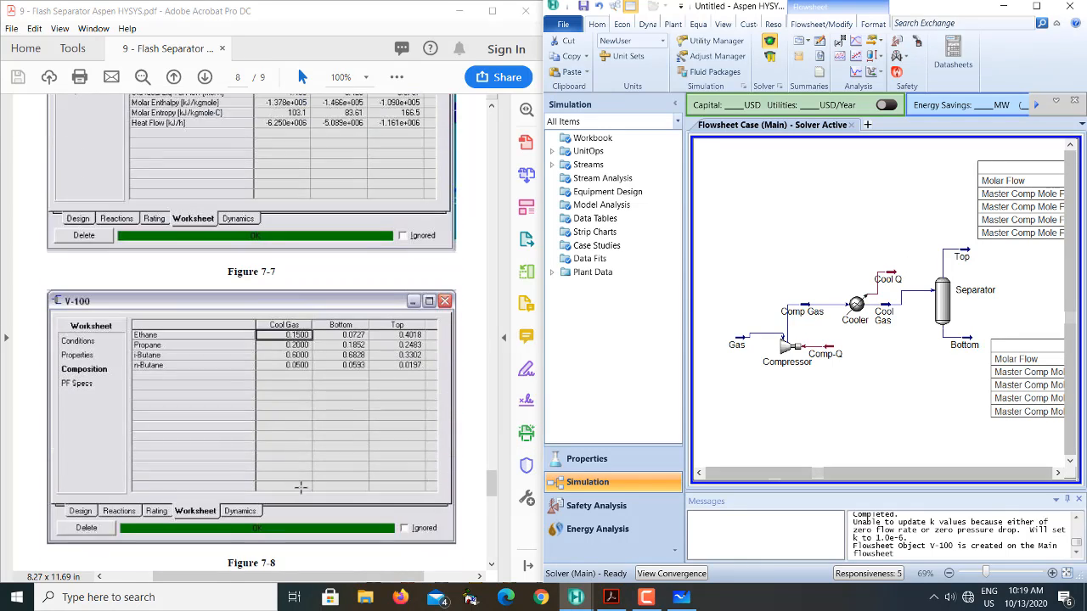
{"action": "scroll", "coordinate": [302, 492], "scroll_direction": "down", "scroll_amount": 5}
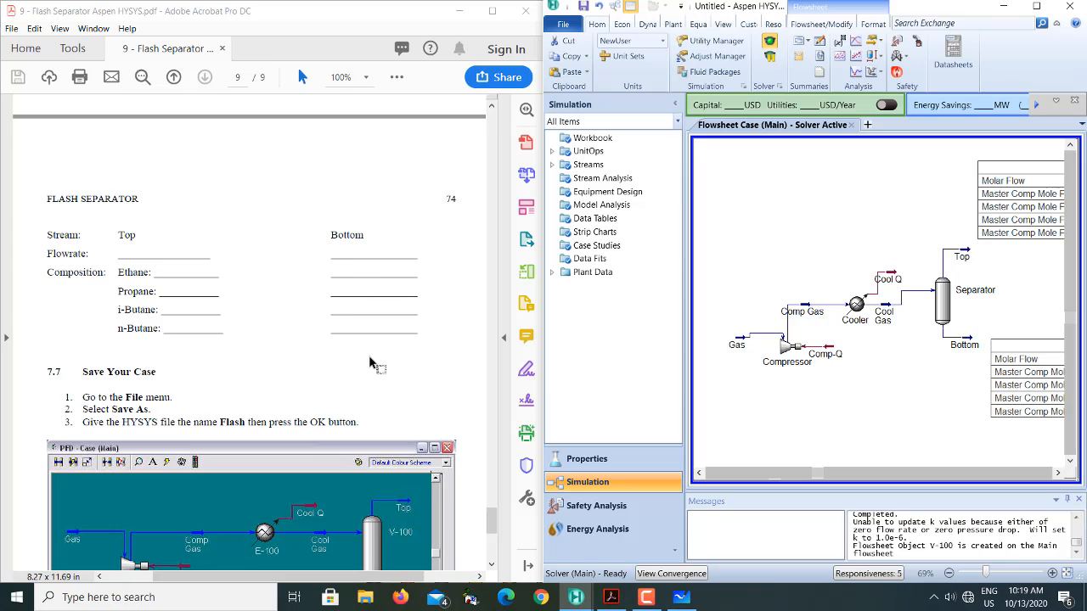
{"action": "scroll", "coordinate": [369, 362], "scroll_direction": "down", "scroll_amount": 1}
{"action": "scroll", "coordinate": [370, 363], "scroll_direction": "down", "scroll_amount": 5}
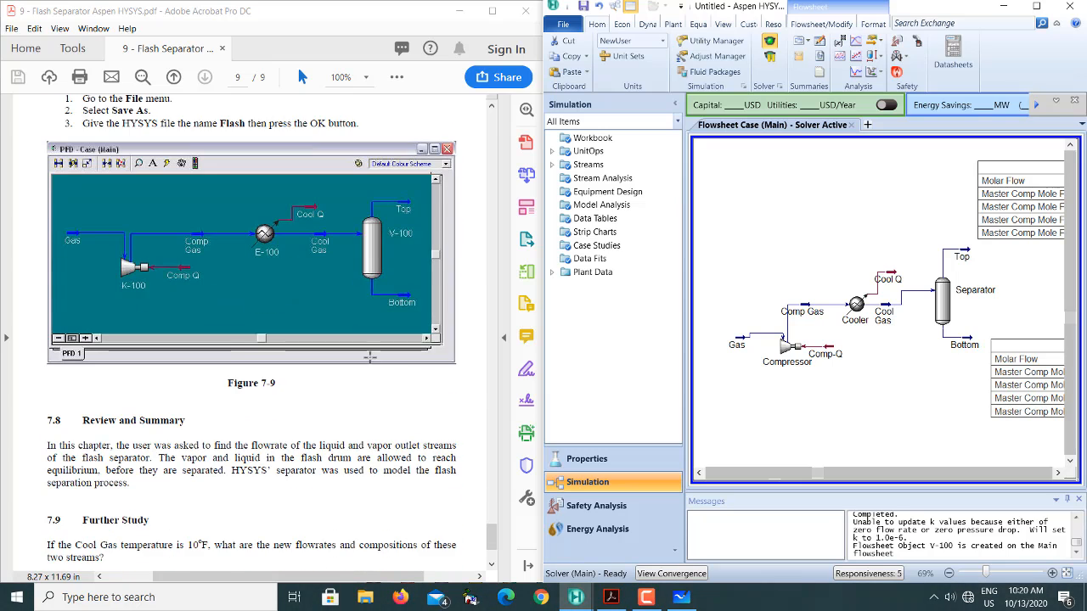
{"action": "left_click", "coordinate": [564, 23]}
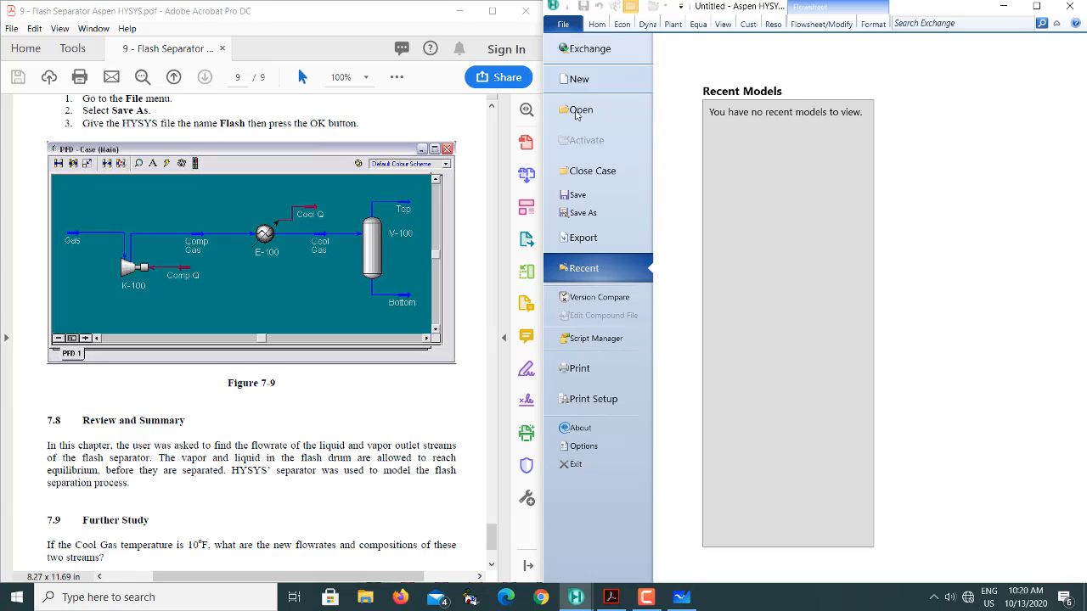
{"action": "left_click", "coordinate": [584, 213]}
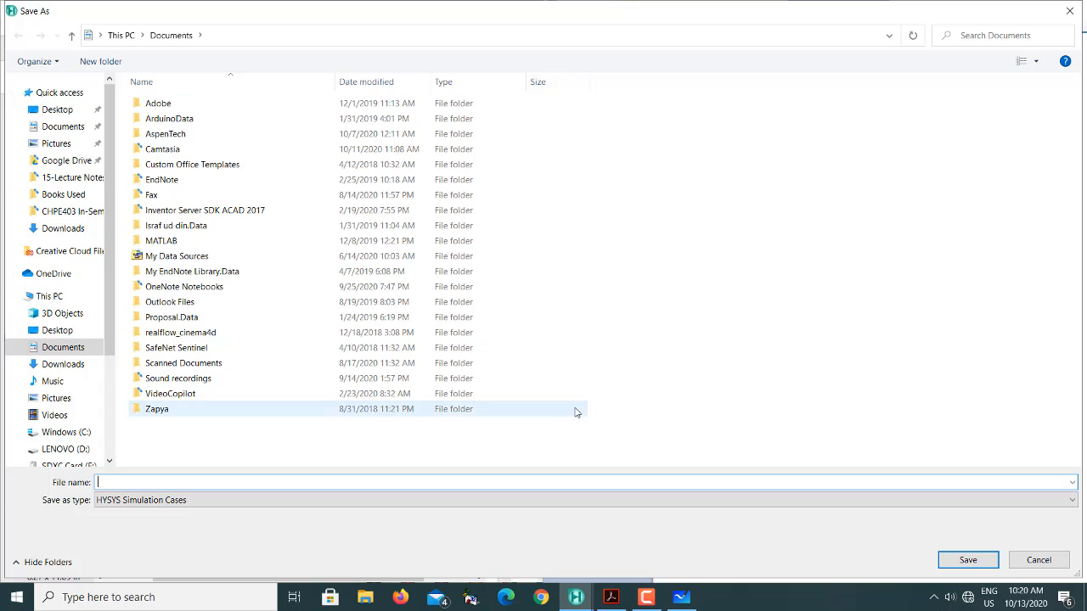
{"action": "left_click", "coordinate": [1070, 11]}
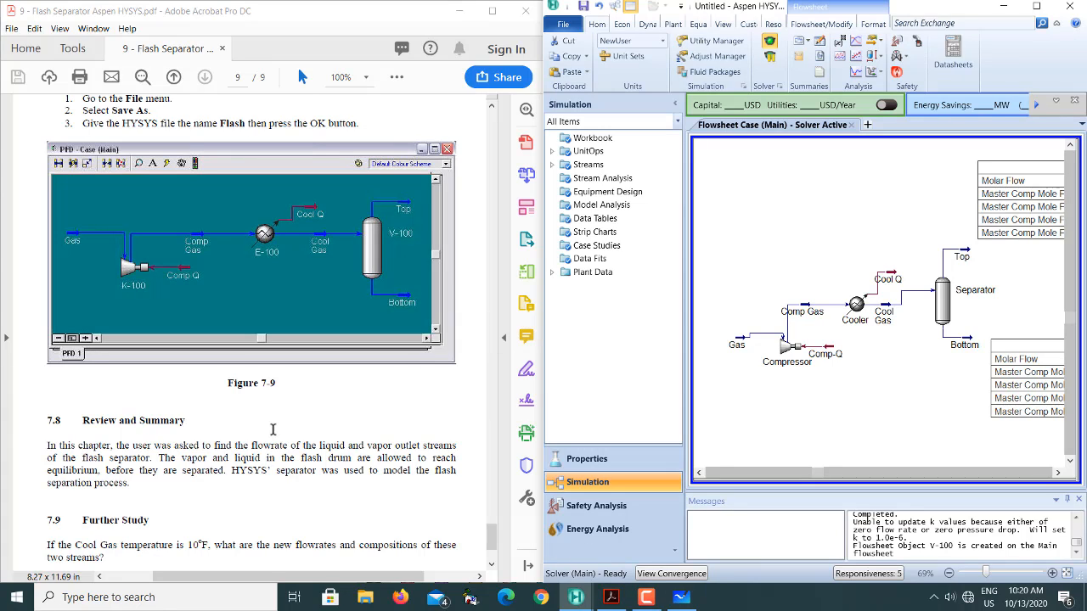
Step: Read the PDF's Further Study question on Cool Gas at 10 °F, and check the Cool Gas stream's temperature entry and both outlet tables
{"action": "scroll", "coordinate": [273, 433], "scroll_direction": "down", "scroll_amount": 3}
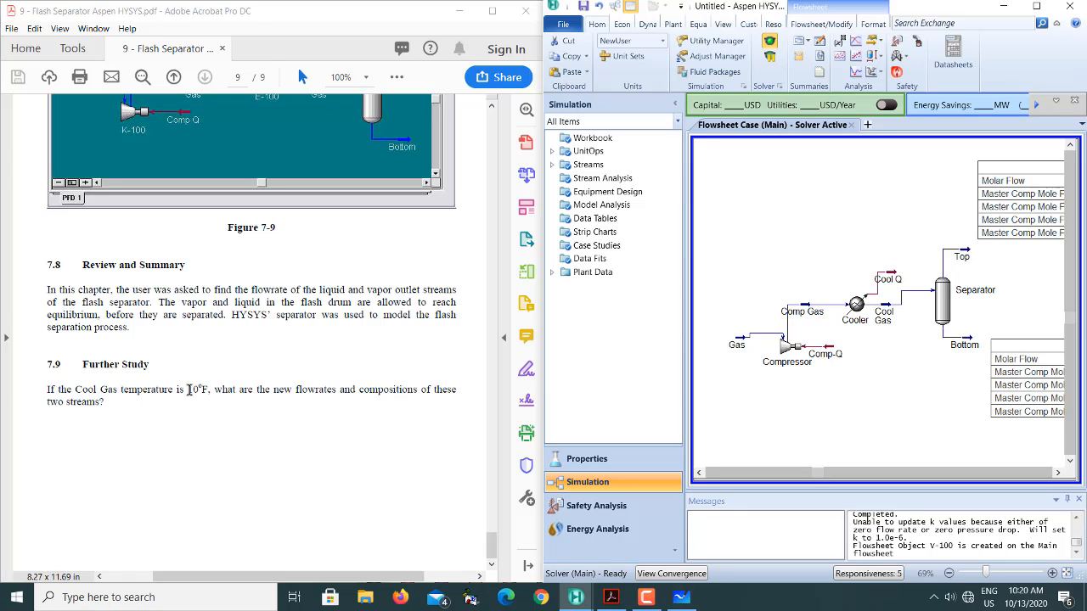
{"action": "left_click_drag", "start_coordinate": [187, 389], "coordinate": [211, 390]}
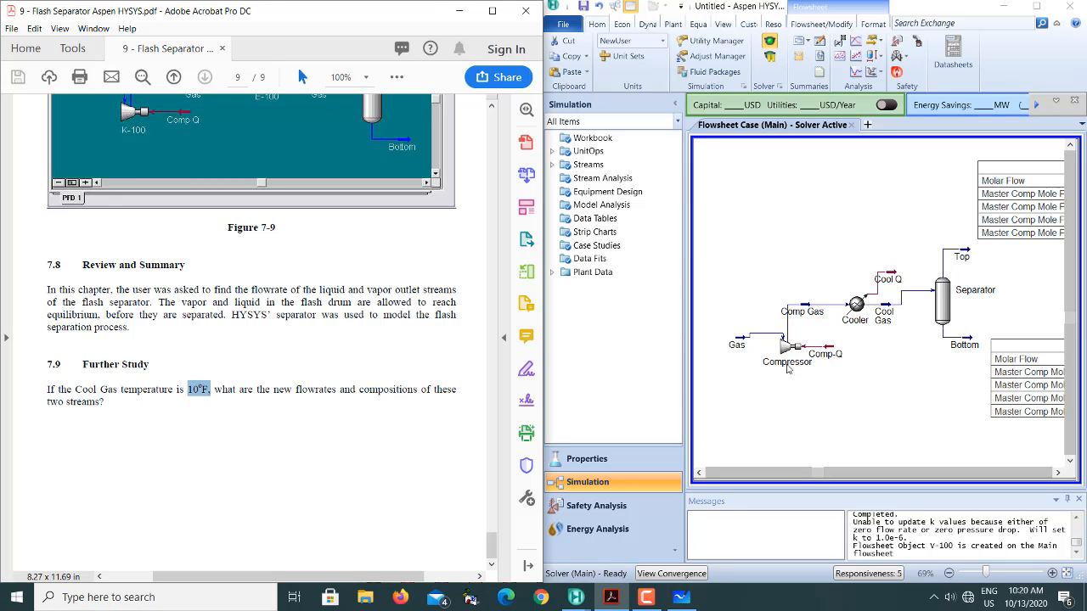
{"action": "double_click", "coordinate": [883, 318]}
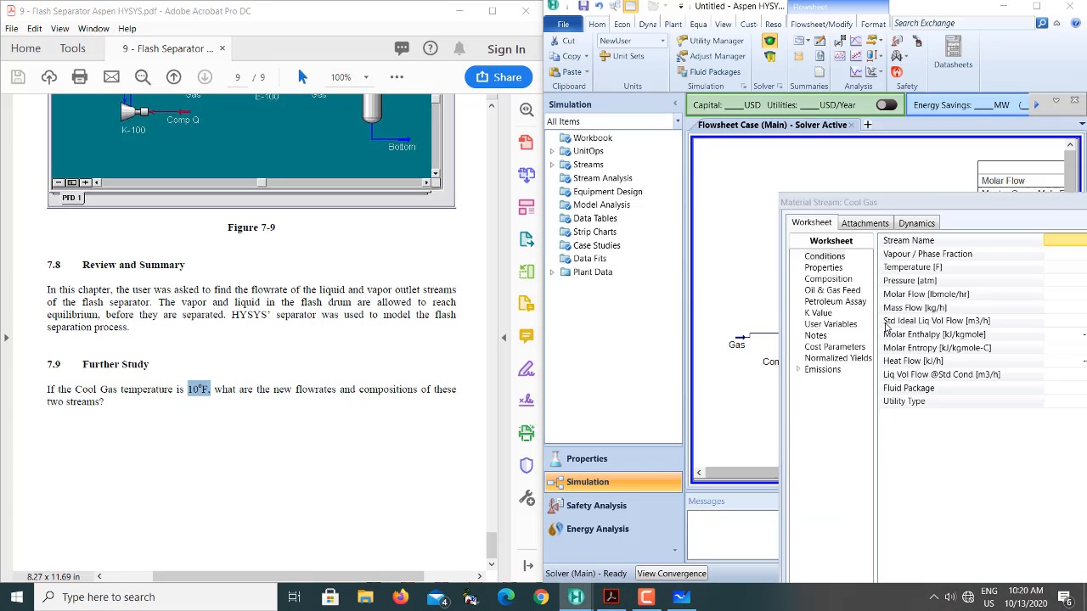
{"action": "left_click_drag", "start_coordinate": [939, 208], "coordinate": [649, 182]}
{"action": "left_click", "coordinate": [832, 242]}
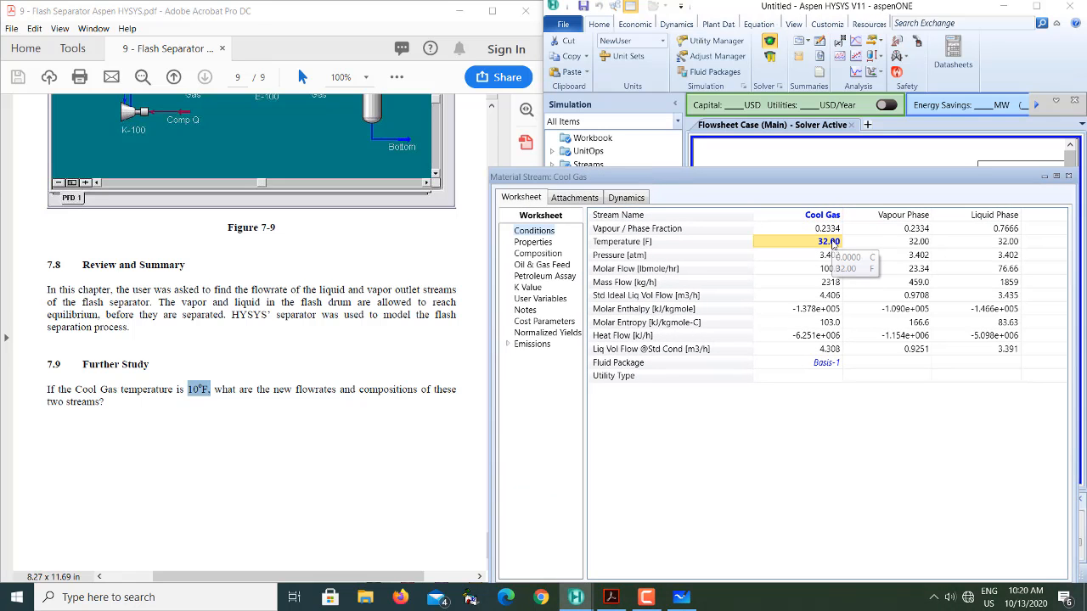
{"action": "left_click", "coordinate": [1068, 175]}
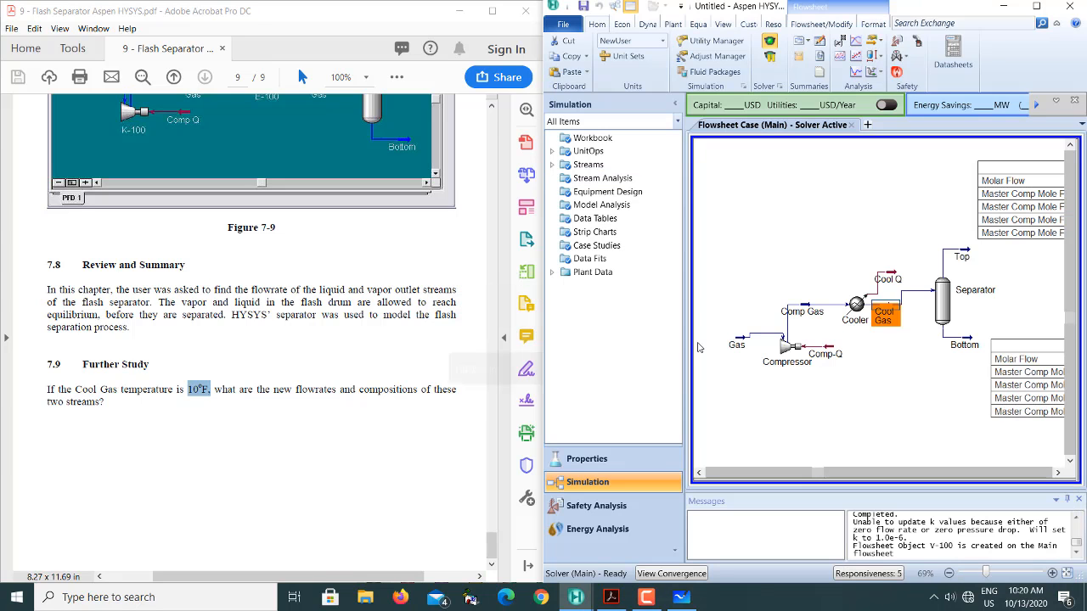
{"action": "left_click", "coordinate": [1057, 474]}
{"action": "left_click", "coordinate": [1057, 473]}
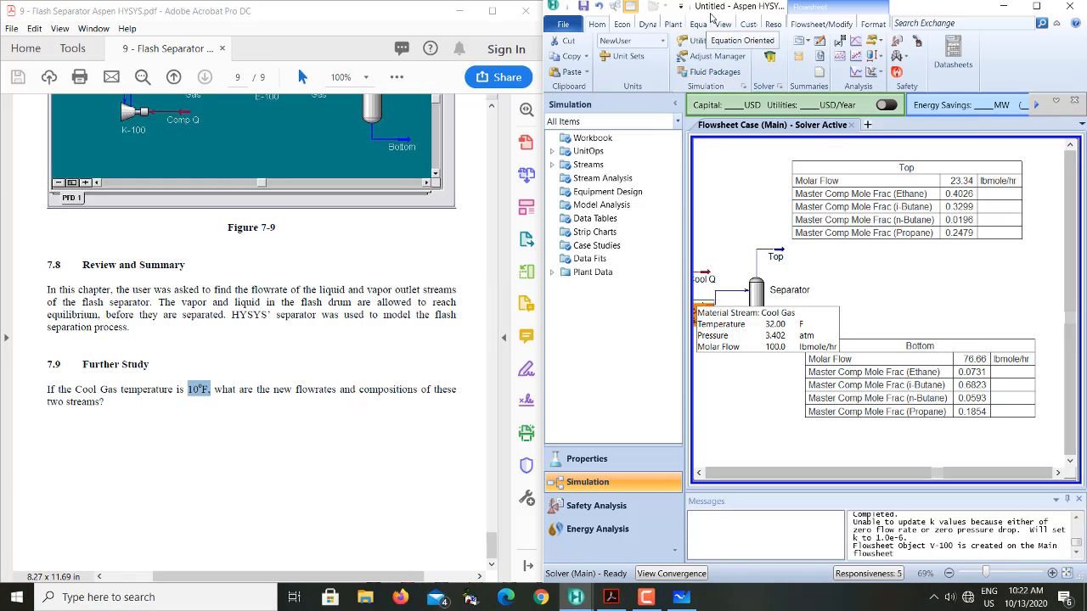
{"action": "left_click", "coordinate": [565, 26]}
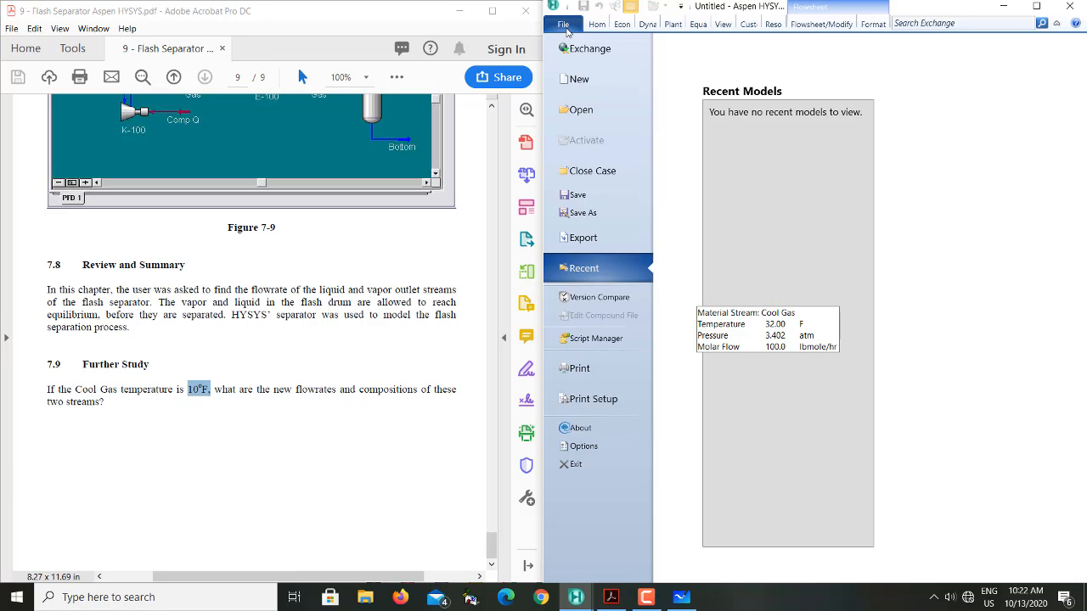
{"action": "left_click", "coordinate": [584, 194]}
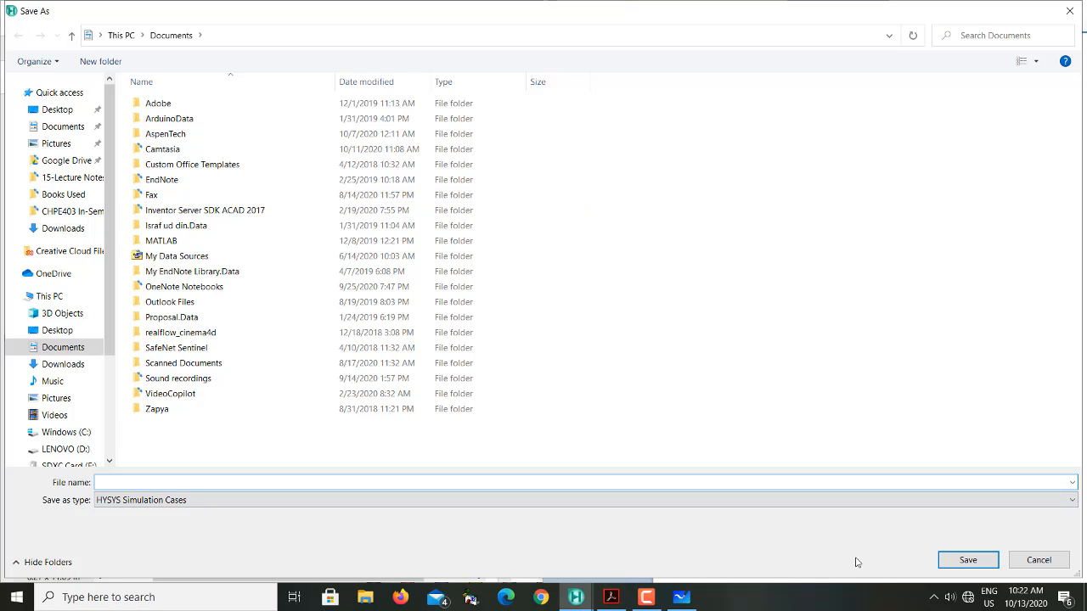
{"action": "left_click", "coordinate": [1023, 567]}
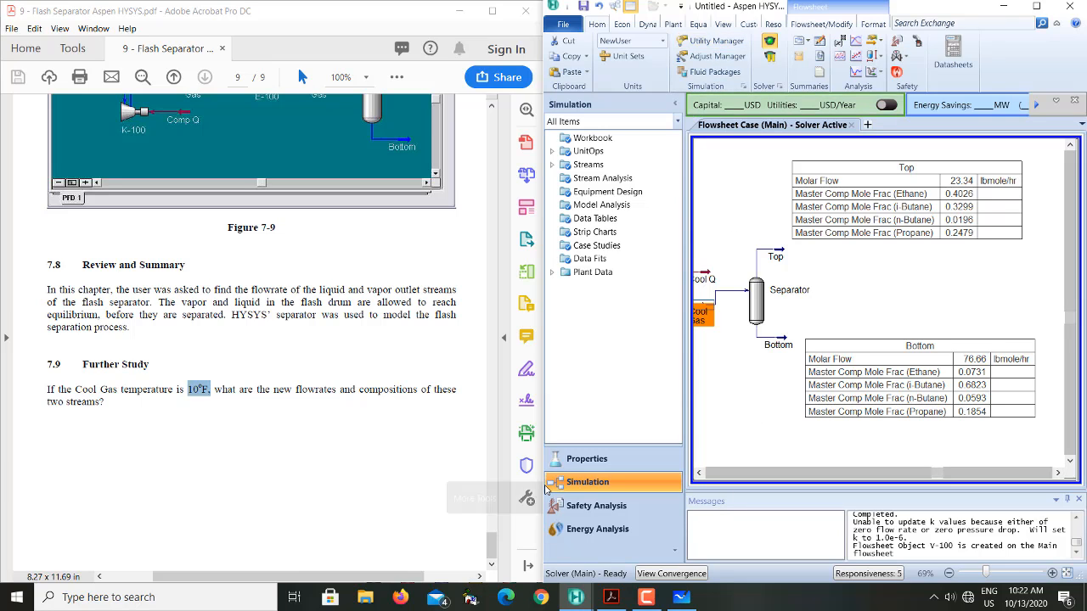
{"action": "left_click", "coordinate": [647, 600]}
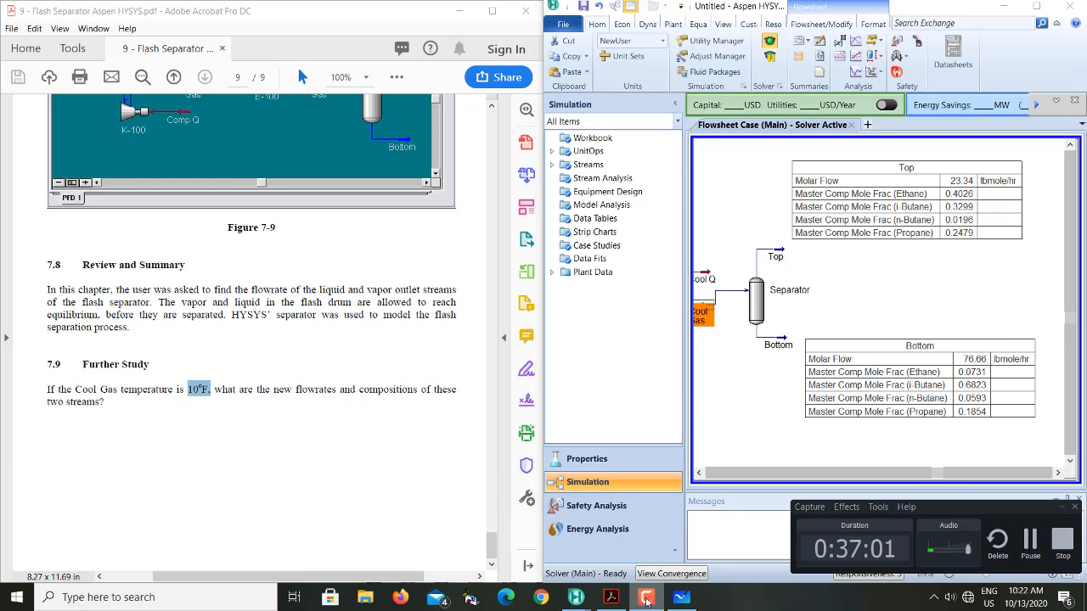